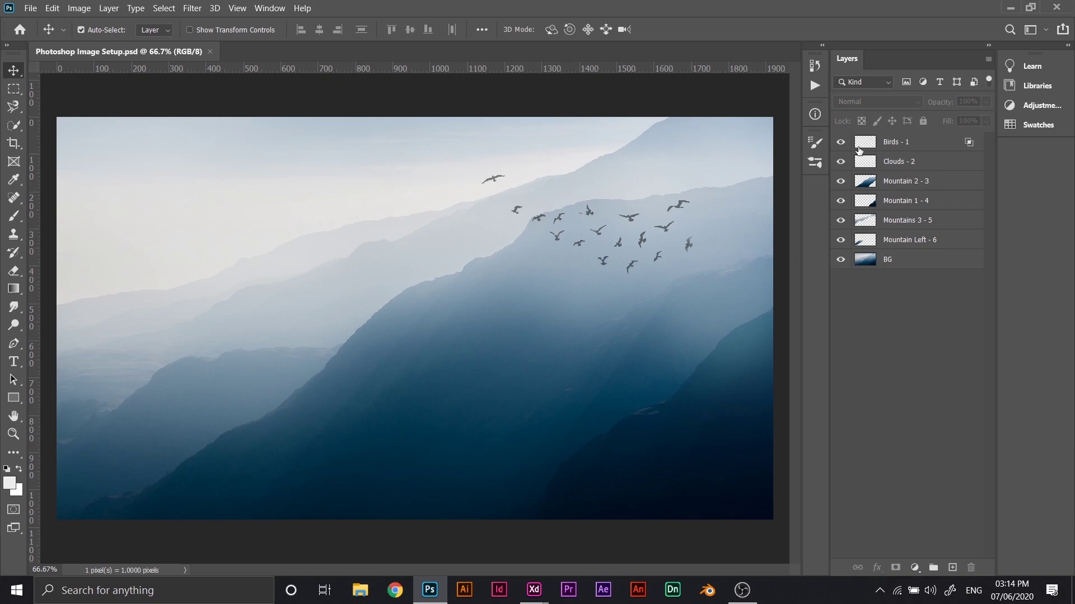
Step: Toggle the visibility of the bird, cloud, mountain and BG layers to inspect each cut-out, ending with every layer shown
left_click(841, 144)
left_click(840, 144)
left_click(841, 142)
left_click(841, 161)
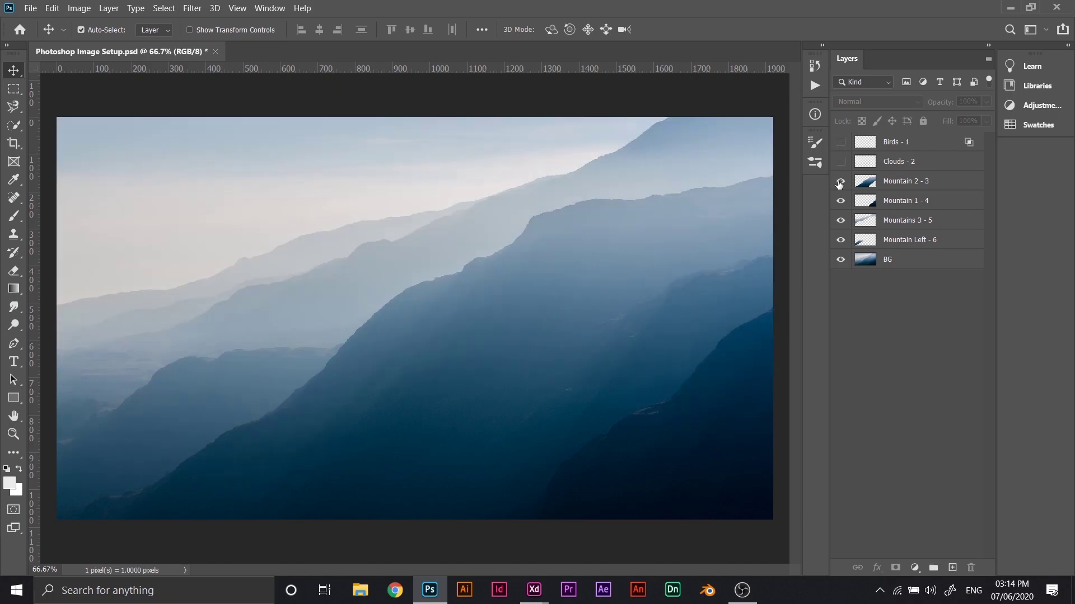
left_click(840, 181)
left_click(841, 261)
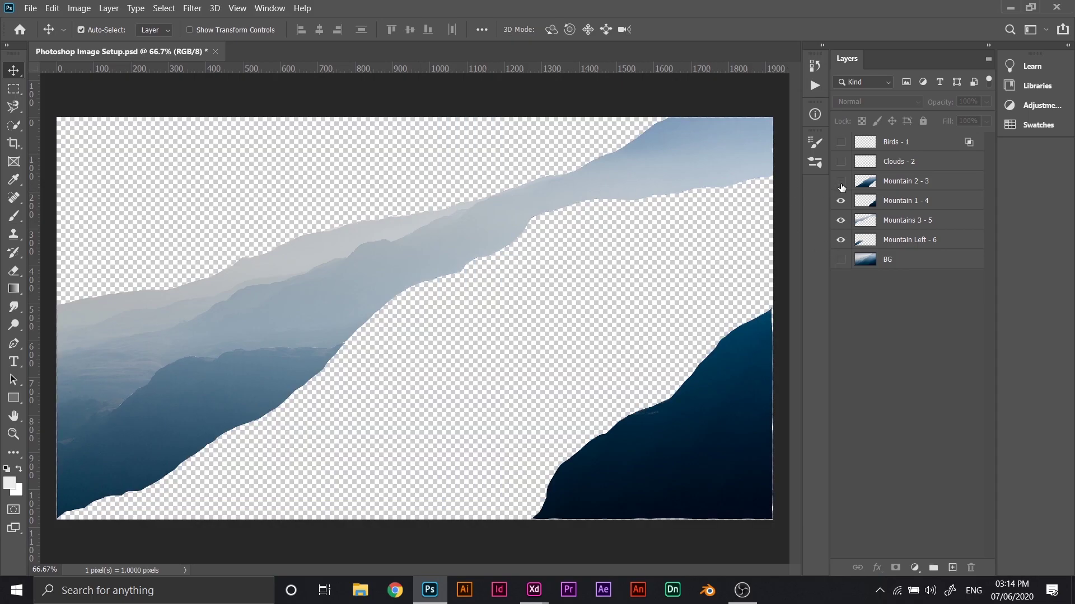
left_click(840, 202)
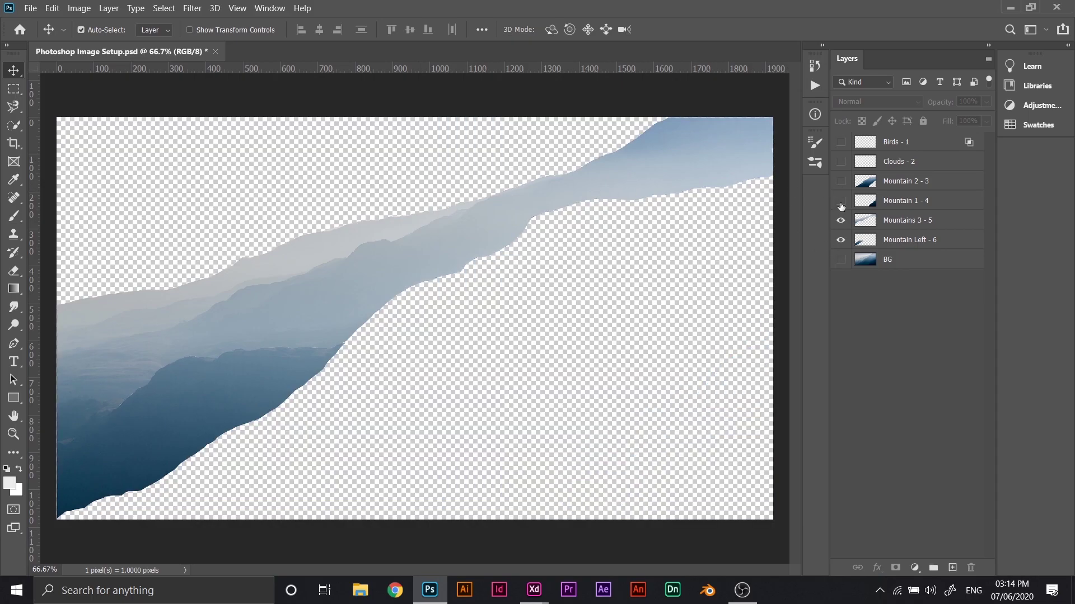
left_click(840, 220)
left_click(842, 241)
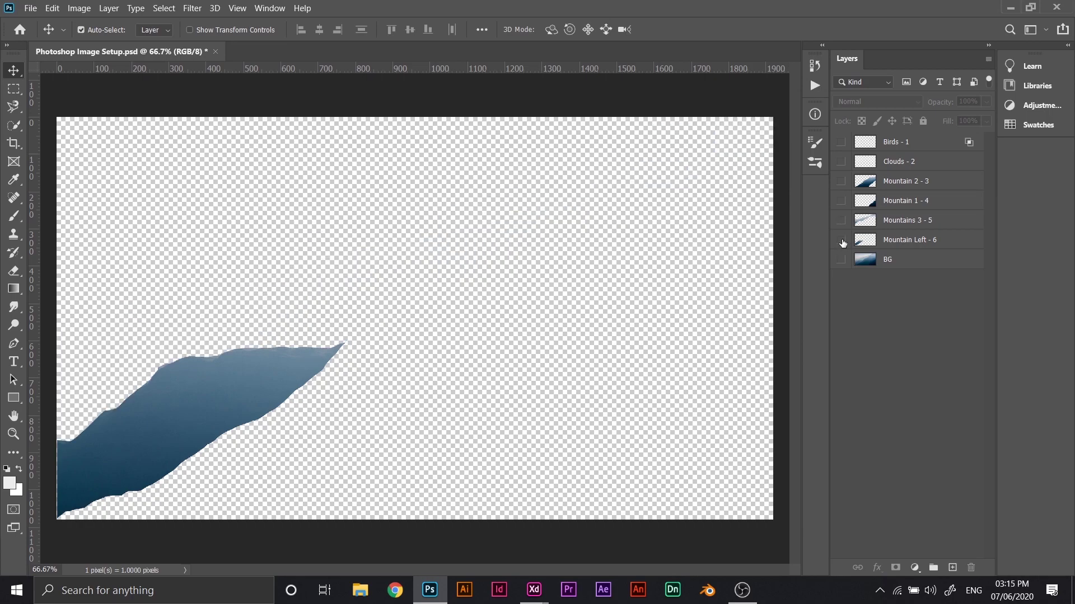
left_click(841, 261)
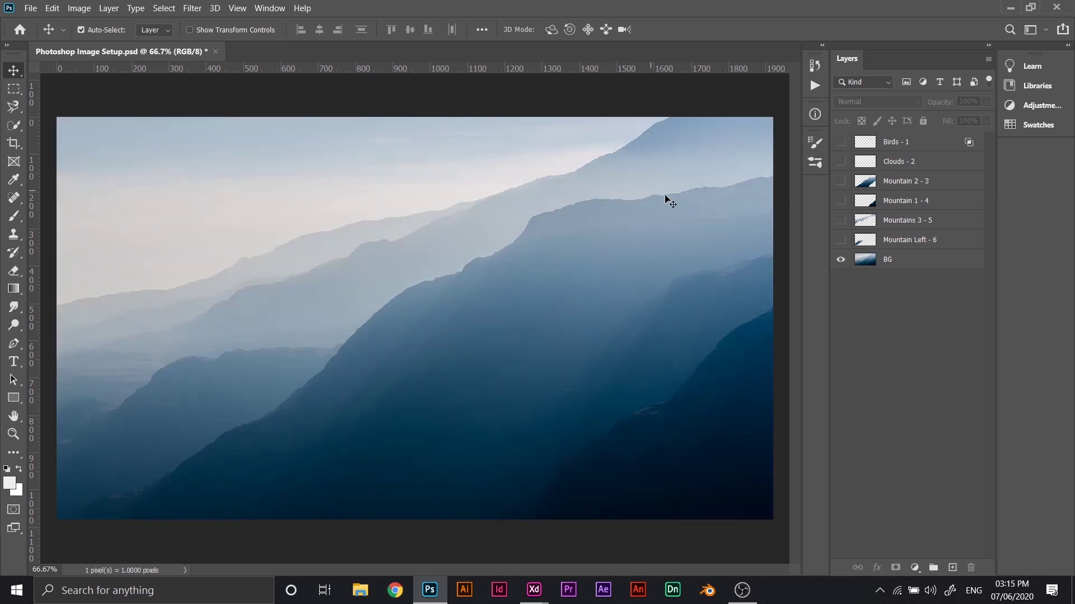
left_click_drag(840, 239, 835, 141)
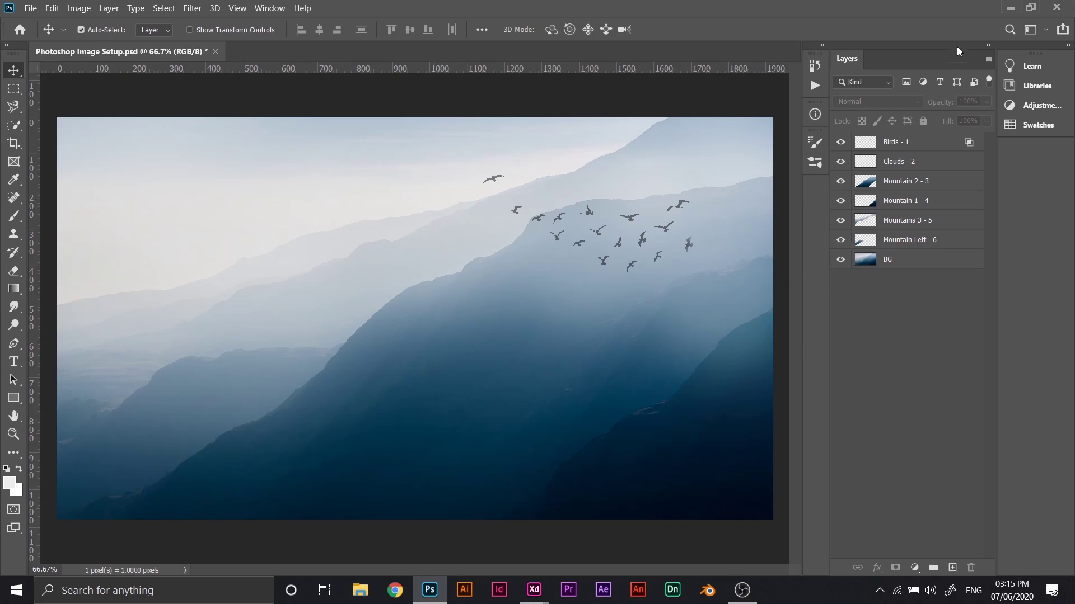
Step: Switch to Adobe XD and import the Photoshop Image Setup PSD into the Parallax Tutorial Project File
left_click(1015, 11)
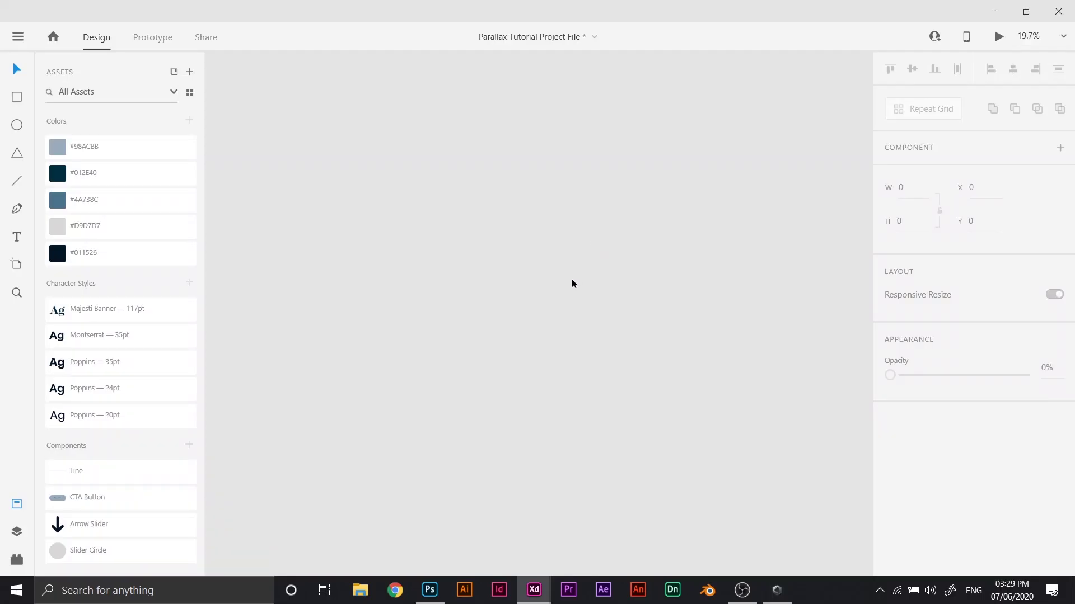
scroll(413, 274, "down", 2)
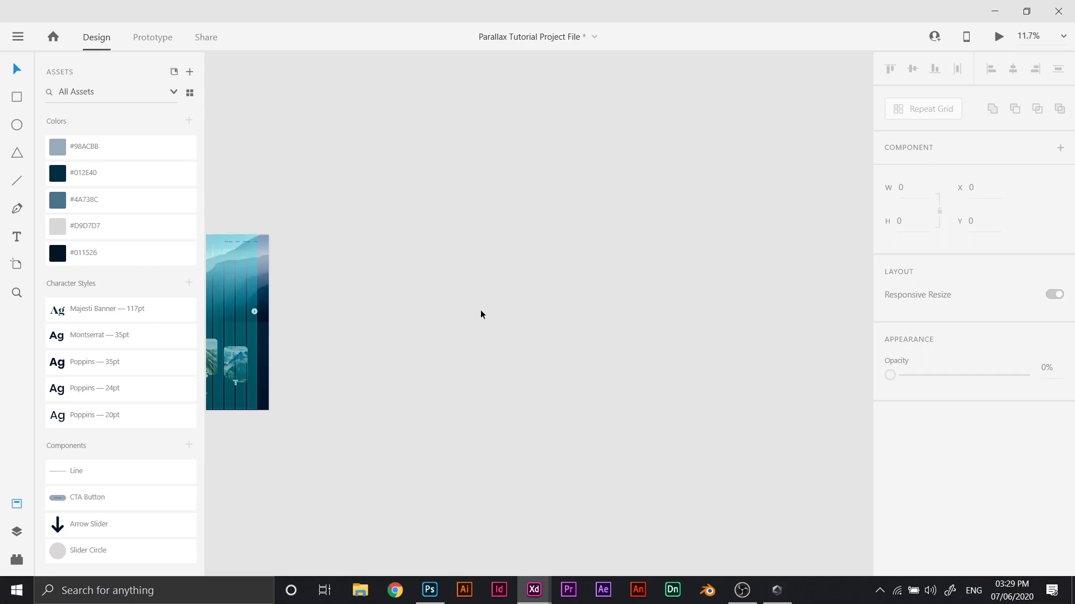
scroll(483, 313, "up", 2)
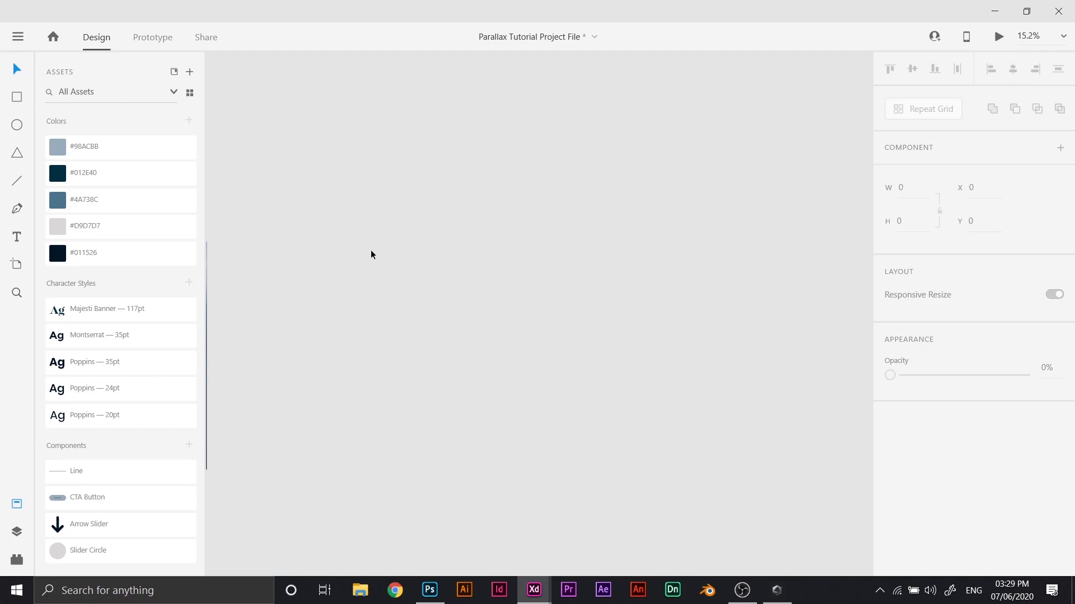
left_click(18, 38)
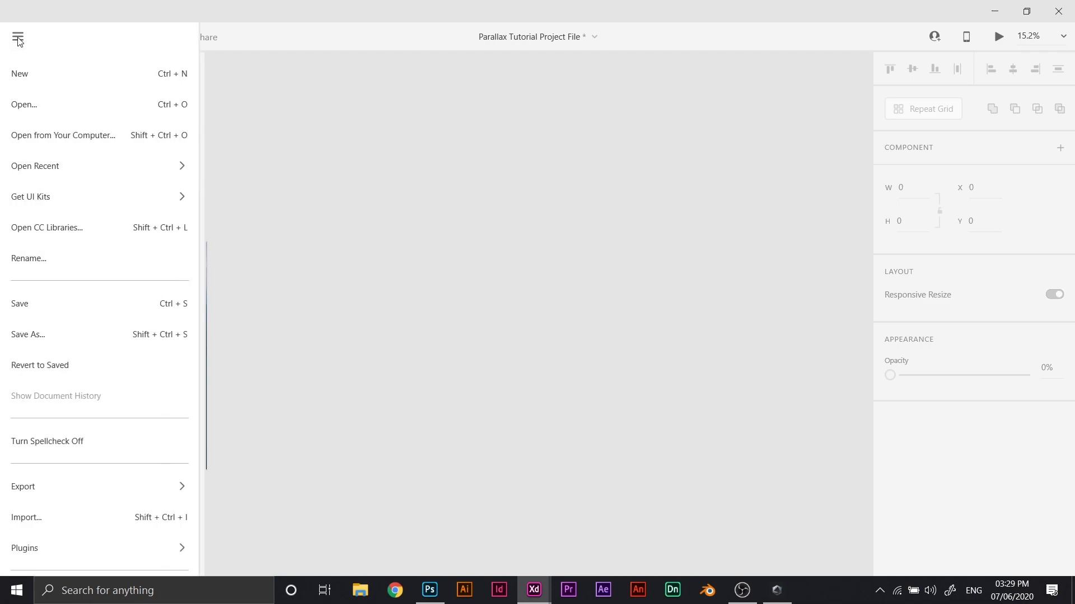
left_click(118, 525)
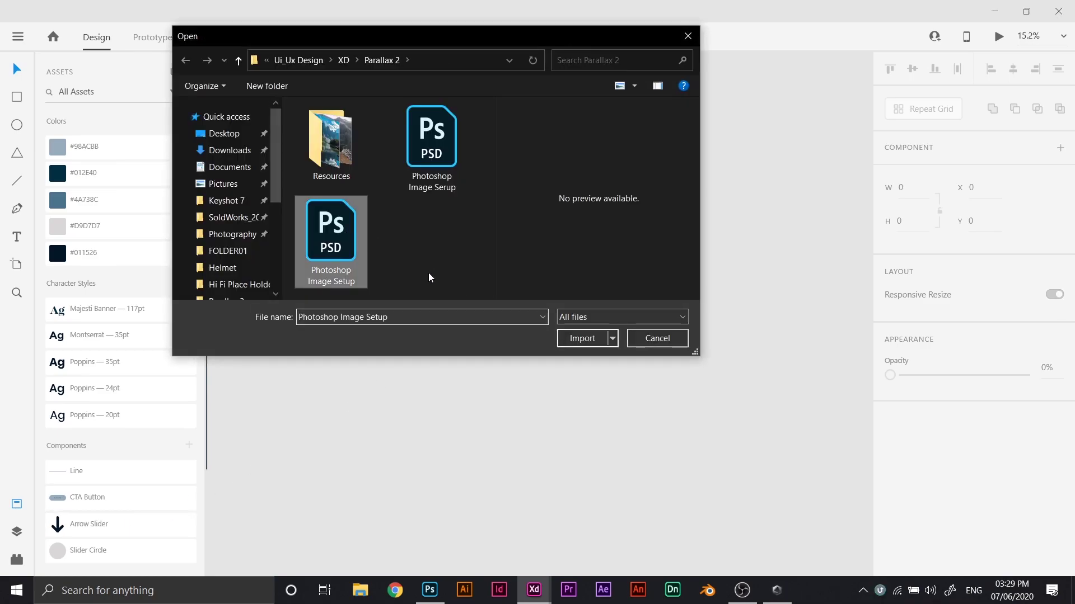
left_click(585, 339)
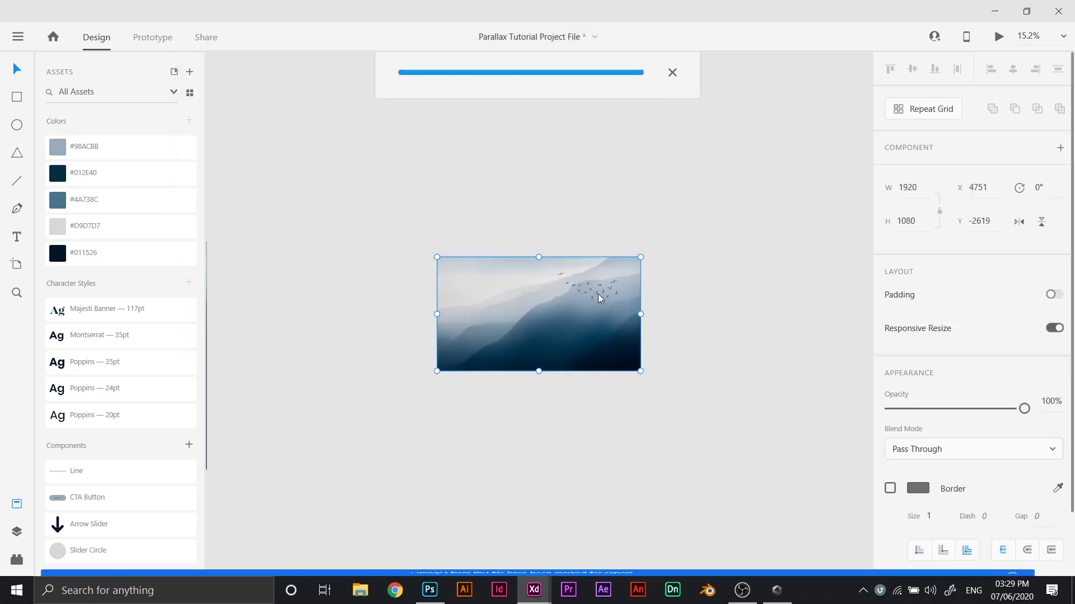
Step: Add a Web 1920 artboard and place the imported mountain image group on it so that it fills the artboard
scroll(575, 331, "up", 3)
mouse_move(522, 325)
left_mouse_down()
mouse_move(698, 265)
mouse_move(519, 304)
left_mouse_up()
scroll(582, 288, "down", 1)
left_click(520, 187)
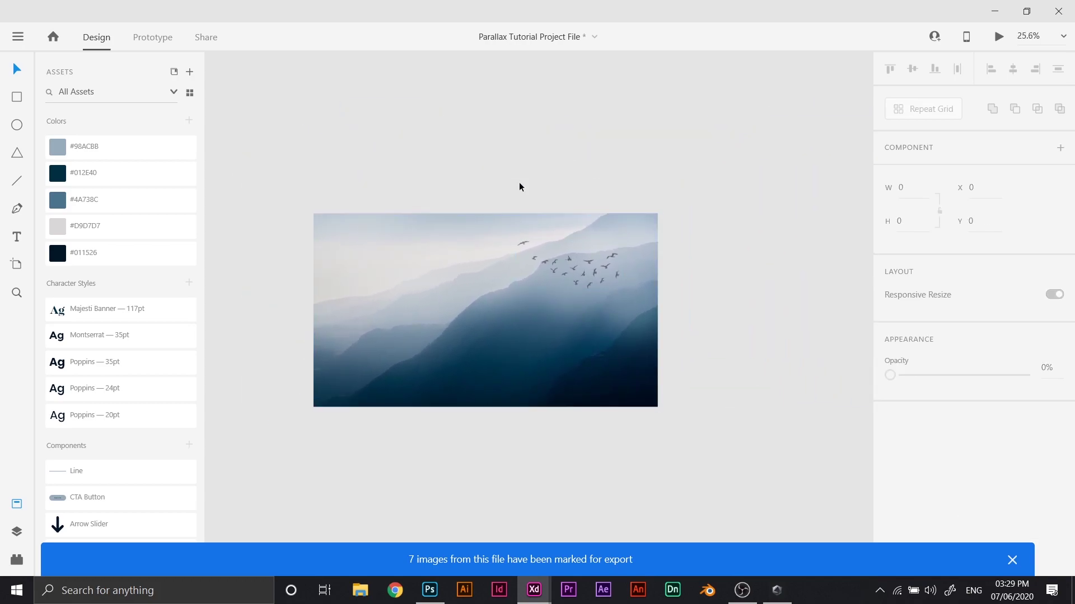
key("a")
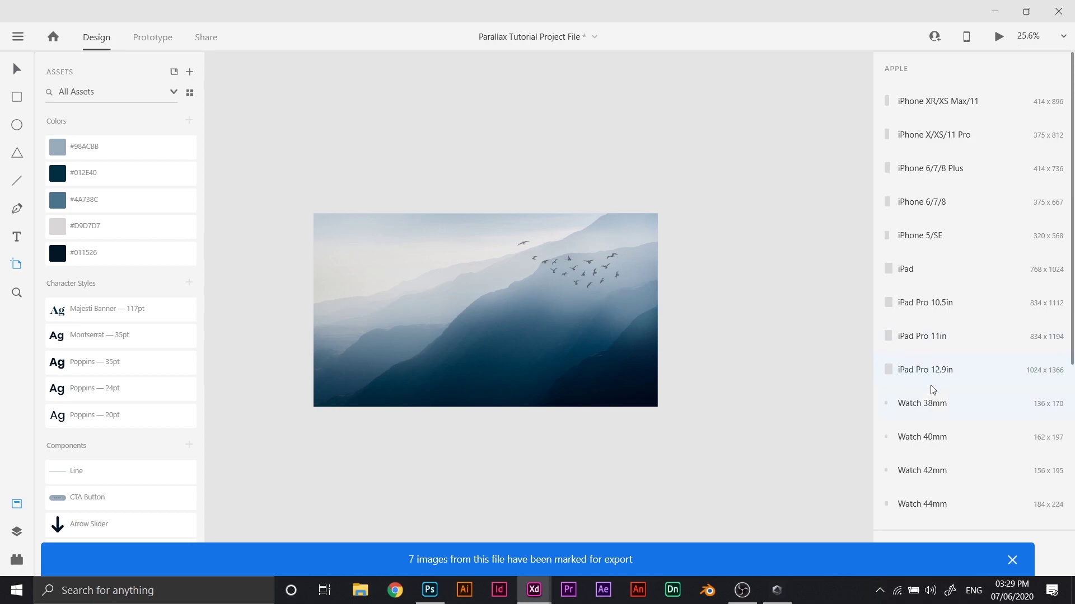
scroll(946, 448, "down", 5)
left_click(1011, 560)
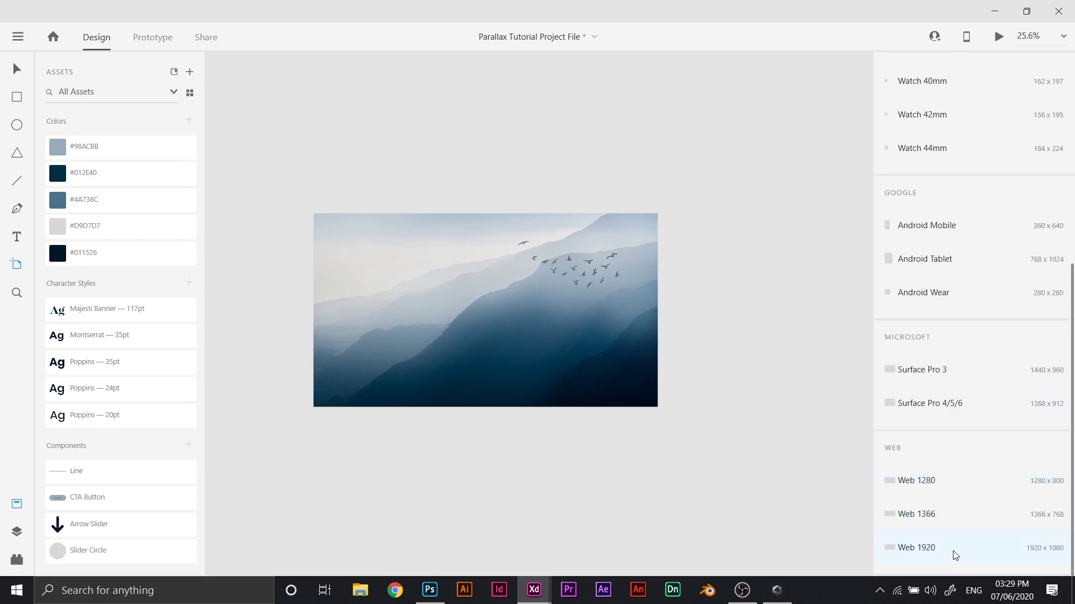
left_click(953, 554)
key("v")
left_click_drag(503, 303, 558, 314)
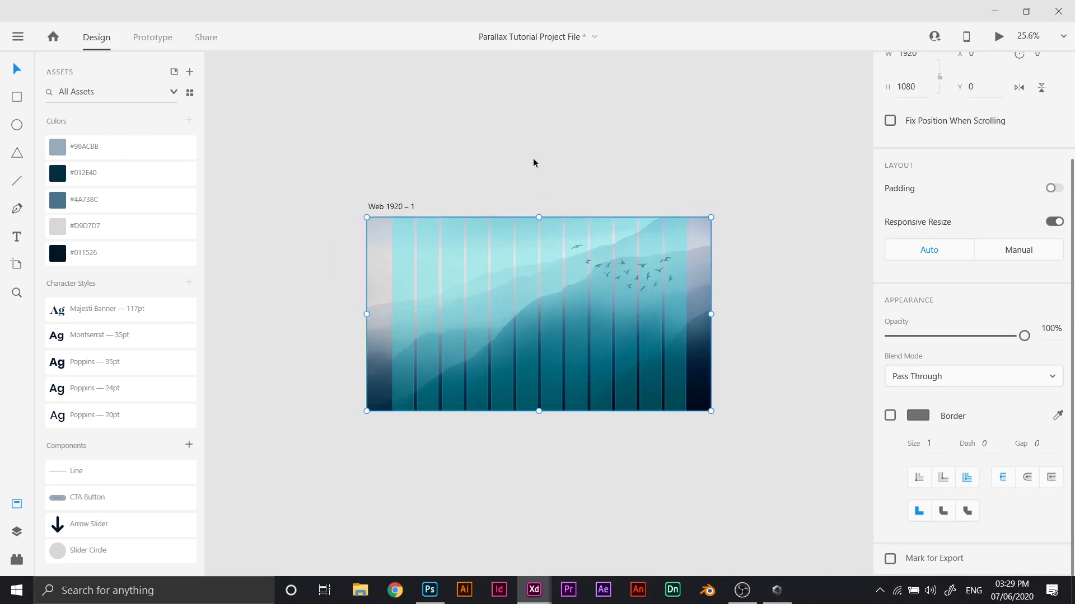
left_click(534, 161)
Step: Rename the new Web 1920 artboard as Before Parallax
double_click(401, 208)
type("Before Parallax")
key("Return")
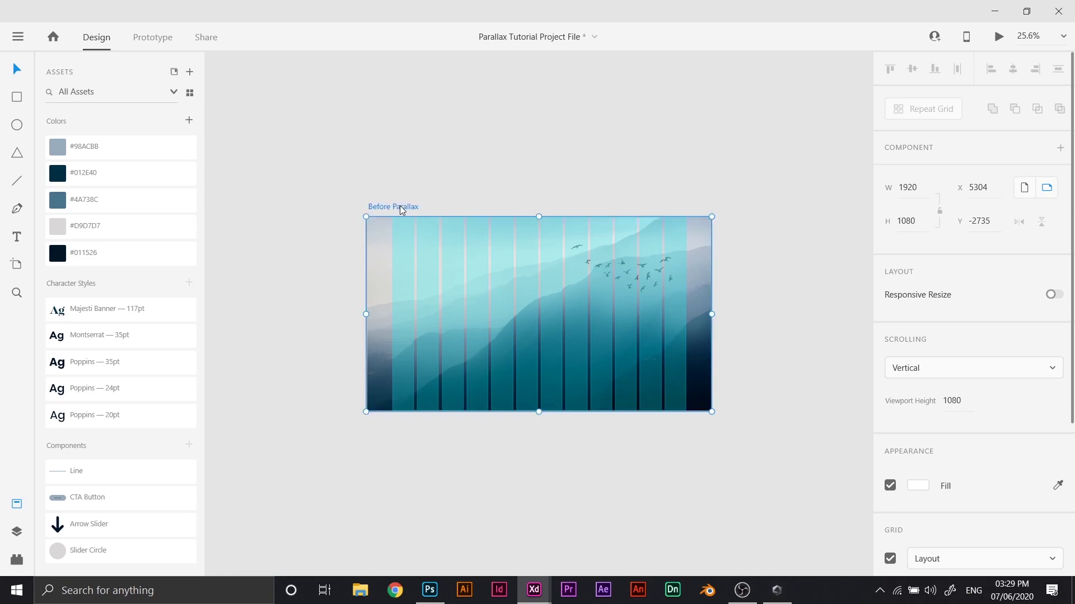
left_click(494, 202)
left_click_drag(481, 258, 458, 296)
left_click(354, 245)
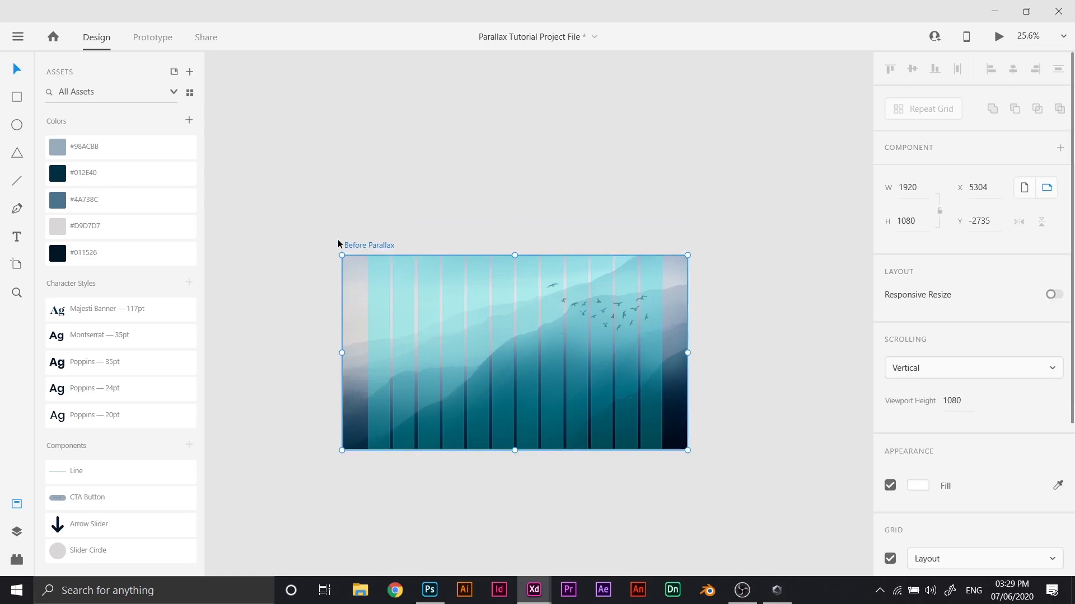
Step: Expand the Photoshop Image Setup group in the Before Parallax artboard to examine its imported layers
left_click(17, 532)
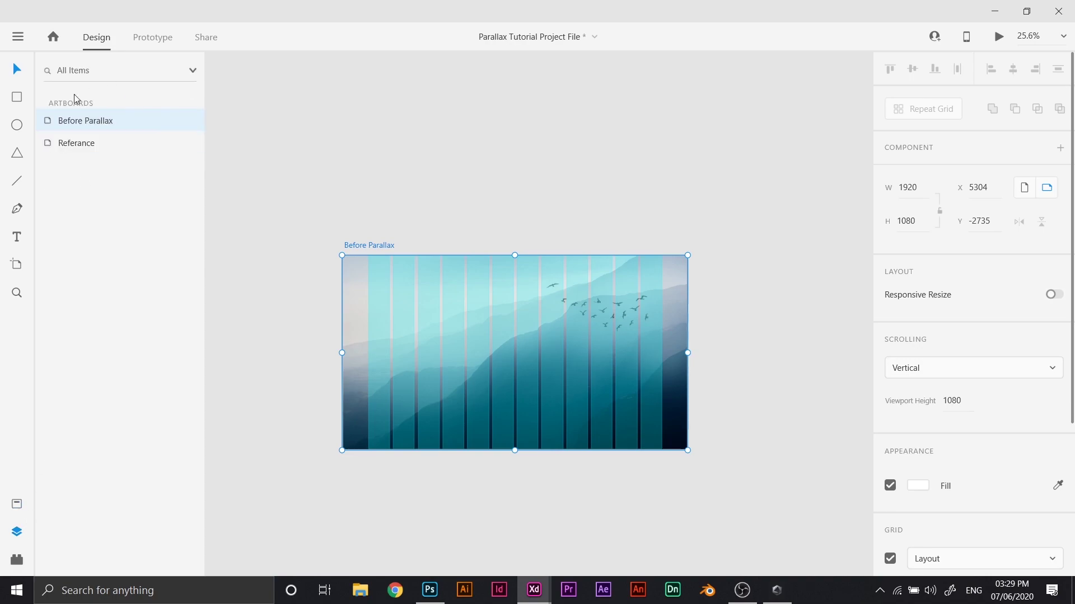
double_click(52, 126)
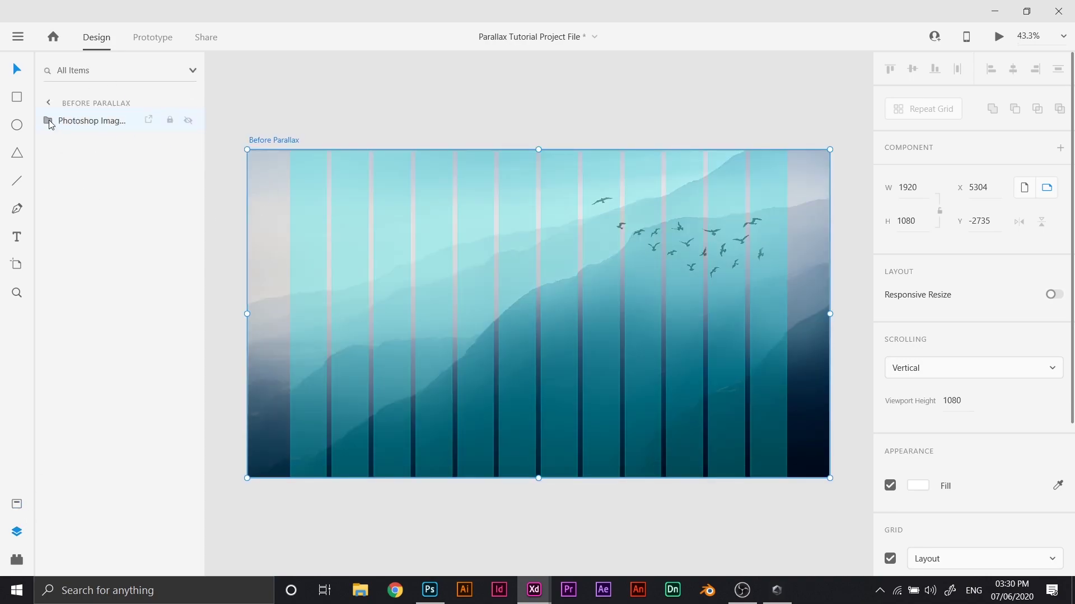
left_click(52, 123)
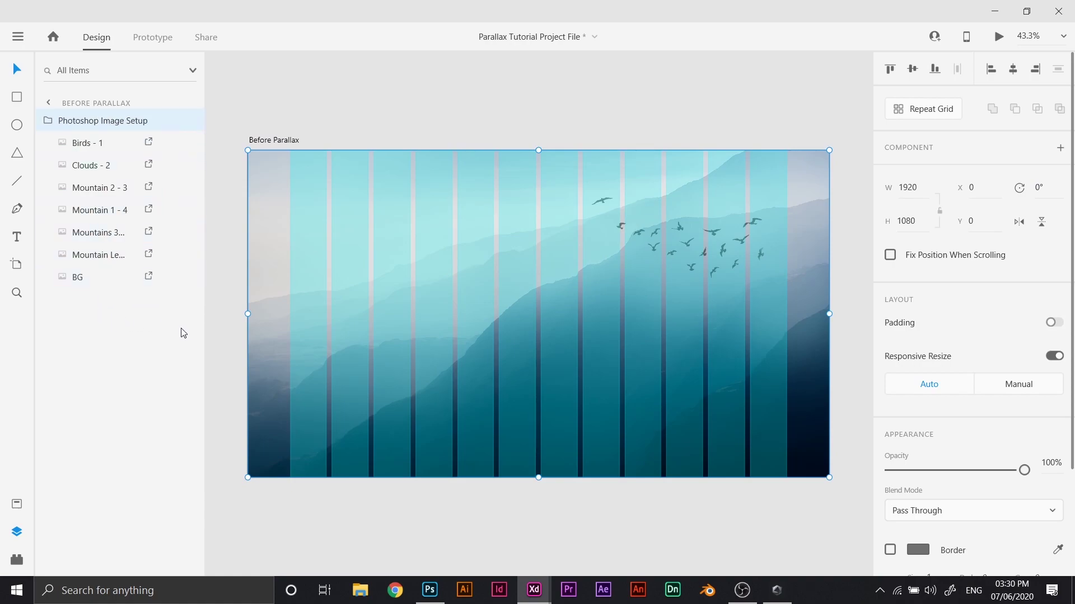
left_click(350, 111)
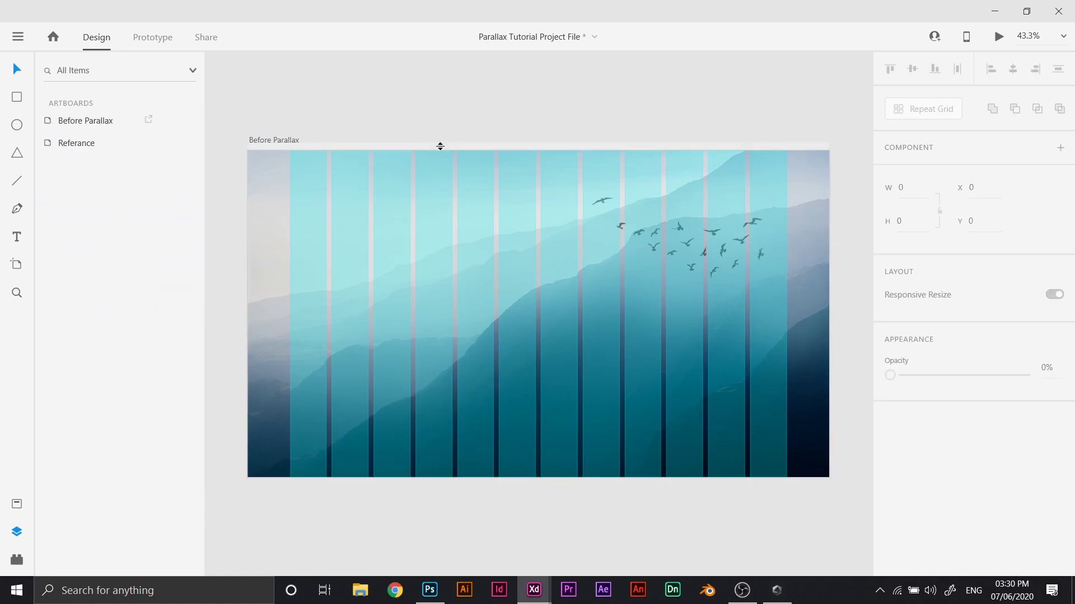
Step: Examine the finished page design on the Referance artboard and return to the Before Parallax artboard
scroll(476, 201, "down", 3)
scroll(422, 223, "left", 10)
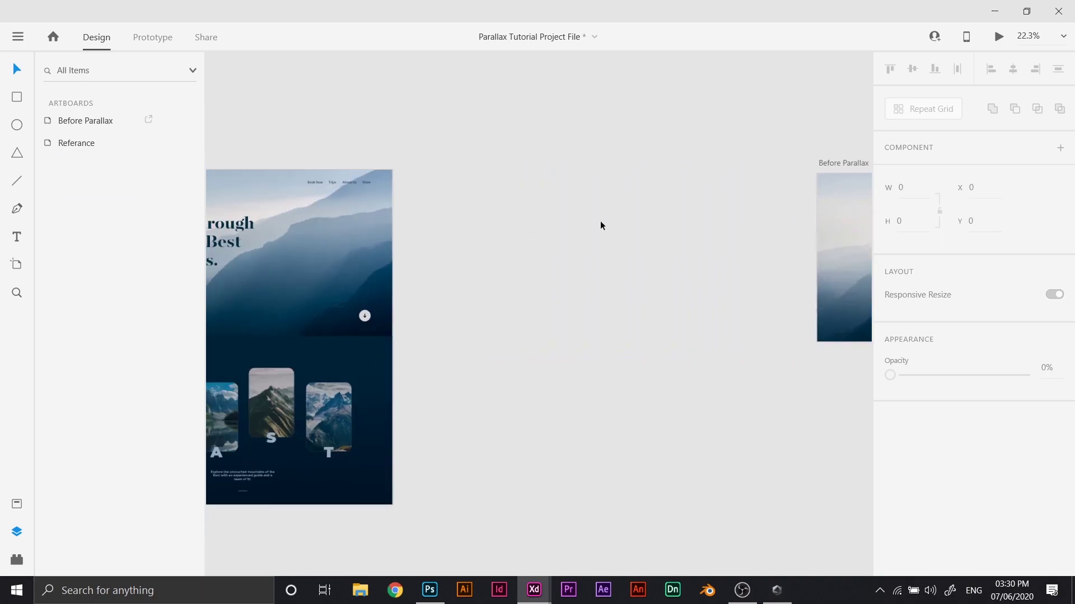
scroll(602, 225, "down", 3)
left_click_drag(438, 217, 585, 215)
left_click(406, 160)
scroll(485, 185, "up", 4)
left_click_drag(483, 199, 473, 136)
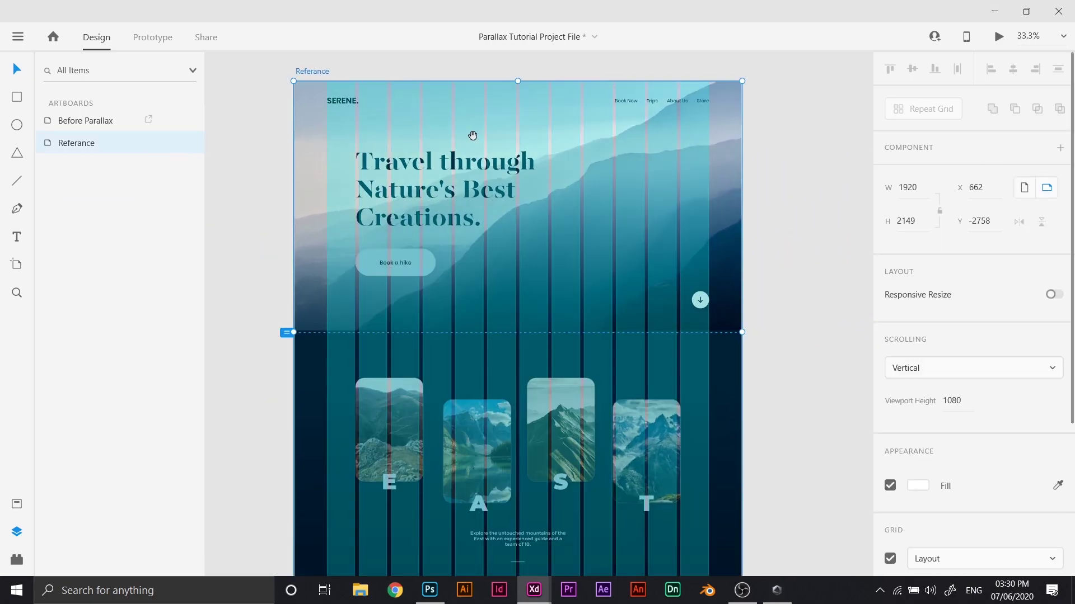
left_click_drag(589, 324, 564, 295)
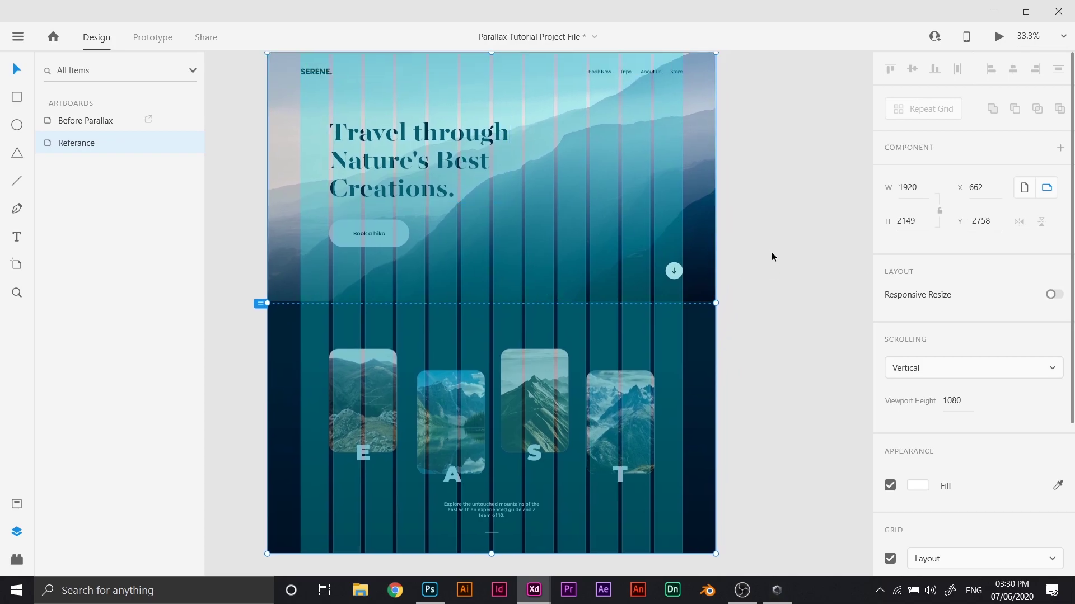
left_click_drag(665, 286, 260, 321)
left_click_drag(624, 305, 140, 338)
left_click_drag(648, 284, 527, 318)
left_click(428, 127)
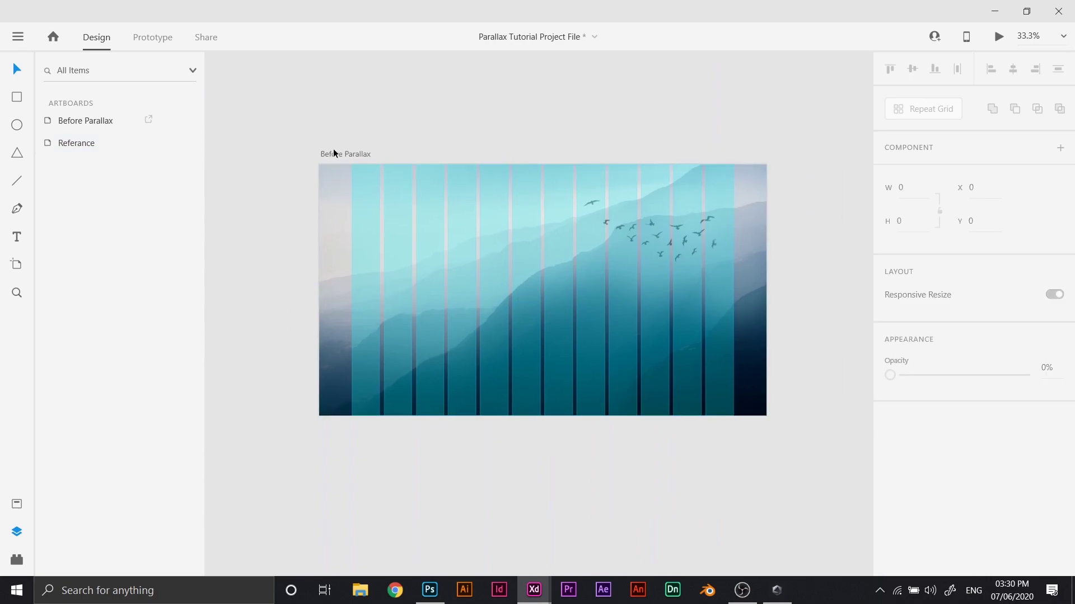
Step: Add the text "Serene" near the Before Parallax artboard's upper-left corner, using the Poppins — 35pt character style from the assets
scroll(490, 184, "up", 2)
left_click_drag(509, 276, 494, 175)
key("ctrl+shift+y")
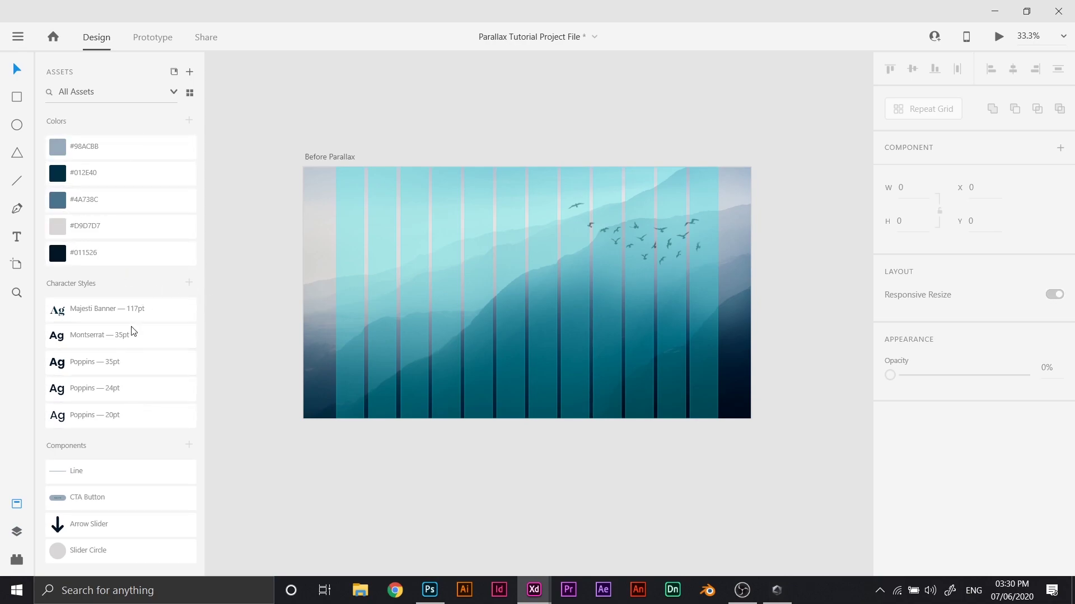
key("ctrl+0")
left_click(272, 160)
left_click(409, 158)
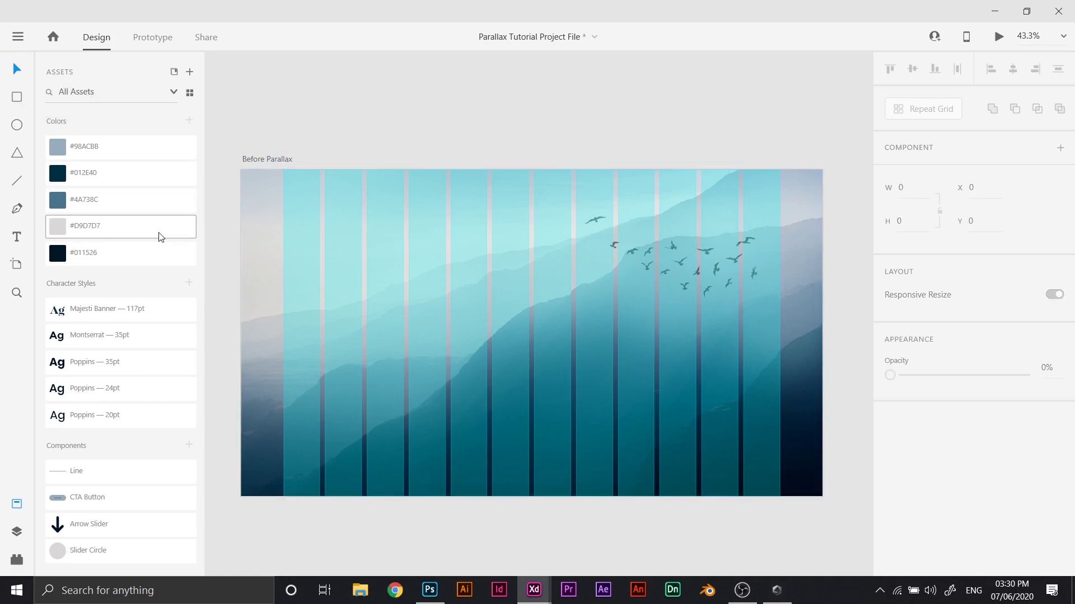
key("t")
left_click(274, 181)
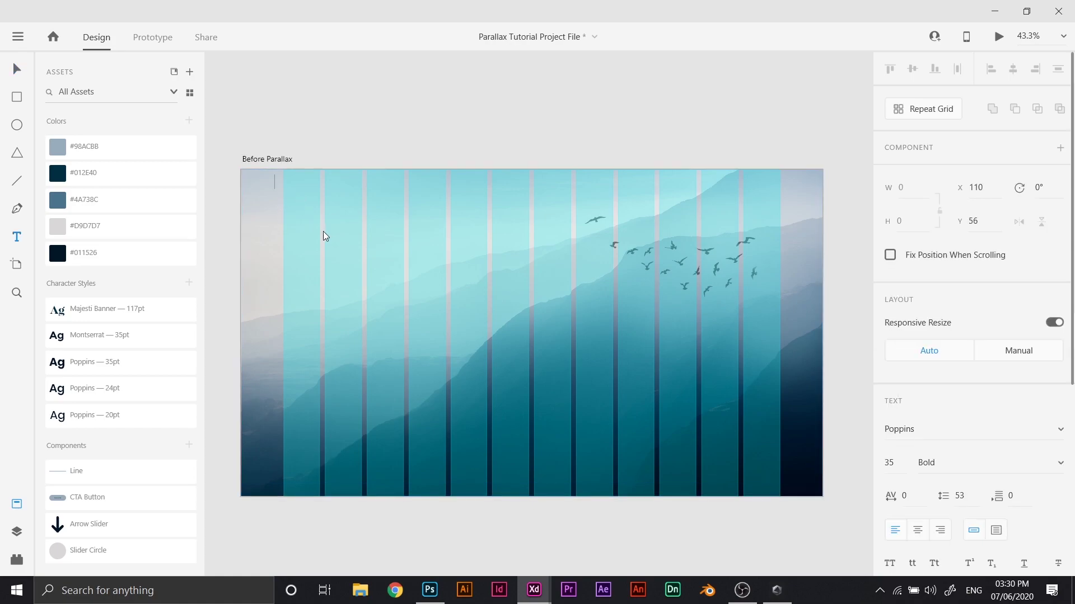
type("Serene")
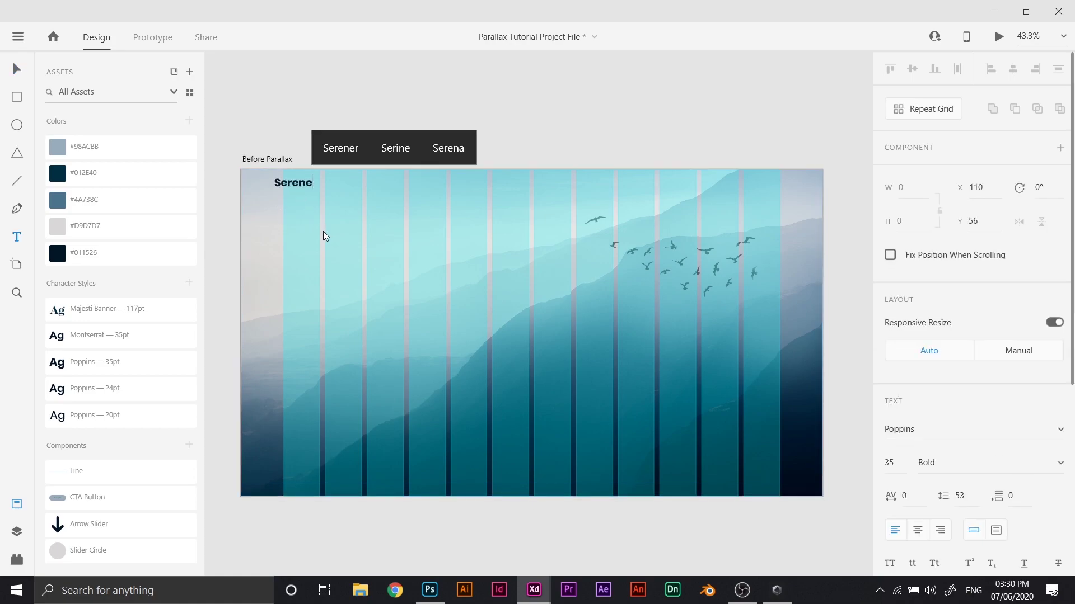
double_click(303, 183)
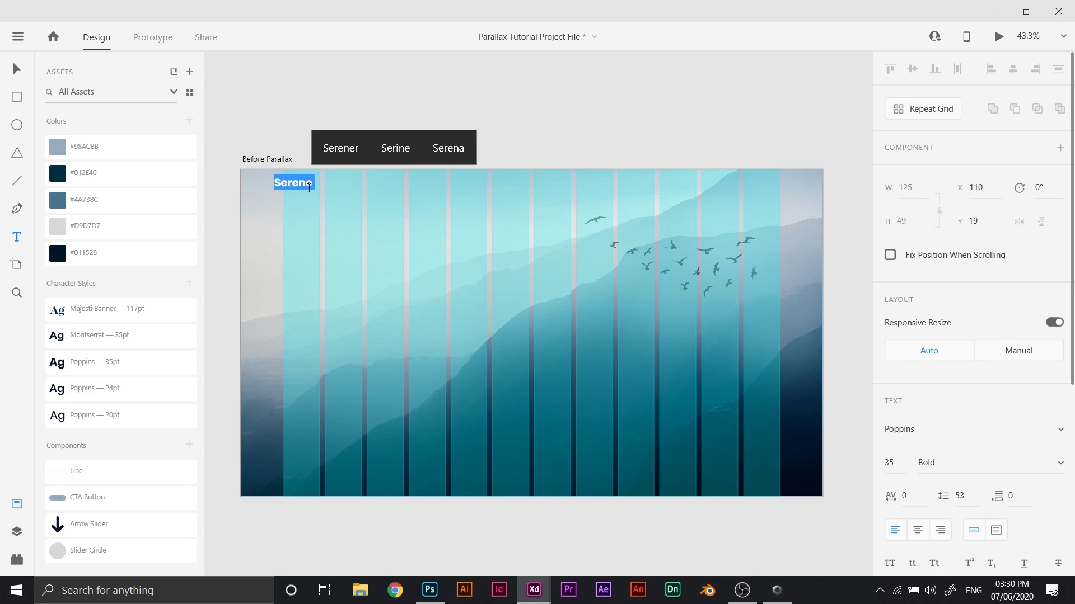
left_click(134, 365)
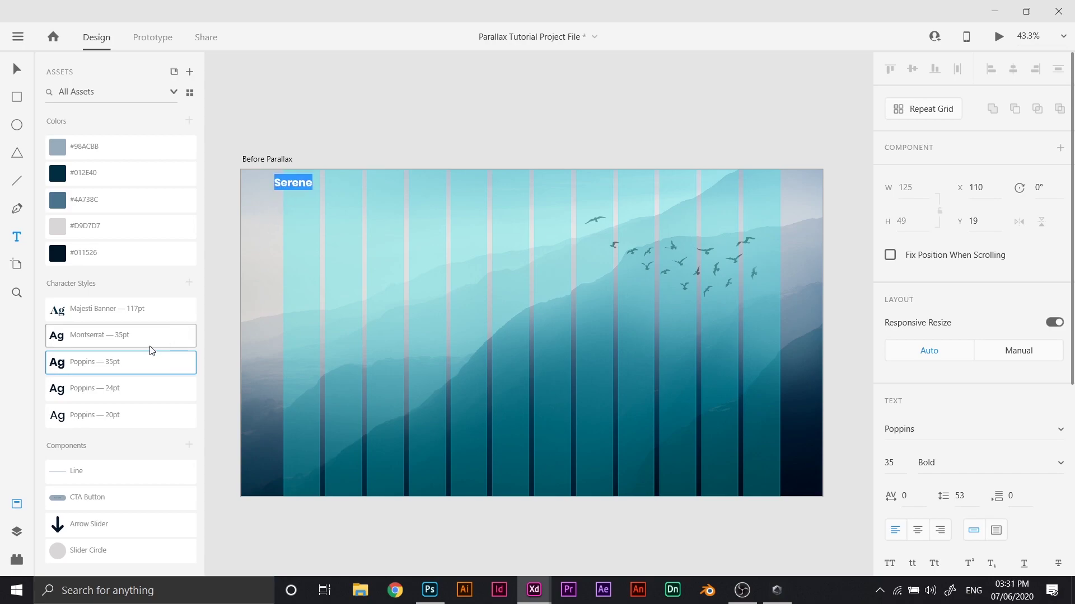
Step: Convert the Serene text to all uppercase and move it to X 140, Y 54, flush with the first grid column
scroll(929, 404, "down", 5)
left_click(889, 261)
key("Escape")
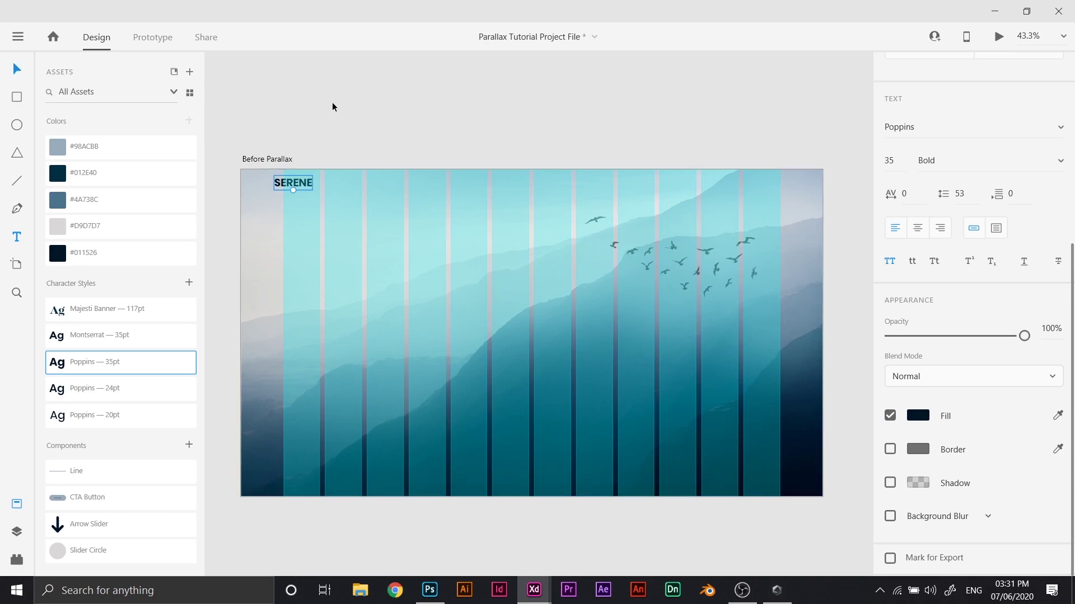
left_click_drag(297, 186, 472, 236)
scroll(309, 205, "up", 5)
left_click_drag(472, 288, 473, 289)
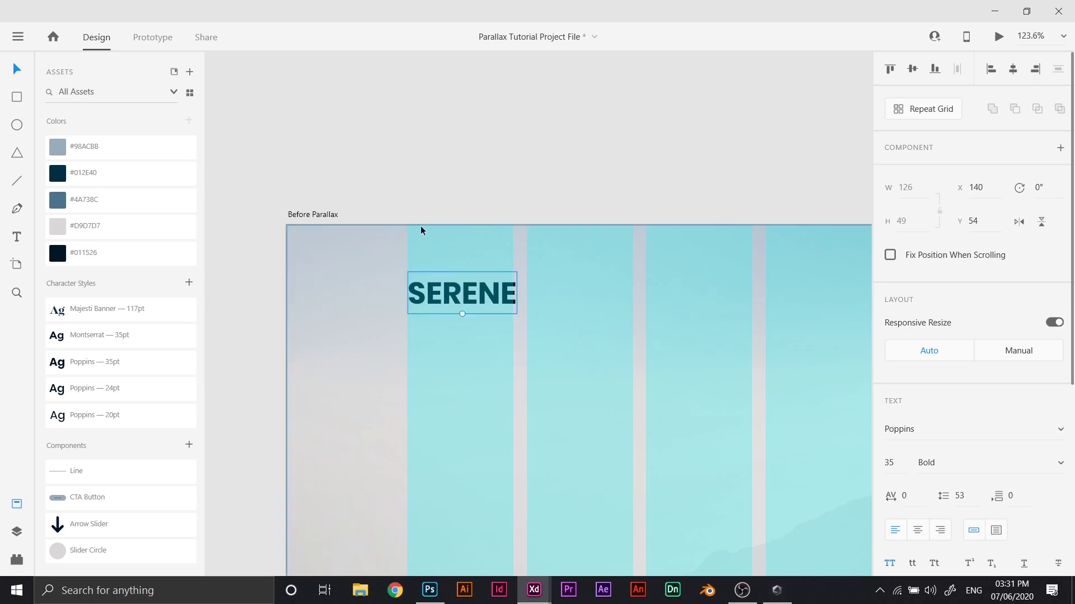
Step: Select the Before Parallax artboard and review its layout grid settings
scroll(607, 320, "down", 3)
left_click_drag(607, 320, 399, 244)
left_click(288, 191)
scroll(961, 362, "down", 4)
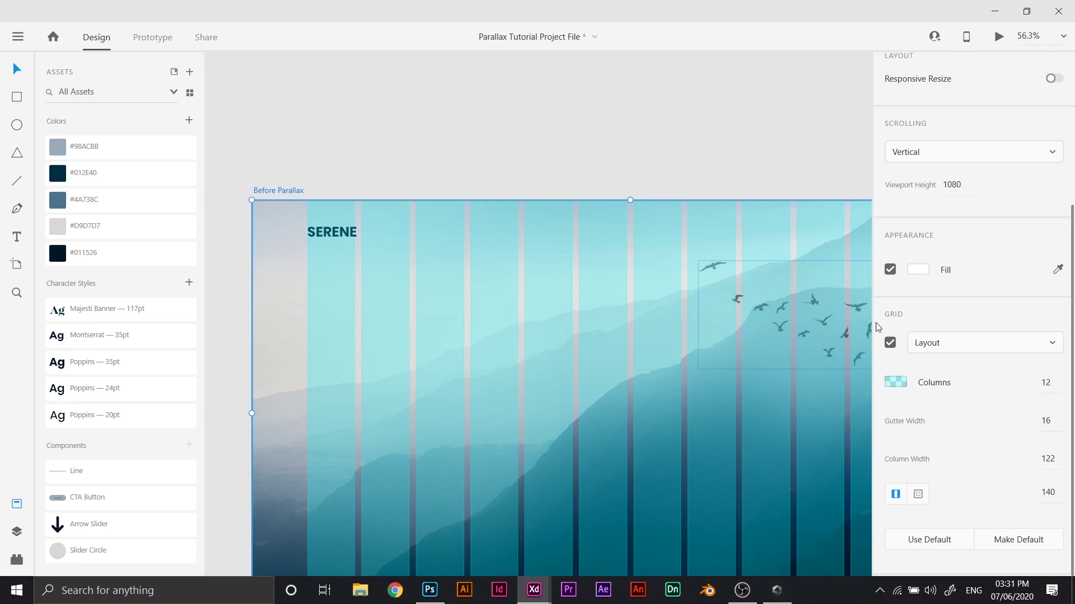
Step: Compare the Before Parallax artboard with its layout grid hidden and shown
left_click(892, 343)
left_click(892, 343)
left_click(888, 306)
left_click(890, 542)
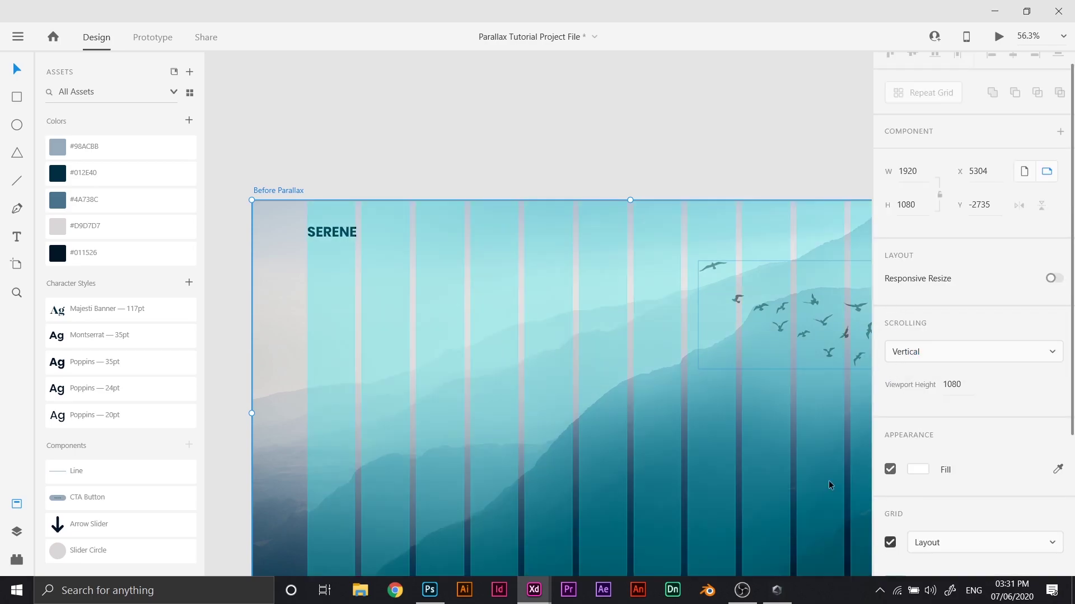
left_click(537, 144)
Step: Append a full stop to the end of the SERENE text
scroll(377, 257, "up", 2)
scroll(547, 271, "up", 5)
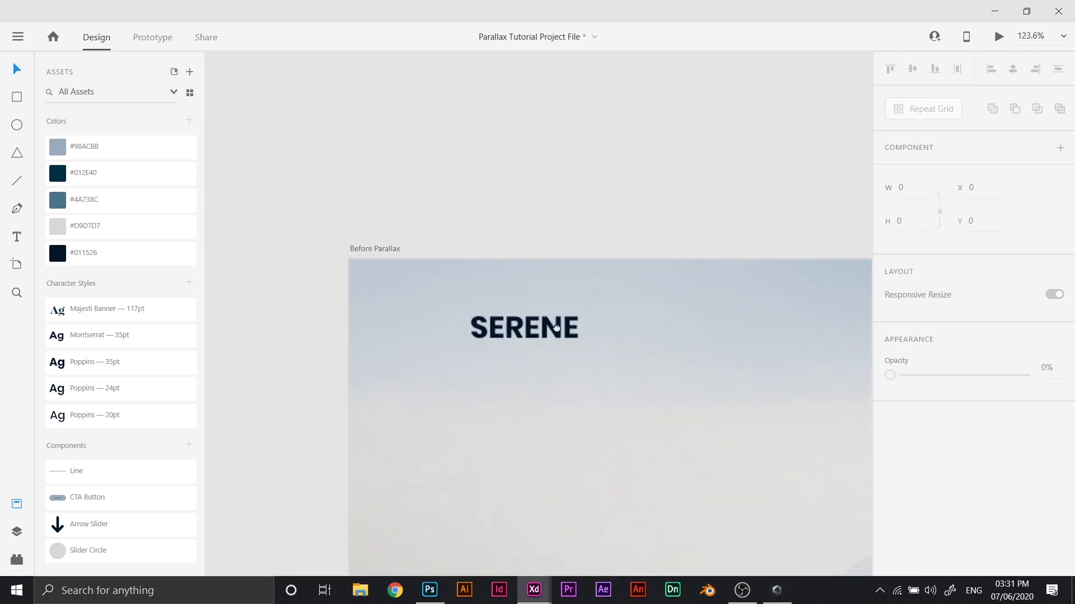
left_click(539, 374)
double_click(539, 373)
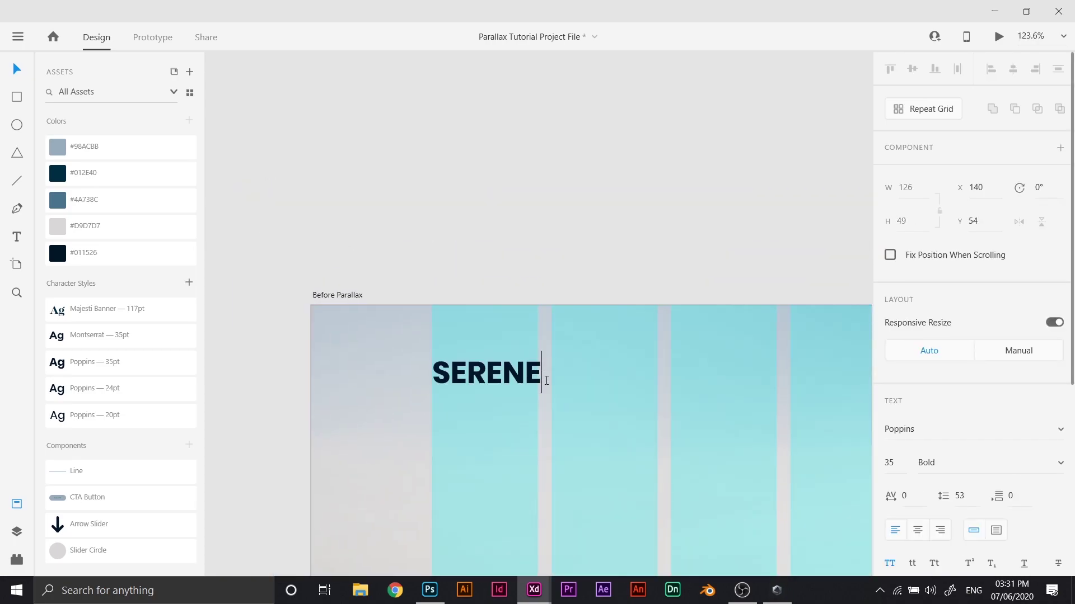
type(".")
Step: Change the font of only the full stop in the SERENE. text to Montserrat
left_click_drag(541, 368, 552, 369)
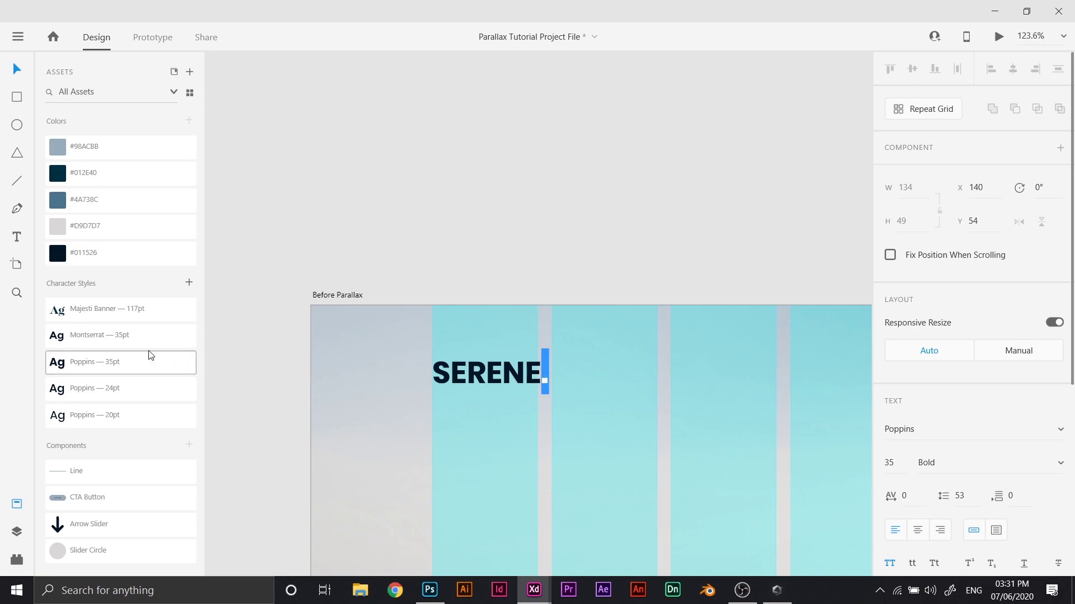
left_click(127, 363)
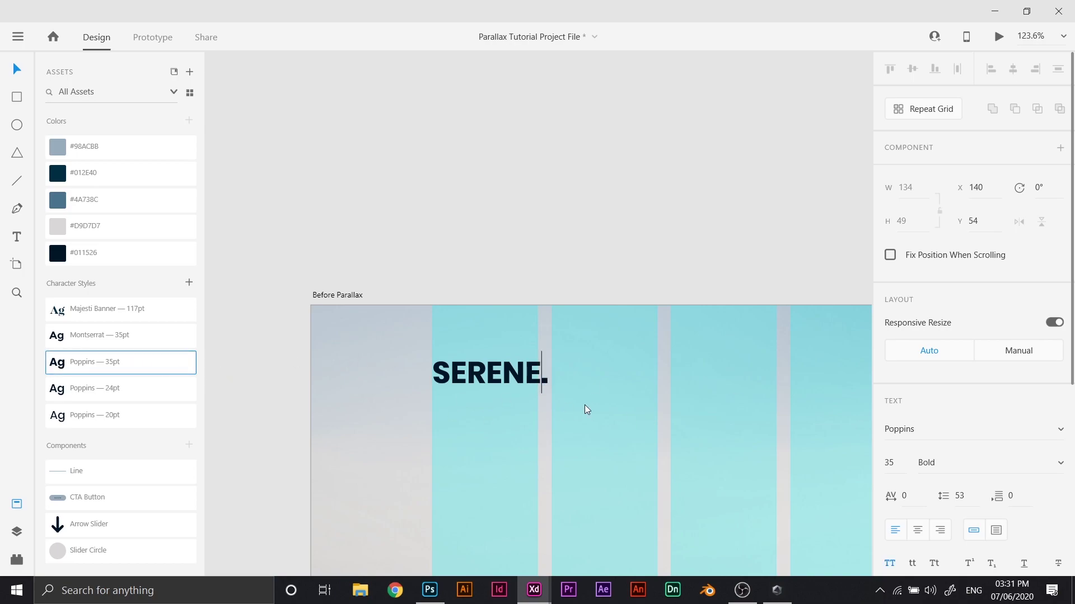
left_click(939, 431)
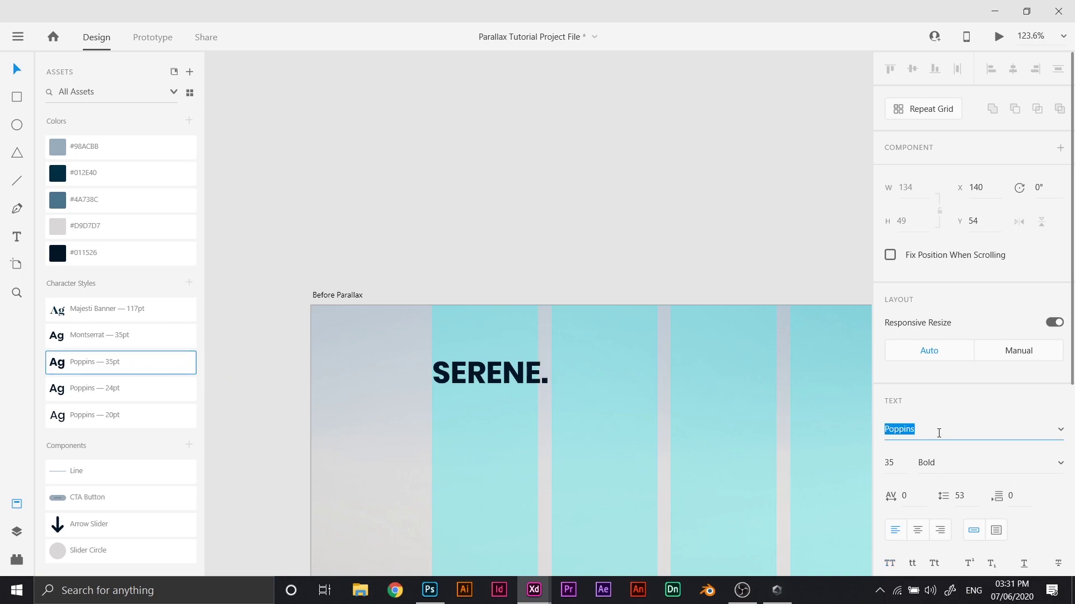
type("Montserrat")
key("Return")
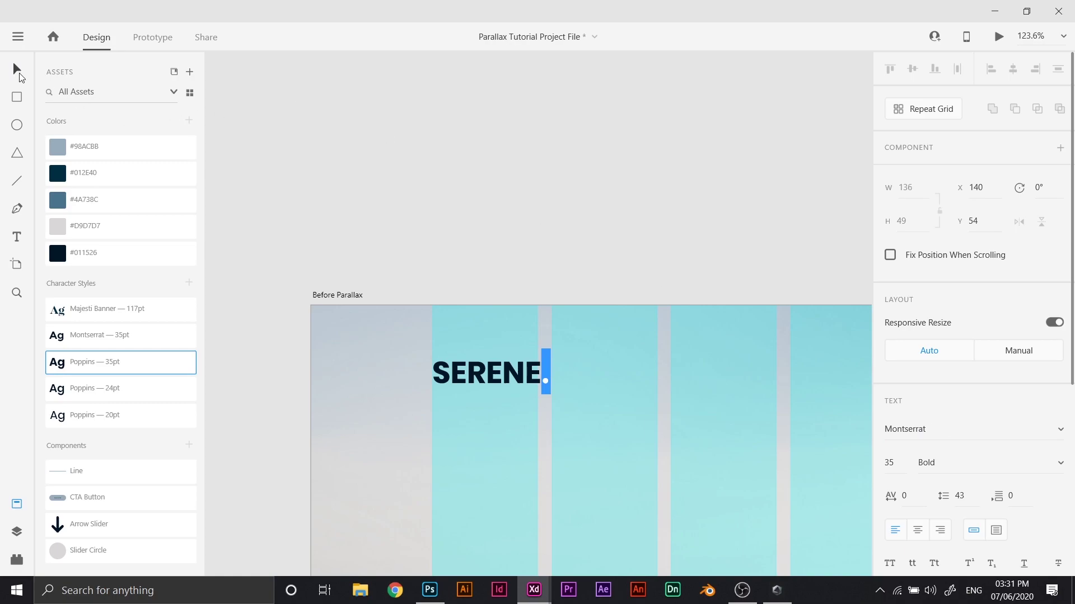
left_click(18, 72)
left_click(561, 361)
Step: Duplicate the SERENE. text horizontally to X 1201, Y 54 and replace the copy's wording with BOOK NOW
scroll(610, 390, "down", 5)
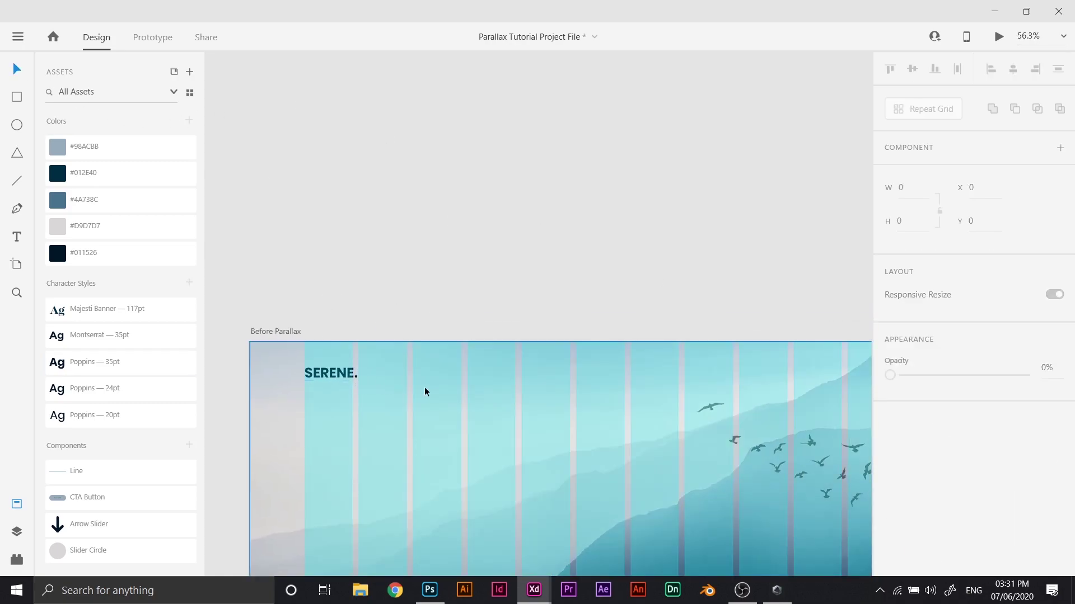
scroll(643, 400, "down", 2)
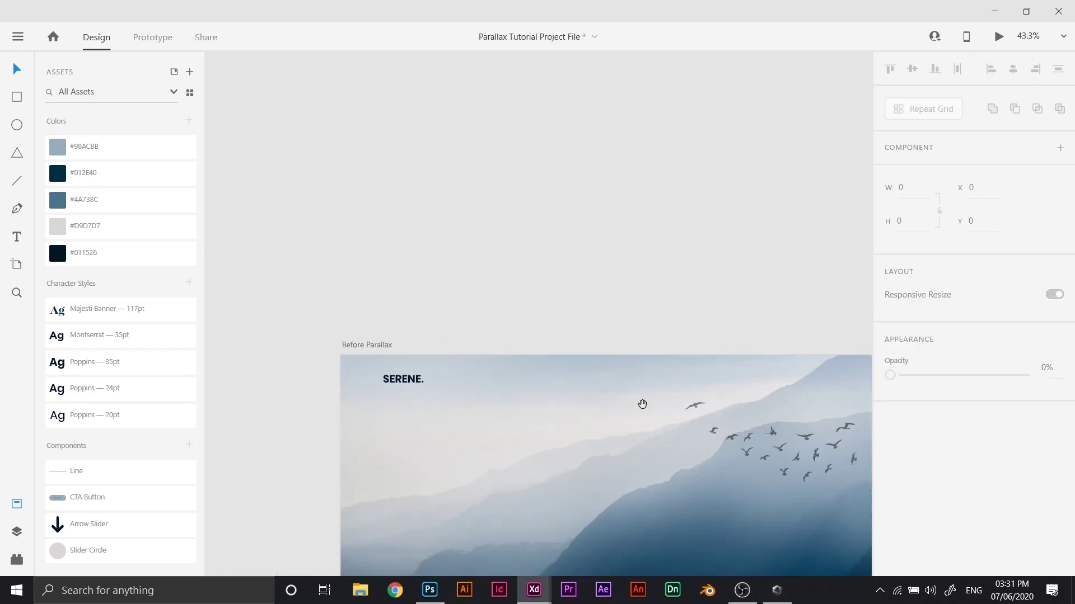
left_click_drag(648, 402, 581, 407)
left_click_drag(337, 383, 666, 384)
scroll(671, 393, "up", 6)
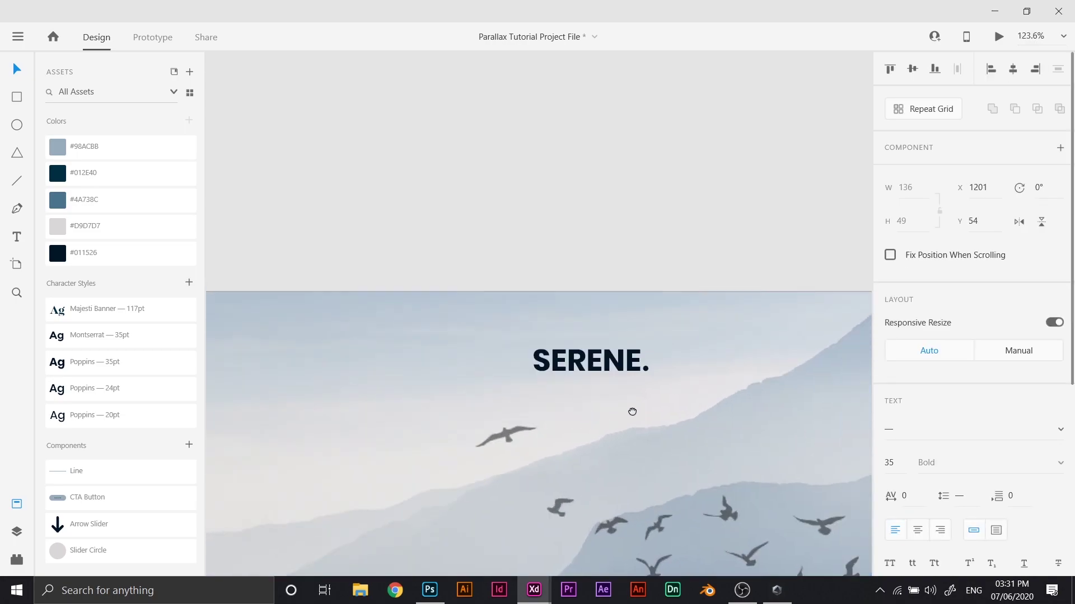
double_click(533, 398)
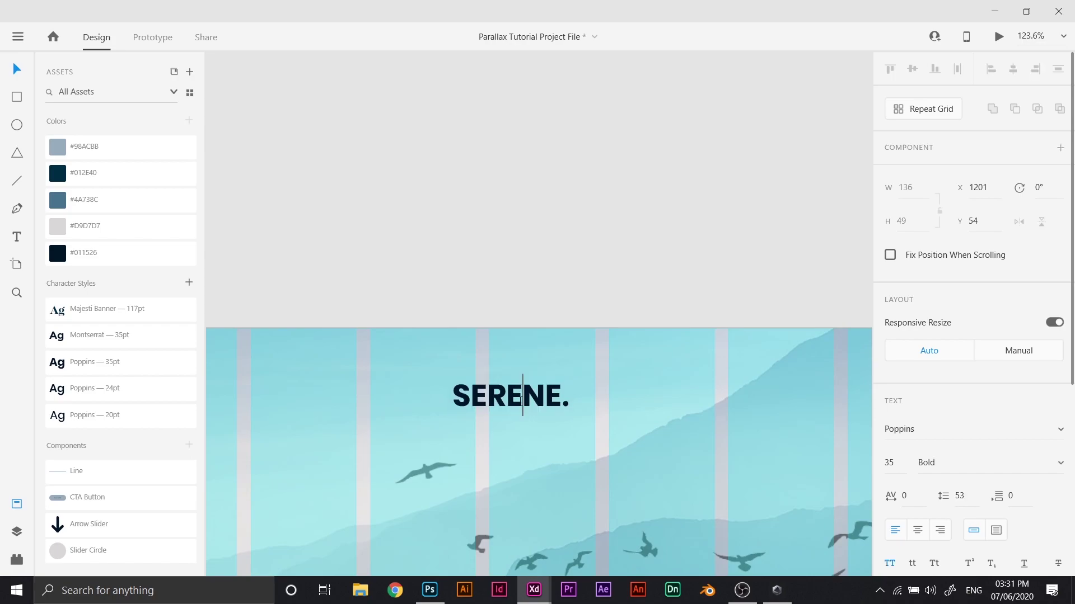
key("ctrl+a")
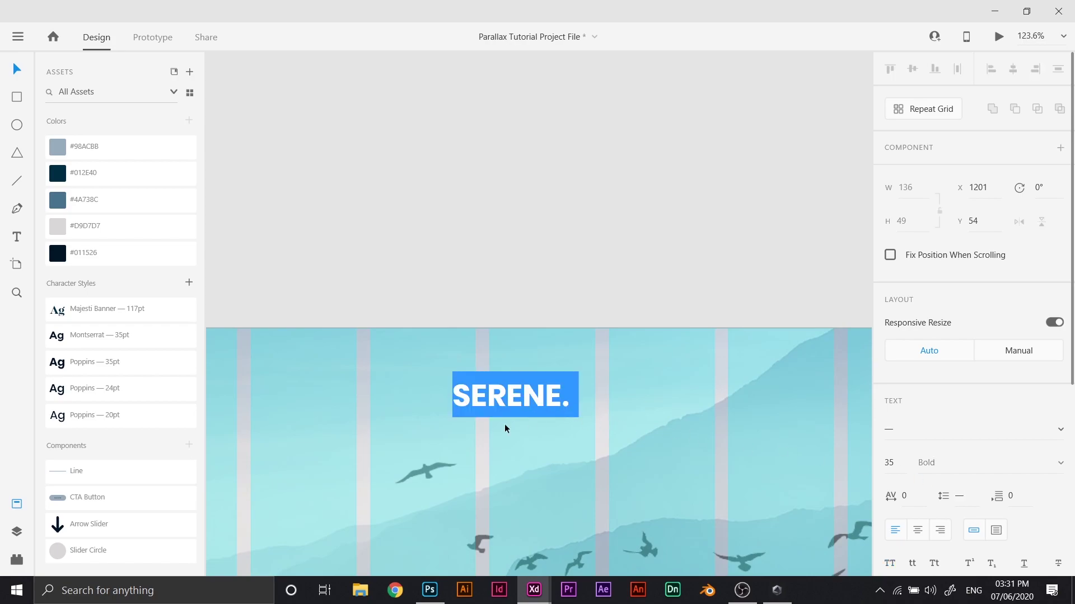
type("BO")
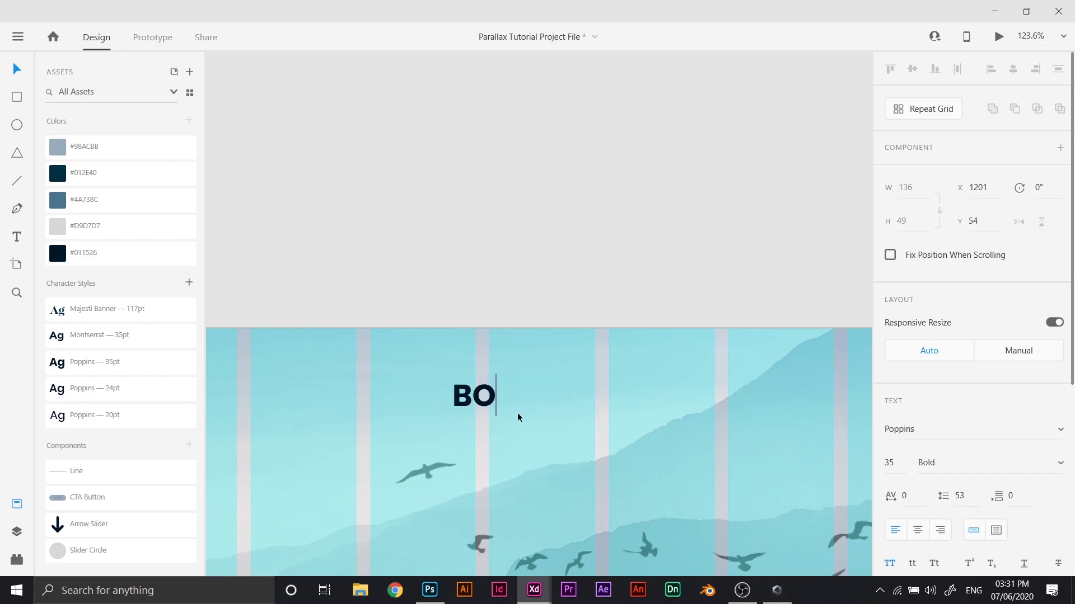
type("OK NOW")
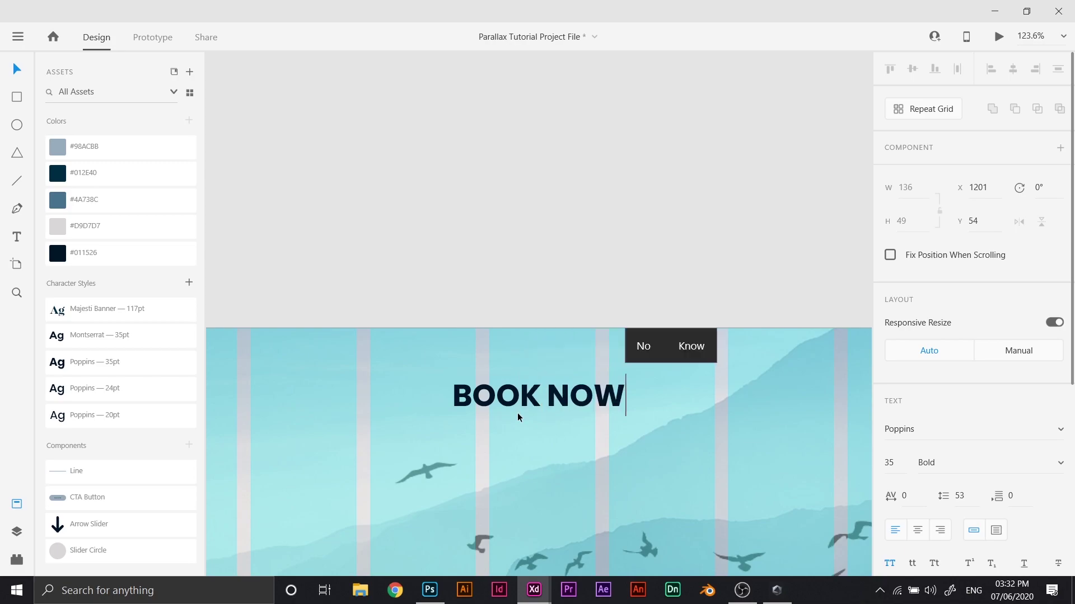
Step: Set the BOOK NOW text to size 20 with the Regular weight
key("ctrl+a")
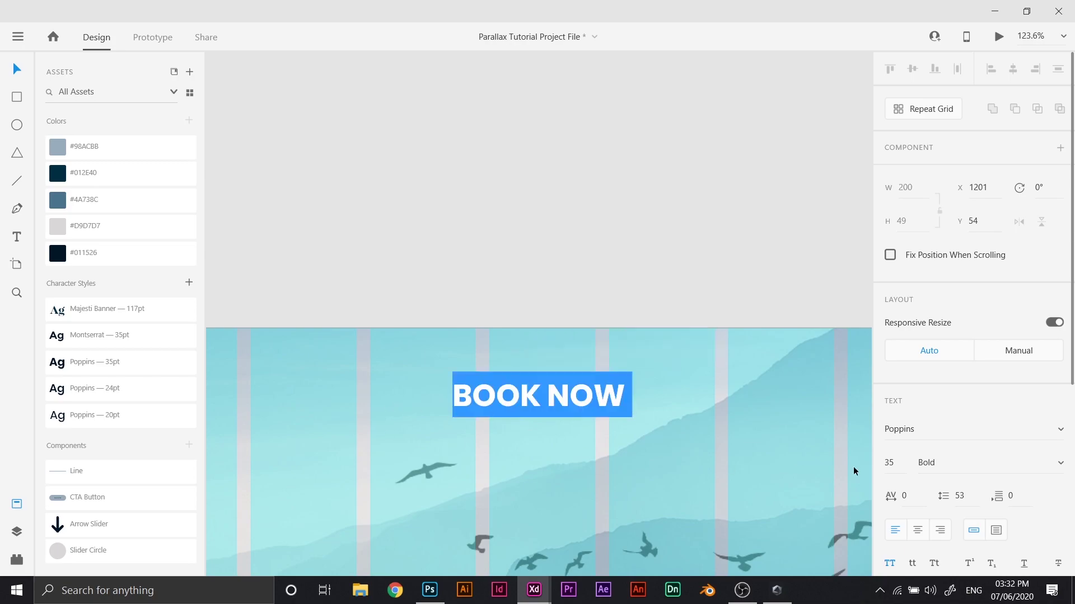
left_click(900, 472)
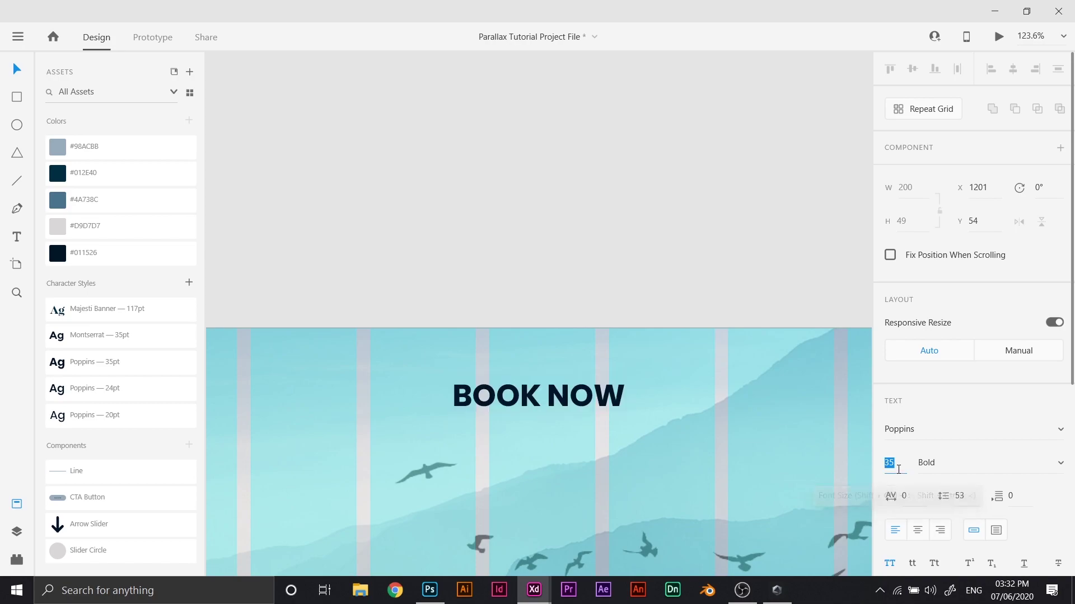
key("Return")
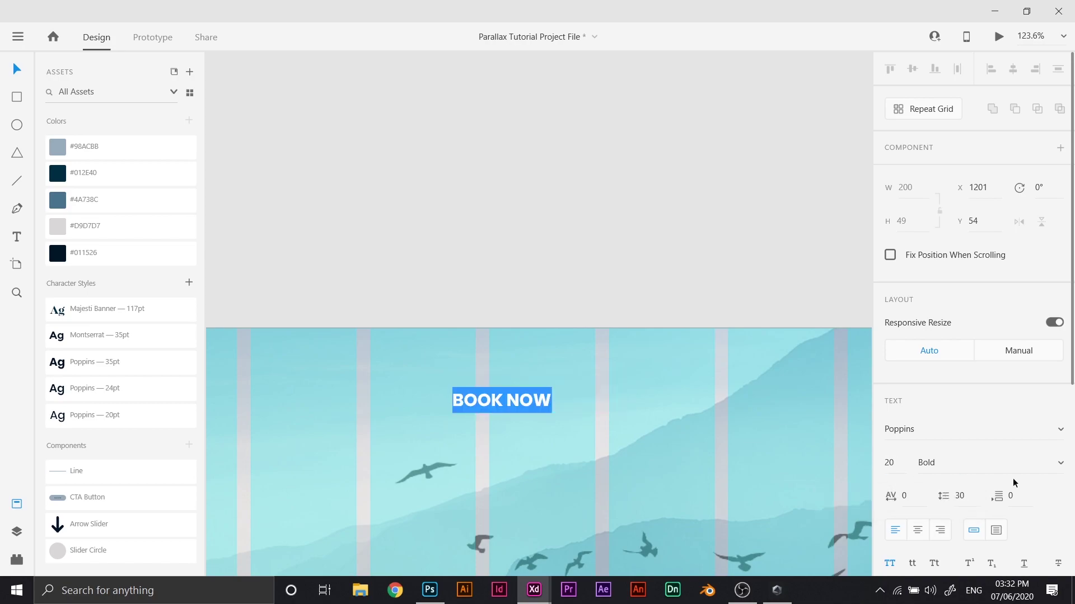
left_click(1056, 463)
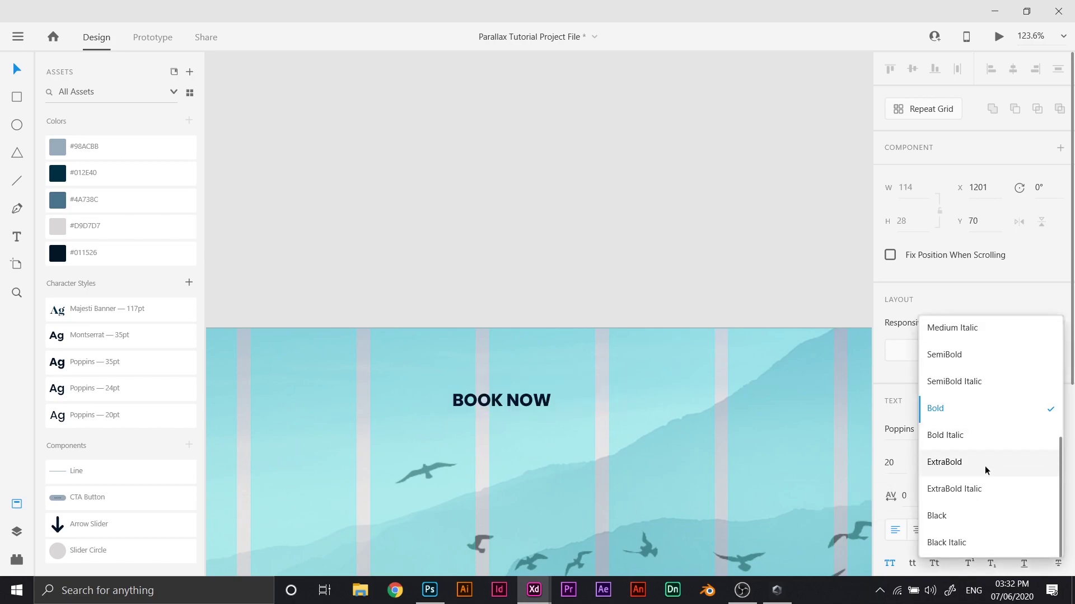
scroll(969, 504, "up", 3)
left_click(965, 391)
left_click(516, 403)
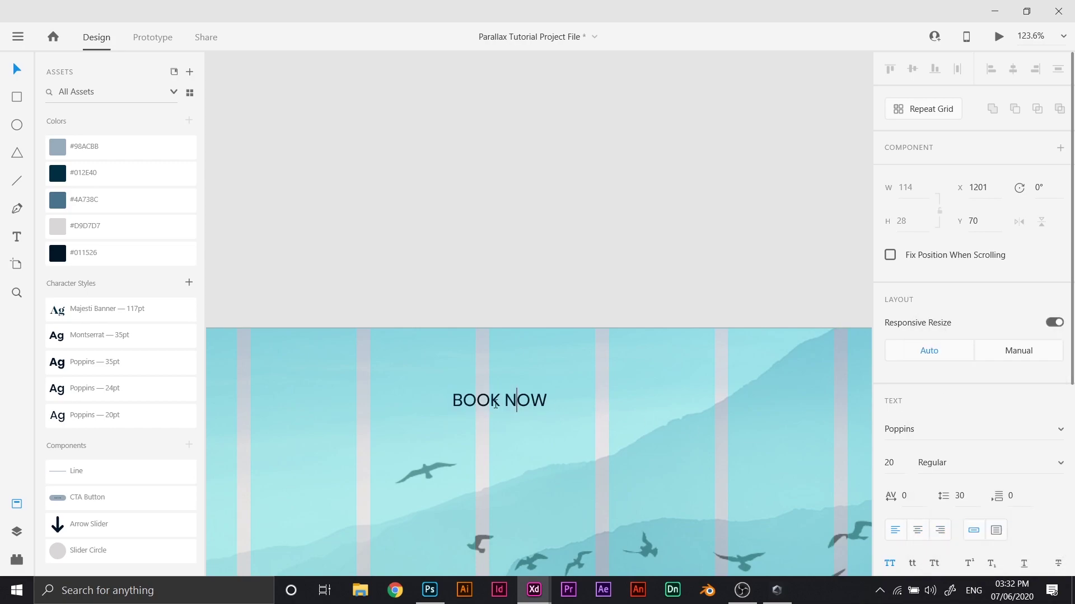
Step: Turn off the all-uppercase formatting on the whole BOOK NOW text
key("ctrl+a")
scroll(979, 511, "down", 5)
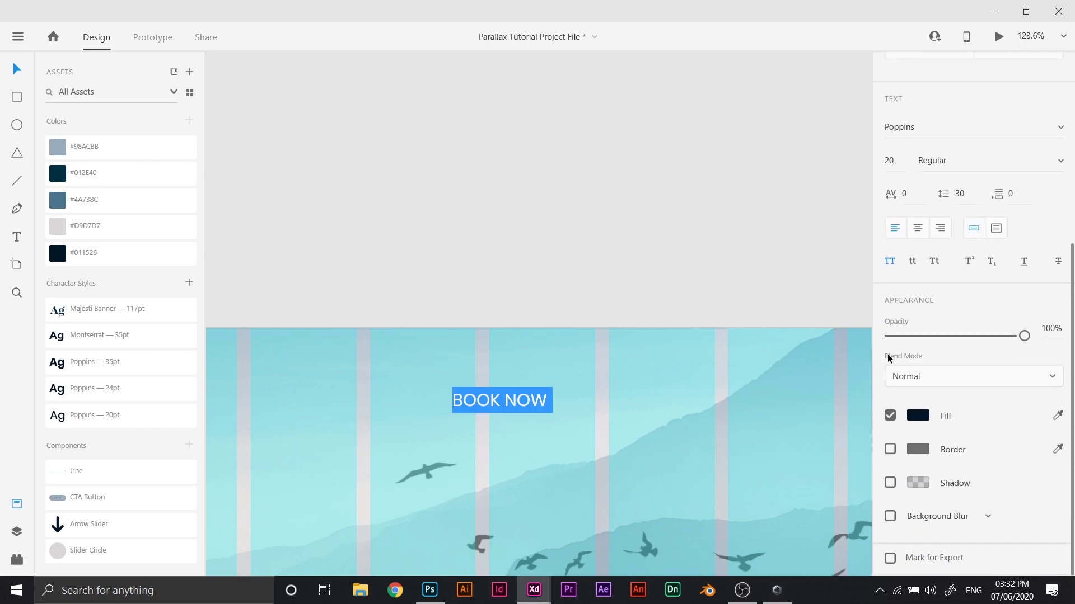
left_click(889, 262)
Step: Duplicate Book Now into a row of four navigation labels across neighbouring grid columns, the last at X 1642, Y 60
left_click(16, 70)
left_click_drag(501, 401, 629, 391)
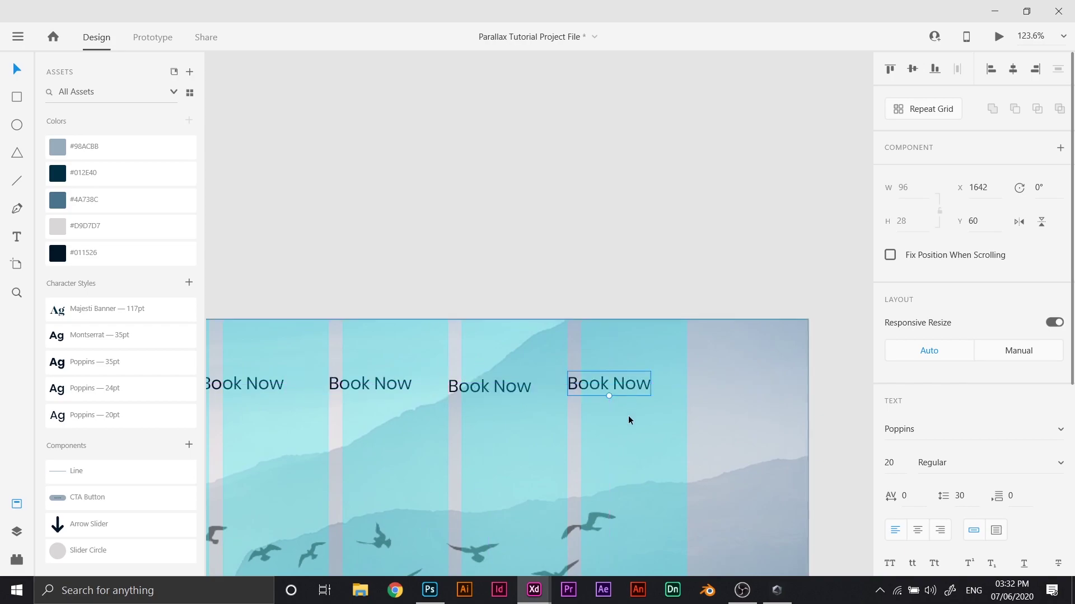
left_click(629, 417)
Step: Replace the wording of the second Book Now label in the row with About us
scroll(565, 414, "up", 3)
scroll(405, 447, "up", 5)
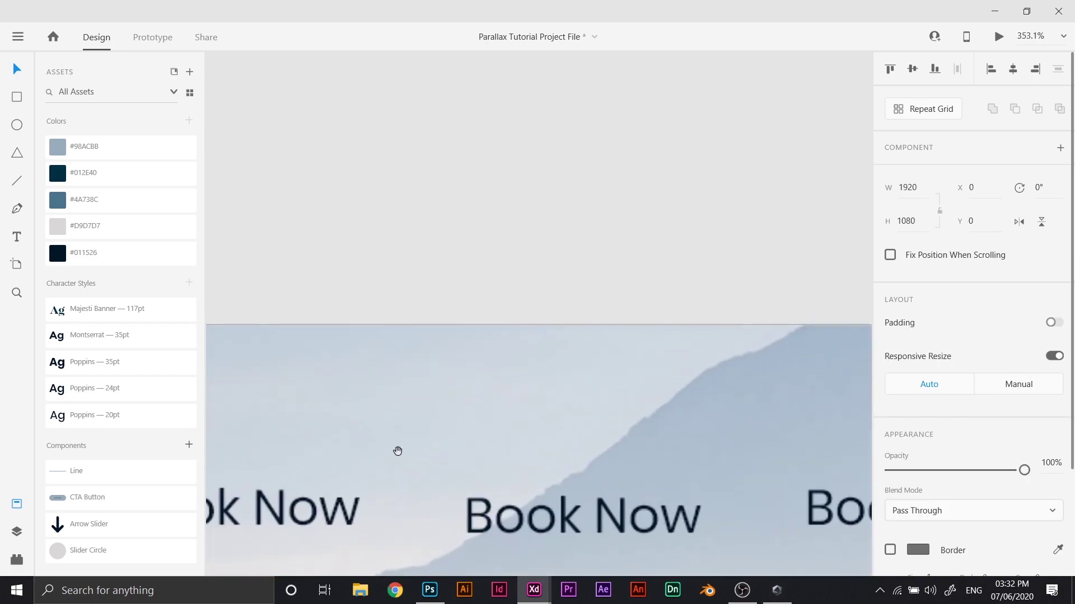
double_click(486, 370)
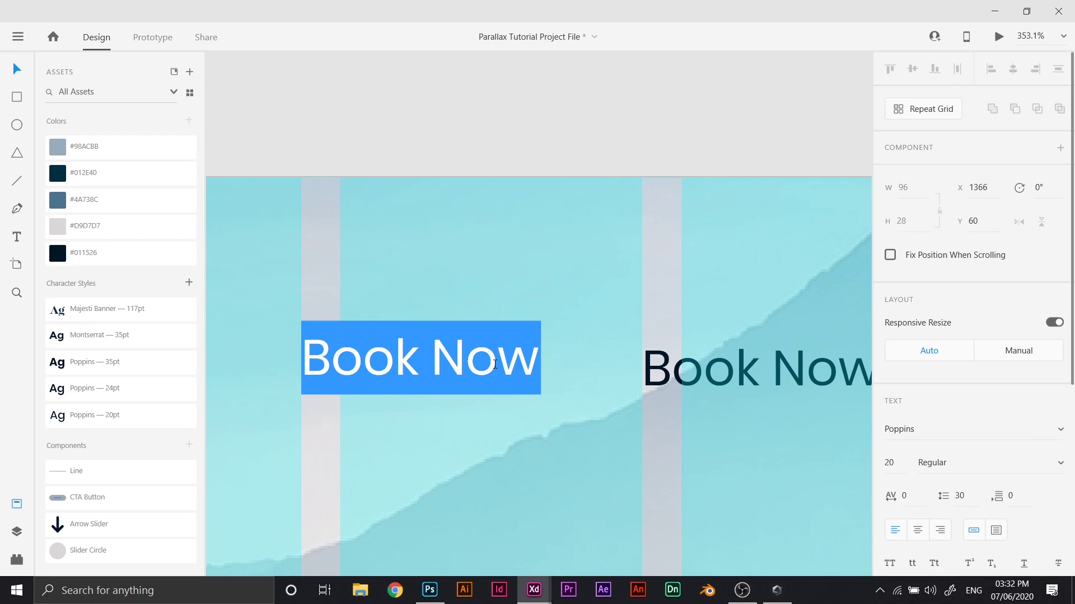
type("About us")
key("Escape")
Step: Replace the wording of the third navigation label with Trips
scroll(659, 401, "right", 5)
double_click(460, 391)
type("Trips")
key("Escape")
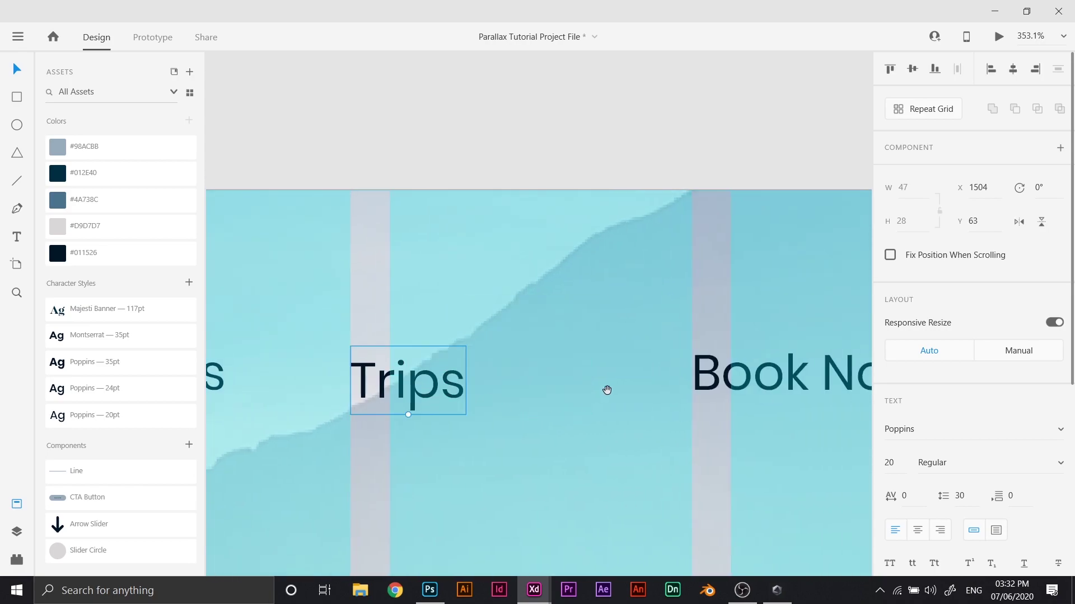
Step: Replace the wording of the fourth navigation label with Store
left_click_drag(601, 397, 327, 403)
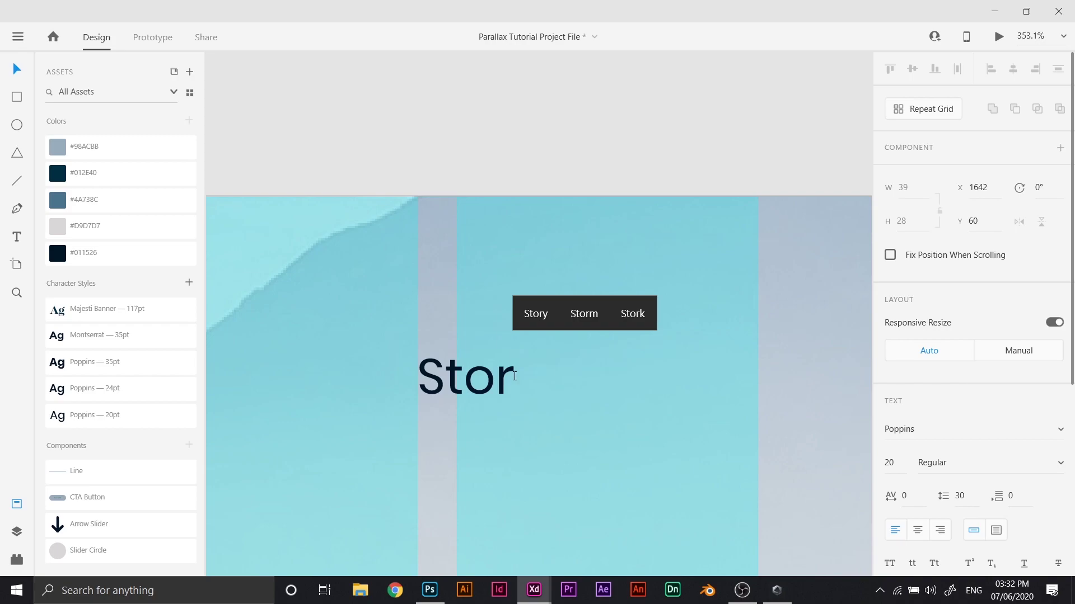
type("e")
key("Escape")
Step: Move the Store label to X 1728, Y 61, flush with the last grid column's outer edge, and Trips to X 1631, Y 61
left_click_drag(466, 445, 502, 383)
left_click_drag(548, 318, 744, 321)
scroll(663, 352, "down", 2)
left_click_drag(441, 385, 609, 372)
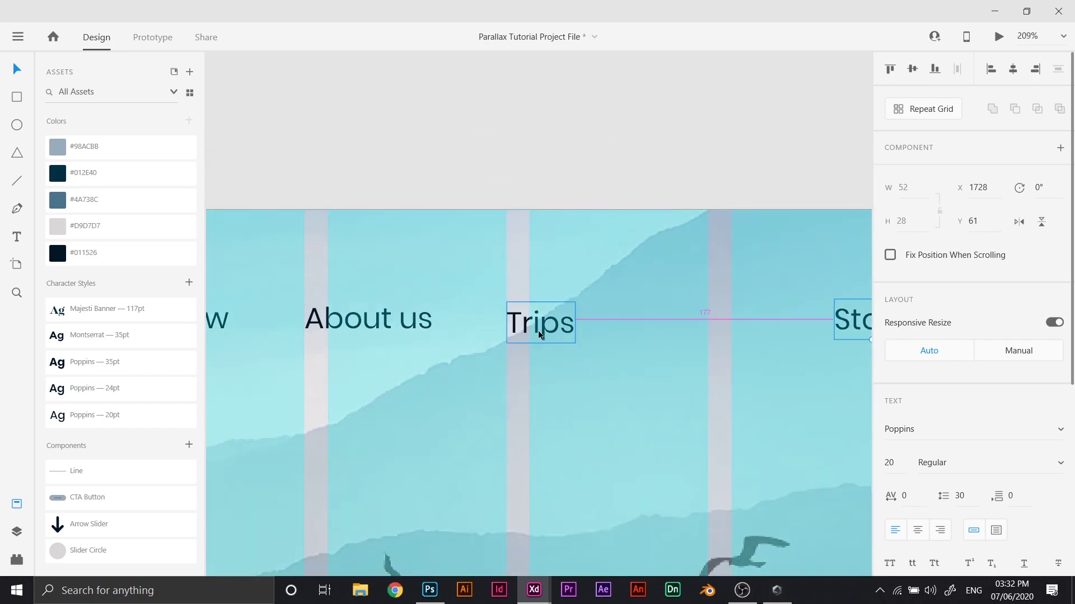
scroll(483, 364, "down", 2)
left_click_drag(511, 343, 636, 335)
scroll(595, 359, "down", 1)
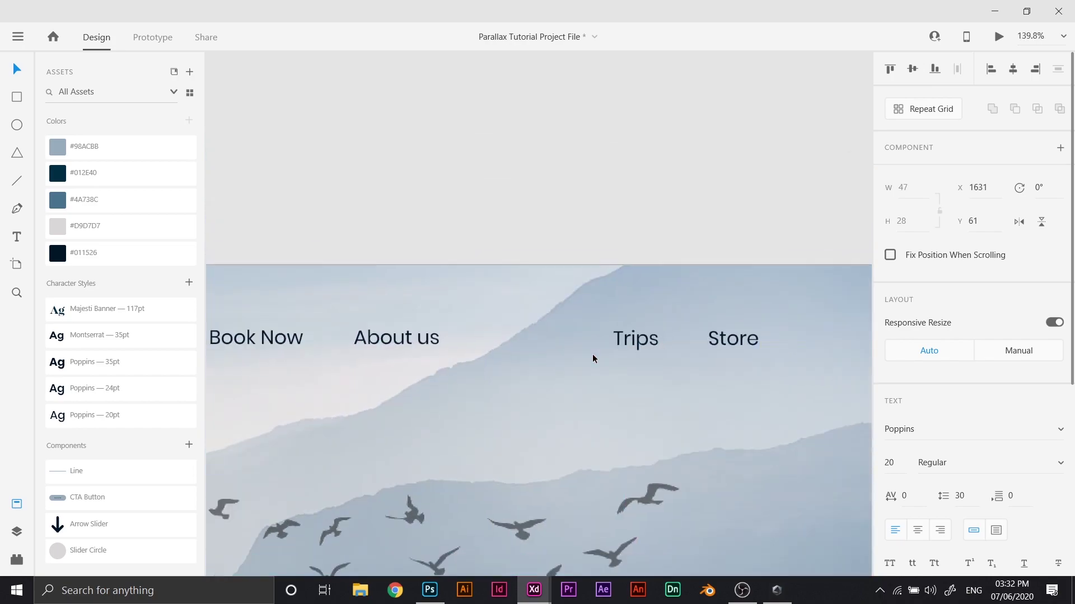
Step: Move the About us and Book Now labels closer to Trips with similar gaps, placing Book Now at X 1347, Y 61
scroll(595, 359, "down", 2)
left_click_drag(571, 343, 654, 340)
left_click_drag(489, 342, 580, 337)
Step: Lower the Store and Trips labels to Y 63, keeping their horizontal positions
scroll(643, 363, "up", 3)
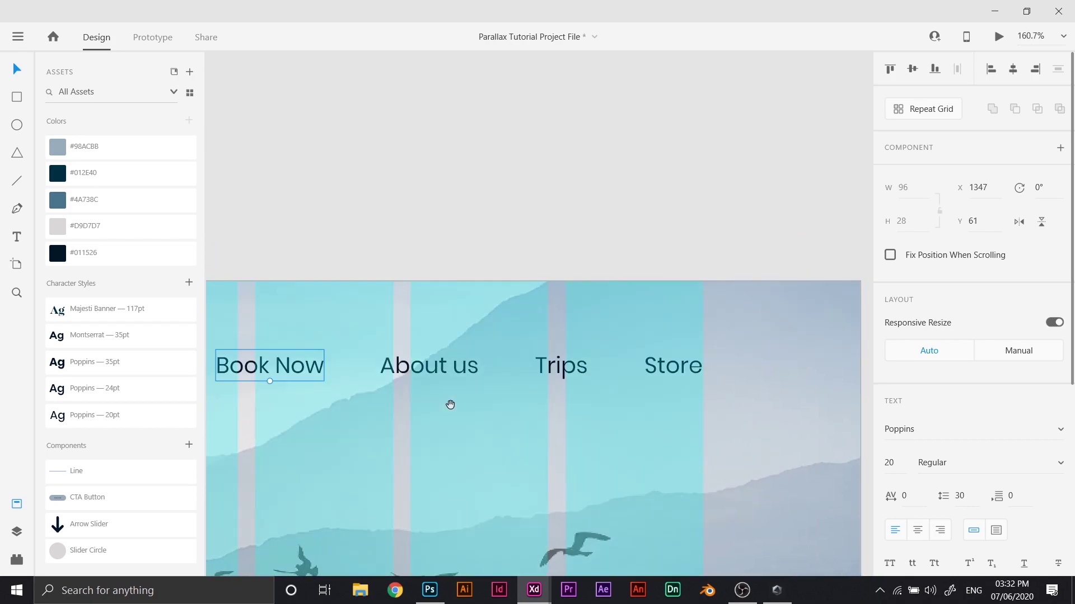
scroll(644, 428, "up", 4)
left_click(630, 350)
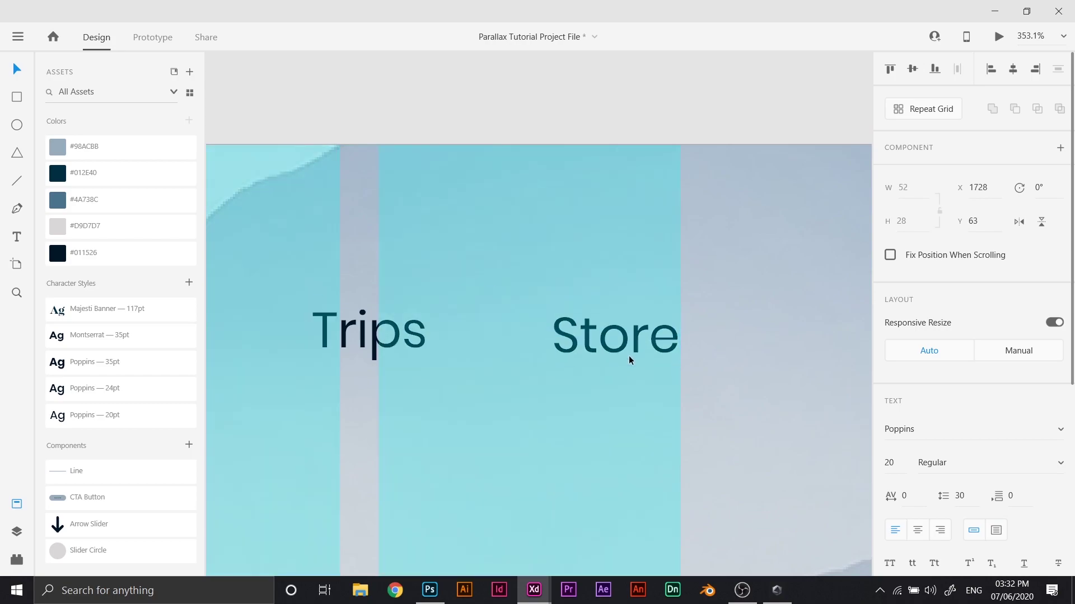
scroll(504, 389, "down", 2)
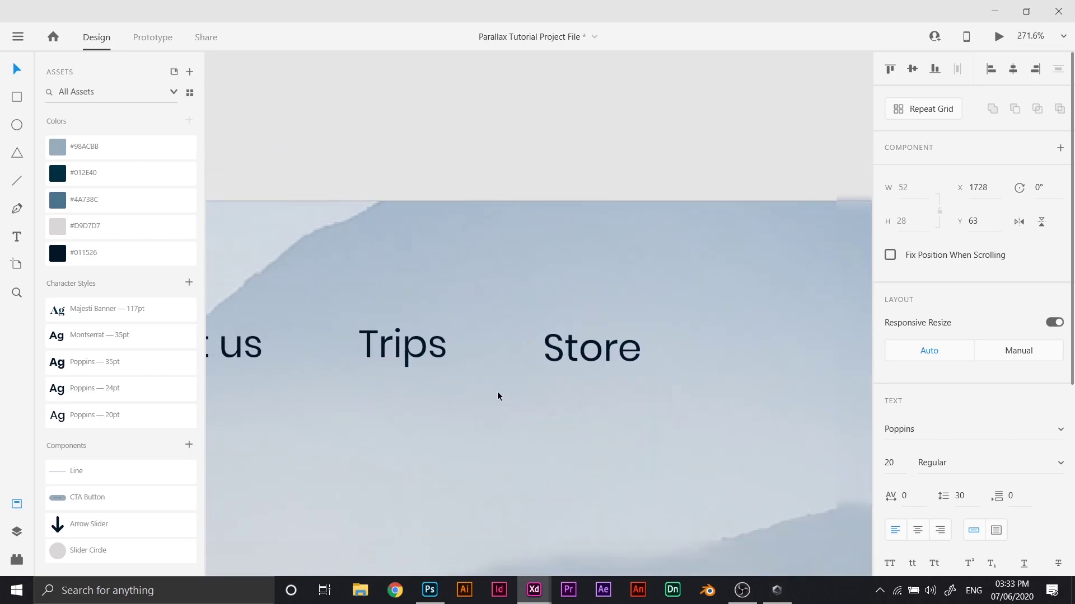
left_click(513, 354)
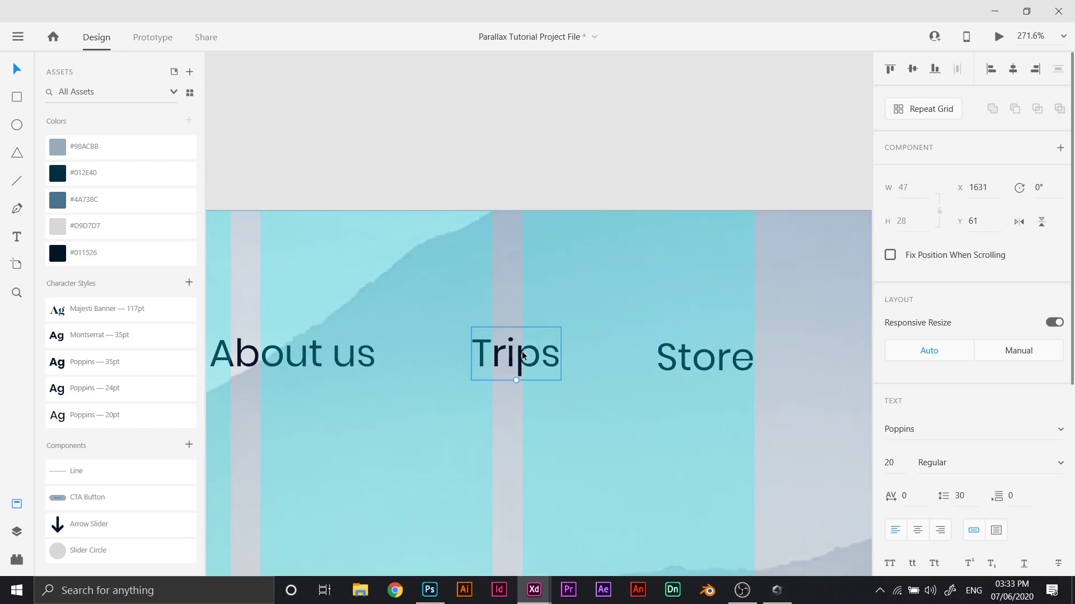
left_click_drag(546, 361, 547, 364)
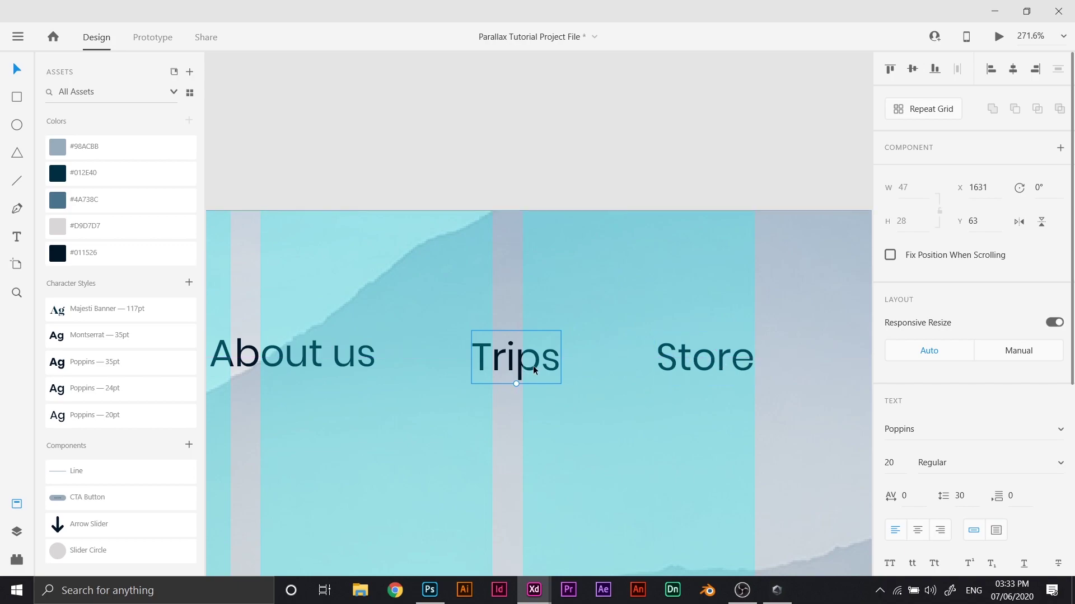
left_click(662, 365)
left_click(529, 368)
left_click_drag(528, 365, 528, 365)
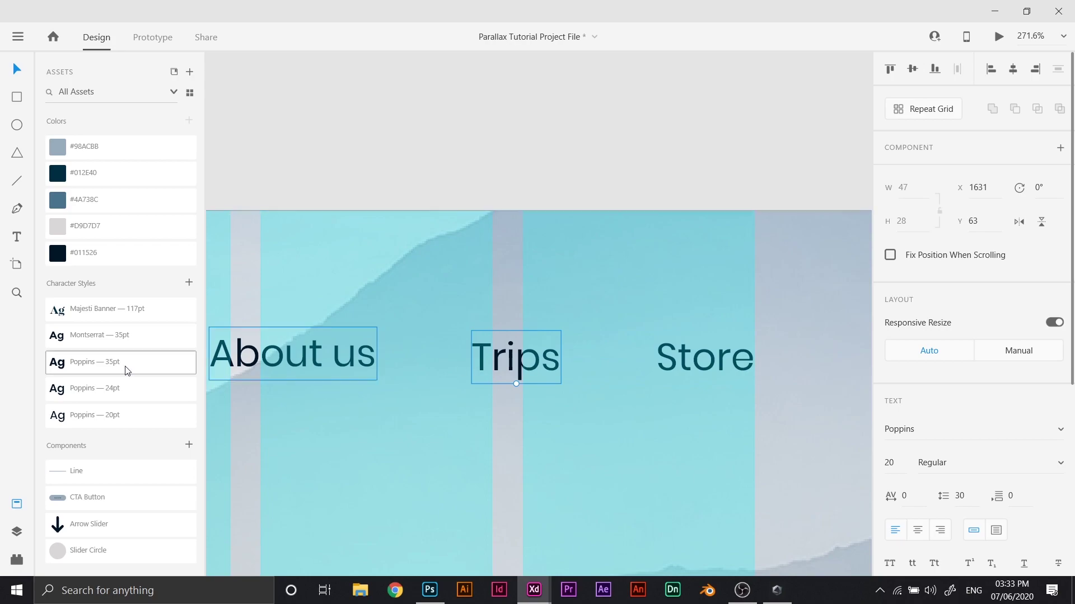
Step: Lower the About us and Book Now labels to line up vertically with Trips and Store
left_click_drag(324, 437, 462, 439)
left_click_drag(479, 365, 479, 365)
left_click_drag(506, 442, 746, 456)
left_click_drag(469, 378, 466, 382)
left_click(552, 427)
scroll(605, 466, "down", 3)
left_click_drag(605, 465, 602, 434)
scroll(582, 434, "down", 4)
left_click_drag(396, 425, 588, 367)
scroll(583, 366, "down", 3)
left_click_drag(532, 434, 637, 453)
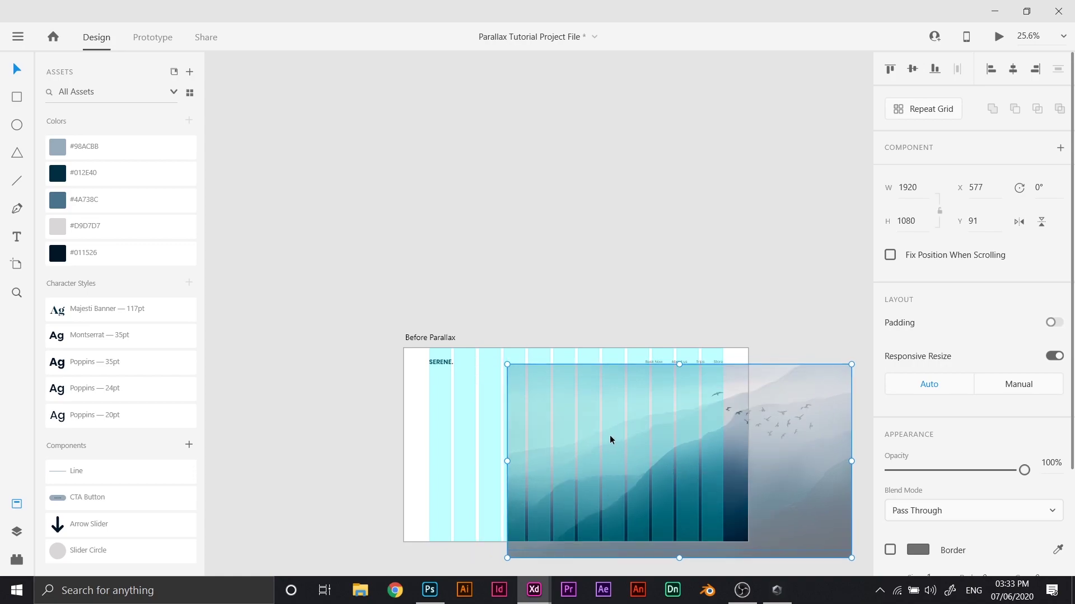
key("ctrl+z")
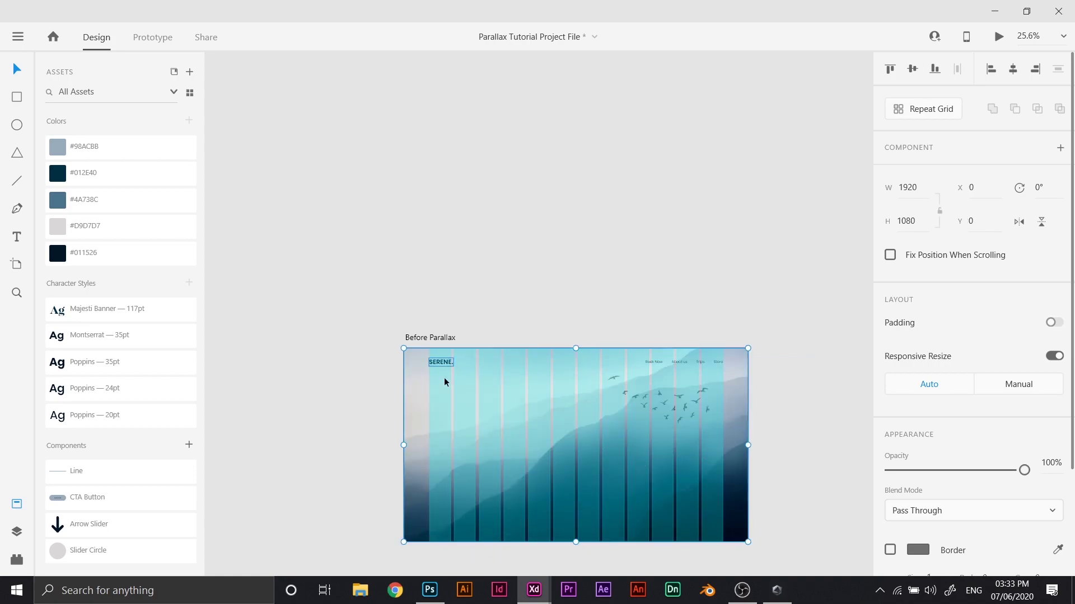
Step: Lock the full-size background image on the Before Parallax artboard and test that only the logo and navigation labels can be selected
key("ctrl+l")
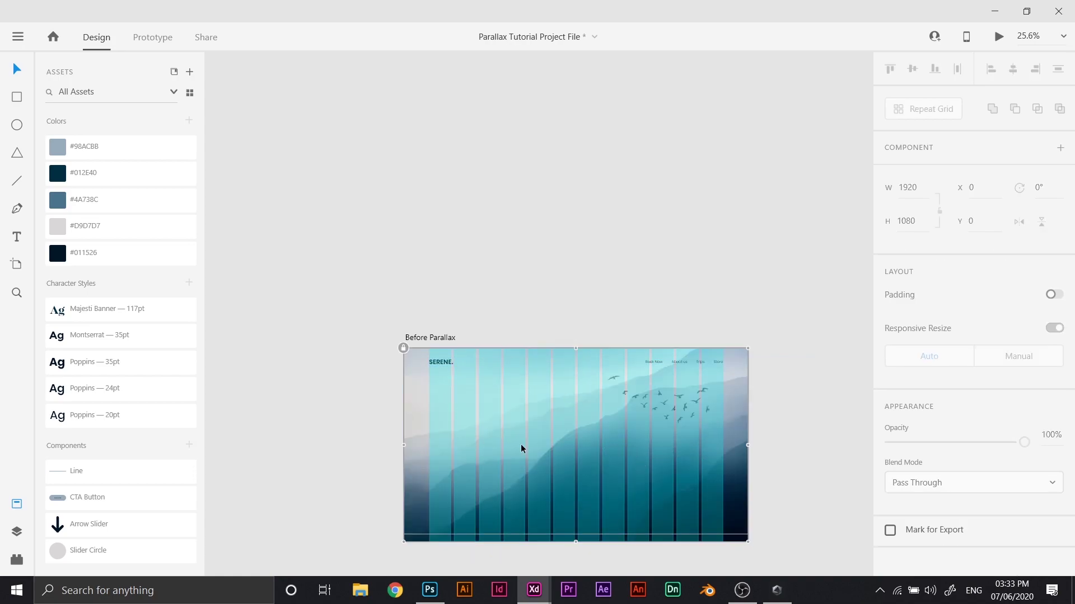
left_click_drag(522, 421, 608, 475)
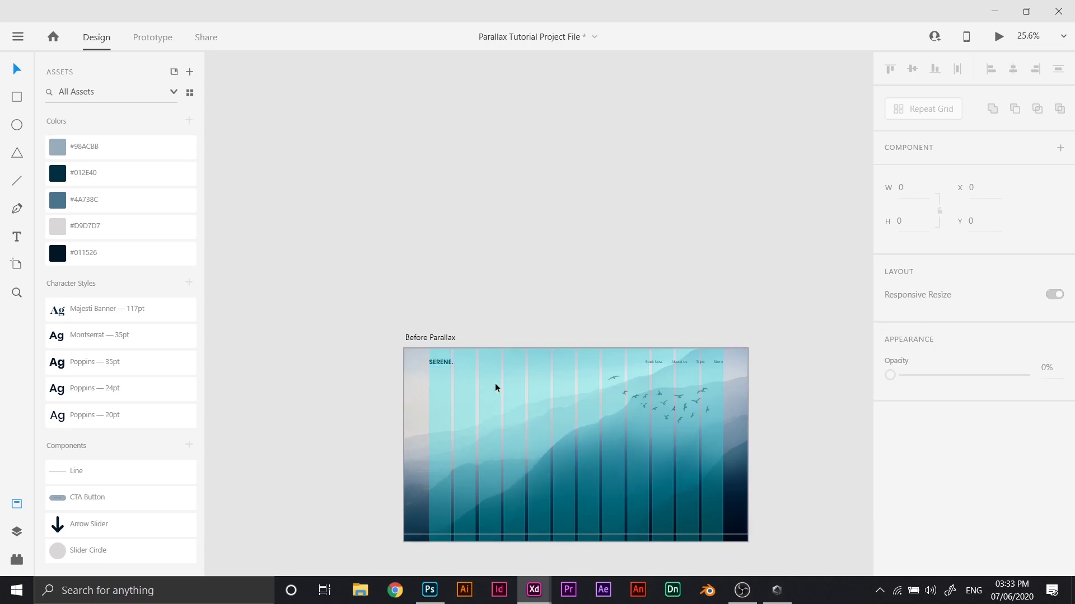
left_click_drag(424, 355, 743, 392)
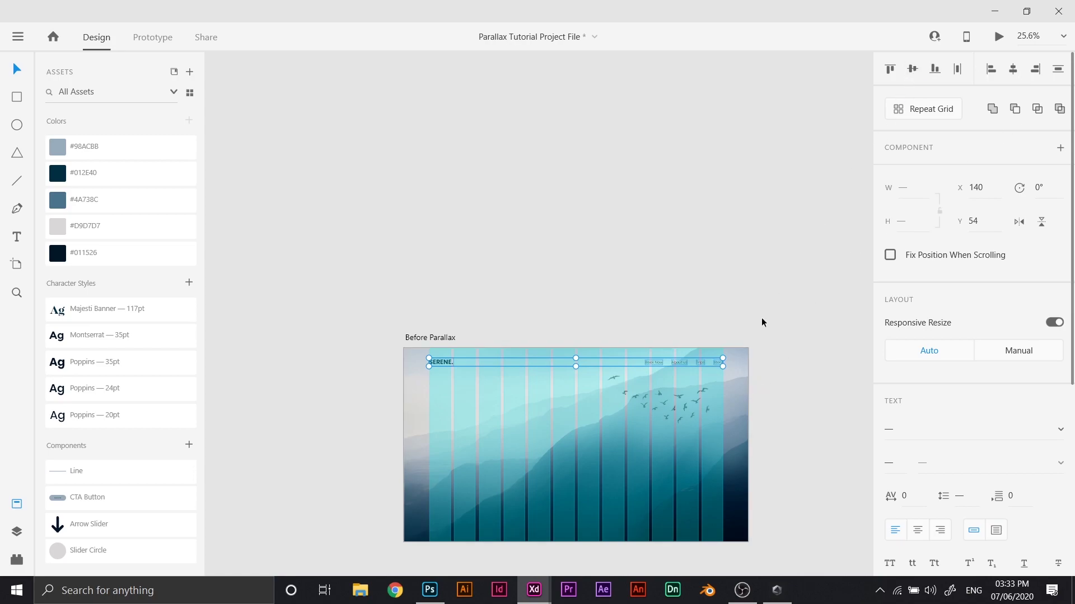
left_click(745, 408)
Step: Add placeholder text below the SERENE. logo and try to set its font to Majesti Banner
scroll(658, 424, "down", 3)
left_click_drag(590, 402, 583, 379)
scroll(579, 377, "up", 6)
left_click_drag(470, 368, 491, 264)
left_click_drag(739, 317, 705, 324)
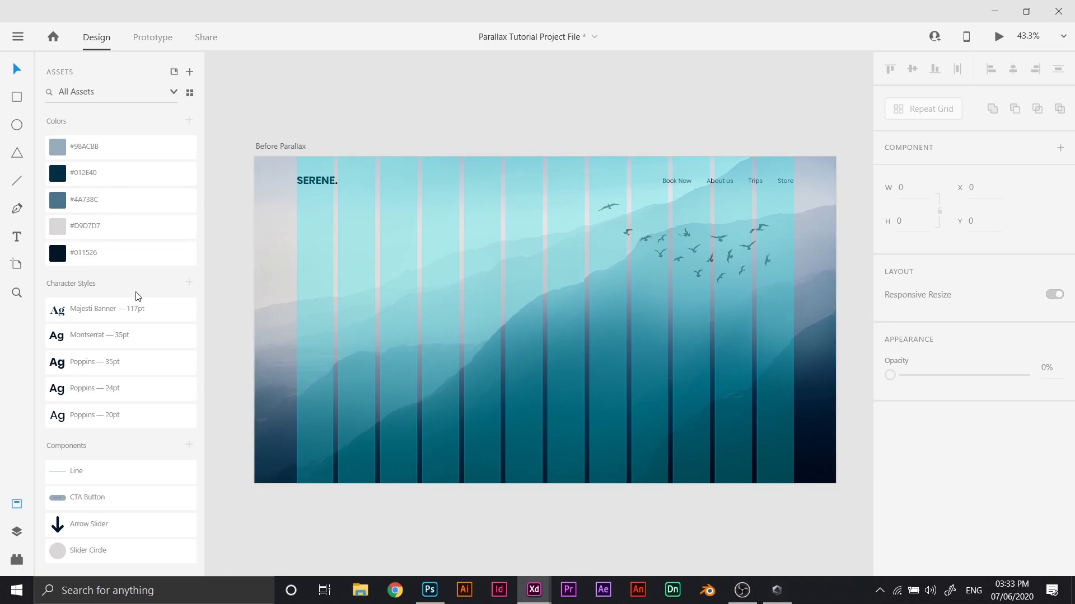
key("t")
left_click(327, 265)
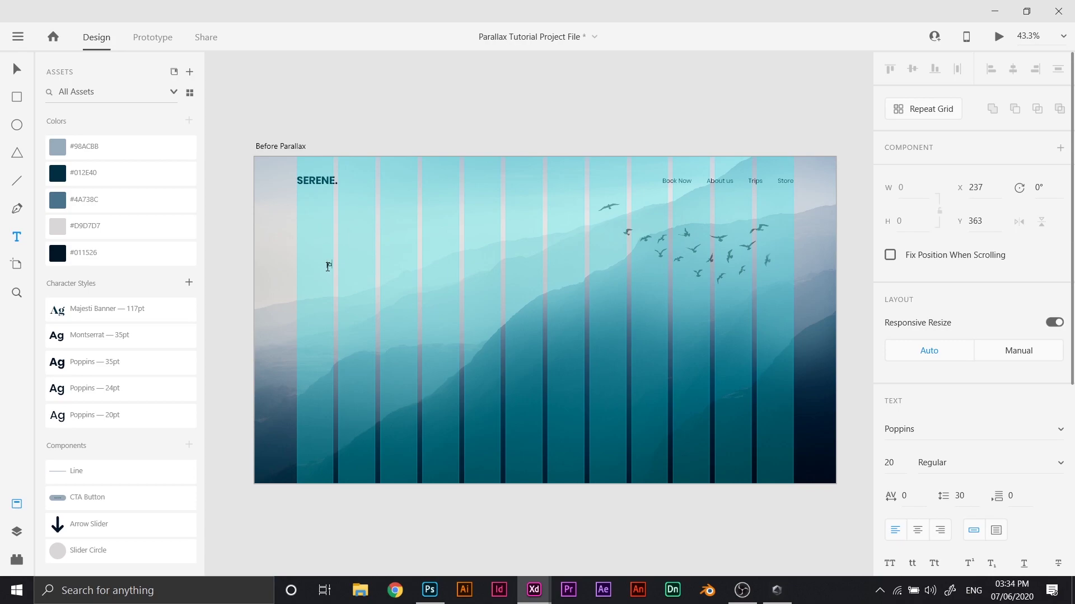
double_click(333, 267)
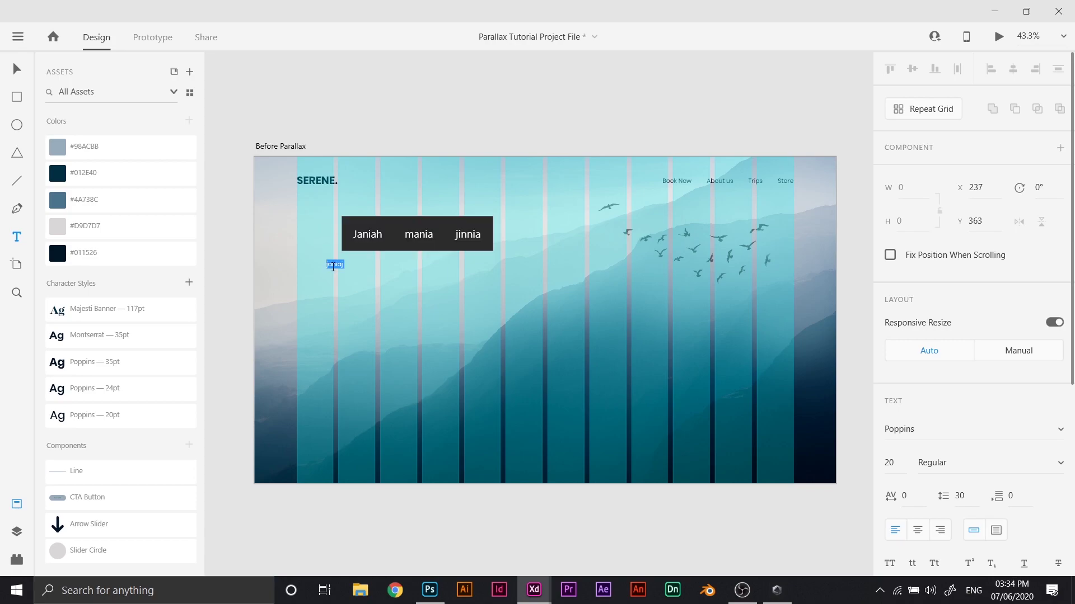
left_click(979, 428)
type("Majesti Banner")
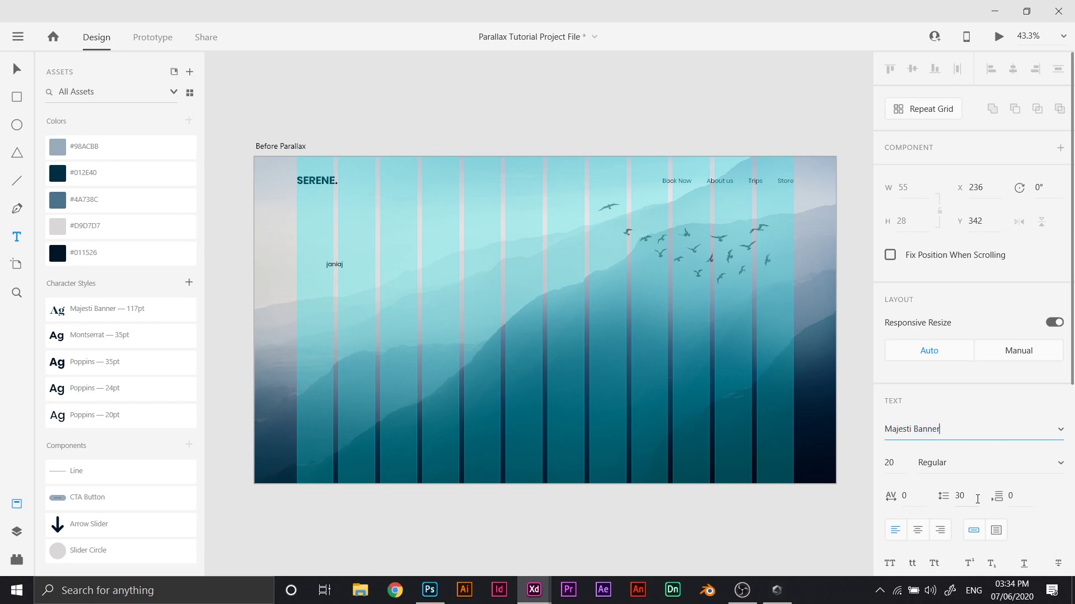
Step: Set the placeholder text's size to 117 and its weight to Medium
left_click(895, 464)
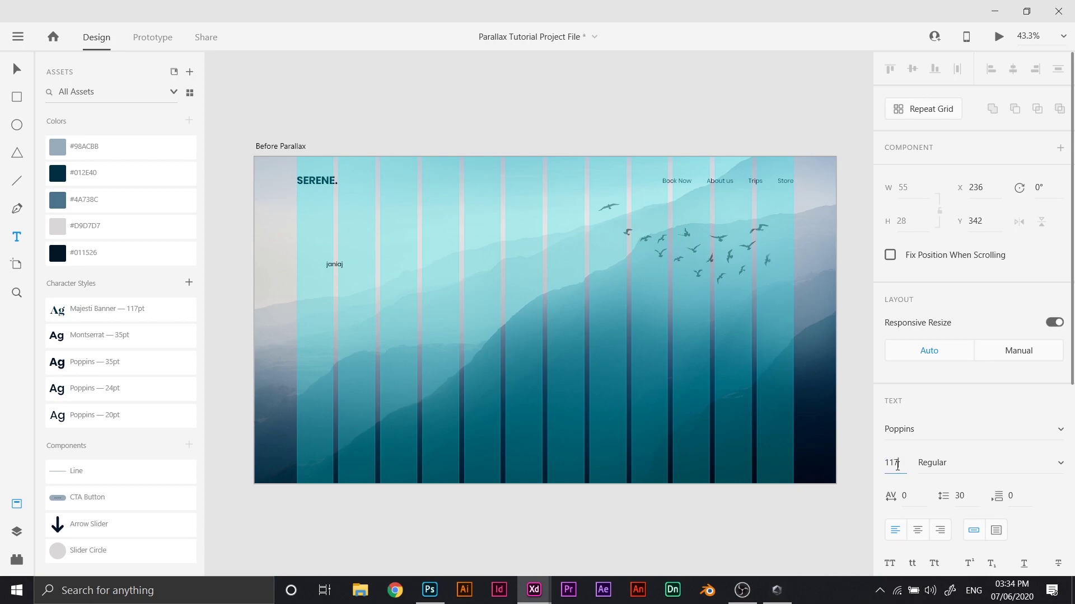
type("117")
key("Return")
left_click(1042, 469)
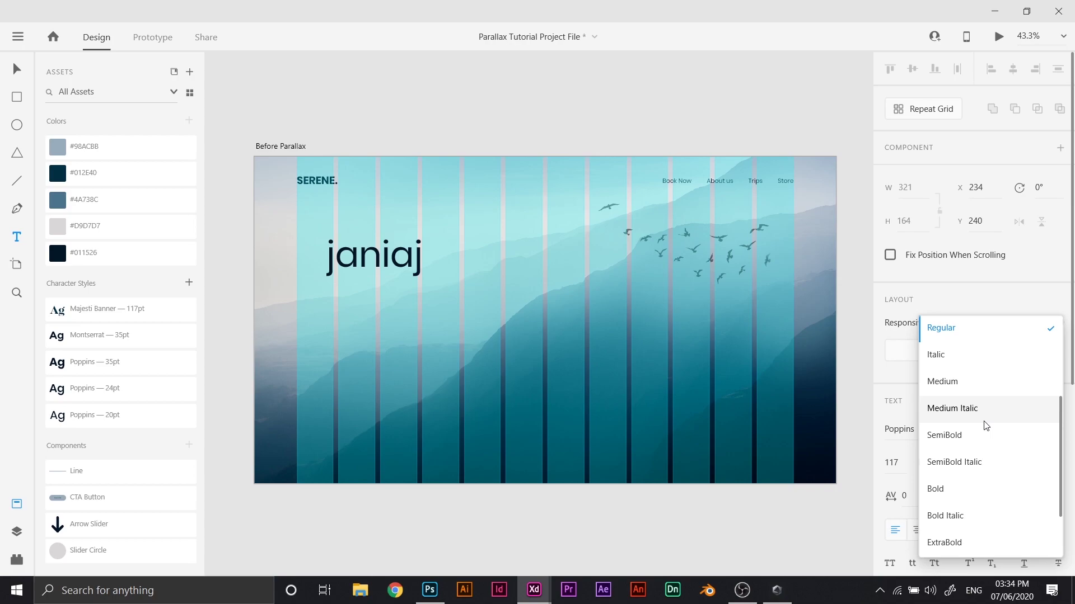
left_click(969, 390)
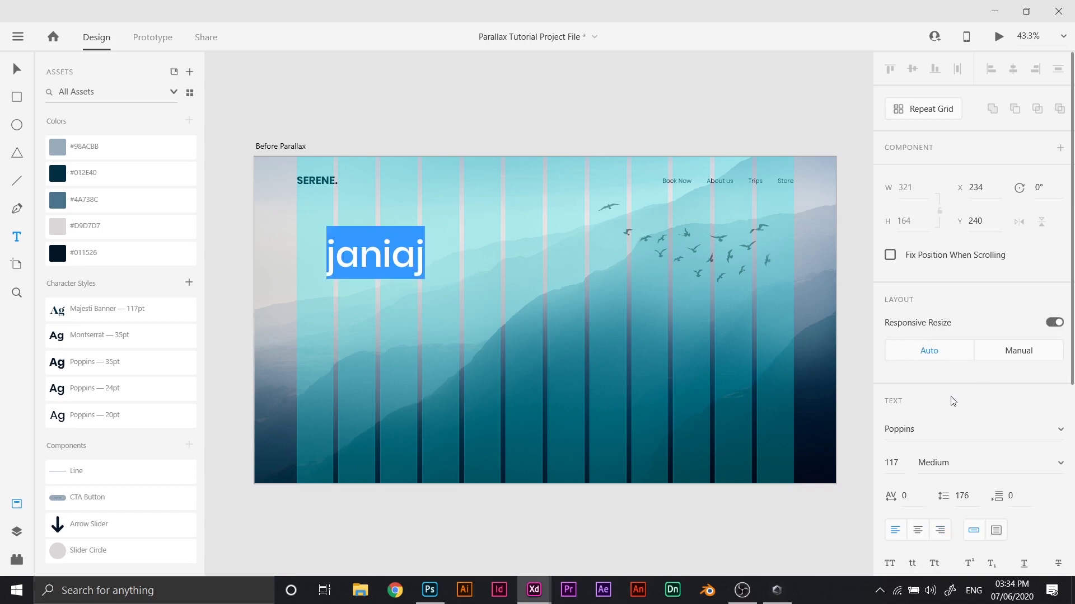
Step: Replace the placeholder with the three-line headline "Travel through Nature's best Creations" in Majesti Banner, with line spacing 140
key("Right")
key("ctrl+a")
type("T")
key("BackSpace")
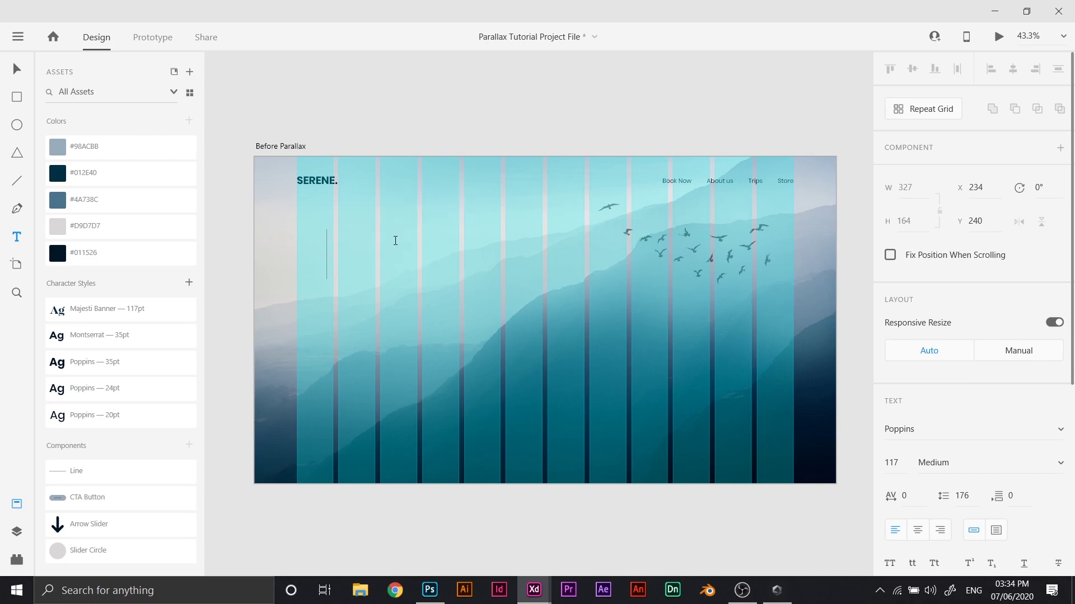
type("T")
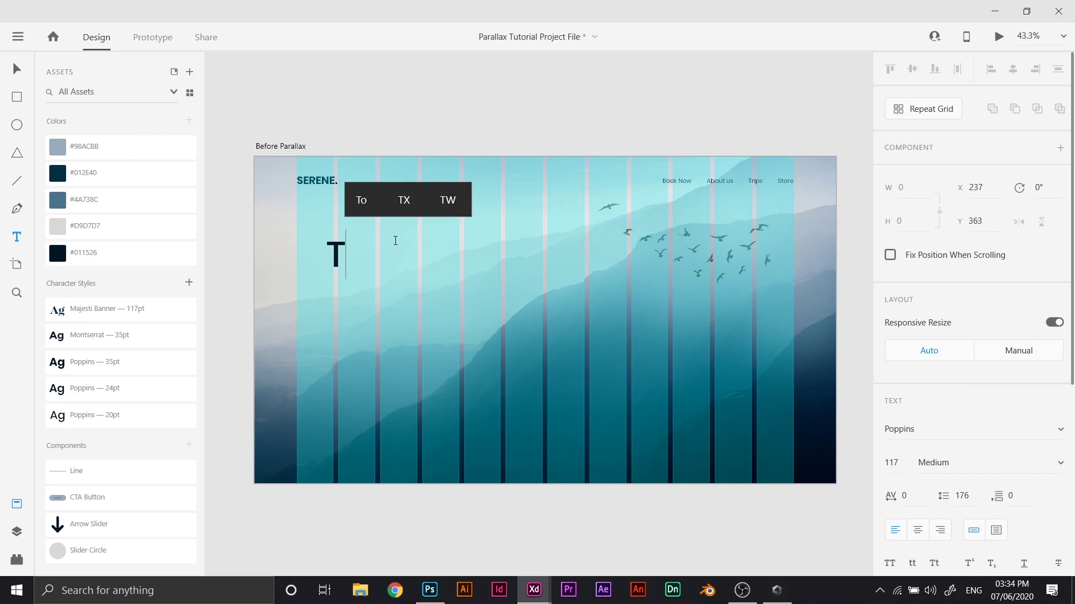
type("ravel through")
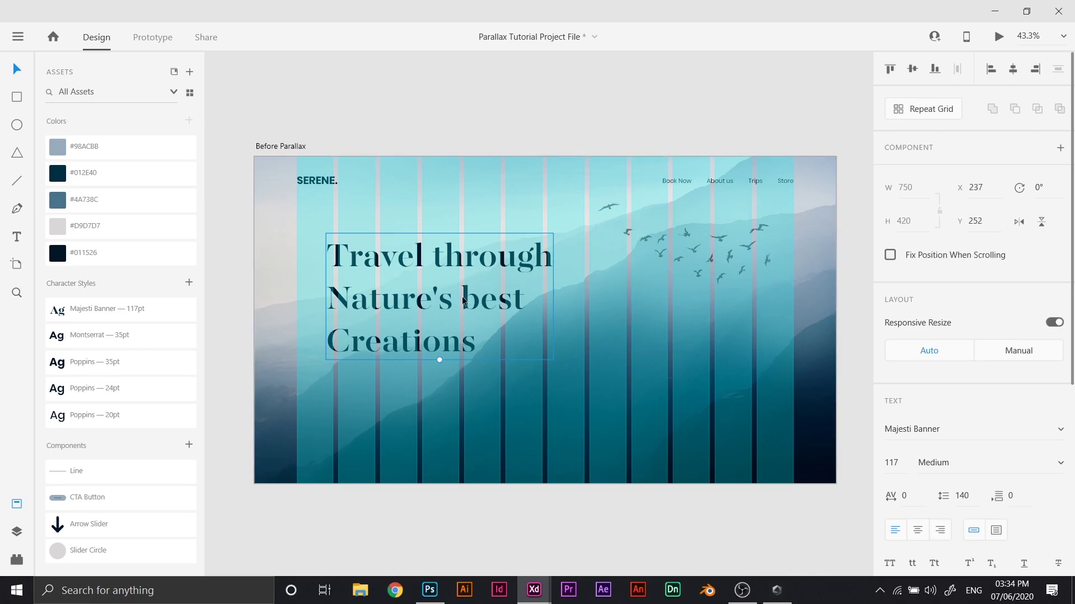
Step: Move the headline to X 258, Y 263, lining up its letters with the first grid column's inner edge
left_click_drag(470, 308, 471, 311)
scroll(374, 297, "up", 8)
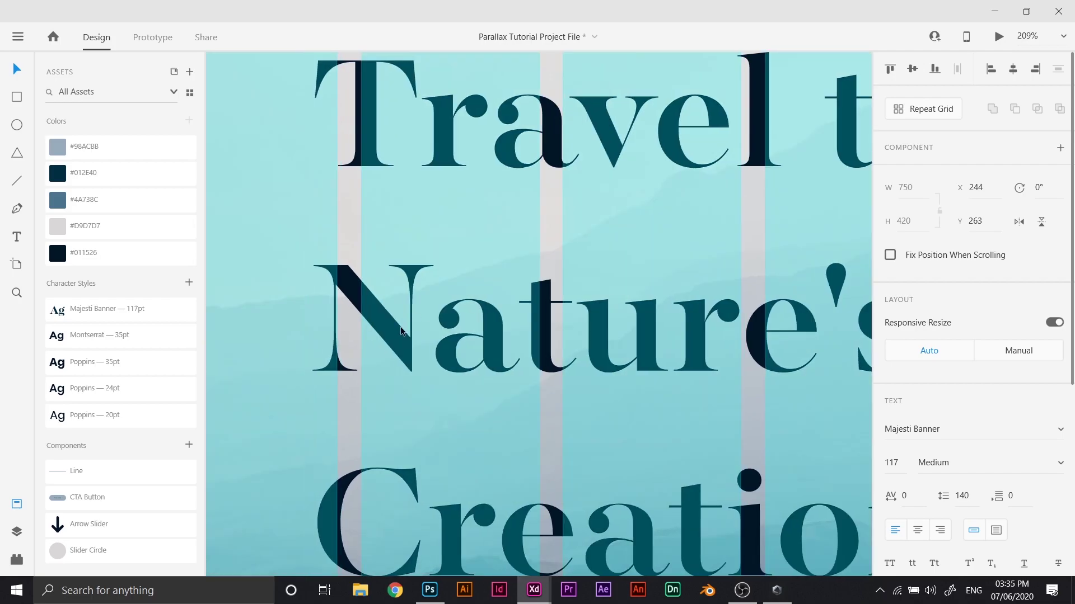
left_click_drag(401, 327, 420, 327)
scroll(421, 327, "down", 5)
left_click(719, 403)
left_click_drag(526, 463, 465, 431)
scroll(404, 368, "down", 3)
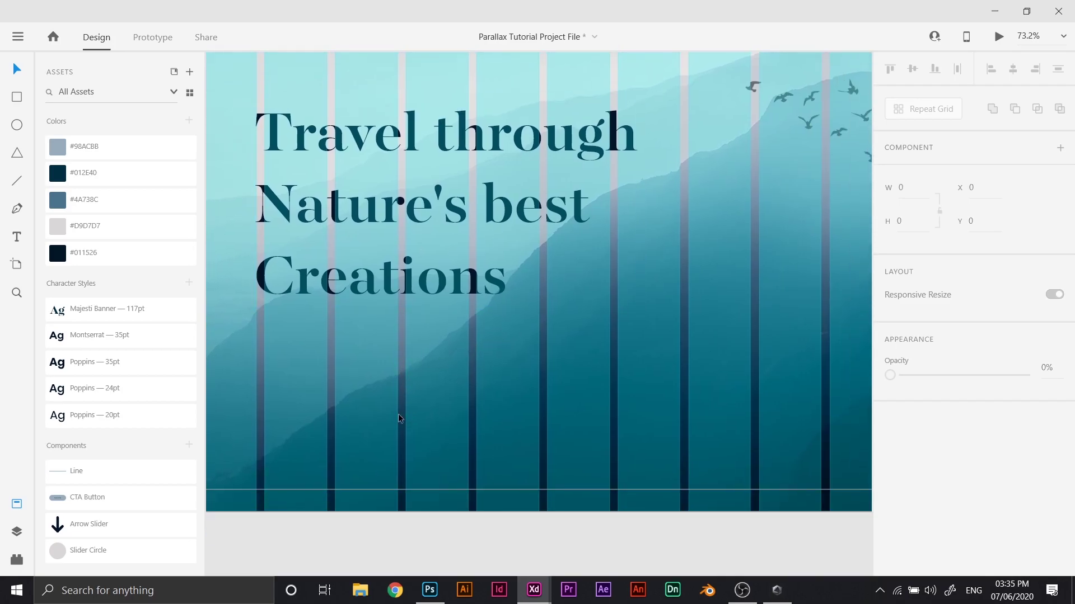
Step: Draw a white rectangle 350 by 118 beneath the headline at X 262, Y 740, and round its corners fully to 59
scroll(399, 418, "down", 3)
left_click(18, 97)
left_click_drag(345, 397, 451, 435)
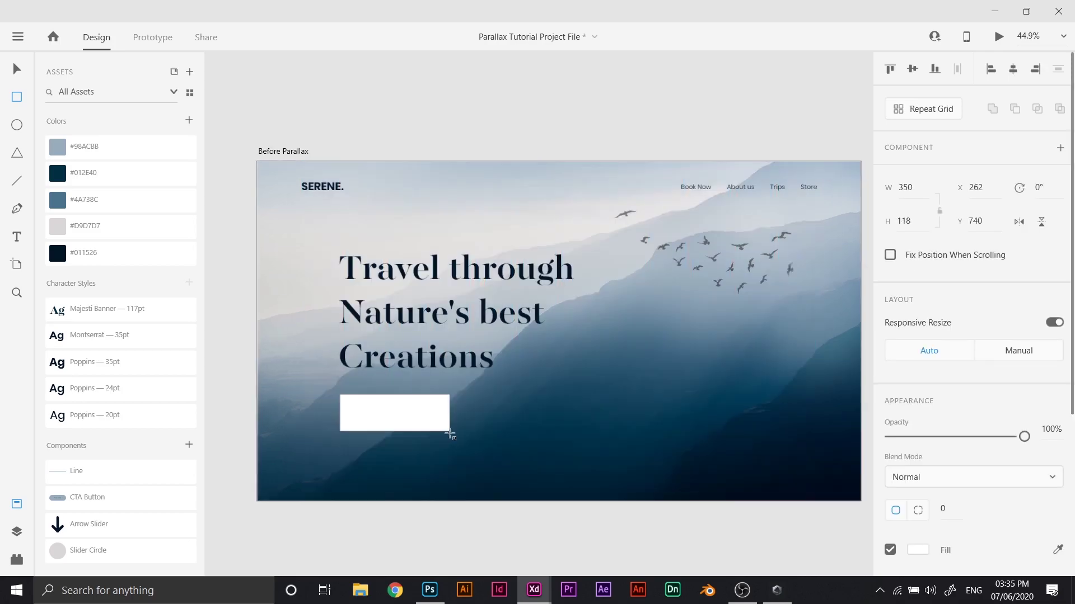
scroll(451, 434, "up", 5)
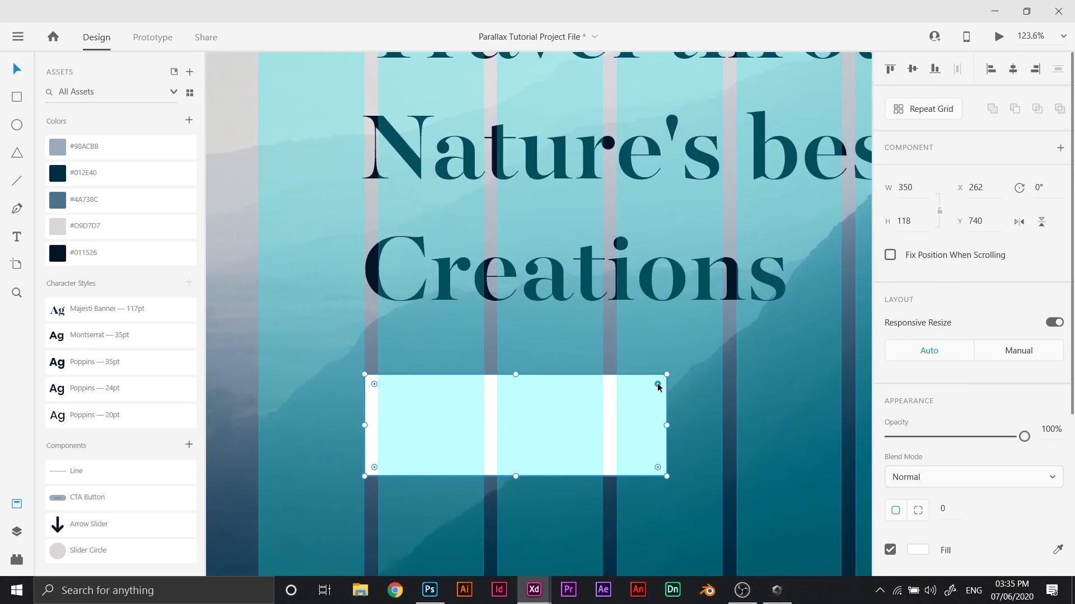
left_click_drag(658, 384, 532, 436)
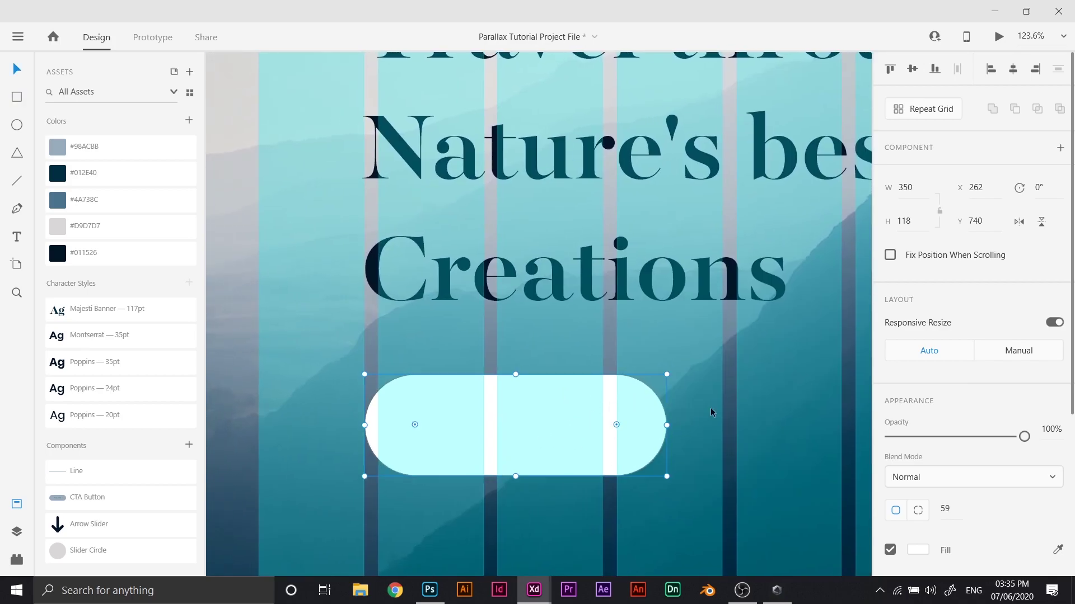
left_click(738, 411)
Step: Add the placeholder text "ad" inside the rounded button shape and set its font to Poppins
scroll(744, 426, "down", 4)
left_click_drag(744, 427, 614, 332)
left_click(542, 463)
scroll(567, 434, "up", 3)
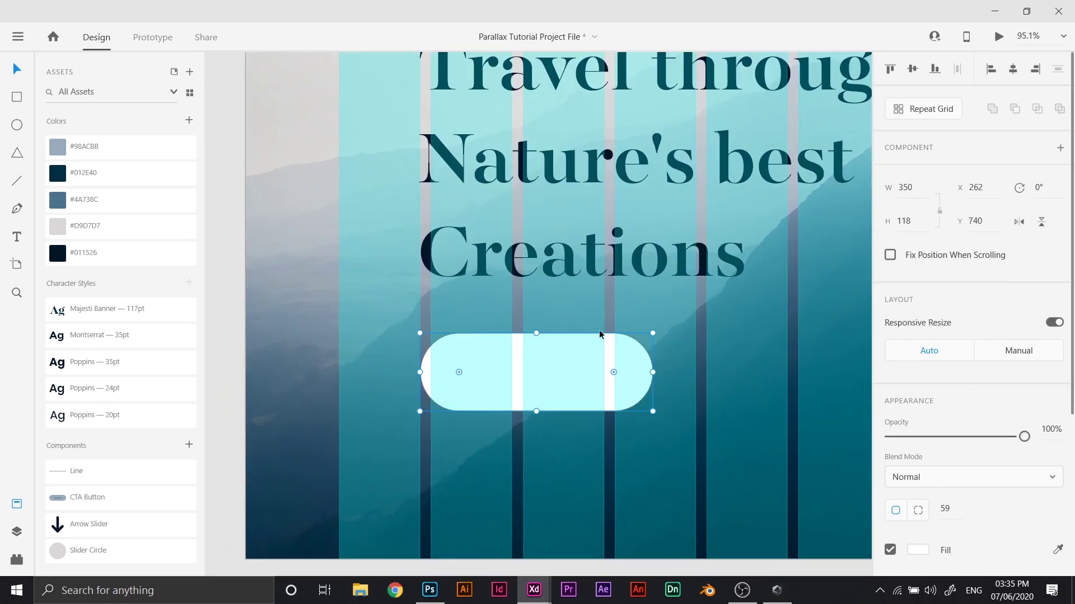
scroll(658, 334, "down", 2)
scroll(616, 346, "up", 6)
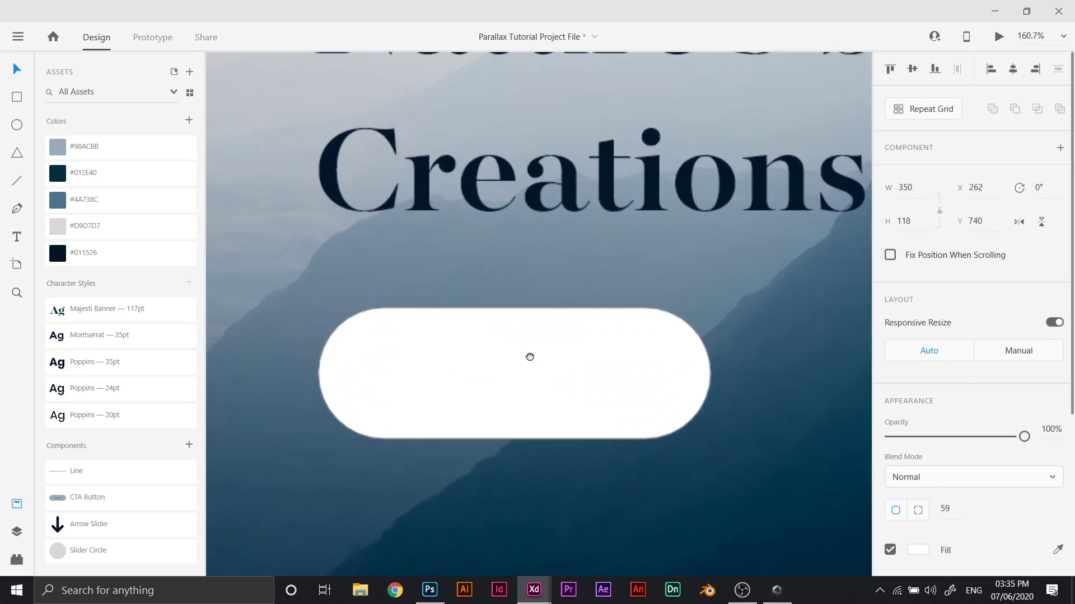
left_click_drag(530, 362, 532, 331)
key("t")
left_click(493, 346)
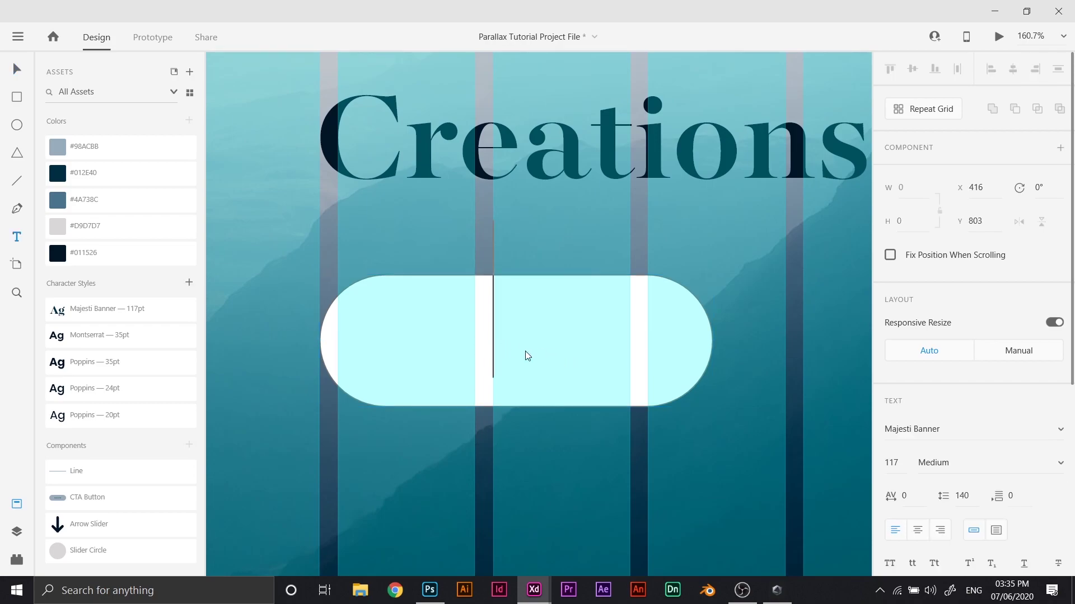
type("a")
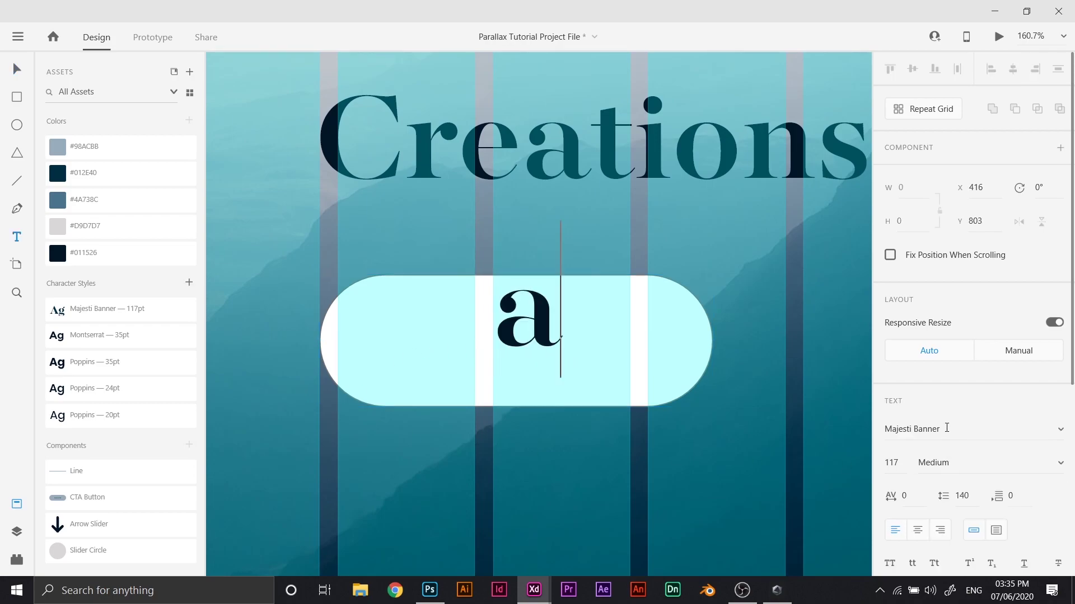
type("d")
left_click(949, 428)
type("Poppins")
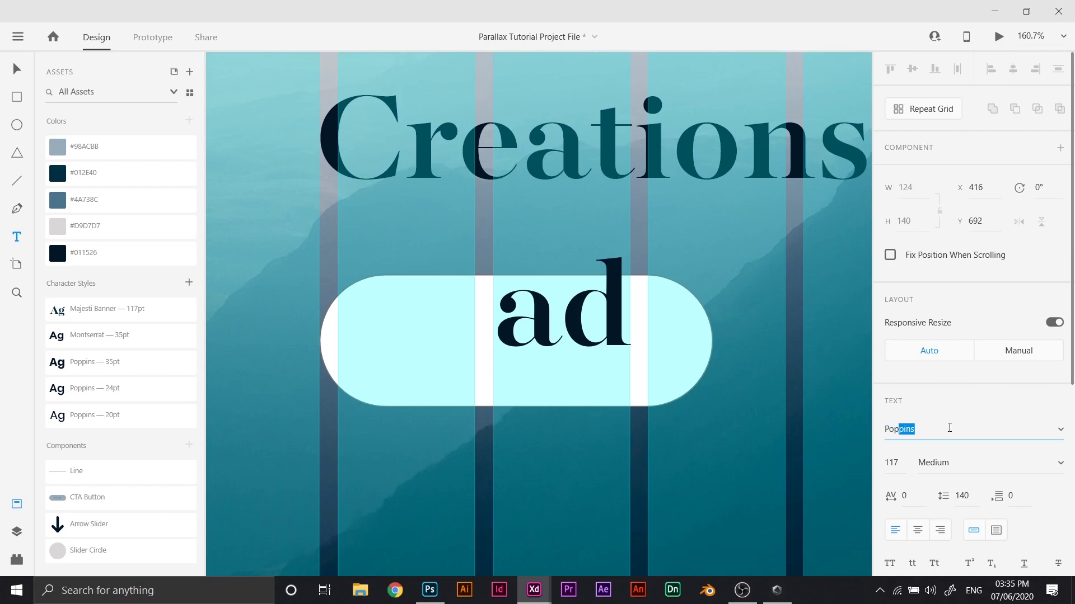
key("Return")
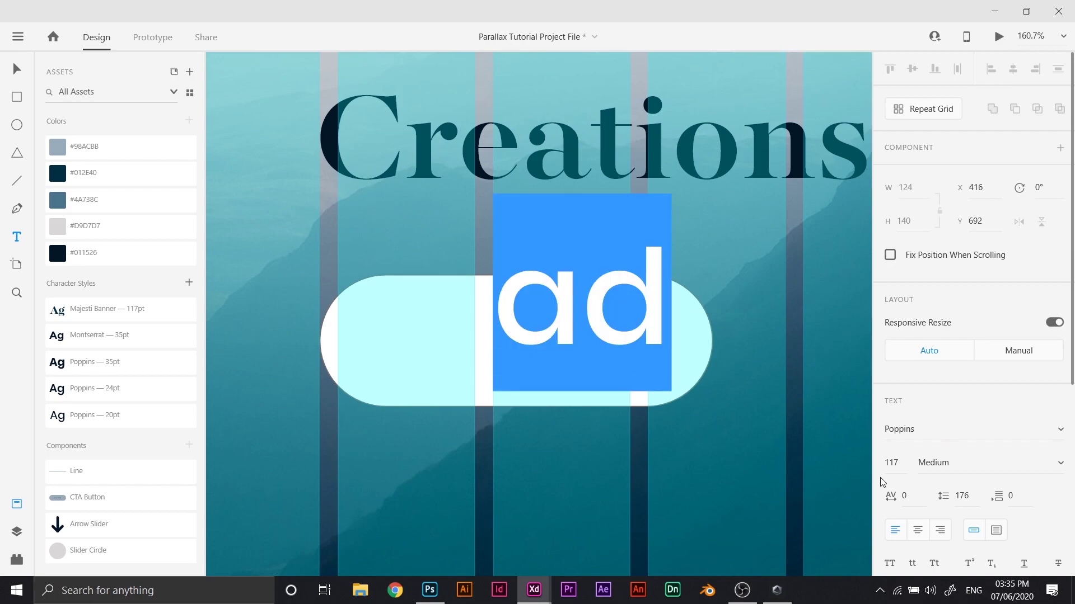
Step: Set the button text to size 24 SemiBold and change its wording to "Book a Trek"
left_click(891, 462)
key("Return")
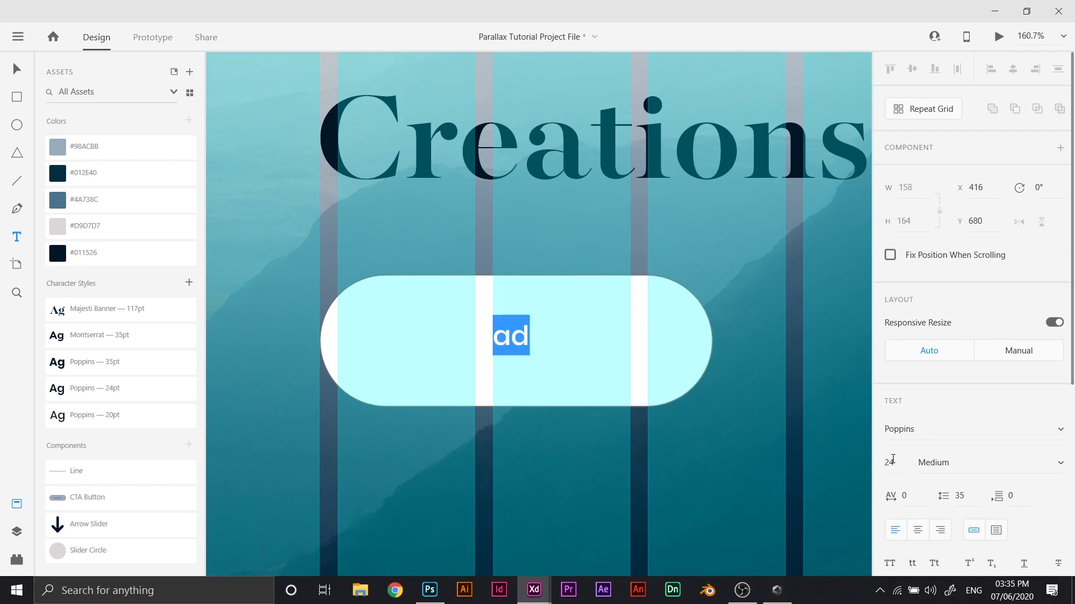
left_click(1059, 463)
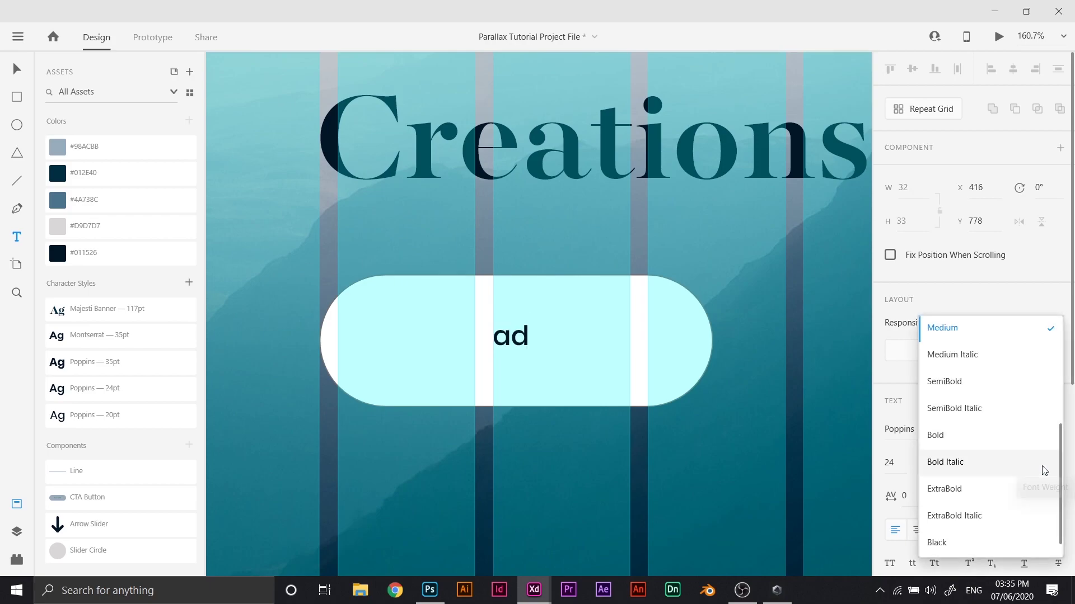
left_click(985, 381)
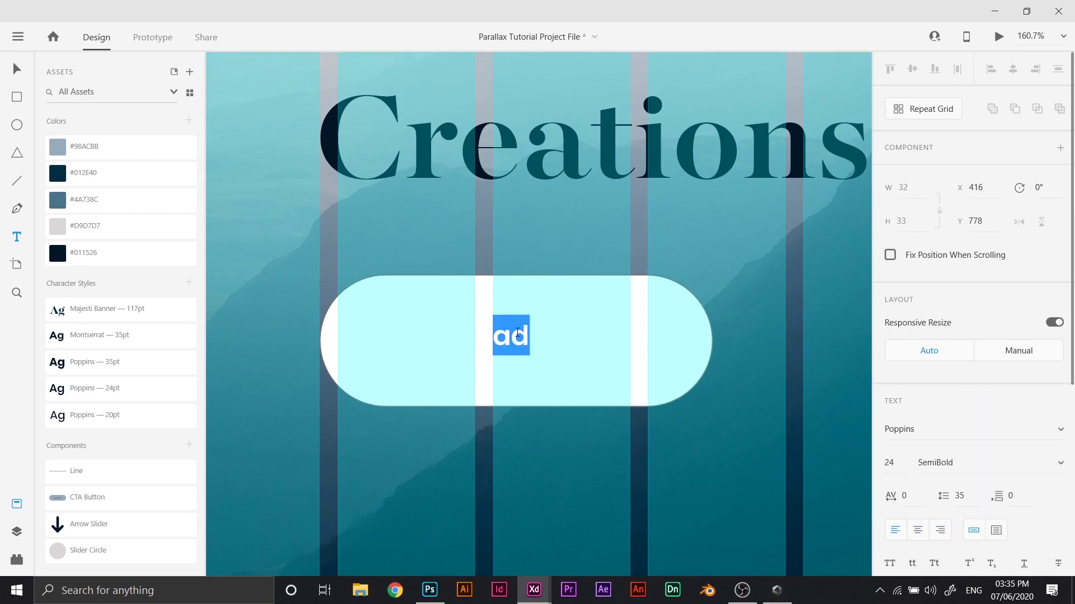
type("B")
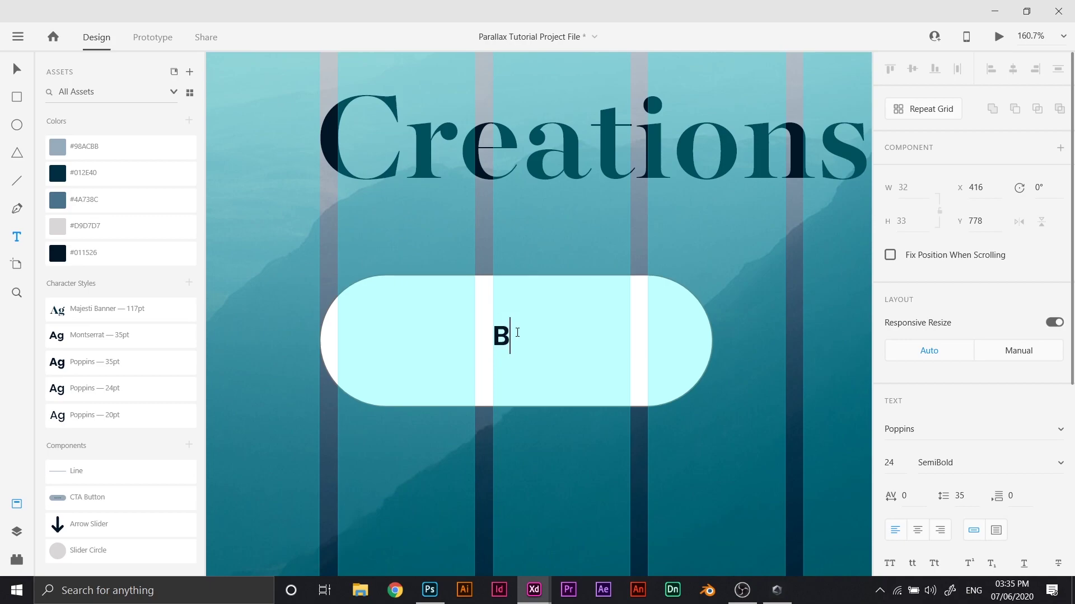
type("ook a Trek")
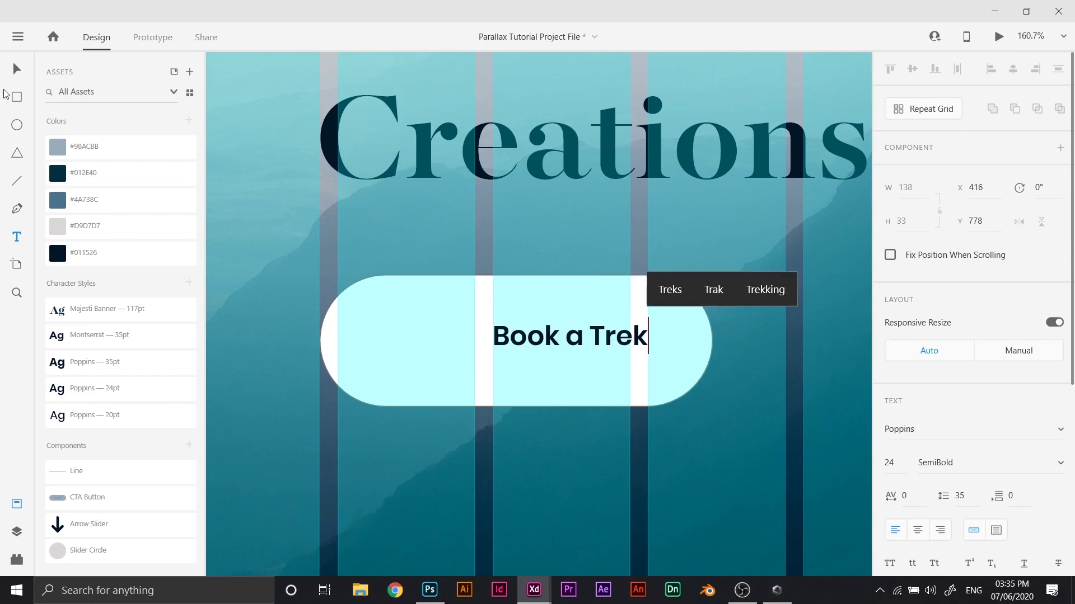
key("Escape")
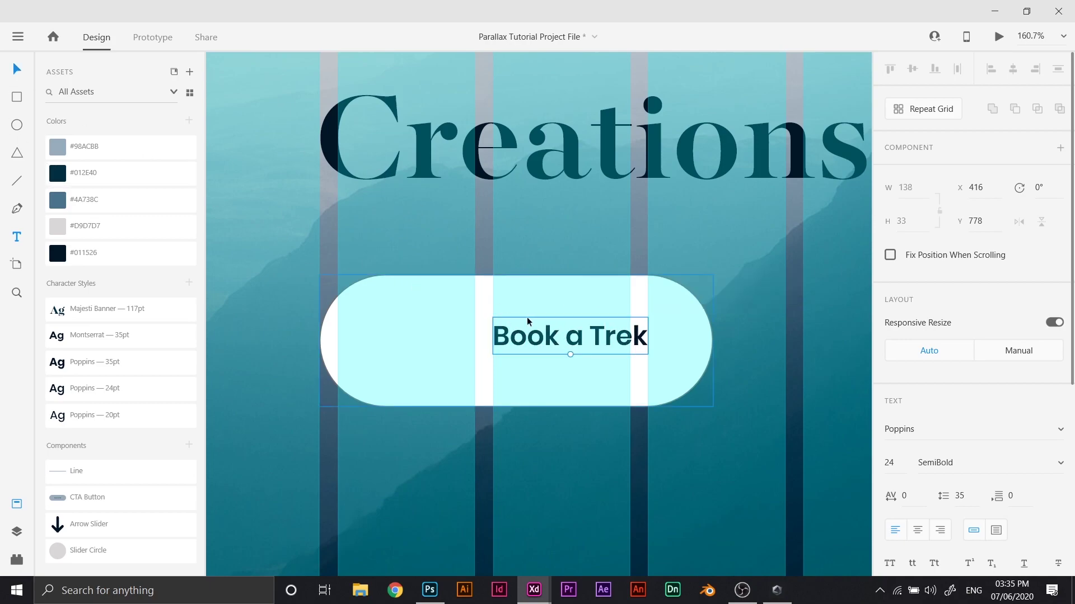
Step: Center the Book a Trek label horizontally and vertically within the white button shape
left_click(472, 288)
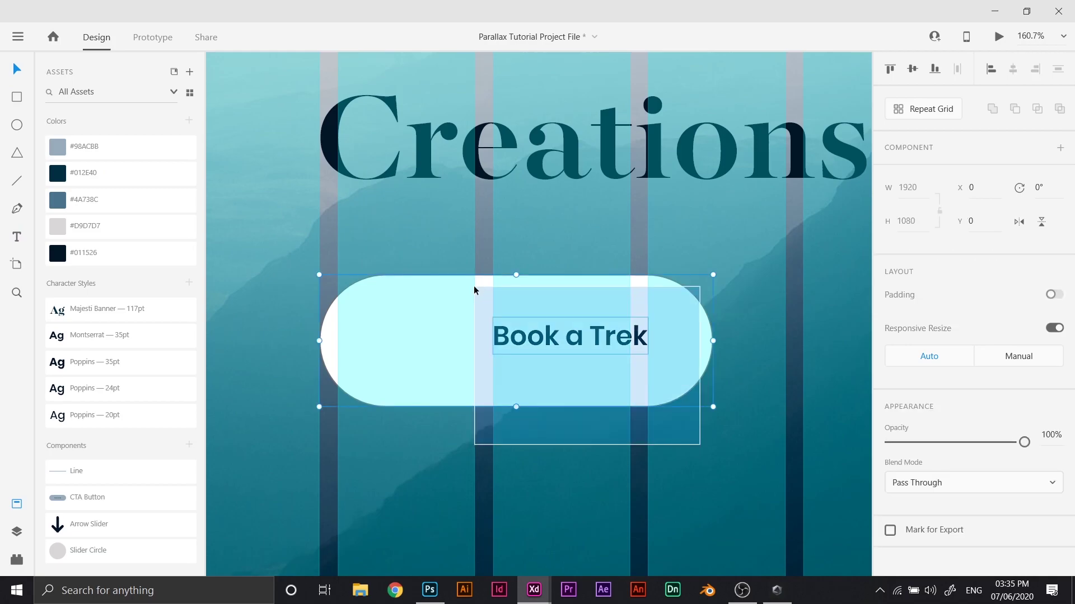
left_click(914, 70)
left_click(1013, 73)
left_click(821, 194)
Step: Examine the placement and spacing of the headline and button on the artboard, including the empty lower area
scroll(727, 253, "down", 3)
left_click_drag(719, 254, 636, 318)
left_click_drag(519, 449, 497, 479)
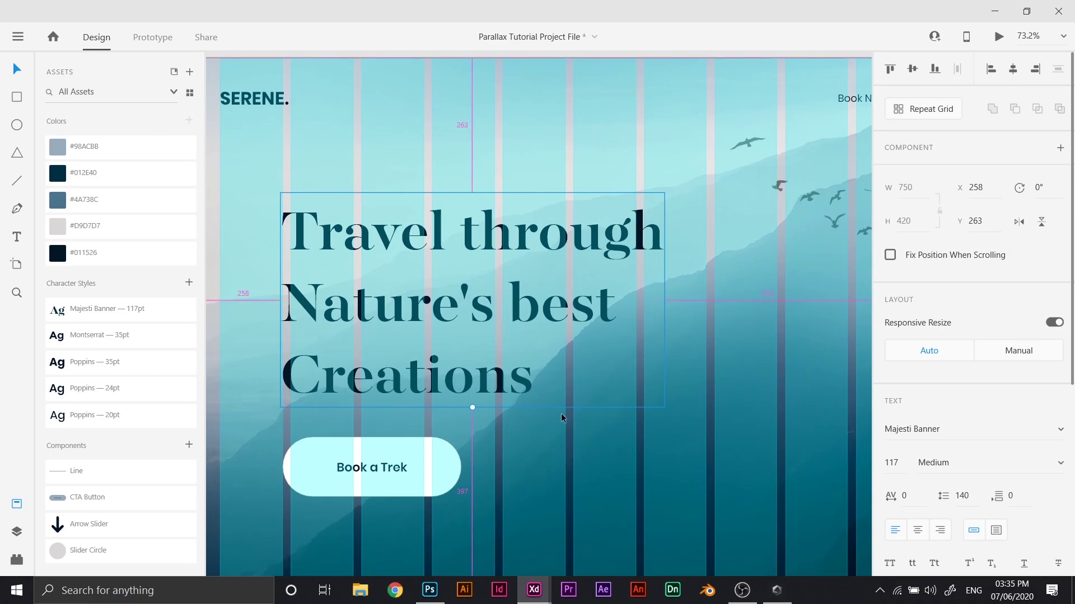
scroll(582, 397, "down", 5)
left_click_drag(707, 342, 583, 374)
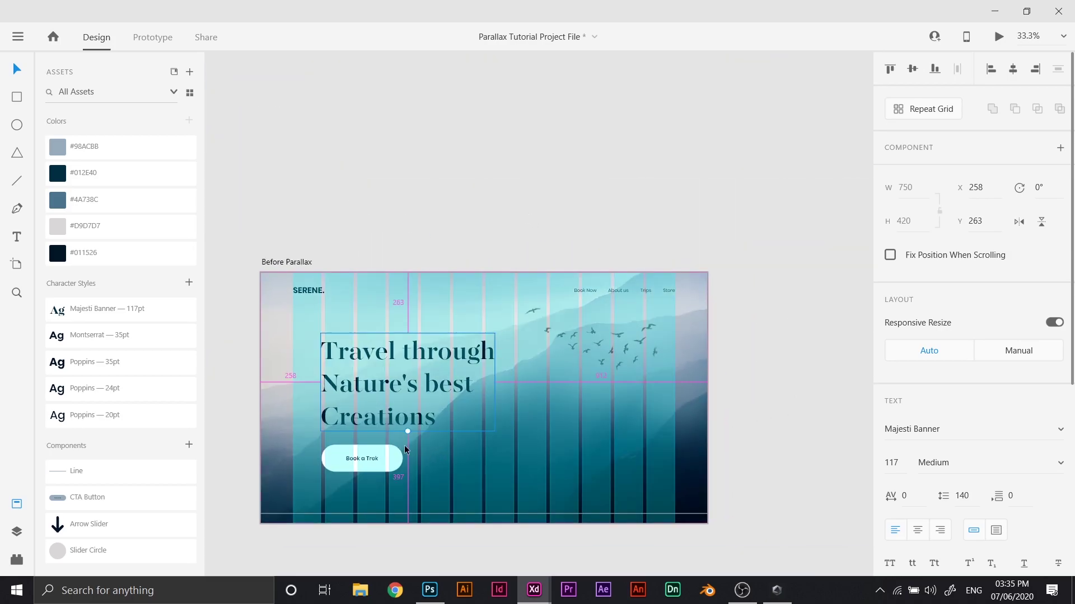
scroll(446, 445, "up", 2)
left_click_drag(437, 448, 610, 348)
scroll(636, 366, "up", 2)
left_click_drag(721, 326, 418, 372)
left_click_drag(692, 342, 462, 210)
left_click(729, 293)
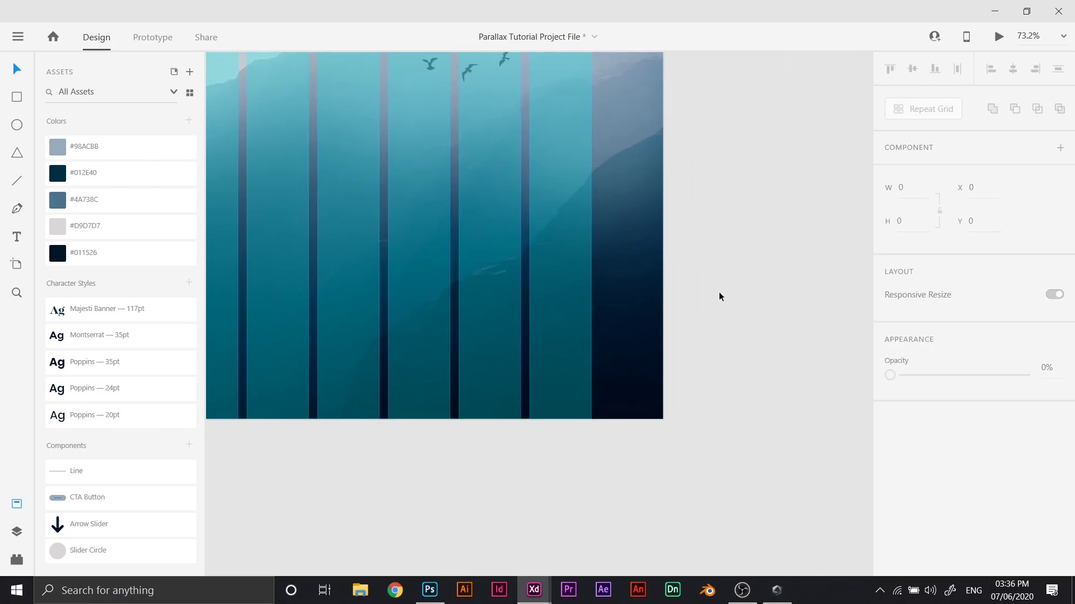
left_click_drag(337, 203, 429, 227)
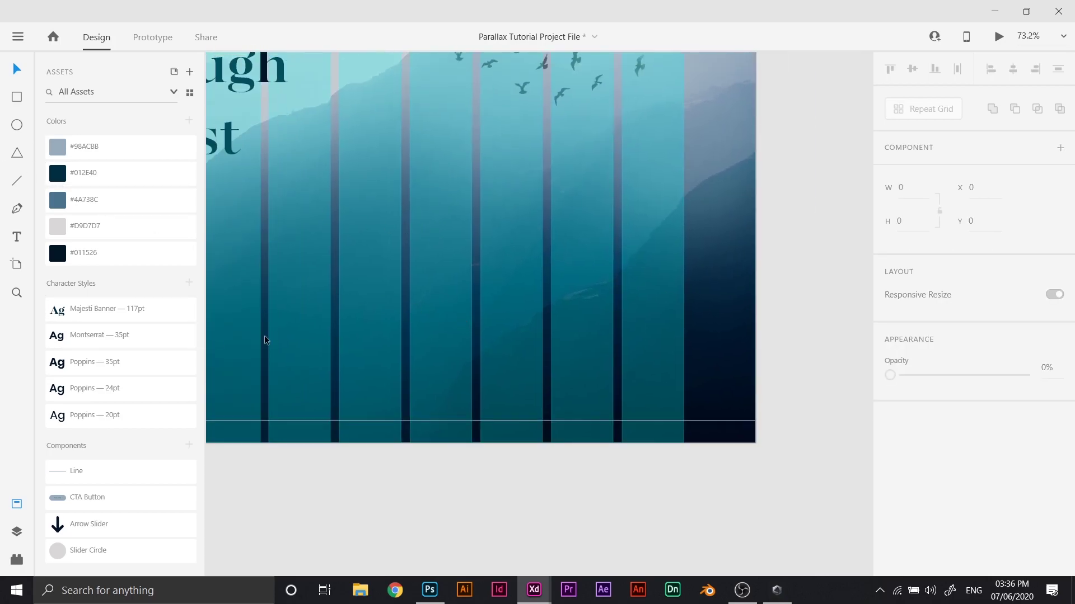
Step: Examine the round arrow button and its placement on the Referance artboard
scroll(302, 328, "down", 2)
left_click_drag(302, 328, 692, 321)
left_click_drag(341, 307, 677, 296)
left_click_drag(428, 295, 694, 302)
scroll(694, 302, "down", 3)
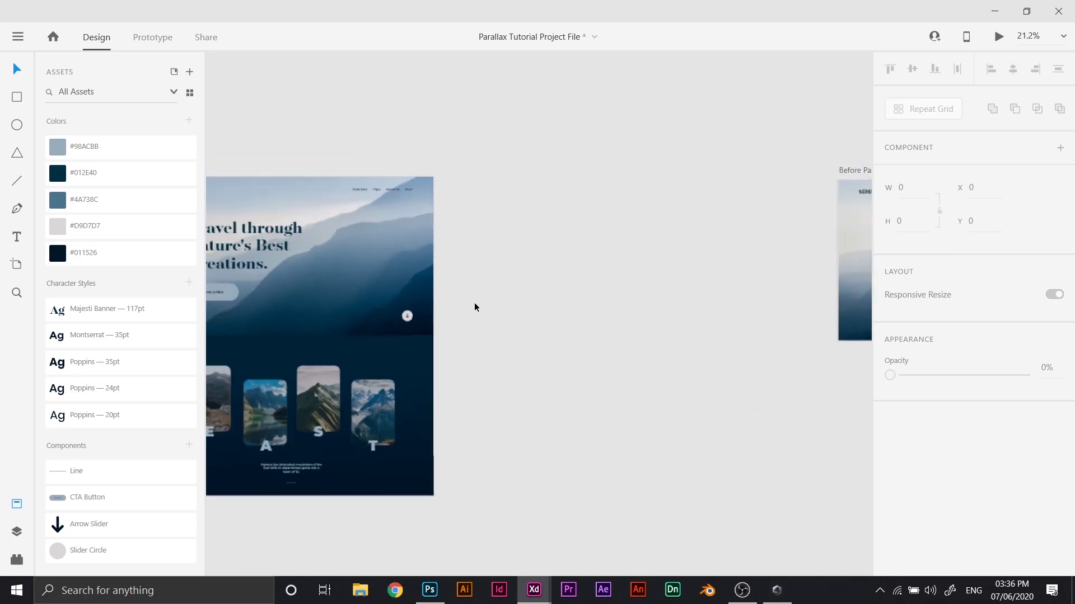
left_click_drag(234, 182, 541, 167)
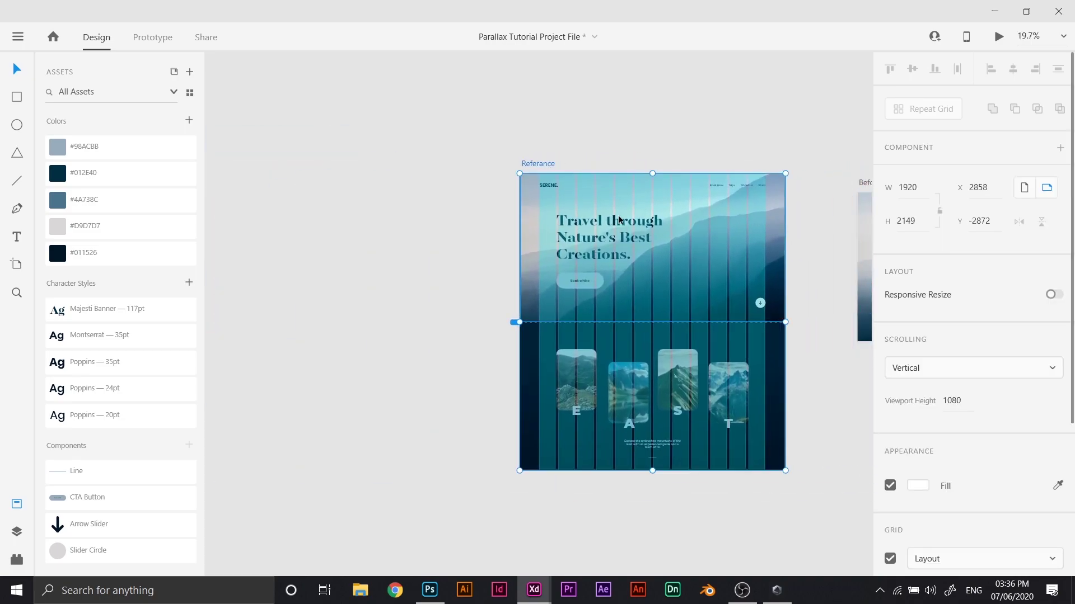
scroll(713, 255, "up", 5)
left_click_drag(751, 307, 314, 164)
left_click_drag(603, 364, 121, 300)
left_click_drag(647, 324, 131, 362)
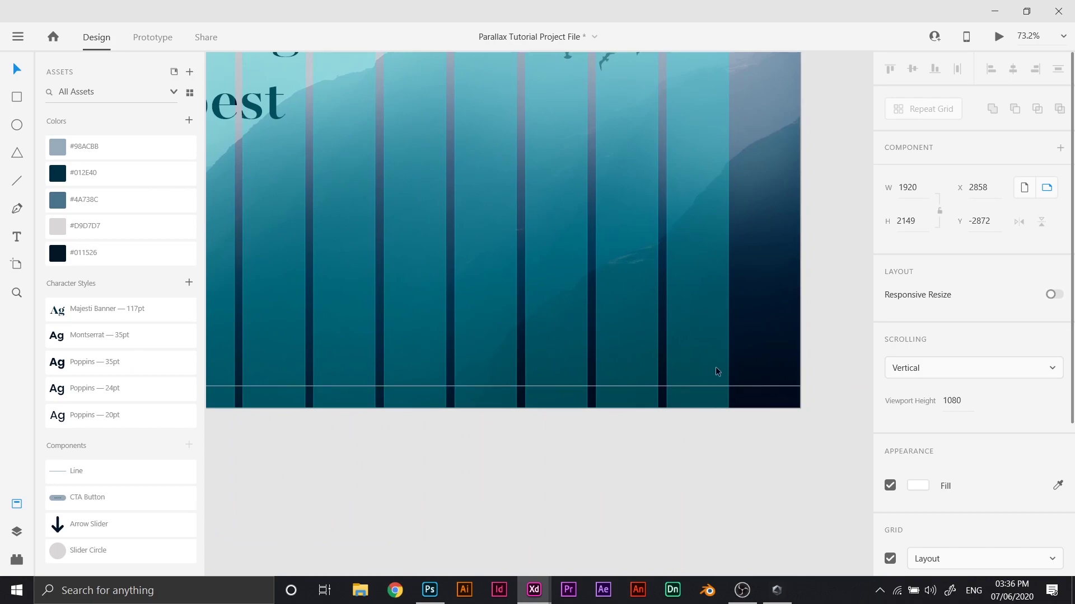
Step: Draw a circle about 107 px across near the lower-right corner of the Before Parallax artboard's mountain image
left_click(18, 125)
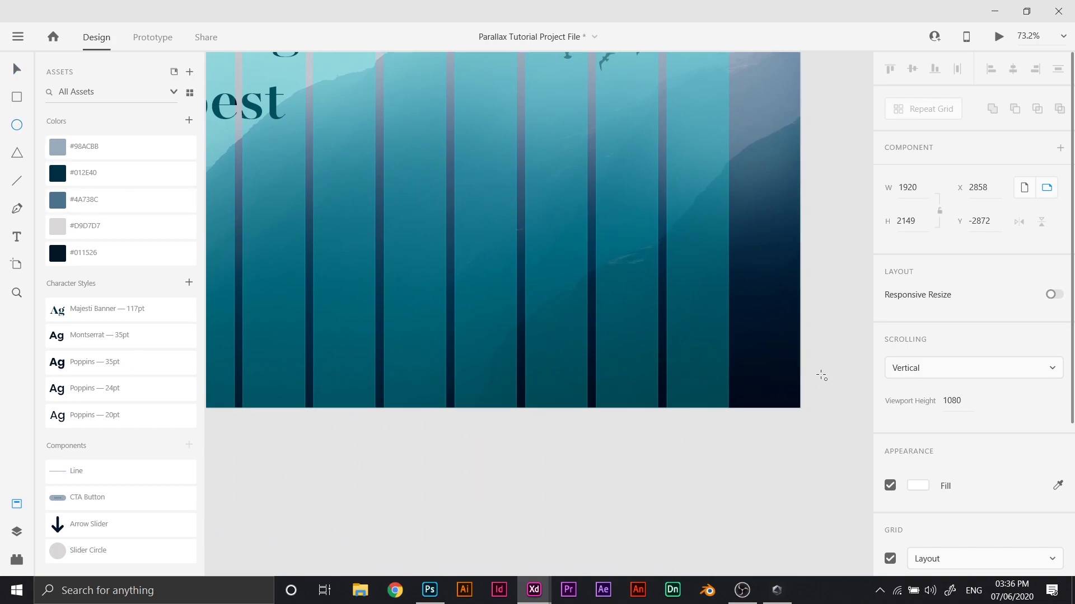
mouse_move(685, 318)
left_mouse_down()
mouse_move(758, 371)
mouse_move(545, 361)
mouse_move(557, 336)
left_mouse_up()
scroll(712, 372, "up", 2)
scroll(712, 372, "up", 1)
scroll(626, 346, "down", 2)
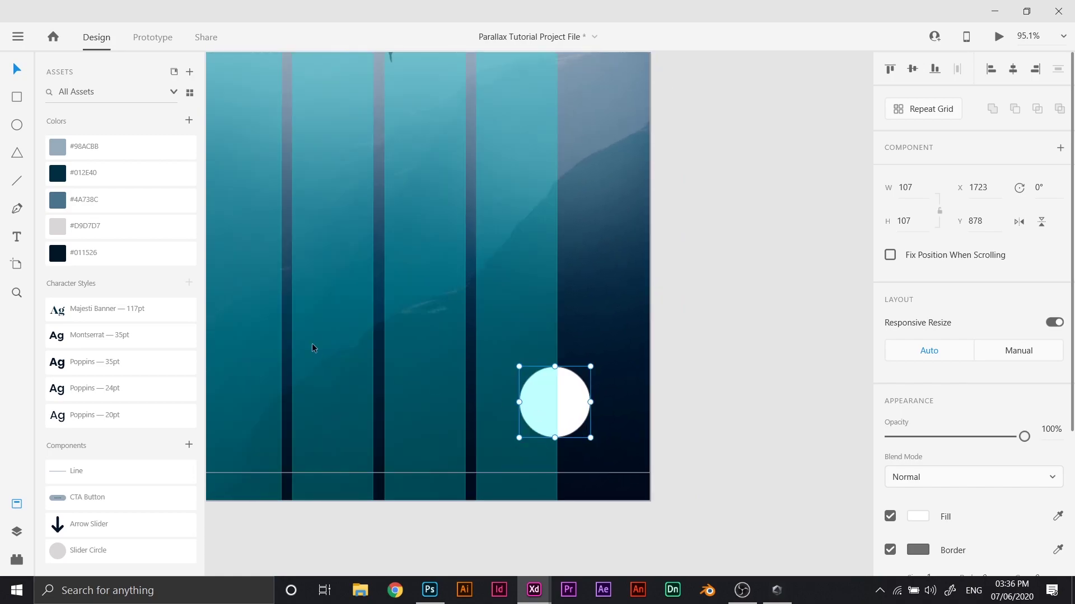
Step: Draw a vertical line about 92 px long beside the artboard with border size 3 and rounded caps
left_click(18, 182)
left_click_drag(655, 366, 312, 356)
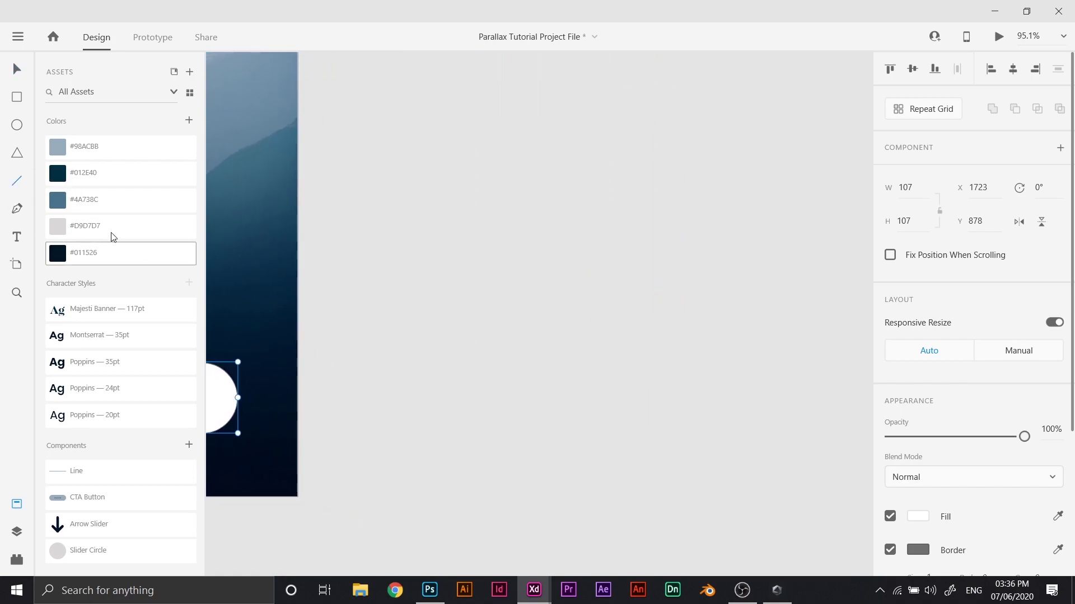
left_click_drag(508, 236, 509, 297)
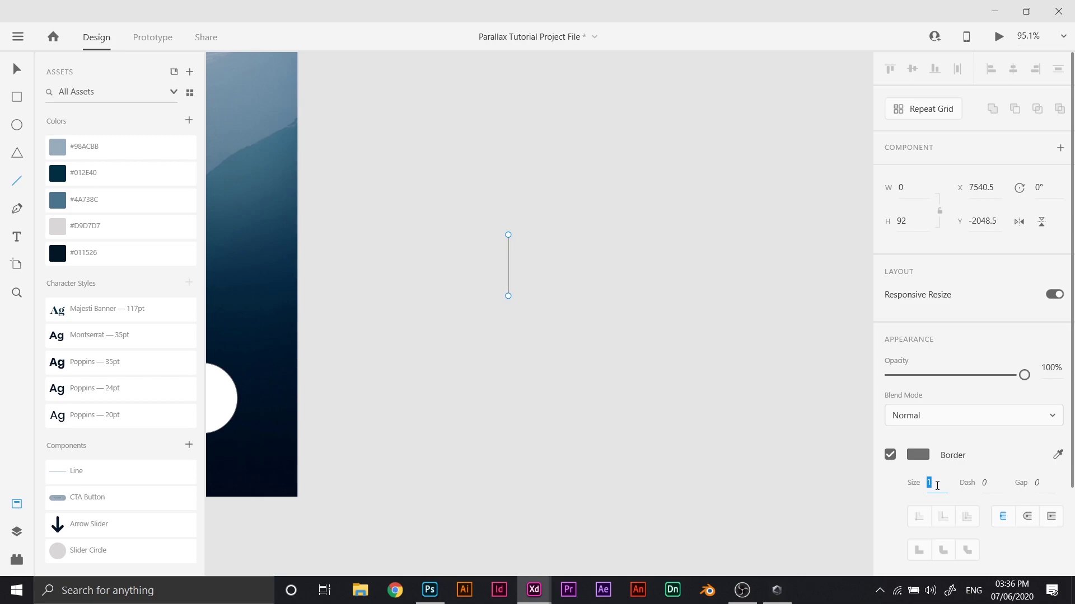
key("Return")
scroll(509, 263, "up", 5)
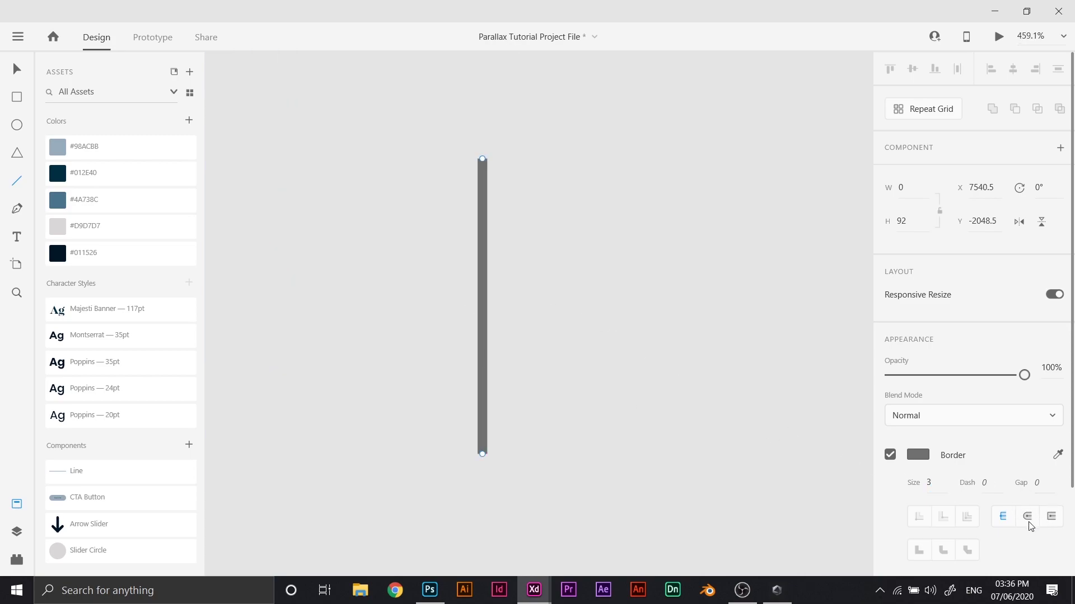
scroll(604, 330, "up", 1)
scroll(499, 310, "down", 2)
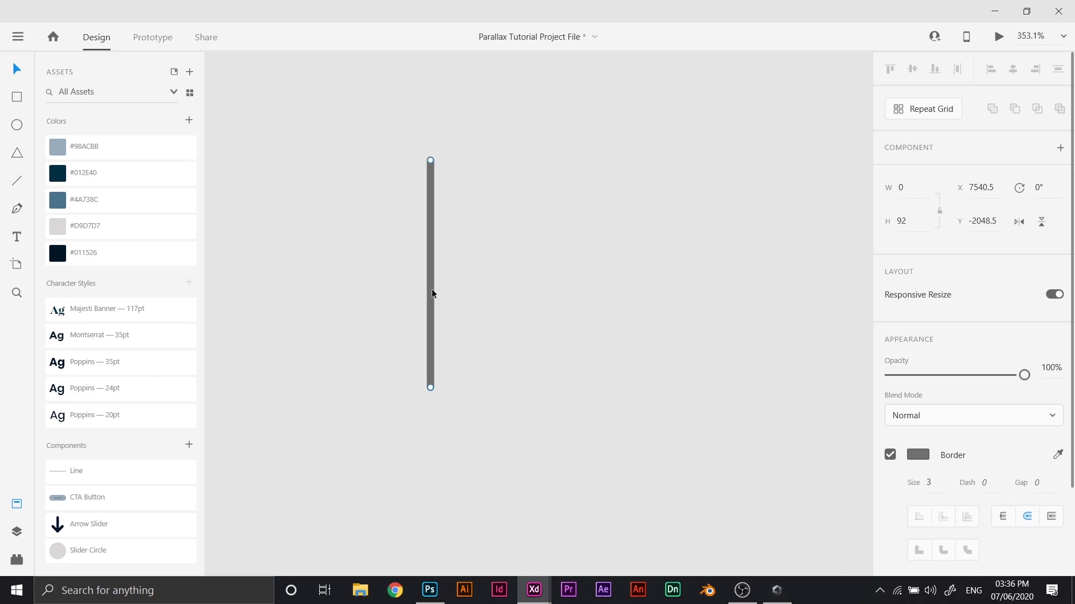
Step: Place two copies of the vertical line beside it and shorten both to about 31 px from their upper ends
left_click_drag(432, 290, 528, 305)
left_click_drag(476, 161, 563, 220)
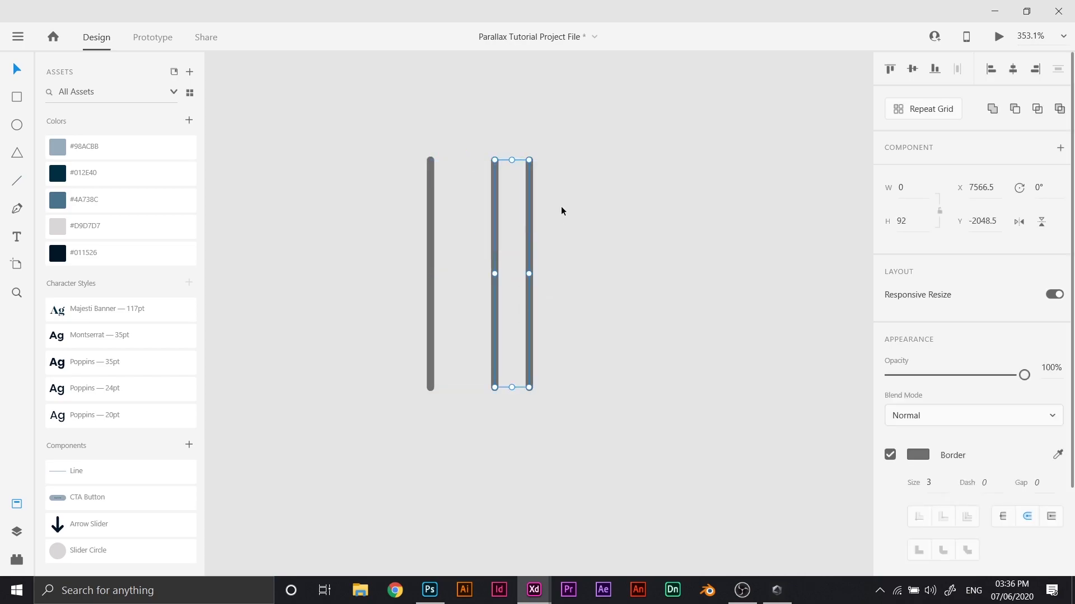
left_click_drag(511, 161, 511, 307)
key("Escape")
Step: Rotate the outer short line 90° and join it to the lower end of the other short line as an L-shaped corner
left_click(530, 368)
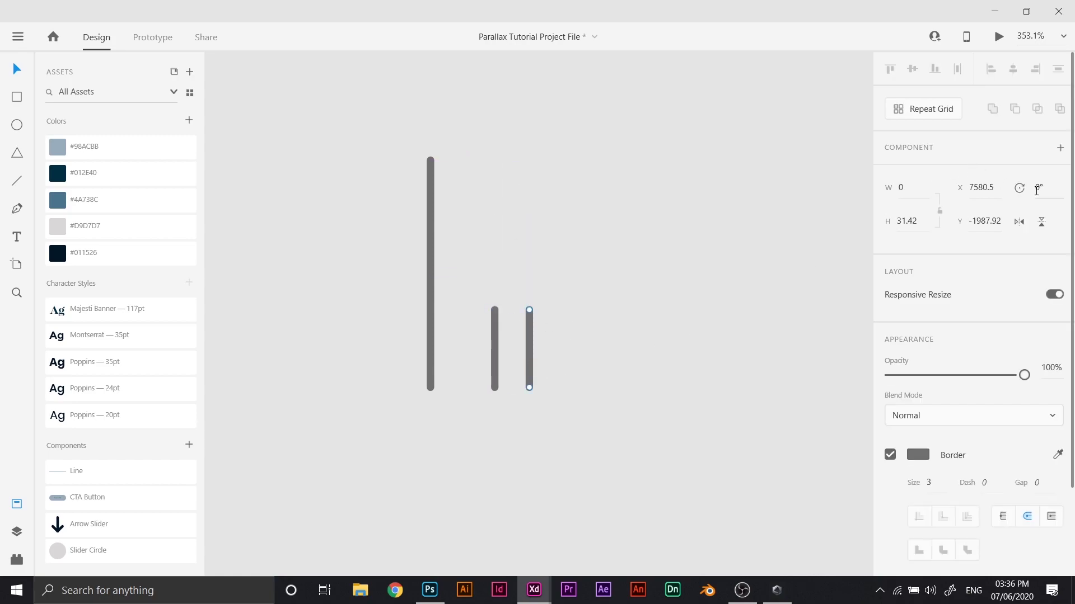
key("Return")
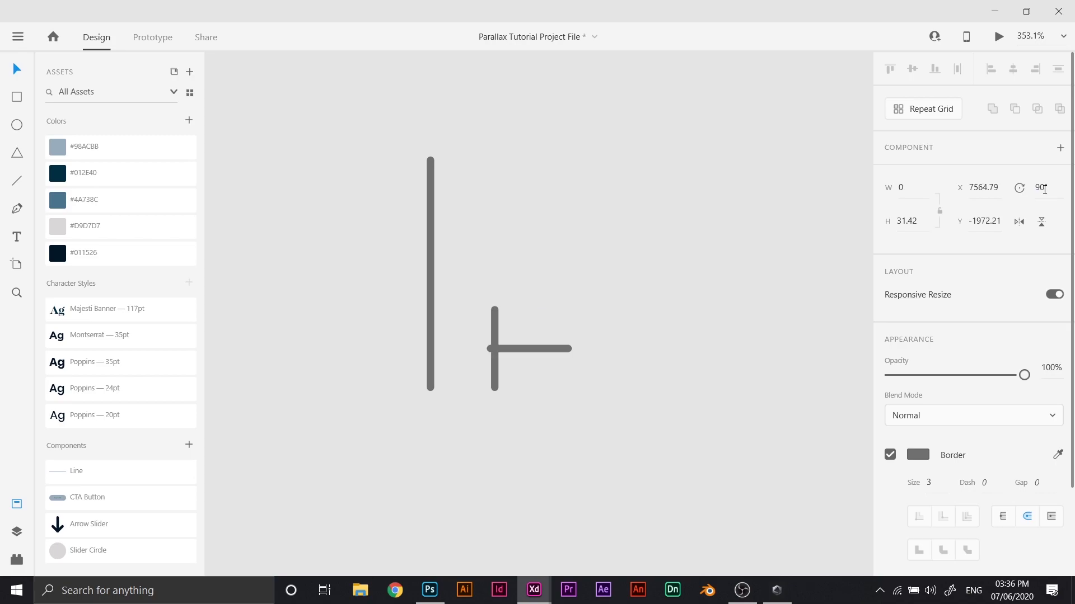
left_click(645, 350)
scroll(590, 374, "up", 8)
left_click_drag(546, 381, 675, 125)
left_click_drag(454, 203, 453, 351)
left_click(429, 445)
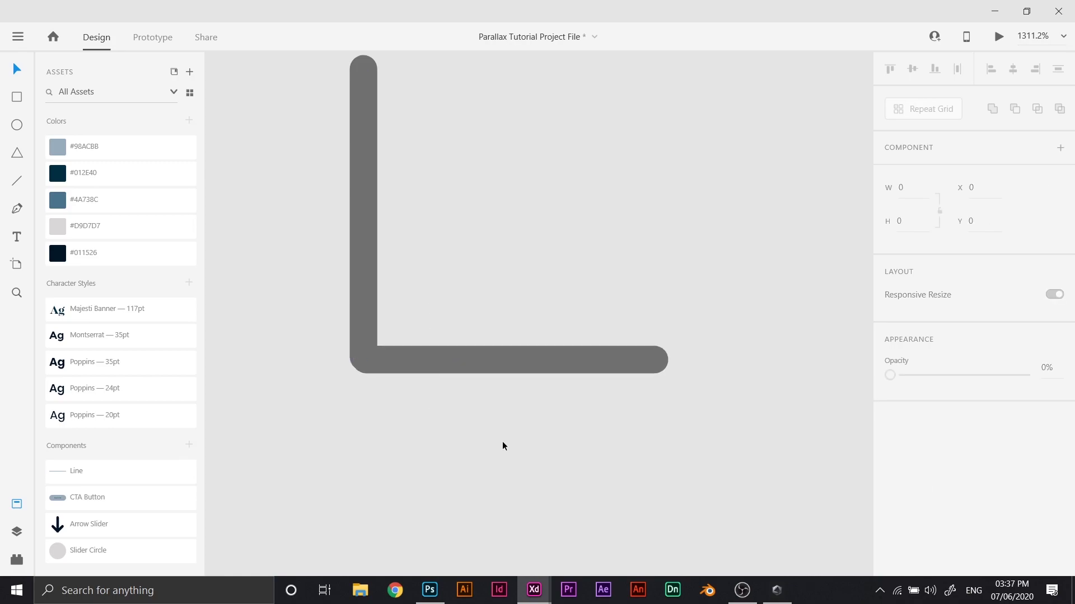
Step: Rotate the L-shaped corner so it points down and place it on the long line's lower end as an arrowhead
left_click_drag(502, 441, 307, 260)
scroll(434, 326, "down", 5)
left_click_drag(430, 325, 545, 393)
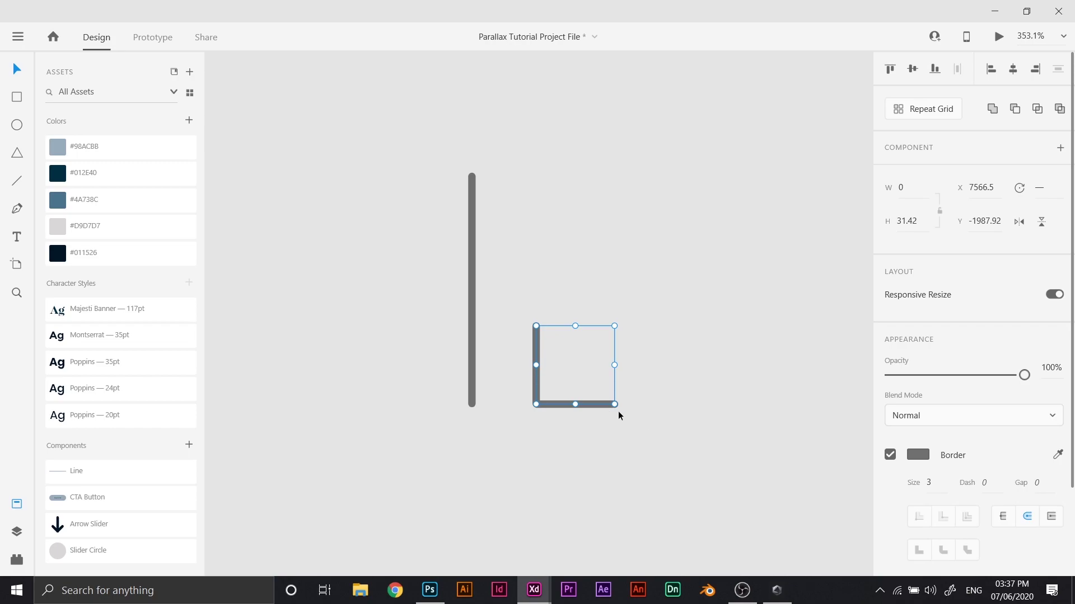
left_click_drag(620, 410, 651, 371)
left_click_drag(599, 398, 498, 385)
scroll(502, 398, "up", 3)
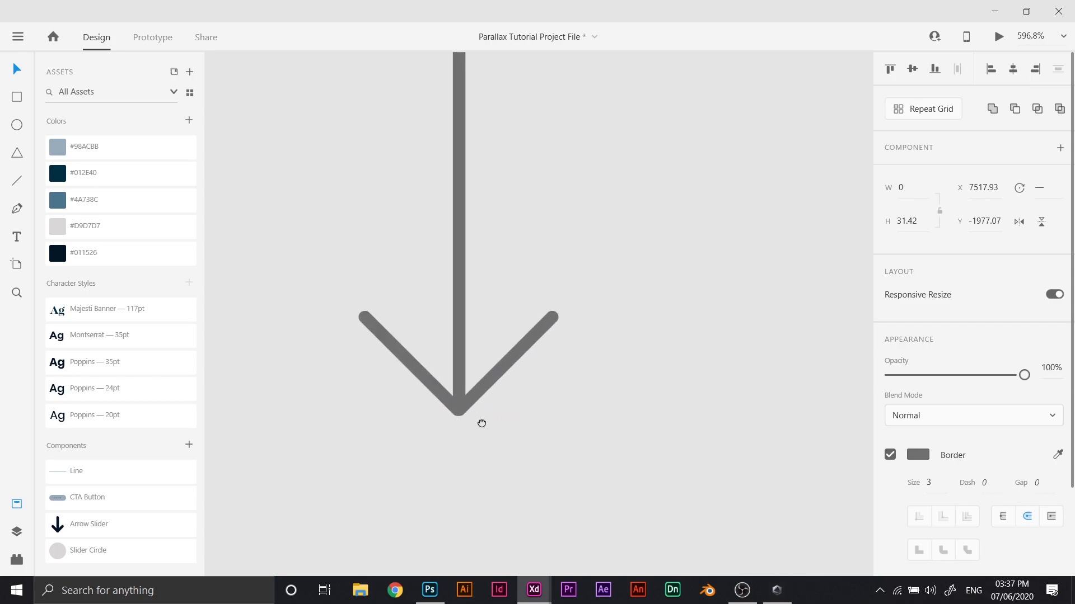
left_click(543, 354)
Step: Shorten the arrow's shaft from its upper end and set the border size of all three arrow lines to 4
scroll(542, 356, "down", 1)
left_click(515, 211)
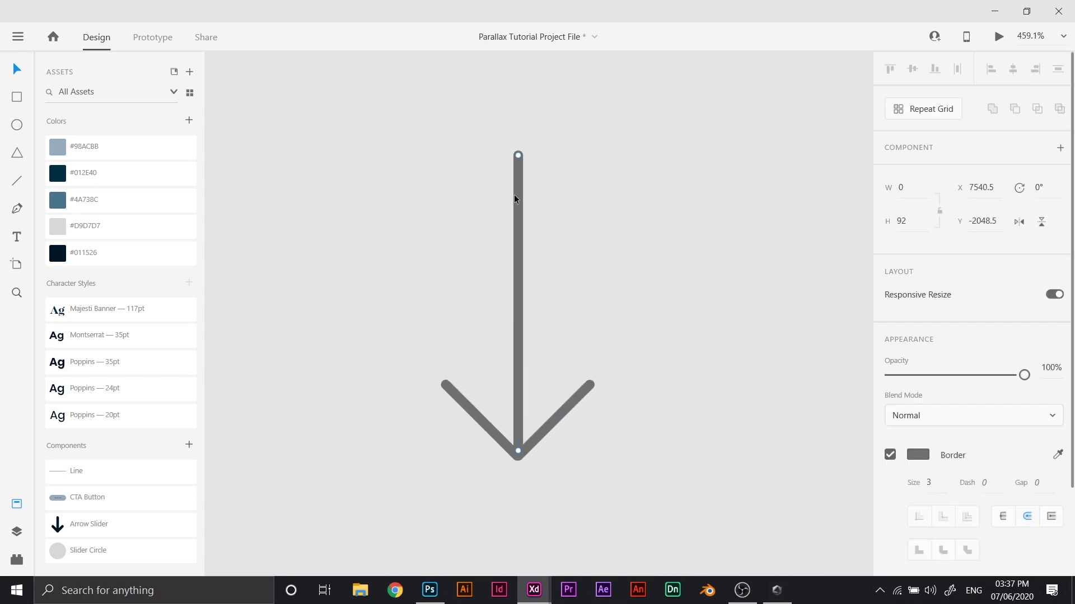
left_click_drag(518, 158, 509, 247)
scroll(547, 329, "down", 2)
left_click_drag(446, 371, 495, 338)
left_click_drag(662, 370, 504, 260)
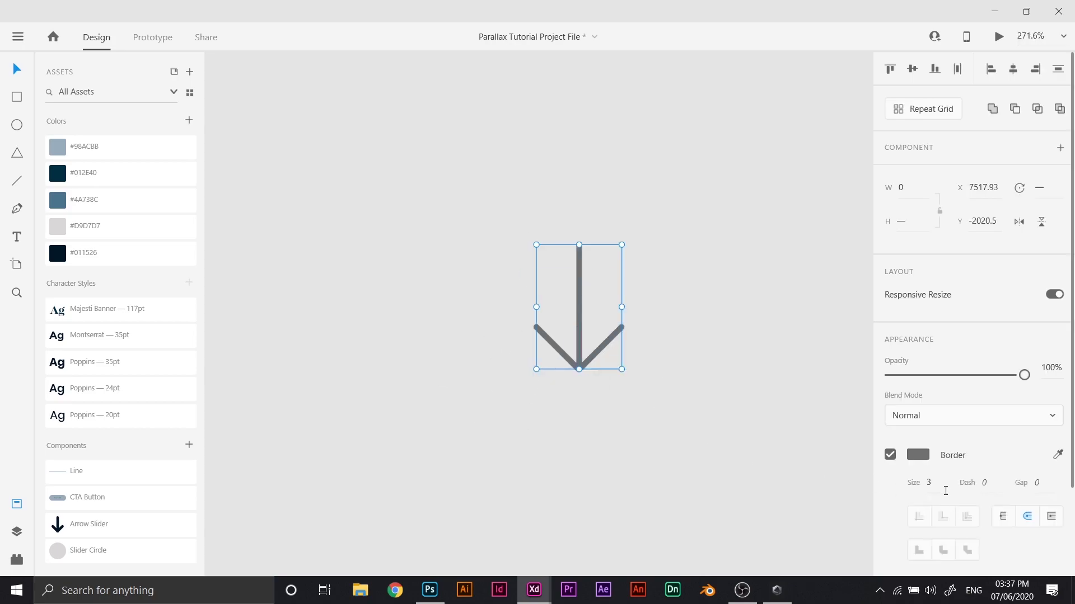
key("Return")
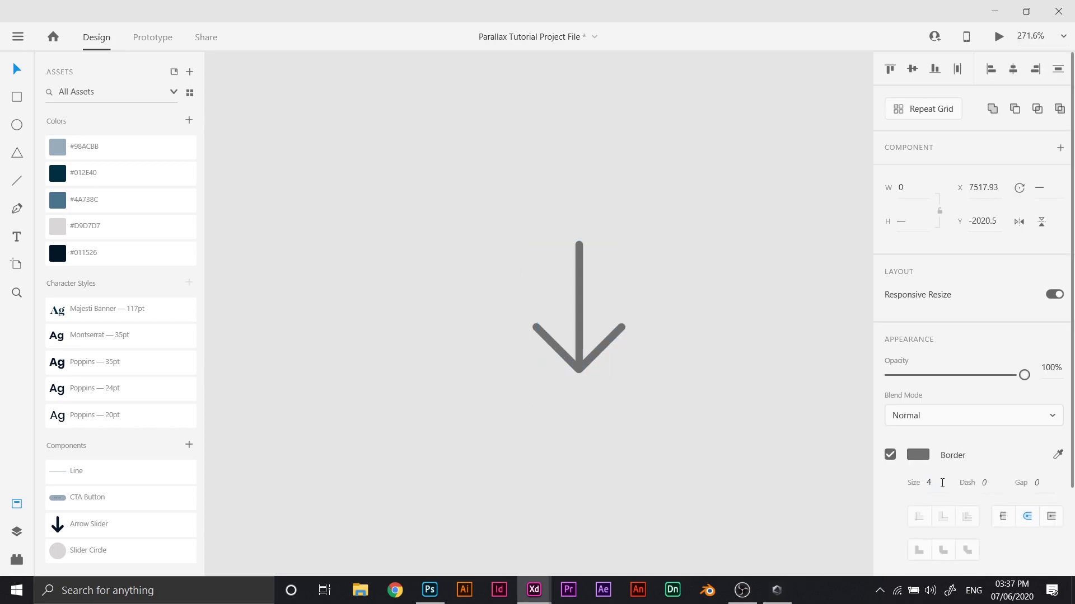
left_click(744, 445)
Step: Move the whole down arrow onto the white circle on the artboard
scroll(727, 442, "down", 2)
scroll(610, 411, "down", 3)
scroll(644, 381, "left", 3)
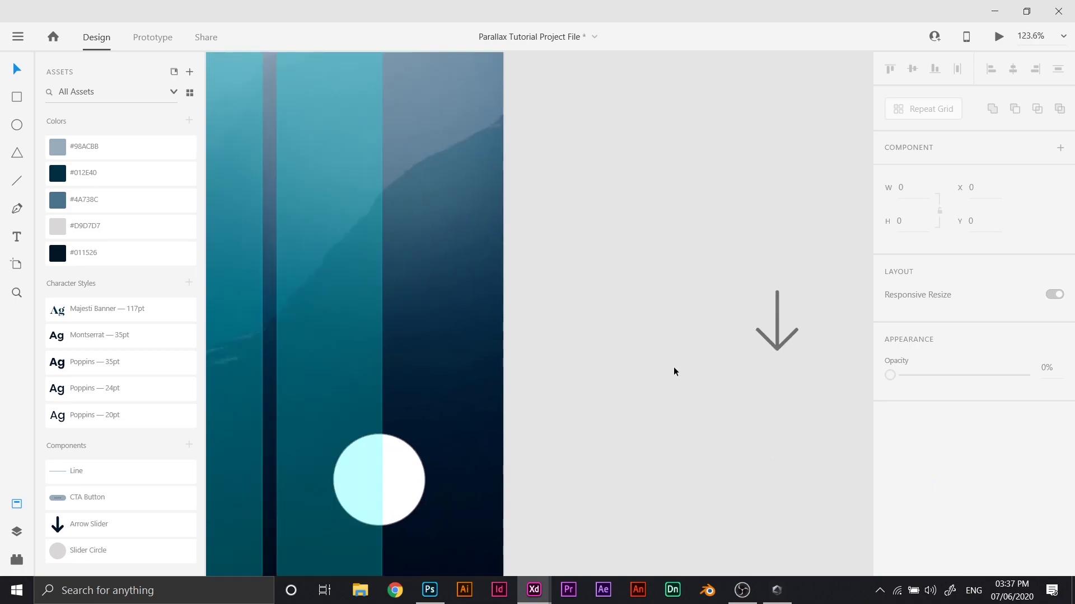
left_click_drag(791, 341, 377, 482)
scroll(378, 482, "up", 4)
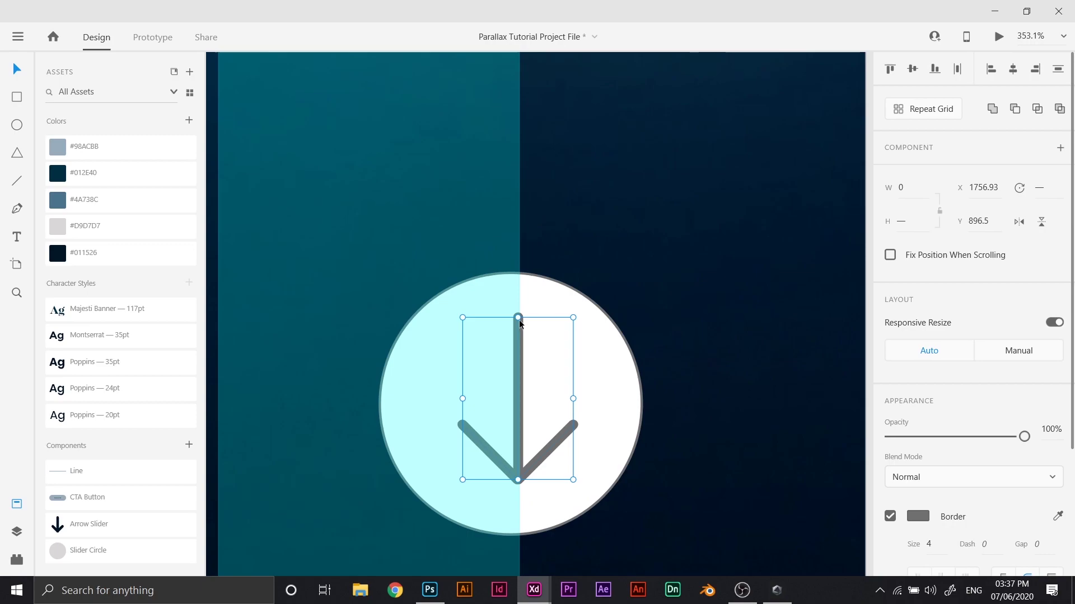
Step: Shorten the arrow's shaft and both arrowhead strokes slightly from their outer ends
left_click(584, 312)
left_click(519, 330)
left_click_drag(516, 314, 509, 334)
left_click(568, 429)
left_click_drag(572, 426, 567, 431)
left_click(469, 429)
left_click_drag(465, 429, 469, 431)
Step: Scale the three arrow lines down together and move the smaller arrow to the circle's vertical centre line
left_click(549, 457)
left_click(541, 456)
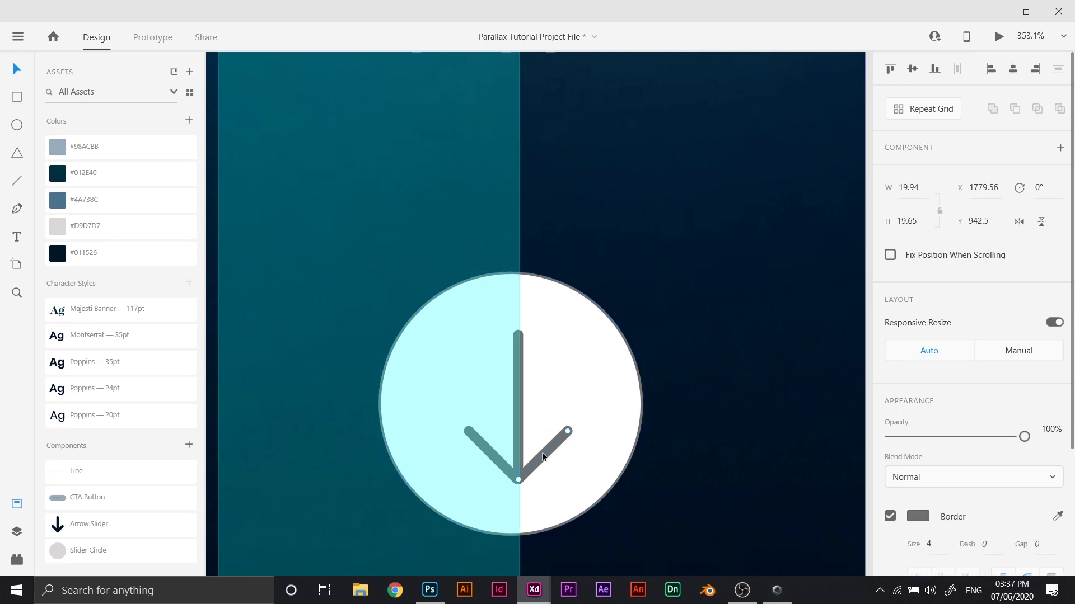
left_click(522, 401, "shift")
left_click(484, 447, "shift")
key("alt")
left_click_drag(568, 335, 541, 371)
left_click_drag(518, 416, 510, 417)
left_click(674, 350)
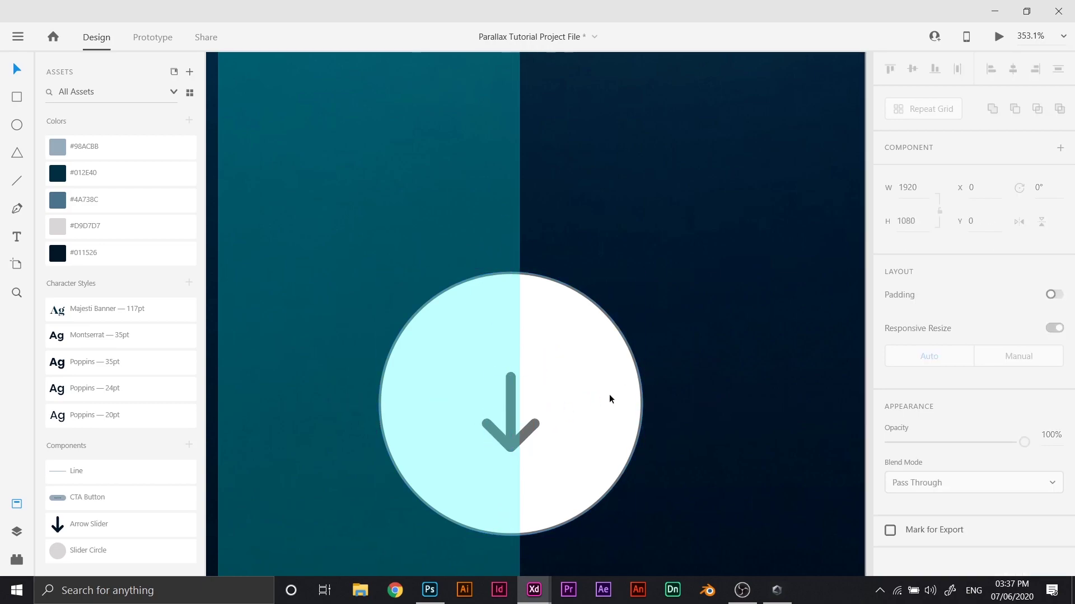
Step: Try to center the separate arrow lines and the circle on each other vertically and horizontally
left_click_drag(666, 291, 485, 408)
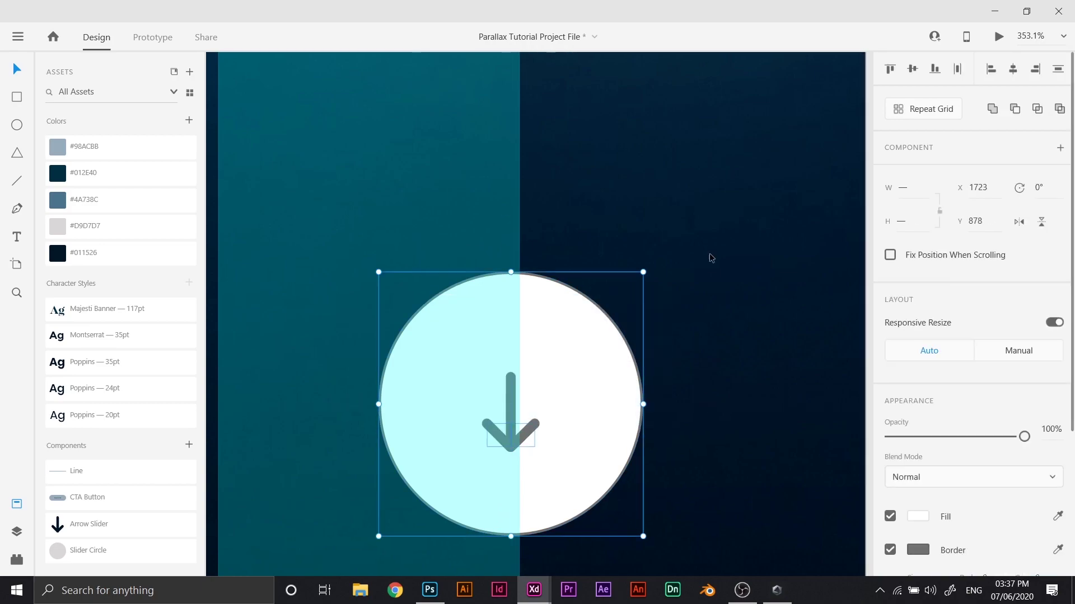
left_click_drag(758, 205, 427, 460)
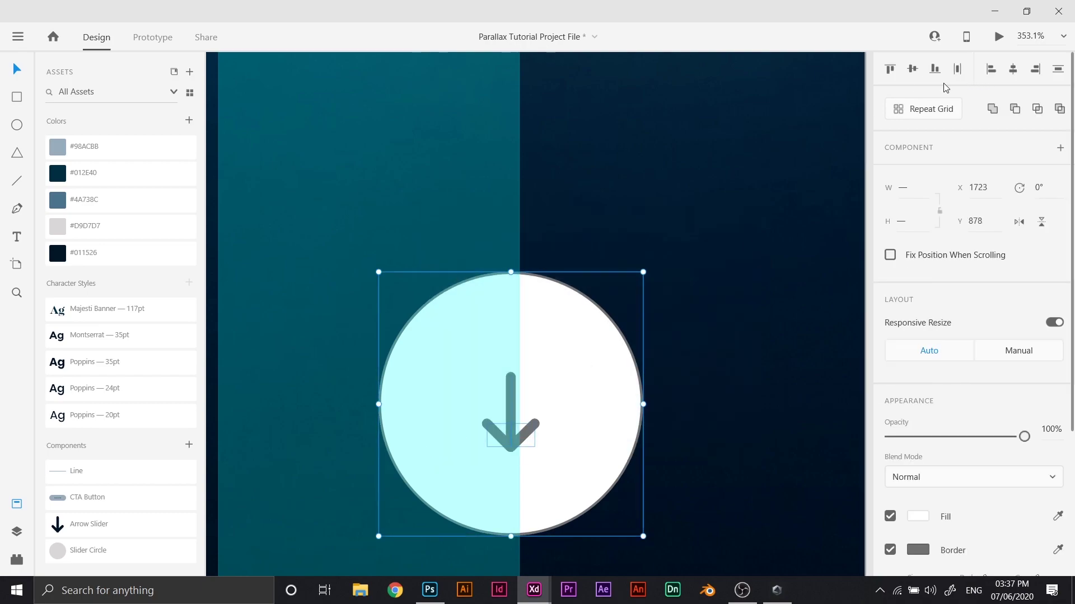
left_click(913, 70)
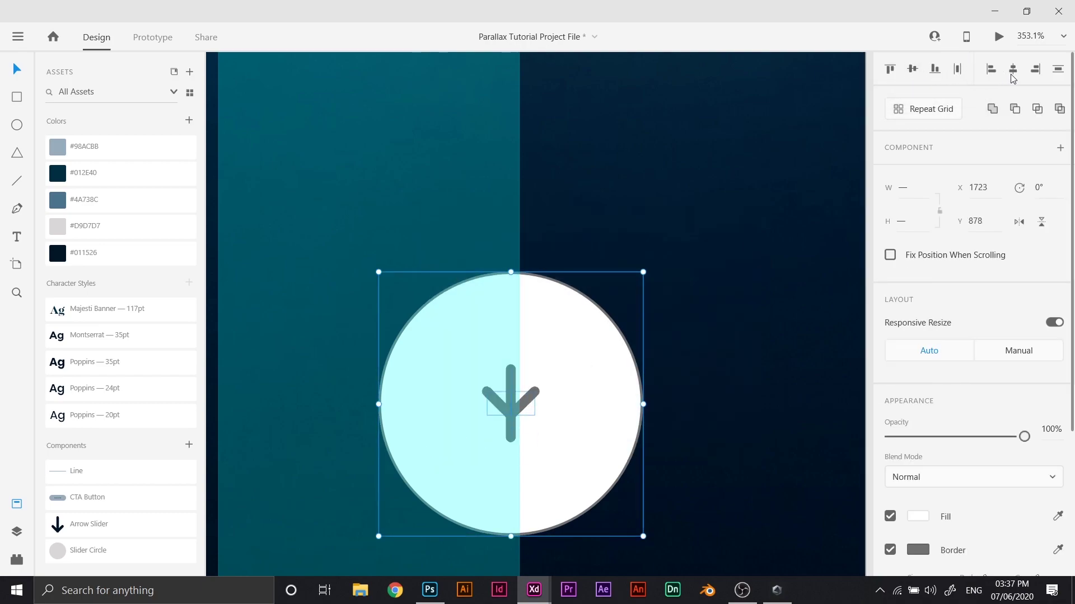
left_click(1017, 71)
left_click(778, 169)
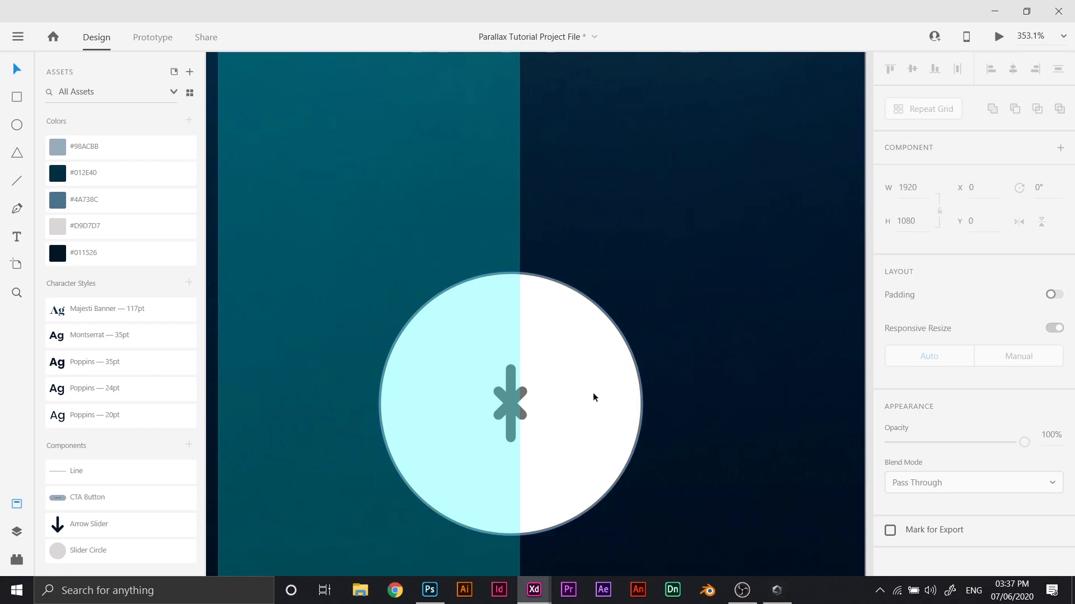
Step: Turn off the border of the white circle
left_click(621, 389)
scroll(951, 336, "down", 5)
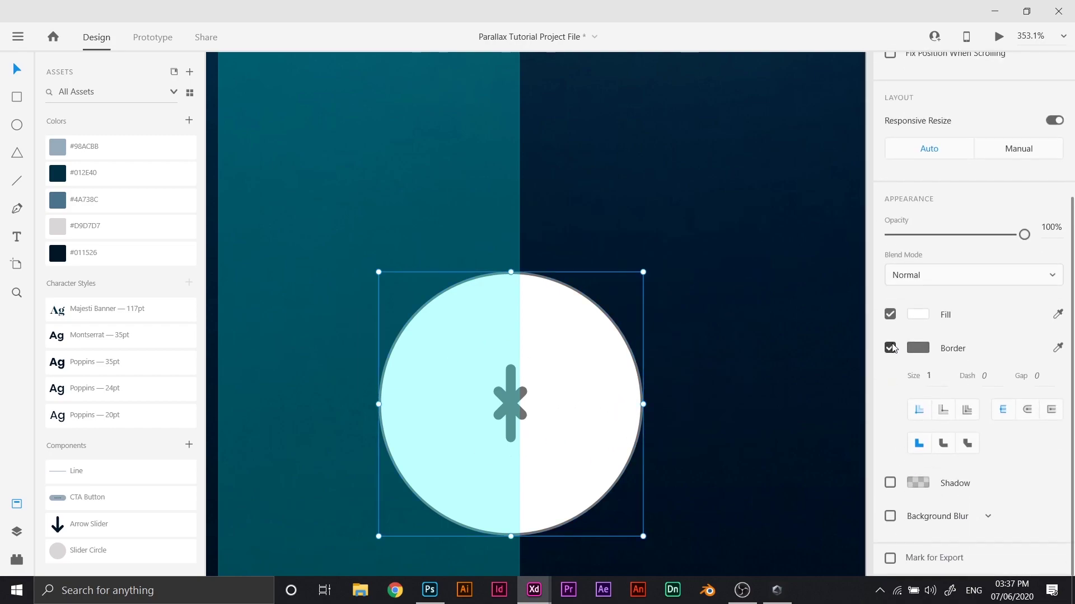
left_click(890, 348)
left_click(710, 324)
Step: Reposition the two arrowhead strokes at the shaft's lower end and group all three arrow lines
scroll(559, 400, "up", 3)
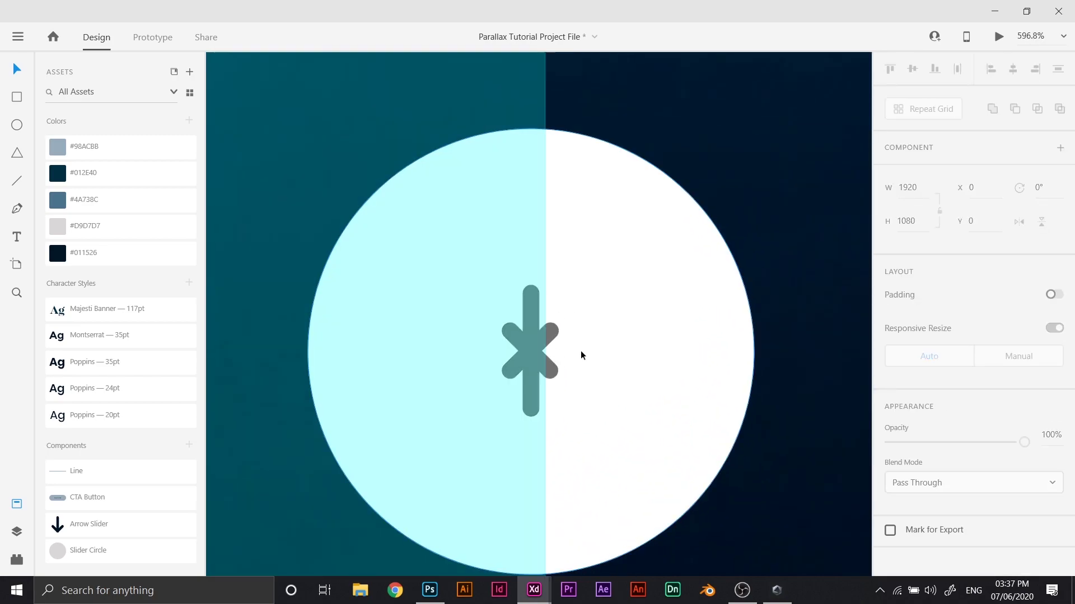
left_click(532, 352)
left_click_drag(533, 351, 514, 403)
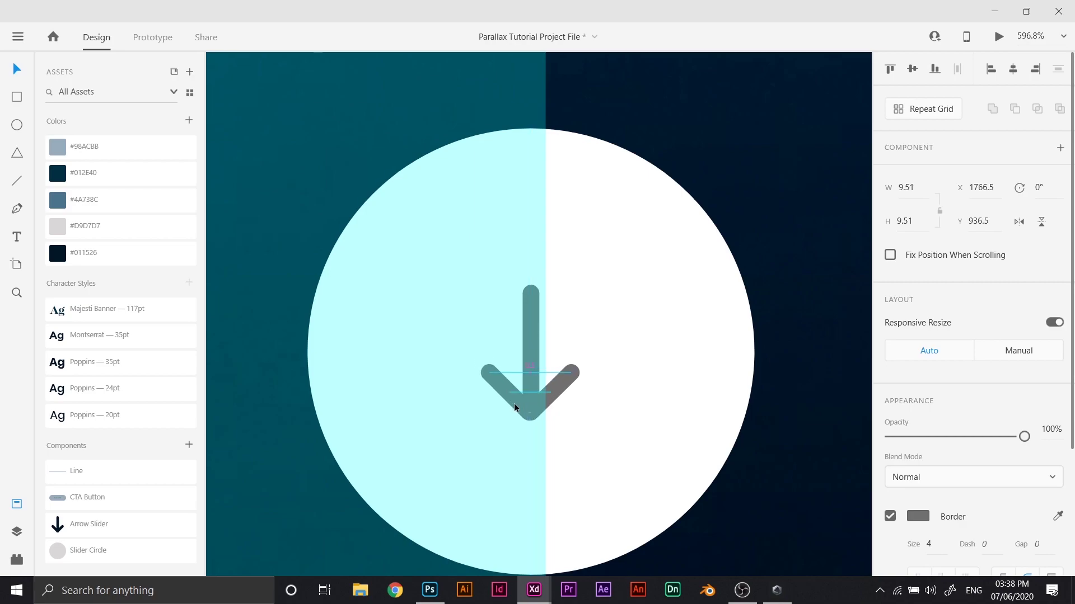
left_click(555, 387, "shift")
left_click(526, 348, "shift")
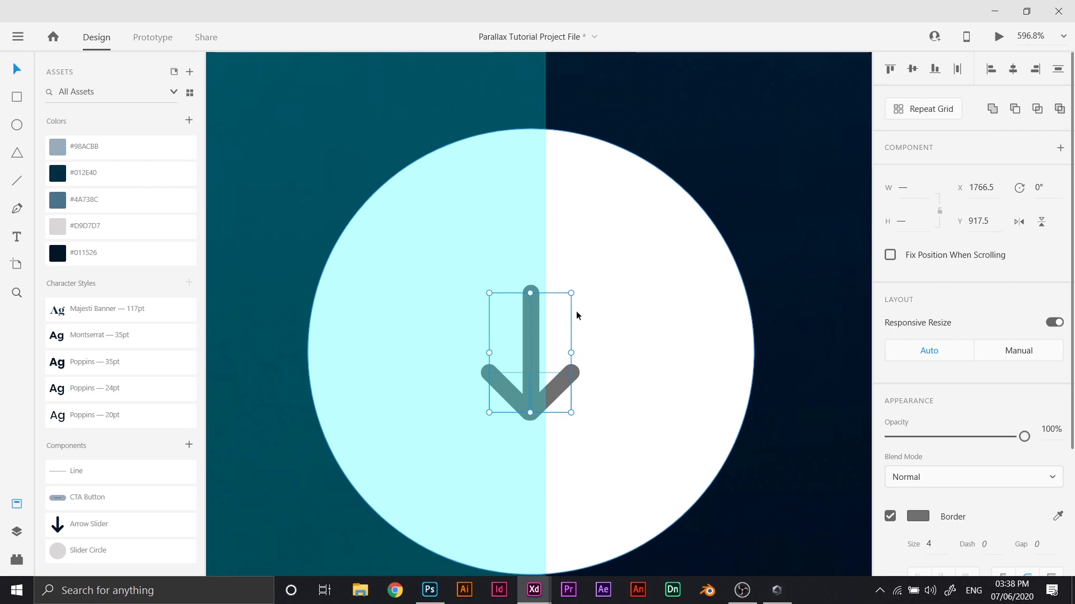
key("ctrl+g")
Step: Center the grouped arrow within the white circle
scroll(623, 307, "down", 2)
scroll(623, 308, "down", 2)
left_click(537, 365, "shift")
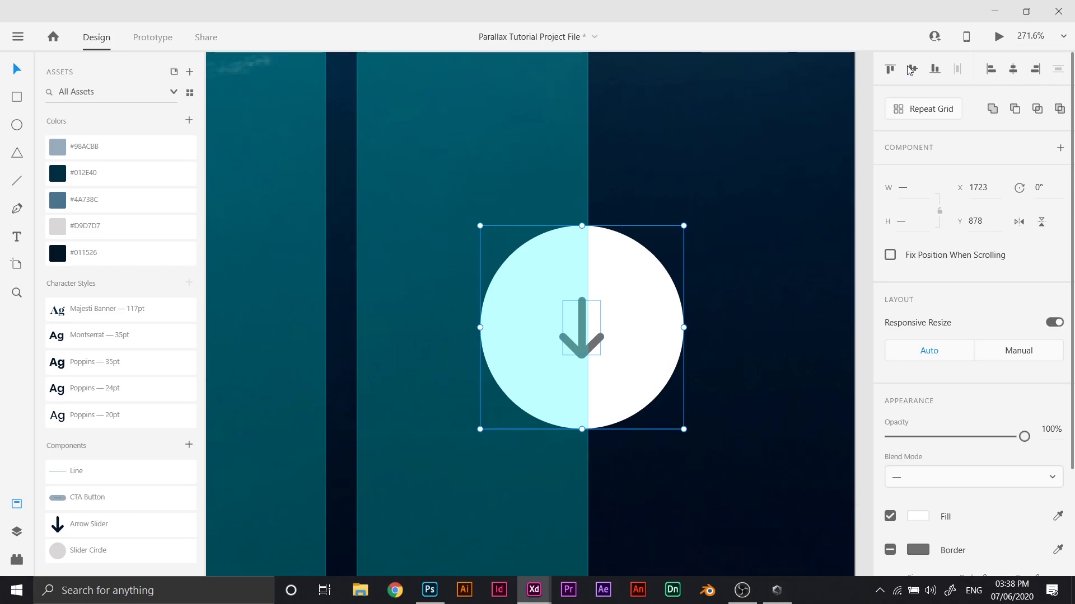
scroll(631, 249, "down", 2)
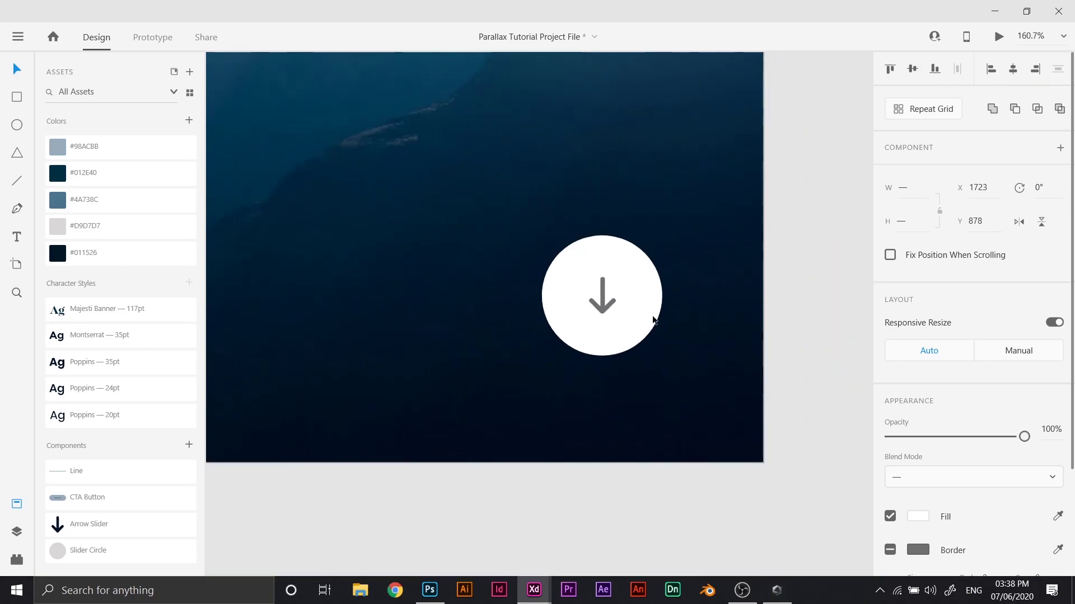
left_click(656, 325)
Step: Compare the Before Parallax artboard's layout with the Referance artboard
scroll(655, 325, "down", 5)
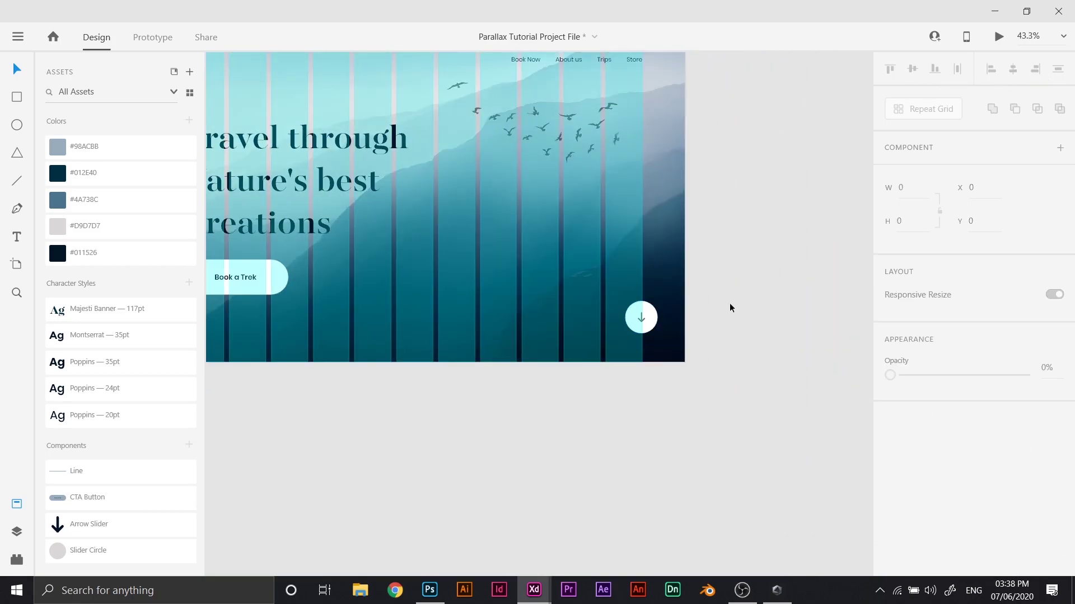
scroll(519, 308, "down", 4)
left_click_drag(542, 293, 727, 471)
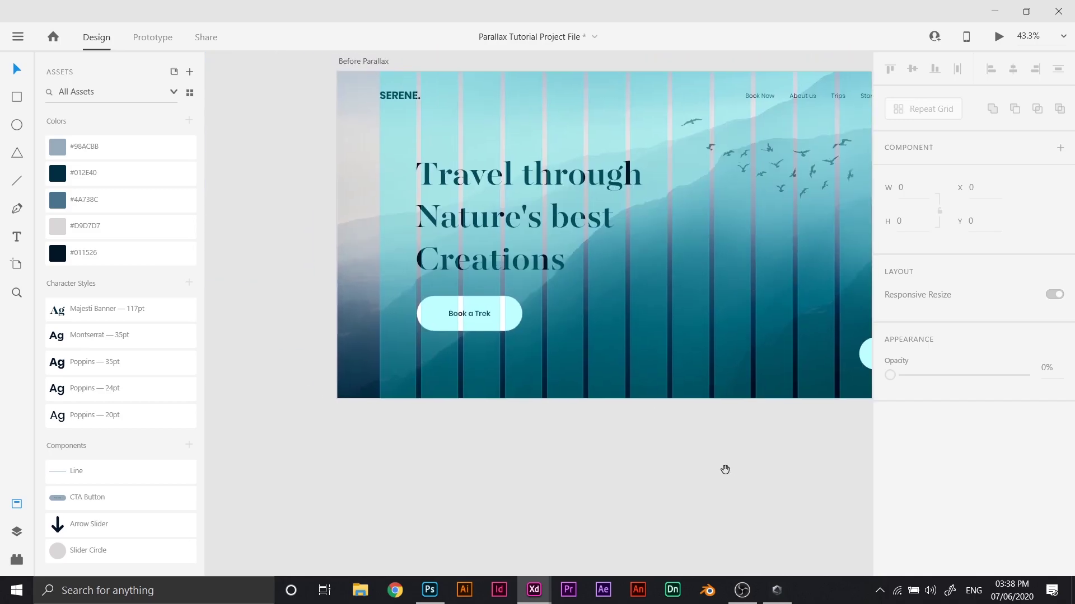
scroll(672, 372, "down", 2)
left_click_drag(671, 369, 626, 395)
scroll(633, 461, "down", 2)
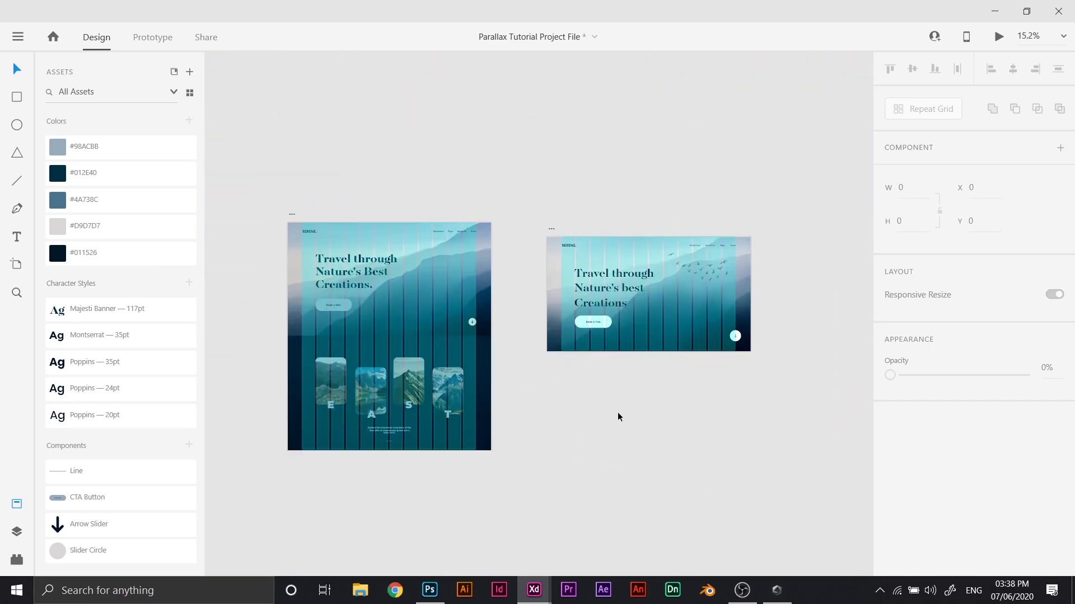
Step: Multiply the Before Parallax artboard's height by 2 to add an empty section below the hero image
scroll(617, 412, "up", 2)
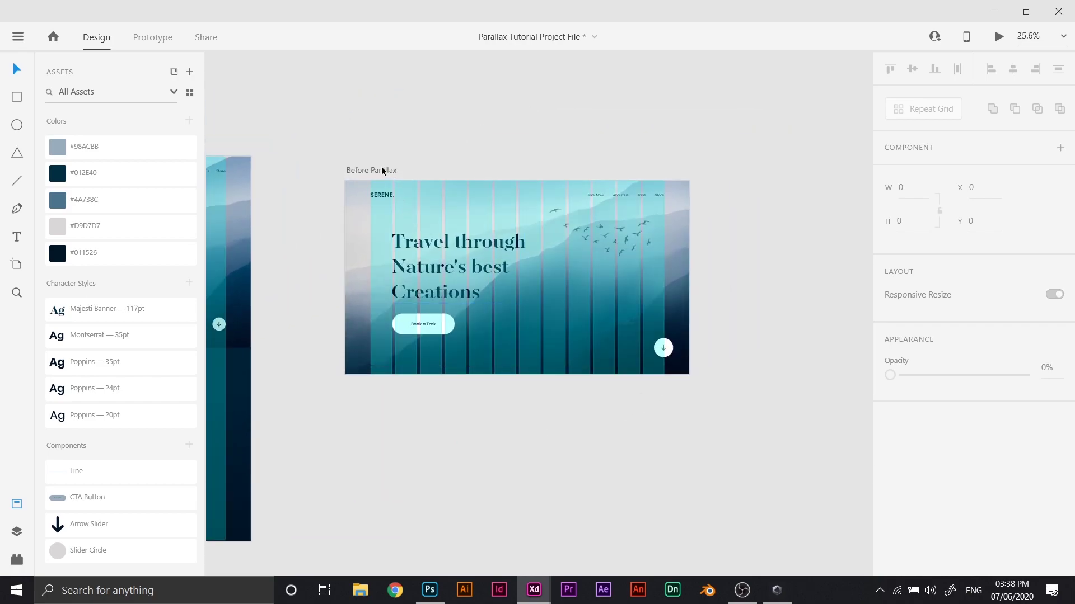
left_click(382, 171)
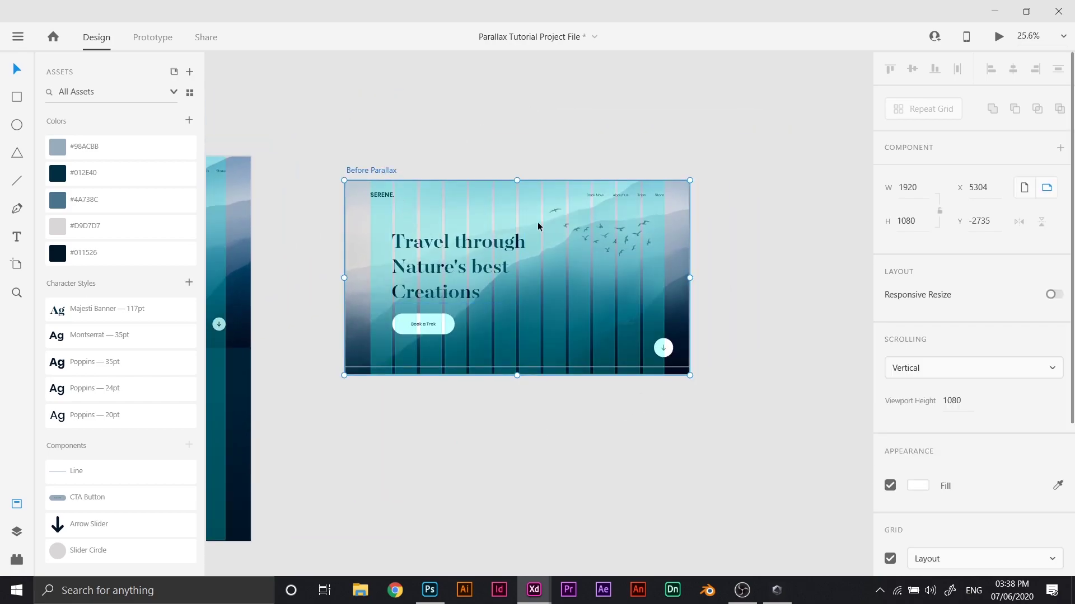
left_click(923, 221)
left_click(923, 221)
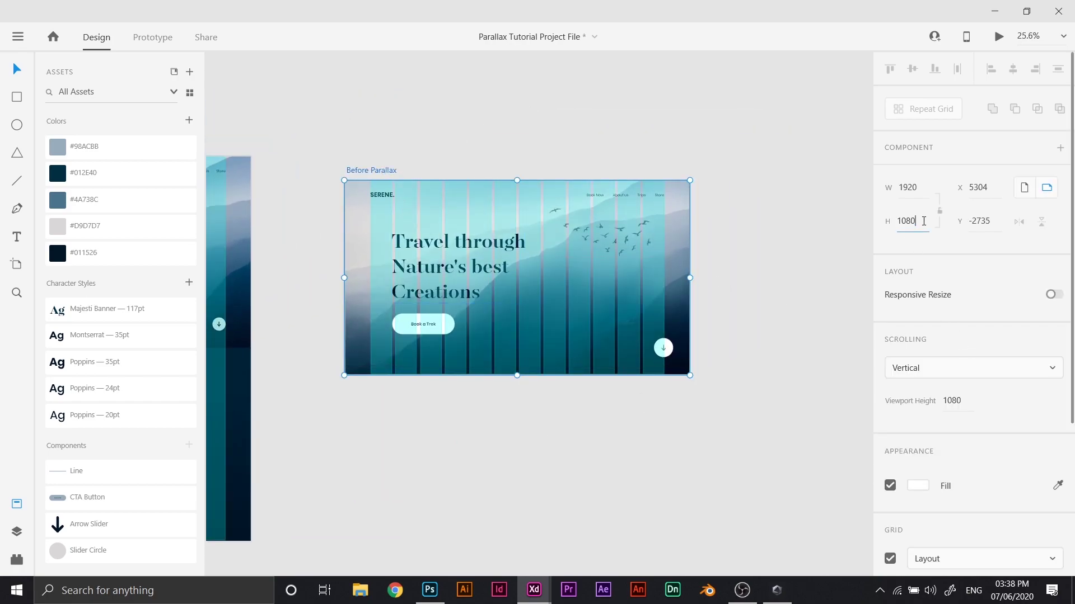
type("*2")
key("Return")
left_click_drag(666, 405, 711, 293)
left_click(748, 293)
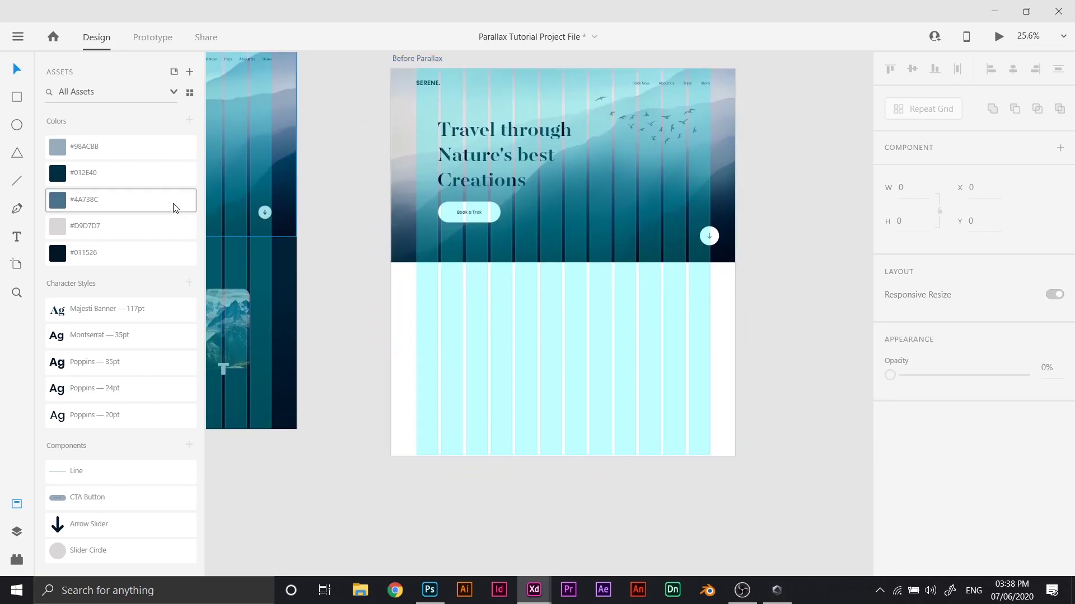
Step: Draw a rectangle in the empty section of the Before Parallax artboard and set its size to 1920 × 1080
left_click(12, 98)
left_click_drag(453, 287, 710, 391)
left_click(923, 190)
type("192")
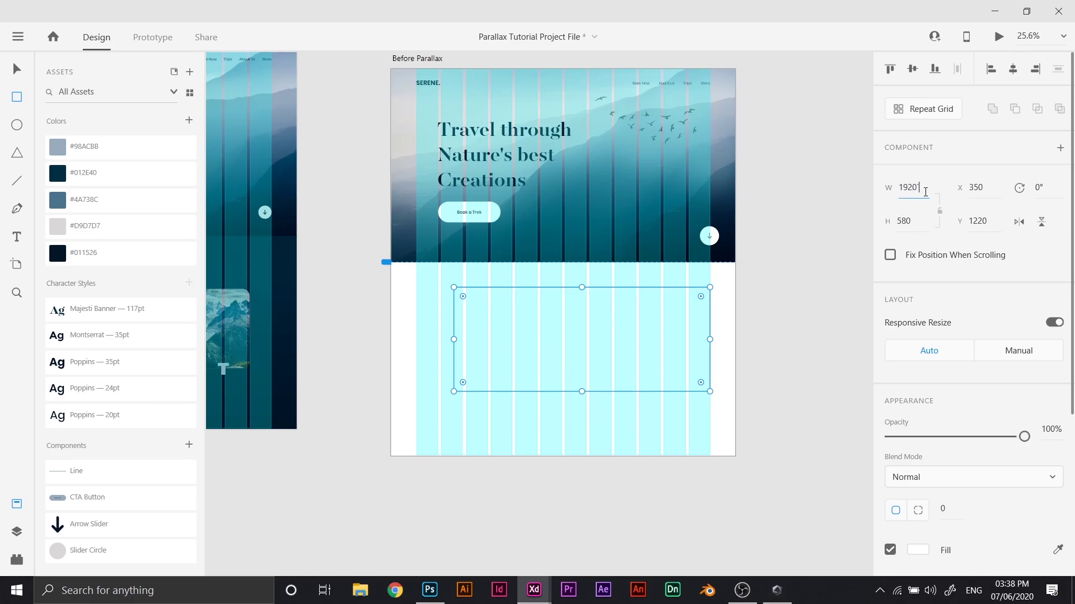
key("Tab")
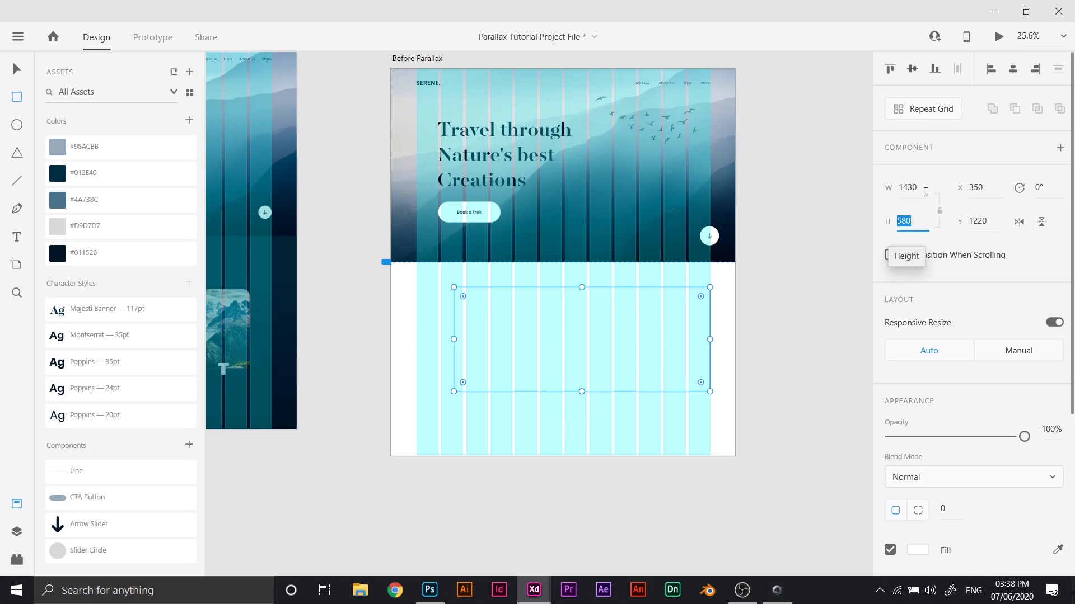
left_click(925, 192)
type("1920")
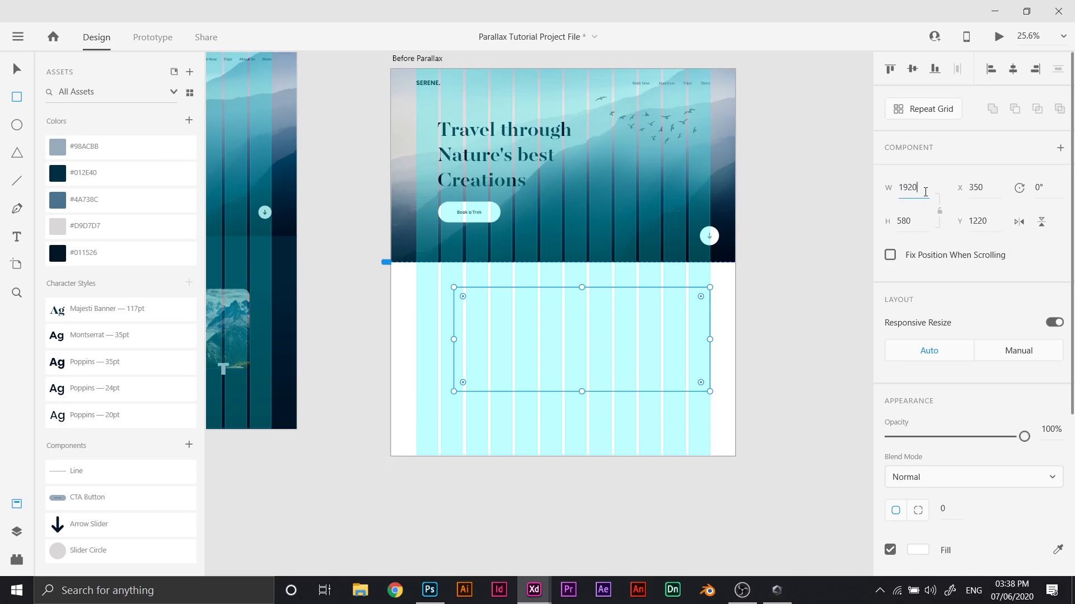
key("Tab")
type("1080")
key("Return")
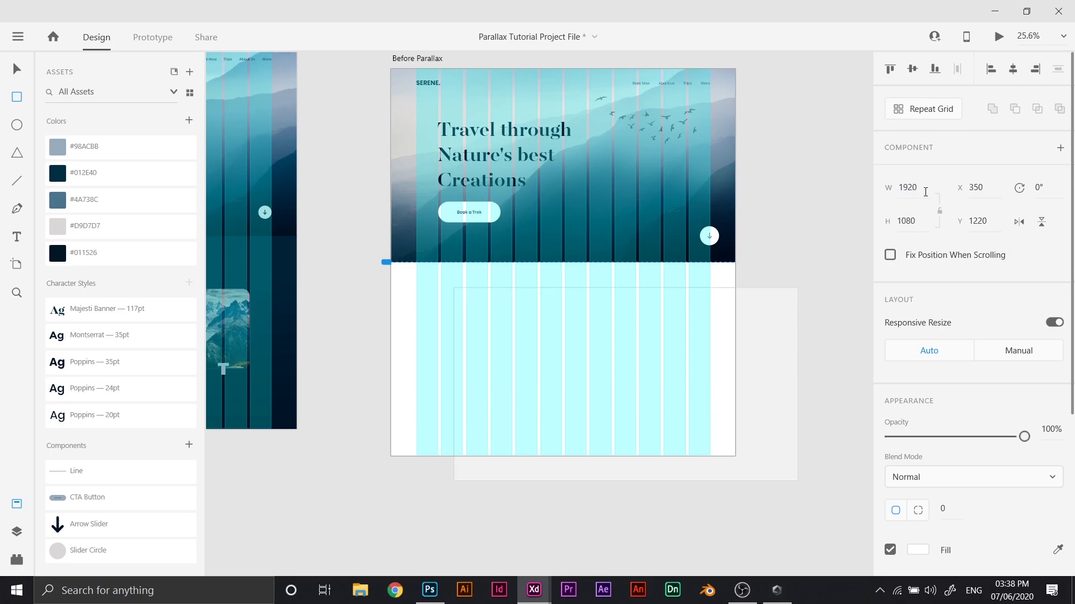
Step: Move the 1920 × 1080 rectangle to X 0, Y 1080 so it covers the artboard's lower half
left_click(17, 69)
left_click_drag(718, 427, 656, 407)
left_click(796, 395)
scroll(626, 367, "up", 5)
scroll(623, 367, "down", 3)
scroll(624, 368, "down", 2)
Step: Inspect the width and height of the first photo card on the Referance artboard
left_click_drag(522, 338, 636, 312)
left_click_drag(608, 374, 527, 381)
left_click_drag(345, 303, 612, 301)
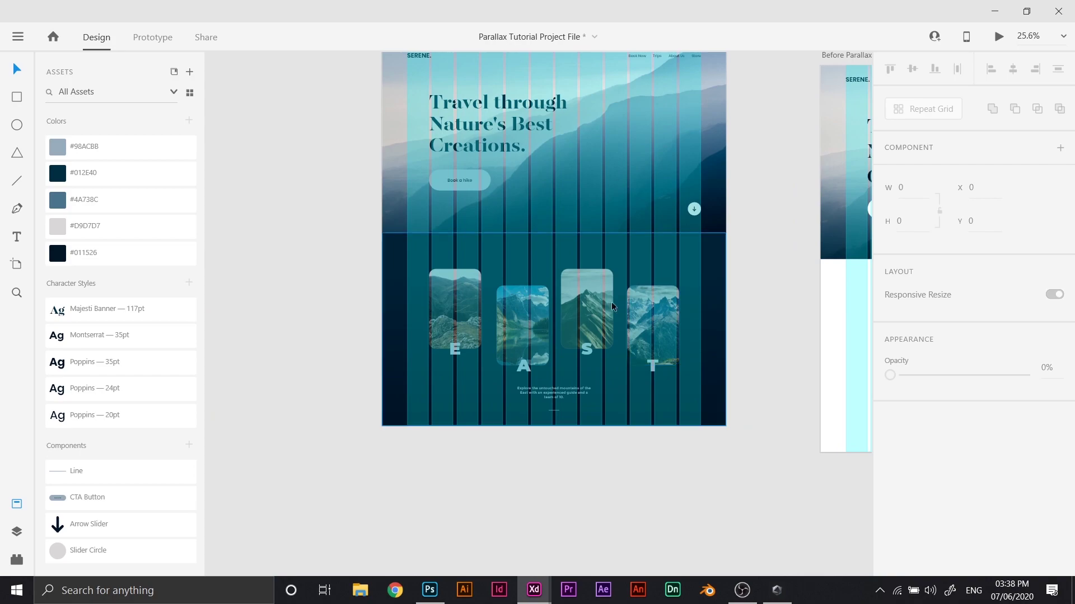
left_click(467, 311)
left_click_drag(923, 192, 890, 191)
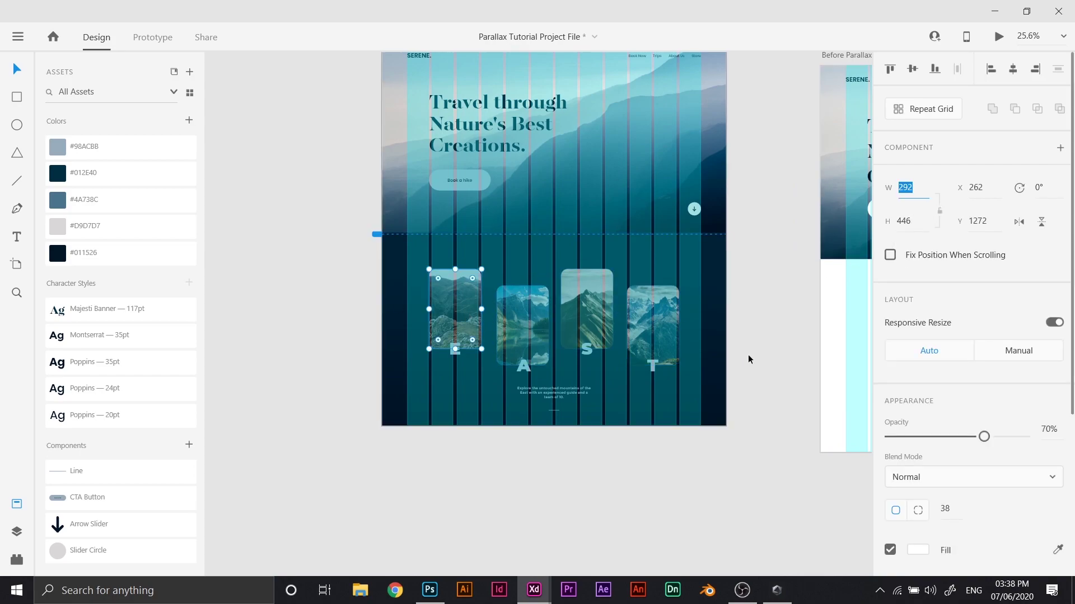
left_click_drag(922, 224, 883, 225)
left_click_drag(920, 190, 895, 190)
left_click(747, 345)
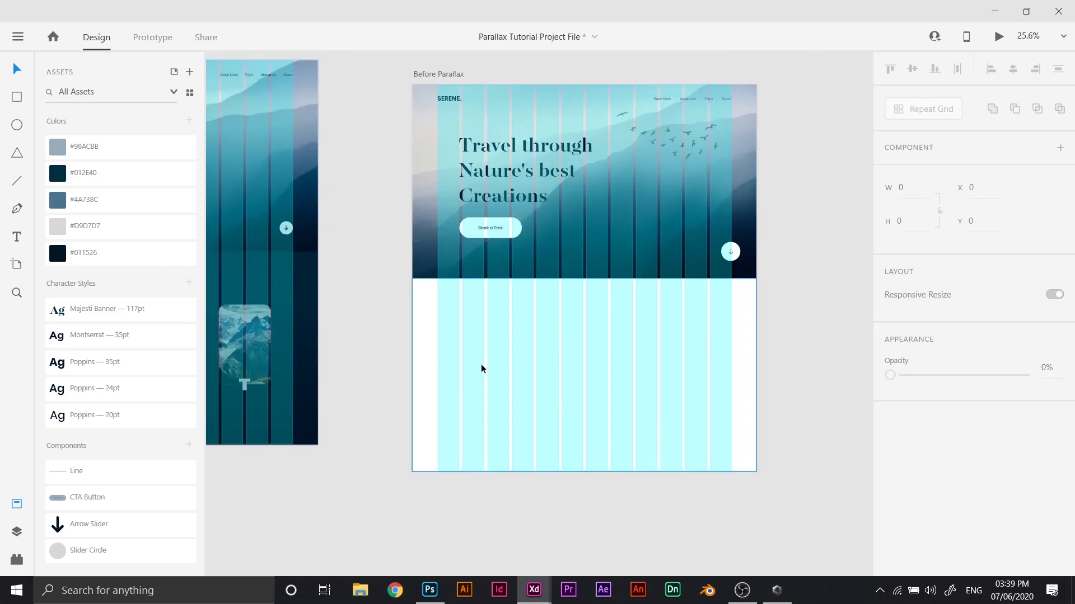
Step: Draw a 292 × 446 card rectangle in the white section, aligned with the headline's left edge at X 262
scroll(482, 368, "up", 3)
left_click(16, 98)
left_click_drag(343, 233, 432, 345)
left_click(922, 220)
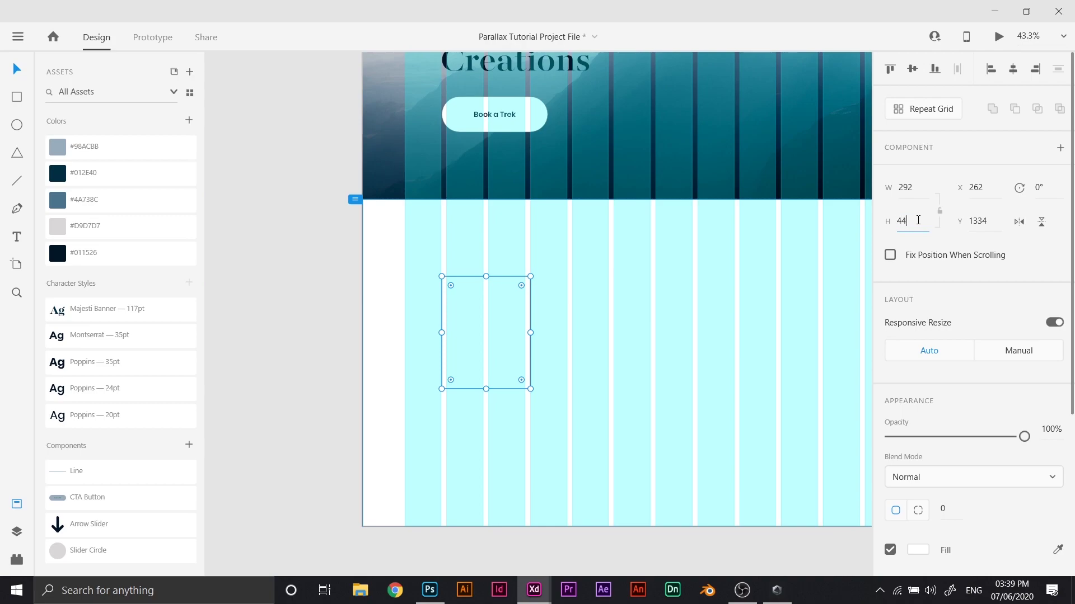
key("Return")
left_click(562, 343)
scroll(562, 342, "up", 3)
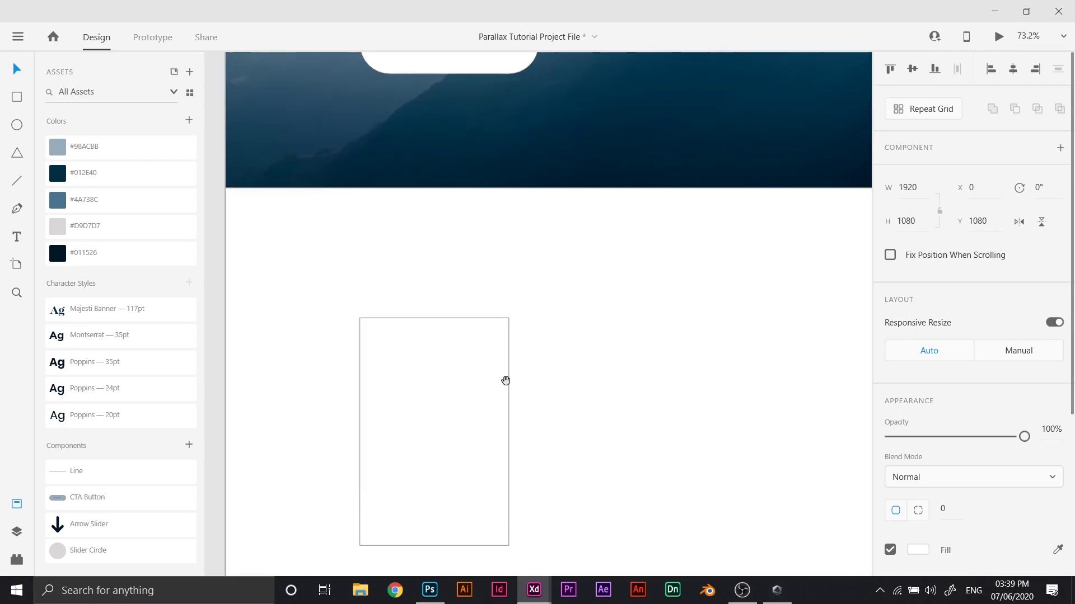
scroll(494, 445, "down", 5)
Step: Fill the card with dark red and turn off the border of the white background rectangle
left_click(515, 353)
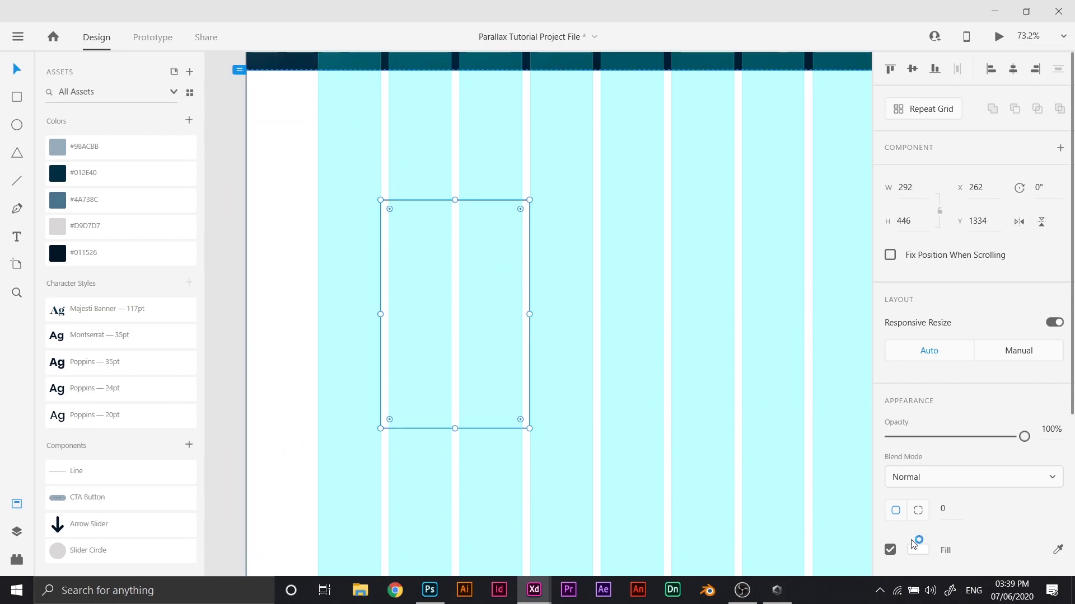
scroll(929, 365, "down", 5)
left_click(918, 314)
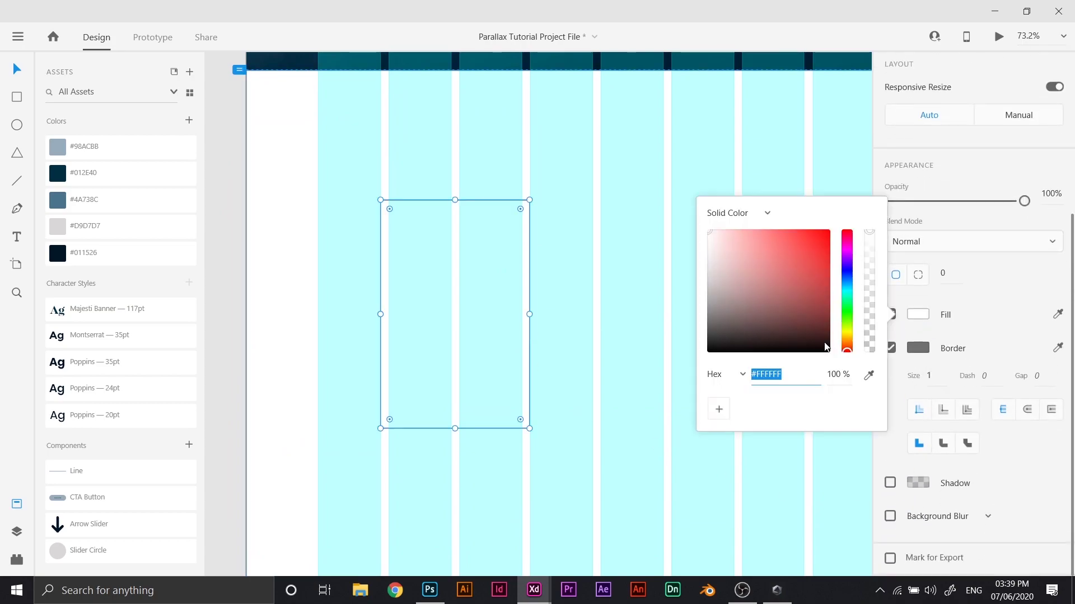
left_click(798, 325)
left_click(846, 446)
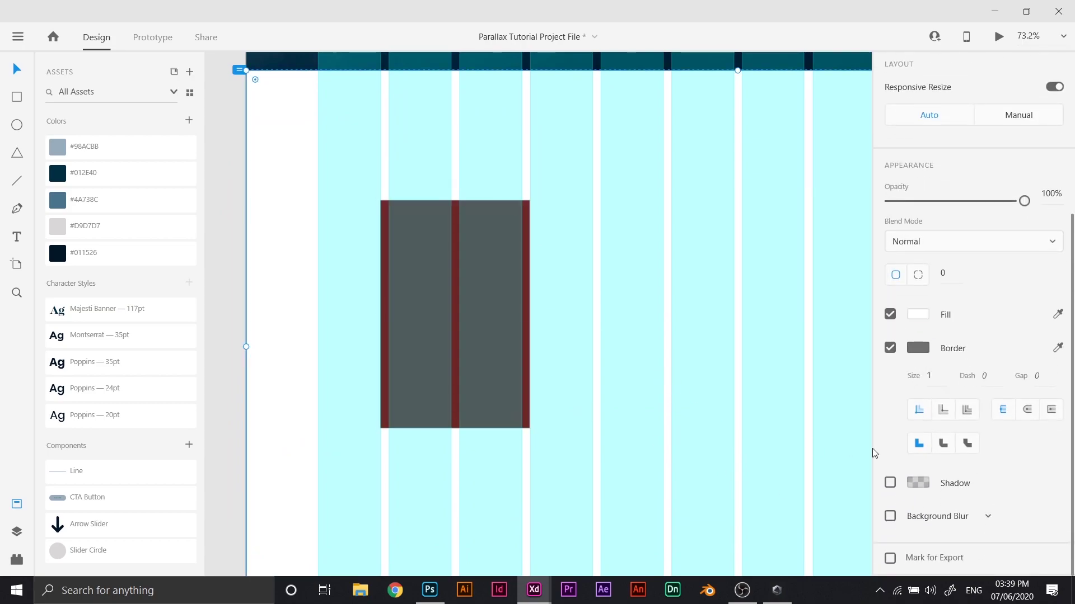
left_click(889, 349)
Step: Shift the card slightly up to Y 1326 and round its corners to a radius of 30
left_click_drag(477, 322, 479, 319)
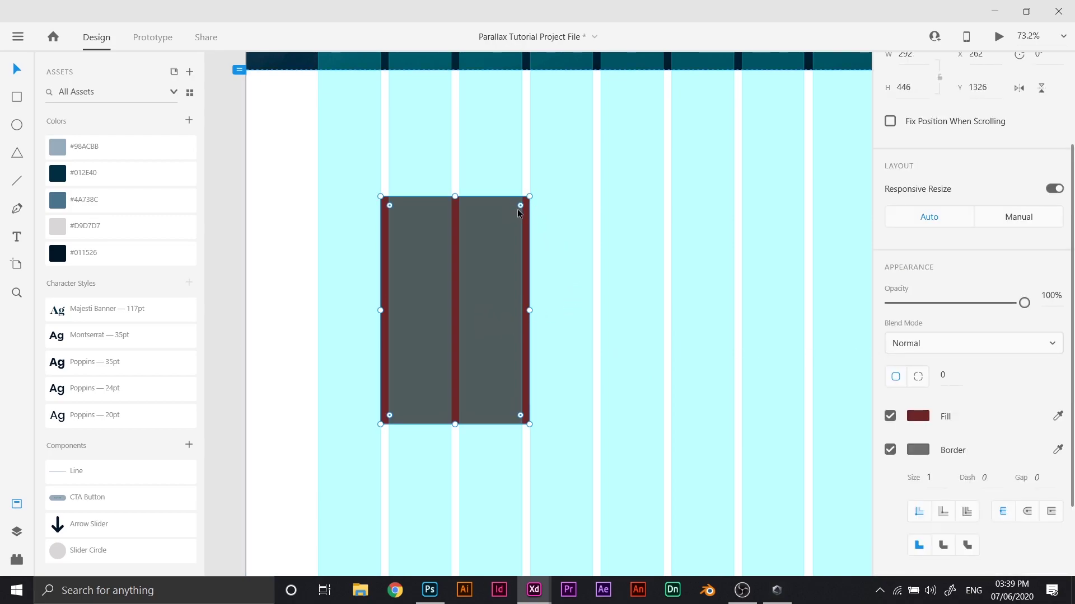
left_click_drag(521, 208, 516, 212)
left_click(581, 200)
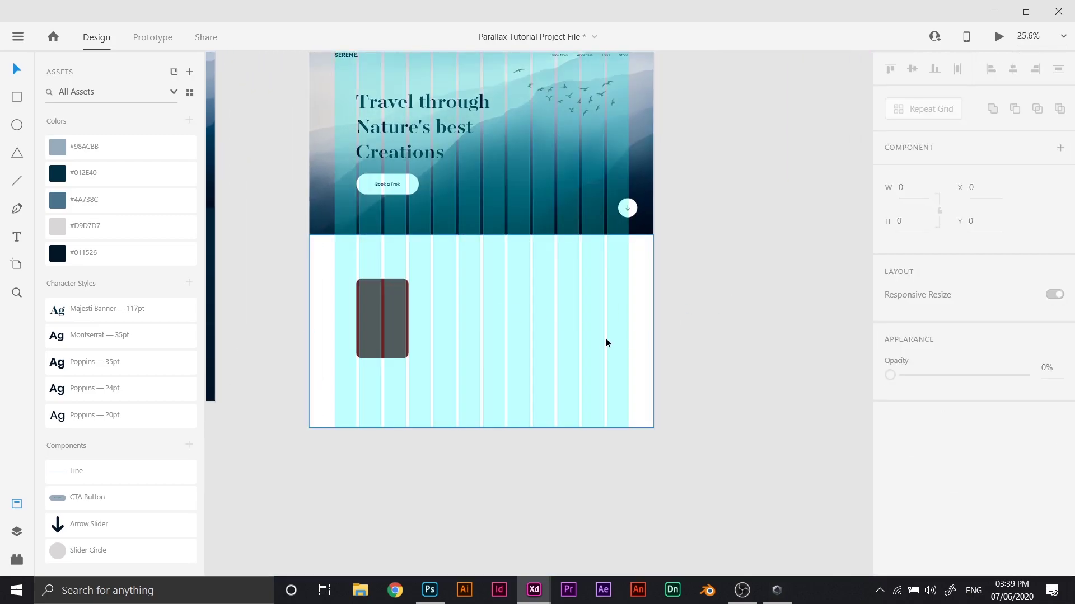
Step: Turn the red card into a repeat grid and extend it horizontally to four cards
scroll(750, 312, "up", 2)
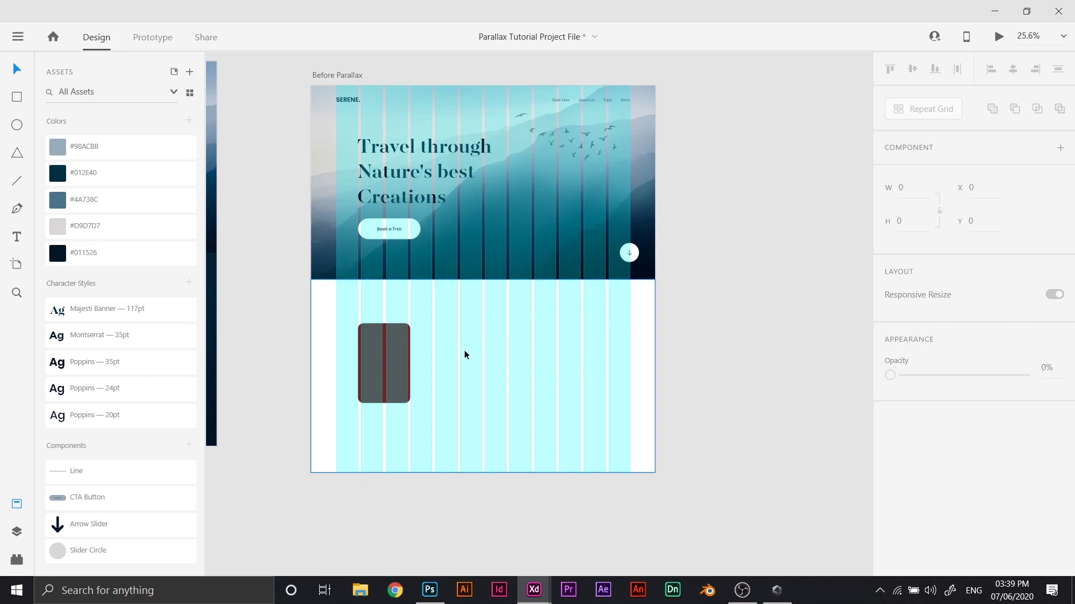
left_click_drag(479, 302, 481, 349)
left_click(385, 410)
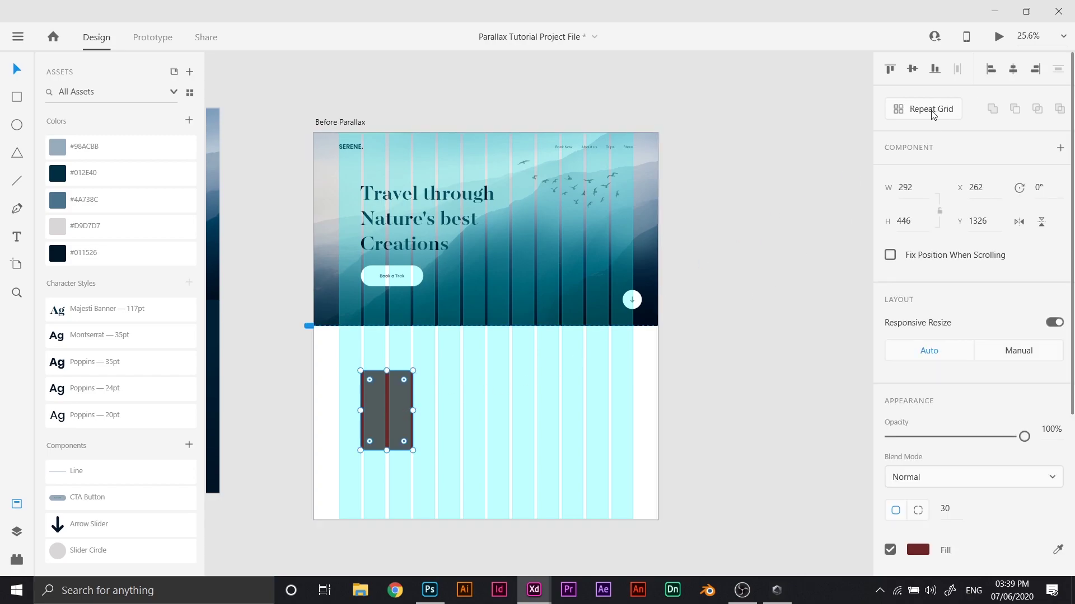
left_click(931, 112)
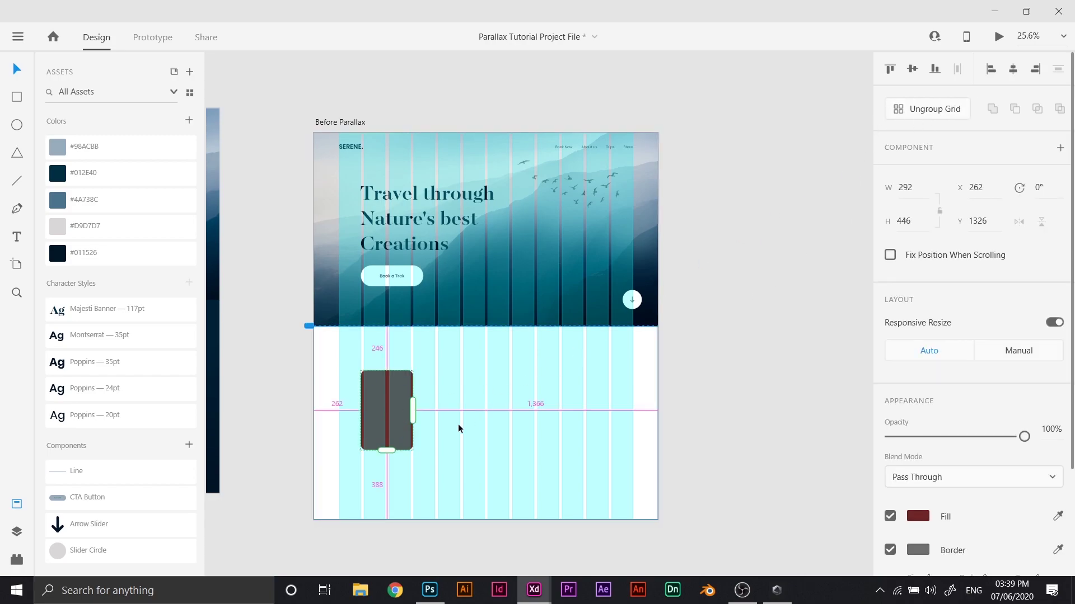
scroll(469, 416, "up", 4)
left_click_drag(408, 346, 697, 347)
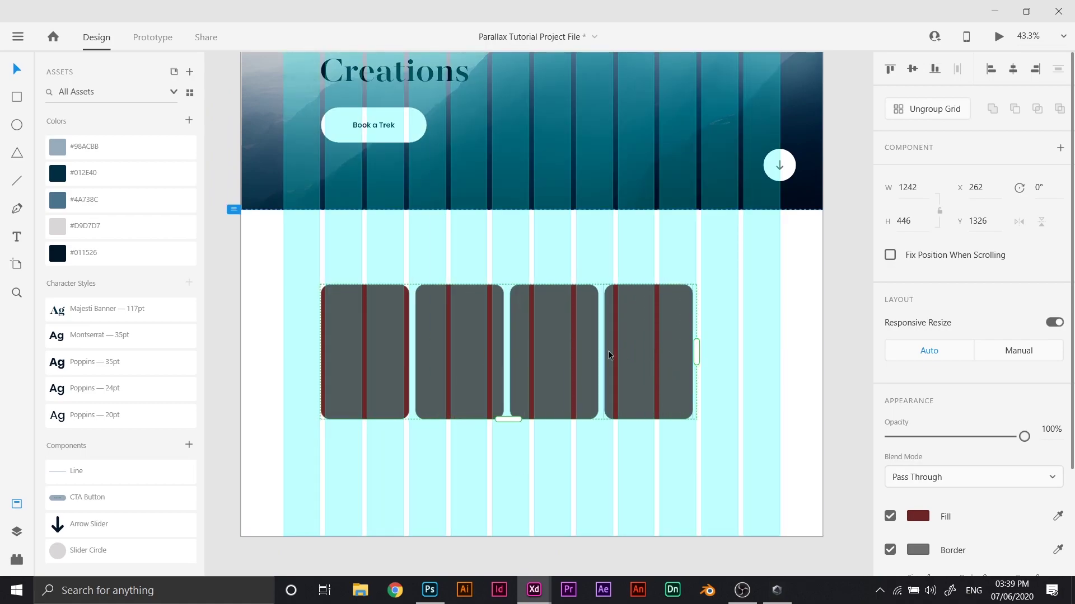
Step: Widen the gaps in the repeat grid so the four cards spread evenly across the layout columns
scroll(443, 483, "up", 4)
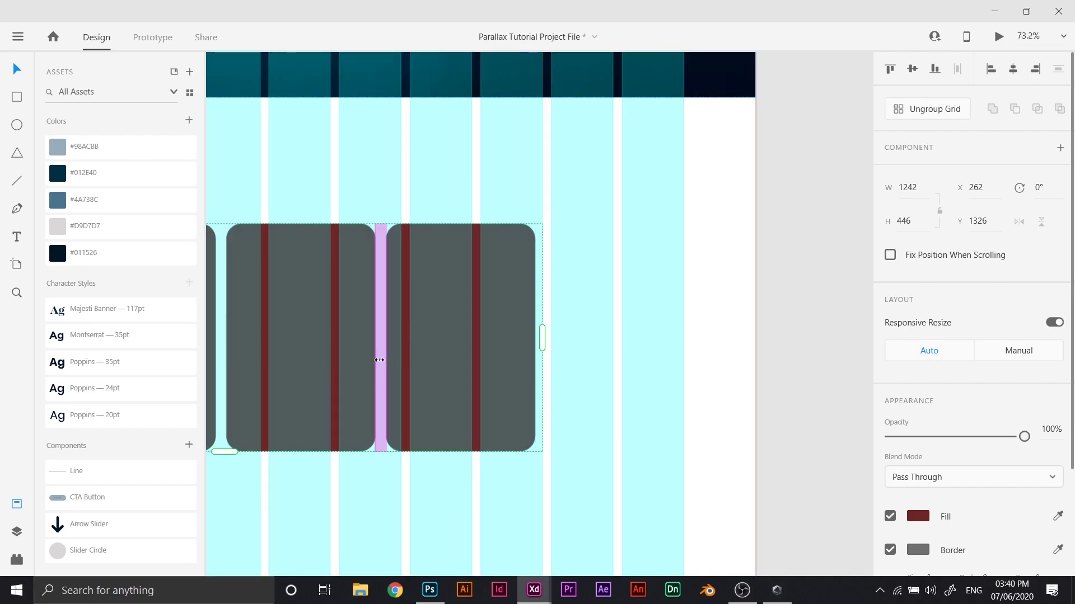
left_click_drag(379, 360, 465, 355)
left_click(636, 381)
scroll(551, 390, "down", 5)
left_click_drag(364, 417, 506, 413)
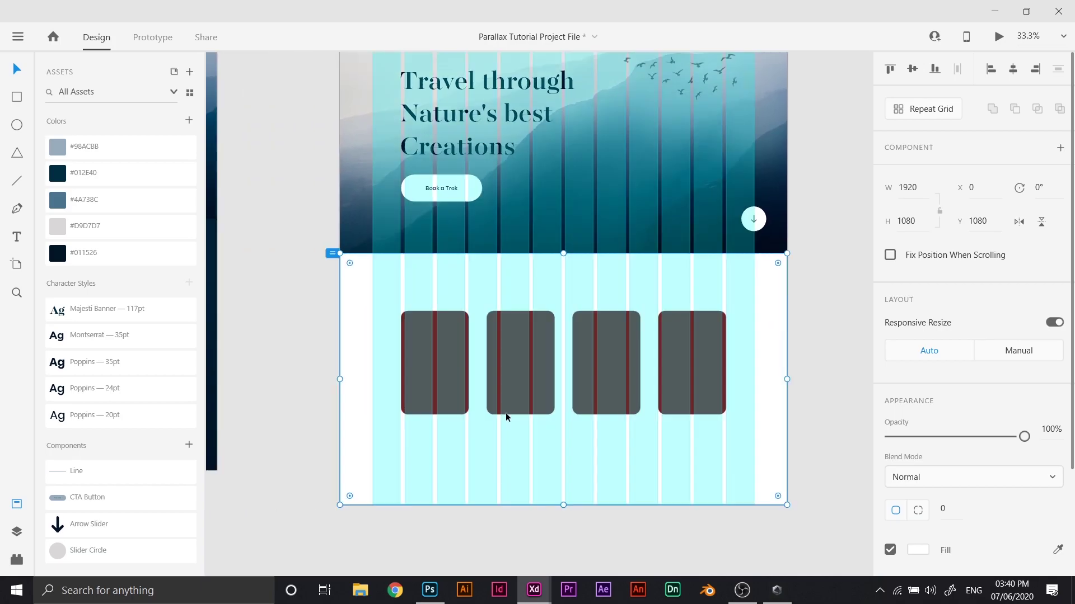
scroll(748, 435, "down", 3)
left_click_drag(672, 441, 570, 477)
left_click_drag(648, 478, 441, 419)
key("ctrl+z")
scroll(591, 462, "up", 4)
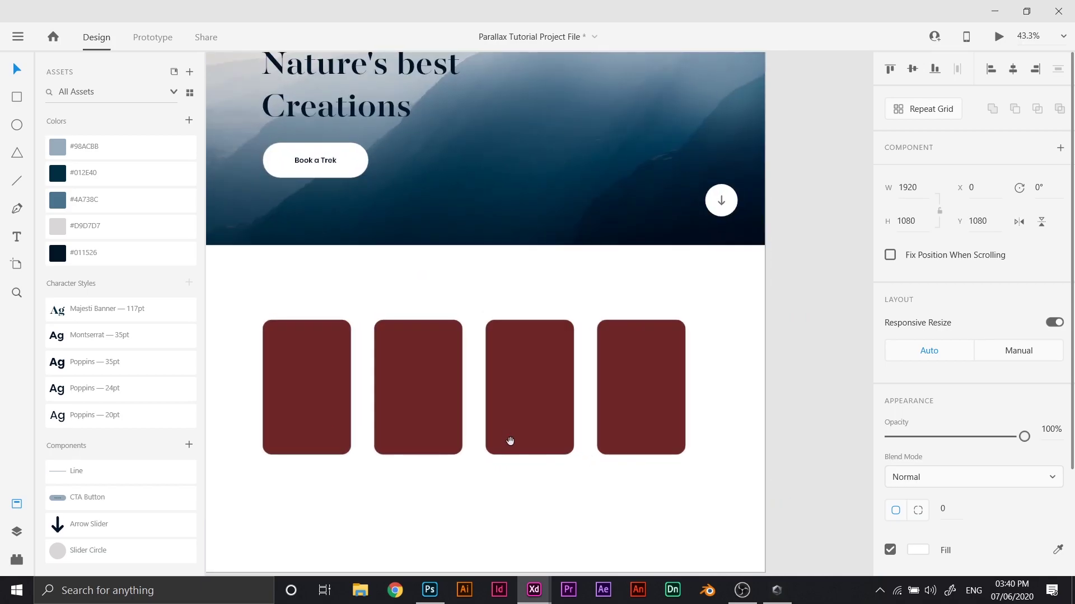
Step: Fill the four repeat-grid cards with the cagatay-orhan, etienne-bosiger, mark-koch and simon-fitall photos from the Resources folder in File Explorer
left_click(576, 367)
left_click(949, 108)
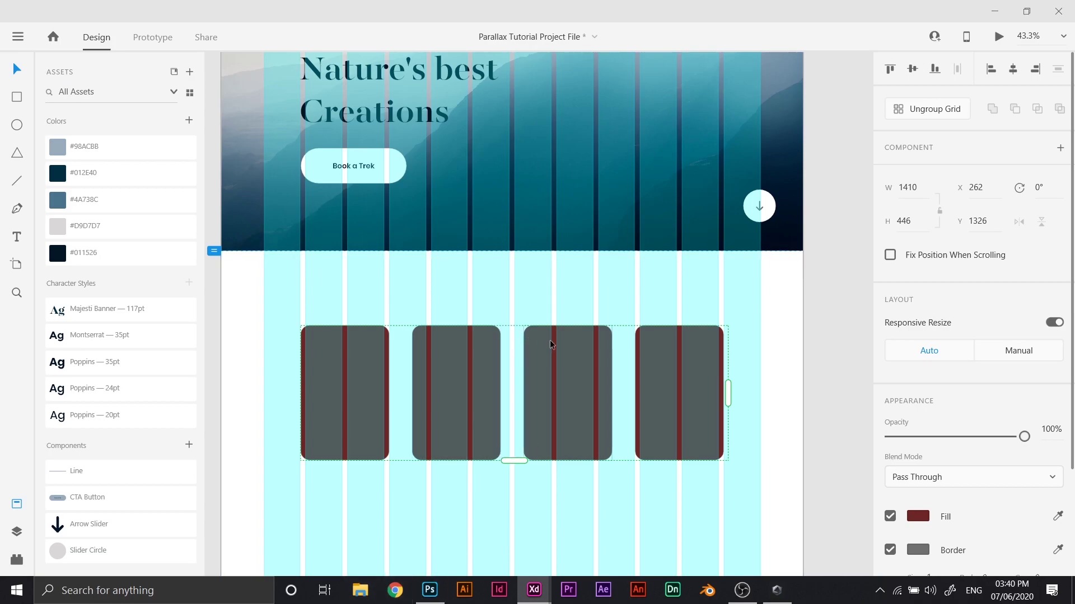
key("super+e")
left_click_drag(894, 466, 355, 384)
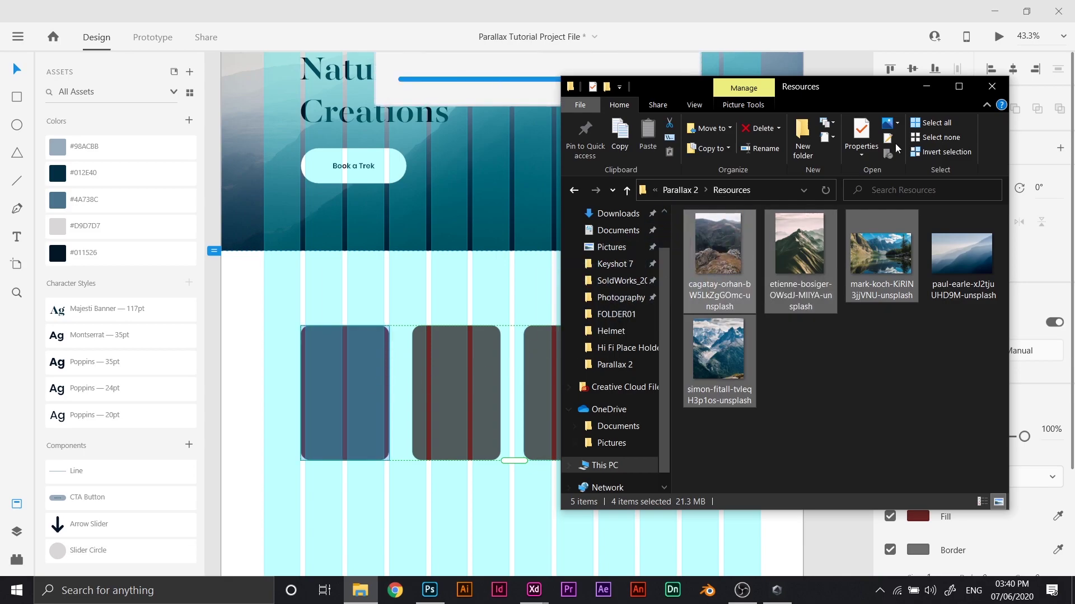
left_click(927, 86)
scroll(672, 360, "down", 2)
left_click_drag(644, 380, 571, 329)
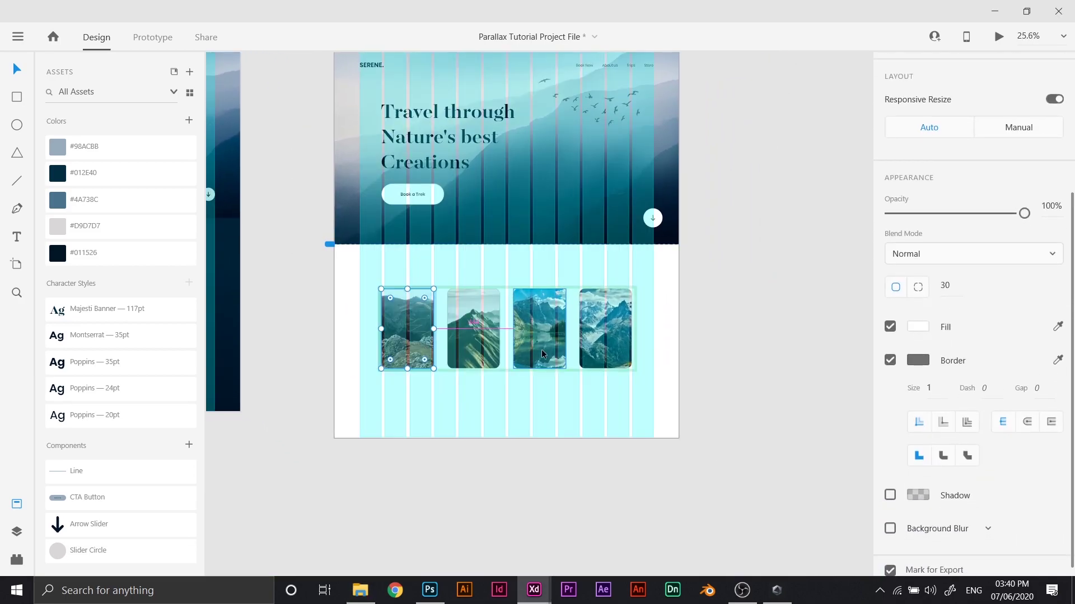
scroll(485, 357, "up", 3)
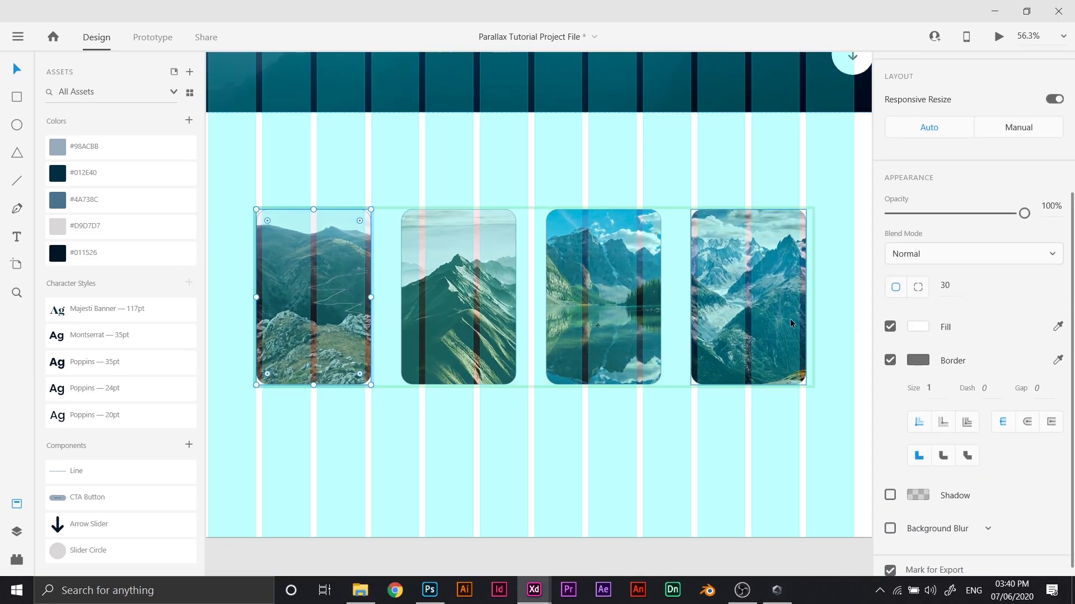
Step: Ungroup the repeat grid of photo cards into four separate cards
left_click(734, 442)
left_click(782, 301)
scroll(781, 301, "down", 2)
left_click_drag(781, 302, 625, 349)
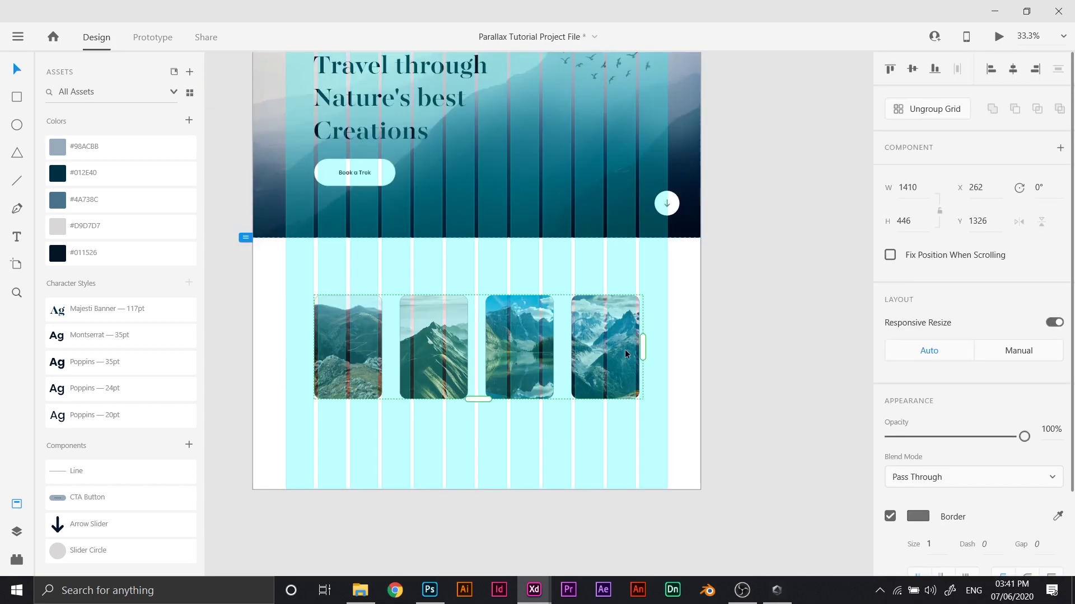
left_click(927, 114)
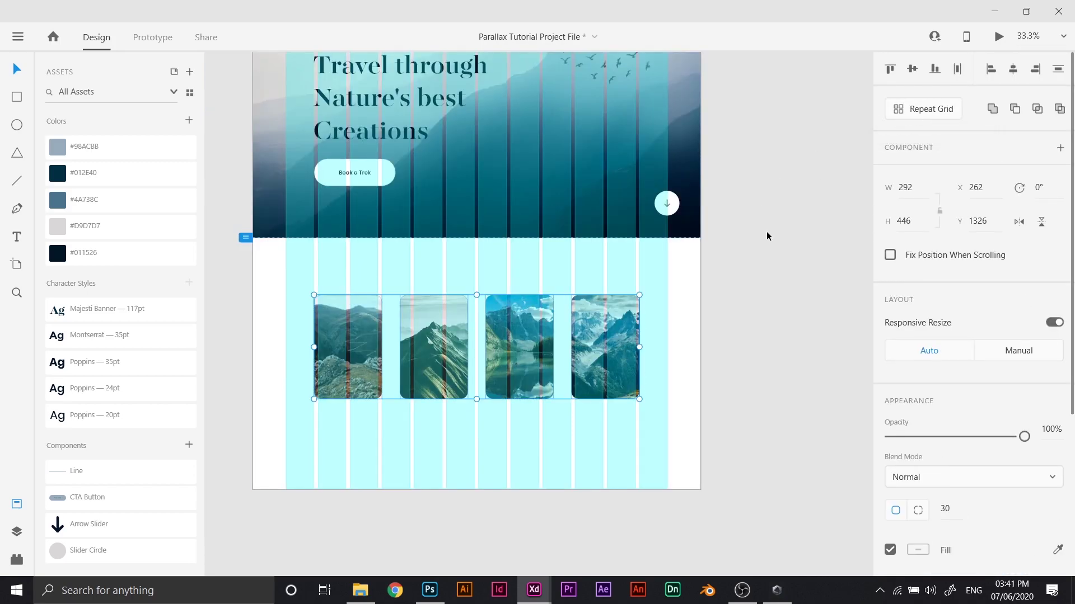
Step: Select the first card on its own and open the second card's photo inside its frame to check its cropping
scroll(759, 225, "up", 4)
left_click(308, 305)
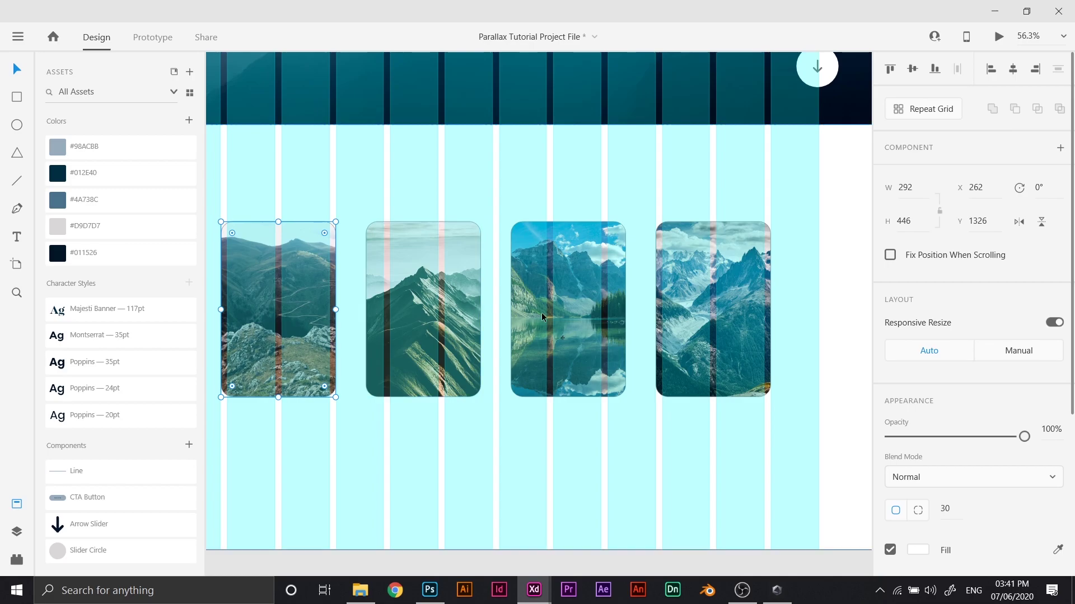
double_click(429, 298)
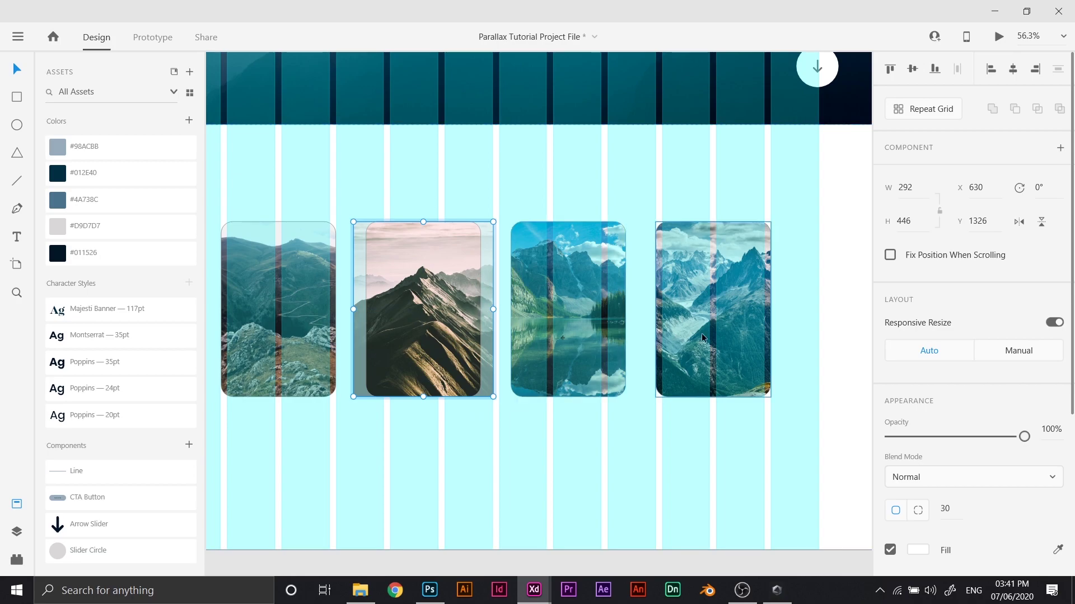
left_click(791, 318)
Step: Inspect the text formatting of the letter E on the first card of the Referance artboard
scroll(595, 305, "down", 3)
mouse_move(469, 354)
left_mouse_down()
mouse_move(444, 378)
mouse_move(614, 405)
left_mouse_up()
scroll(393, 362, "down", 2)
left_click_drag(345, 305, 597, 327)
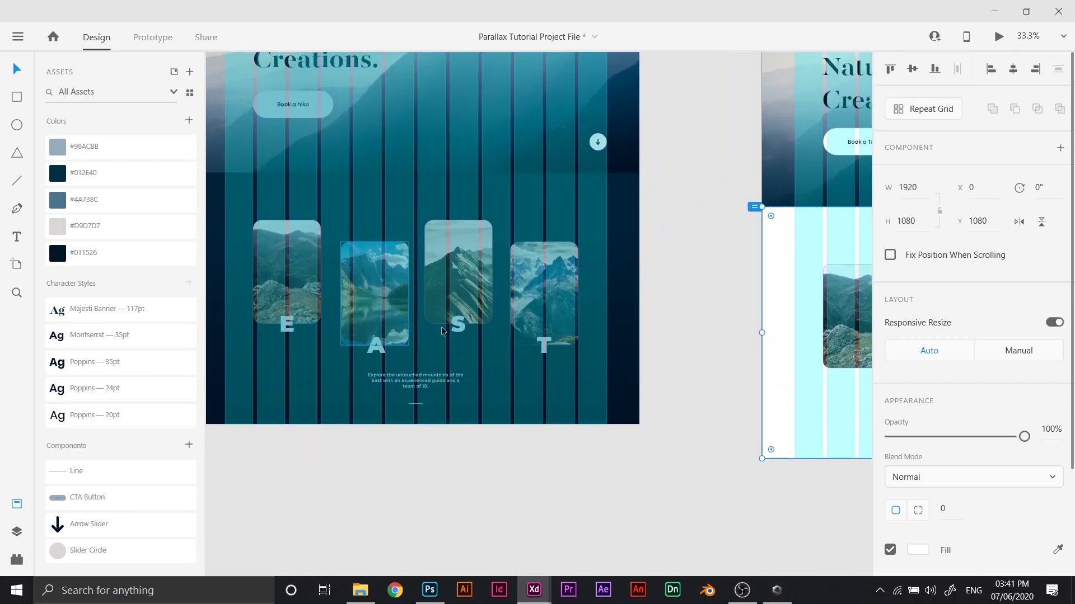
left_click(285, 326)
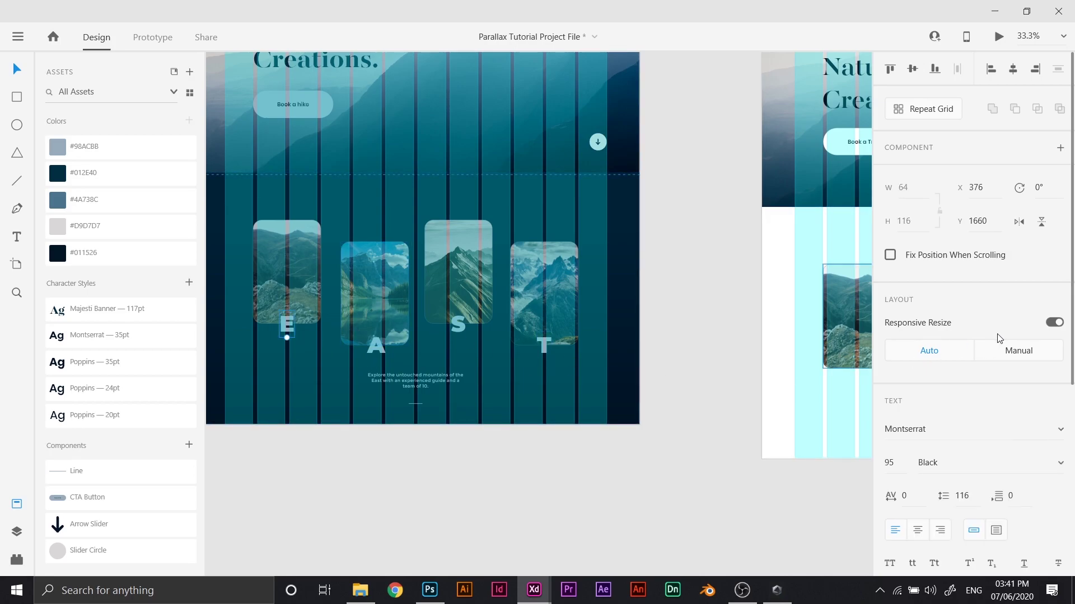
Step: Add a text object reading "e" just below the first photo card on the Before Parallax artboard
left_click(739, 458)
left_click_drag(726, 358, 220, 310)
scroll(470, 376, "up", 4)
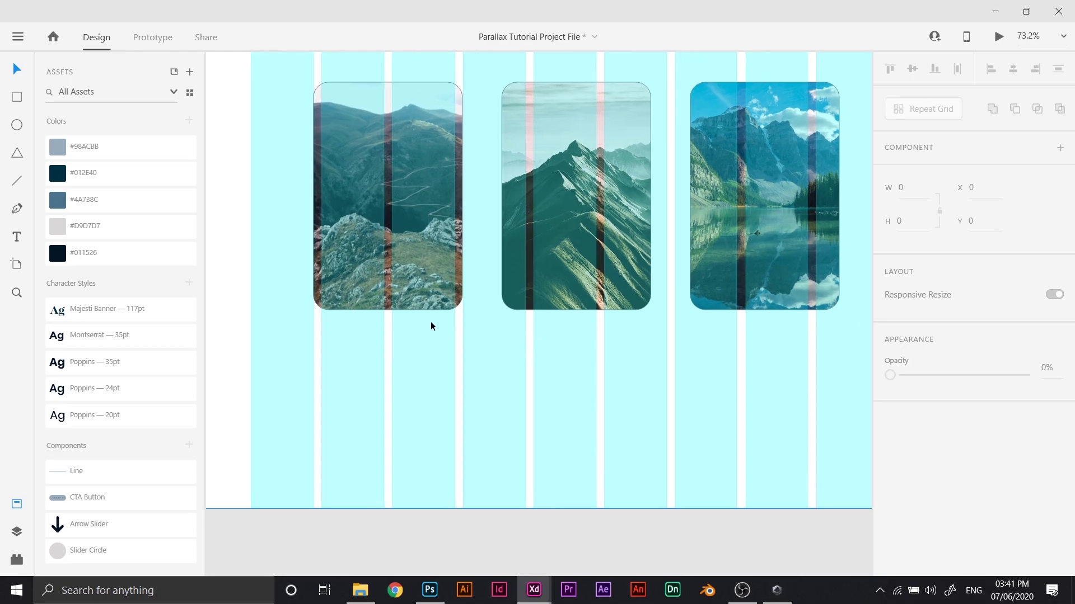
key("t")
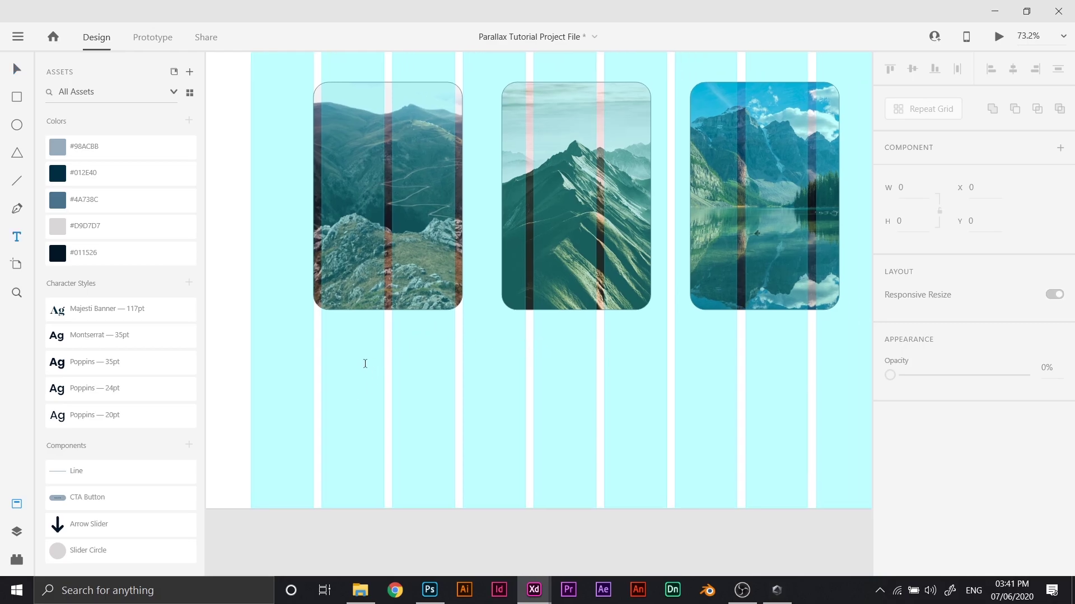
left_click(371, 363)
type("e")
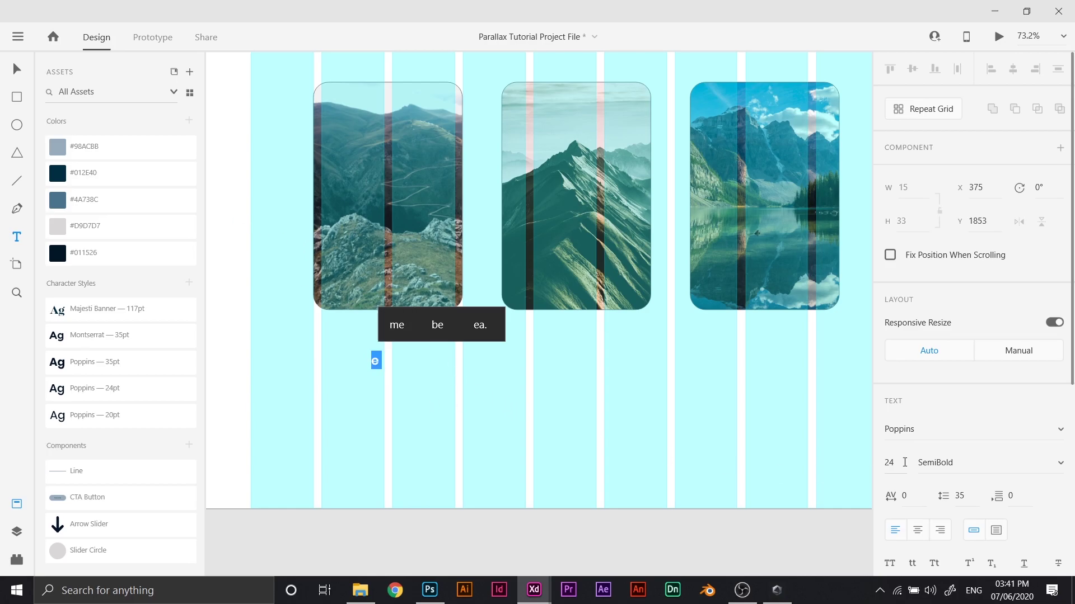
Step: Format the letter below the first card as uppercase Montserrat Black at size 95
scroll(907, 486, "down", 5)
left_click(890, 261)
left_click(955, 131)
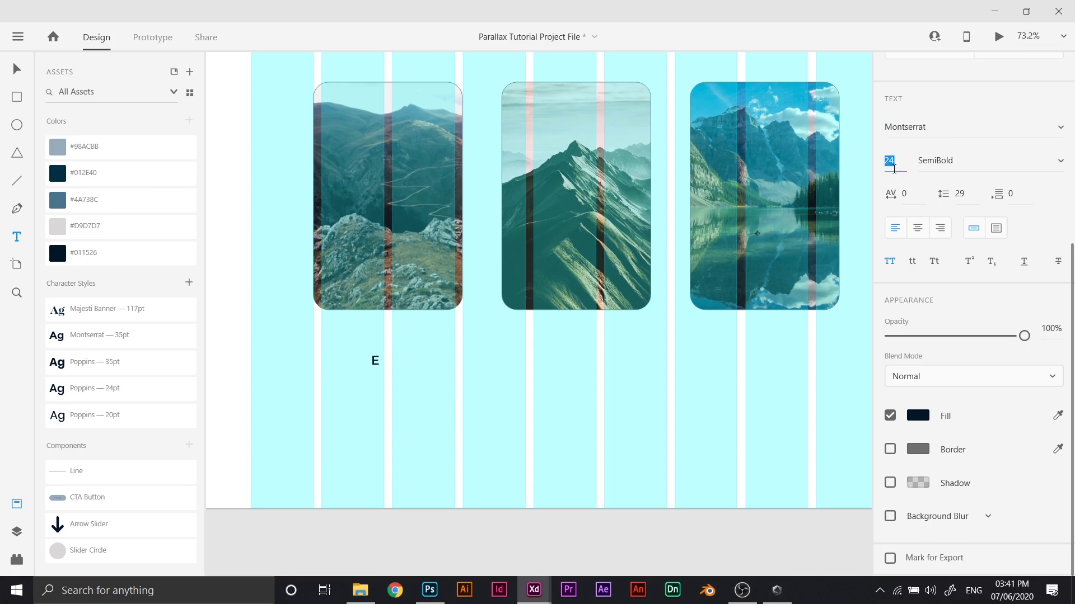
key("Return")
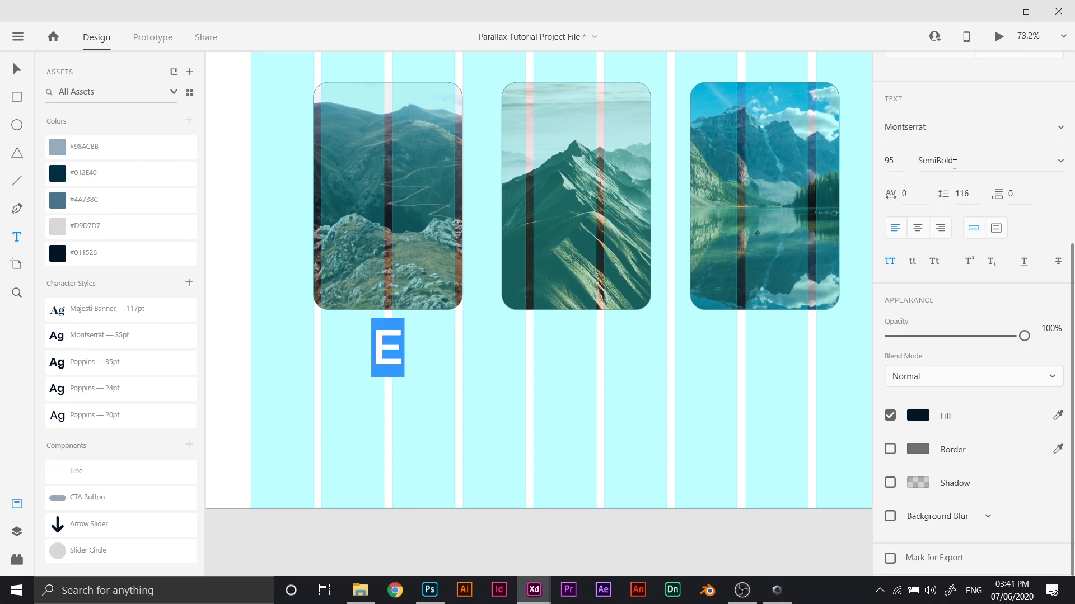
key("Escape")
left_click(1053, 173)
scroll(961, 241, "down", 1)
left_click(960, 271)
Step: Move the E up so it overlaps the bottom edge of the first card at its centre, about X 376, Y 1714
left_click(18, 68)
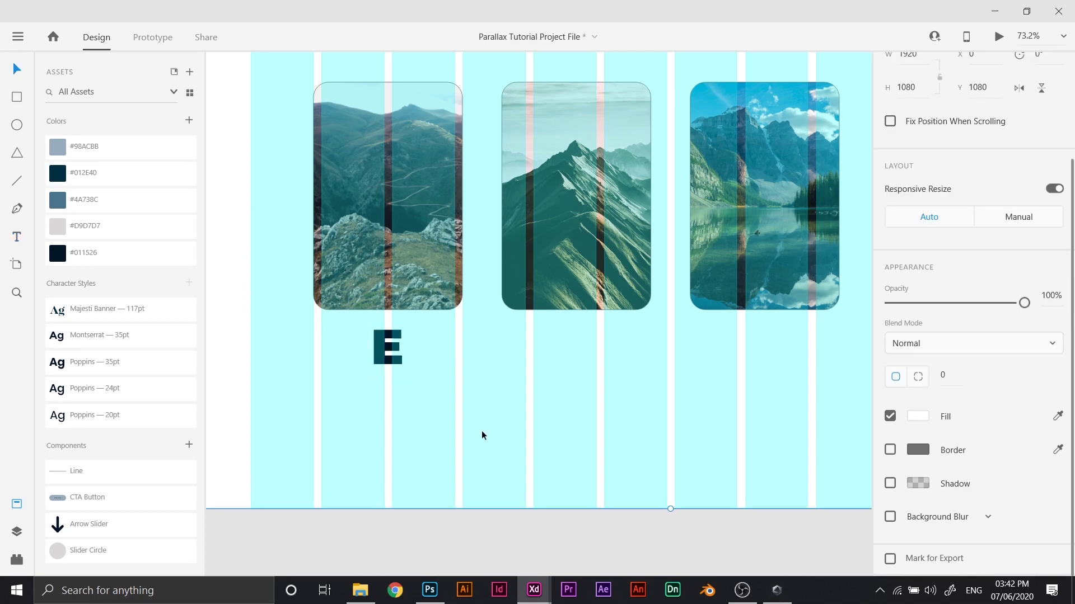
scroll(488, 432, "up", 3)
left_click_drag(526, 353, 532, 318)
scroll(582, 372, "down", 1)
scroll(582, 371, "down", 4)
scroll(582, 371, "up", 8)
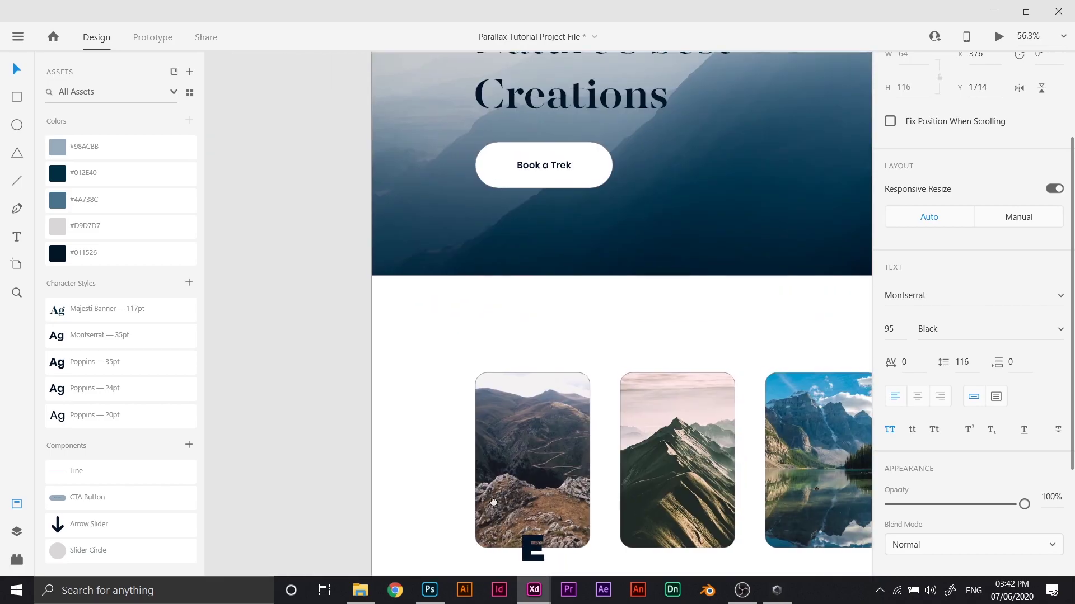
Step: Hide the layout grid on the Before Parallax artboard
key("ctrl+shift+apostrophe")
left_click(401, 173)
scroll(924, 473, "down", 2)
left_click(892, 344)
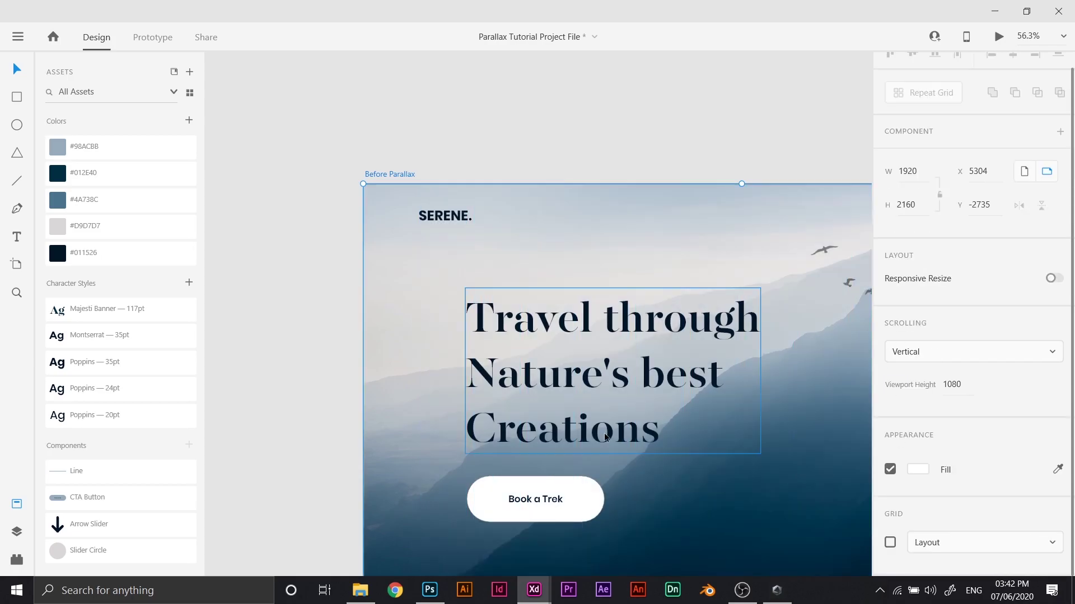
Step: Duplicate the letter E across the row, placing one copy on the bottom edge of each of the other three cards
scroll(696, 502, "down", 4)
left_click_drag(697, 501, 511, 264)
scroll(507, 343, "up", 4)
left_click_drag(507, 343, 608, 117)
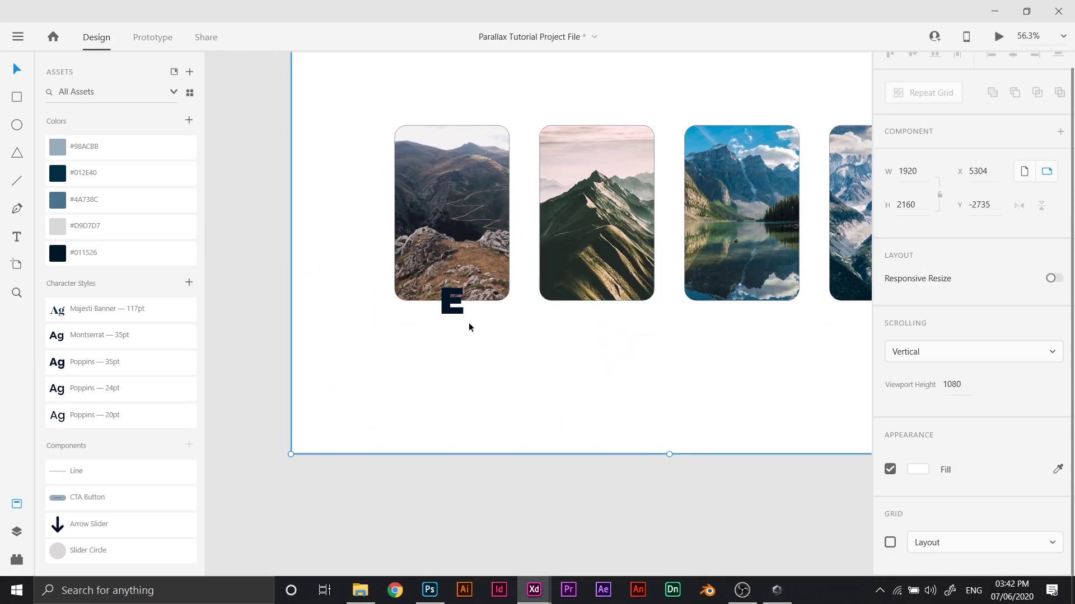
scroll(472, 324, "up", 4)
left_click_drag(495, 332, 429, 350)
left_click_drag(366, 320, 684, 318)
scroll(741, 331, "down", 2)
left_click_drag(719, 361, 369, 404)
left_click_drag(346, 364, 595, 365)
left_click_drag(595, 365, 848, 367)
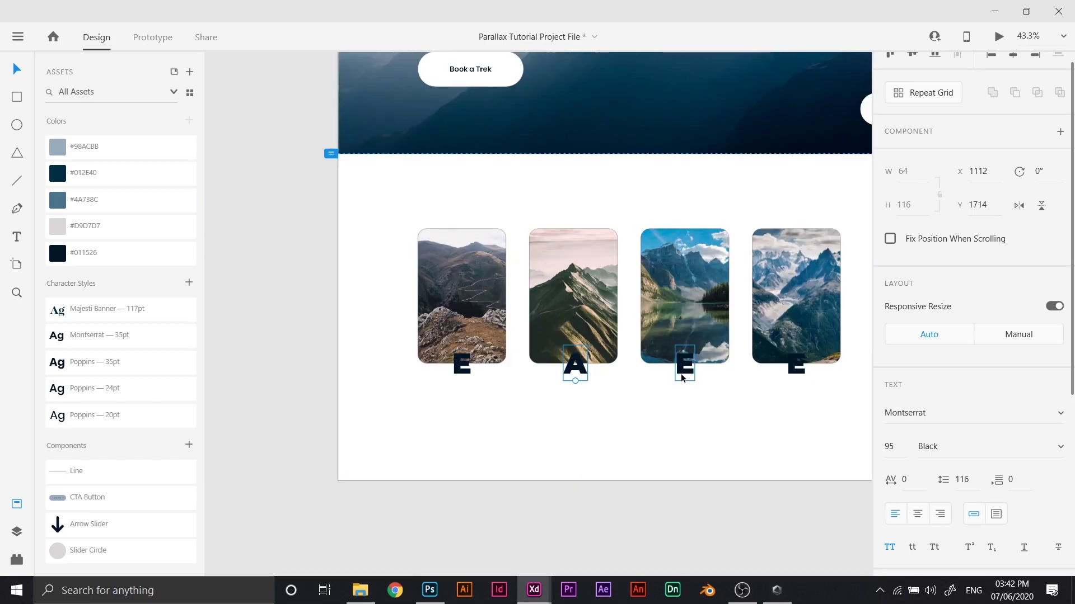
Step: Change the letters on the third and fourth cards to S and T
double_click(685, 374)
type("S")
key("Escape")
left_click(796, 375)
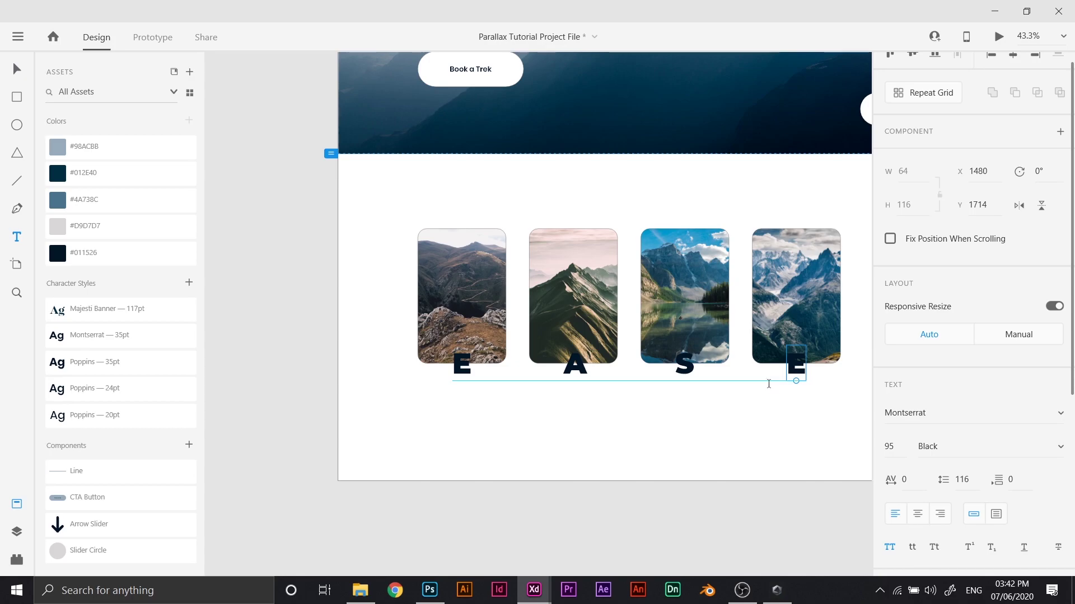
double_click(797, 370)
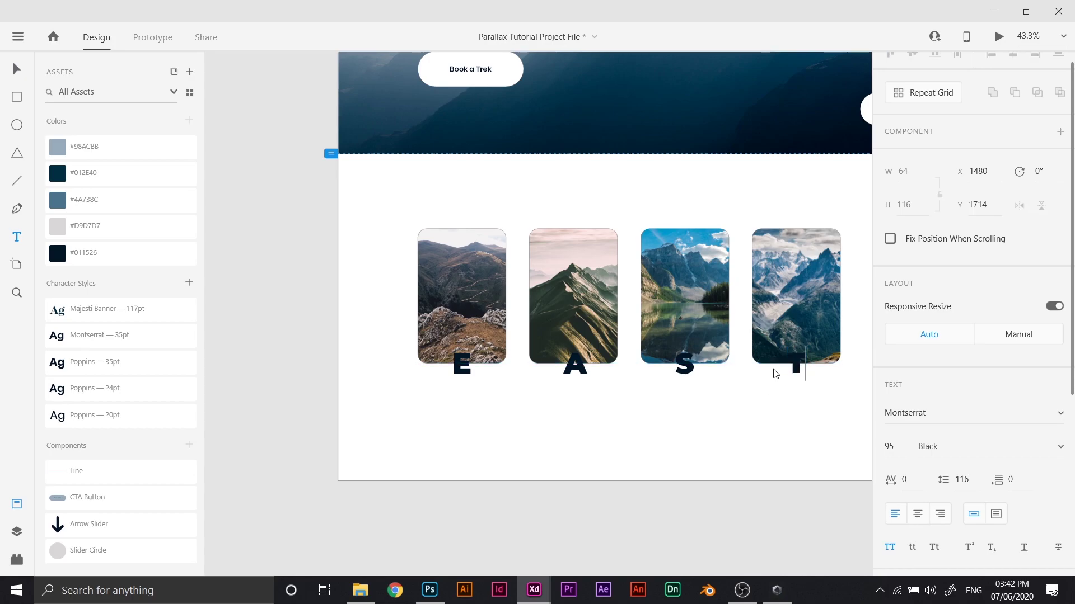
left_click(20, 69)
left_click(502, 454)
Step: Select the description paragraph below the cards on the Referance artboard and inspect its text formatting
scroll(577, 462, "down", 3)
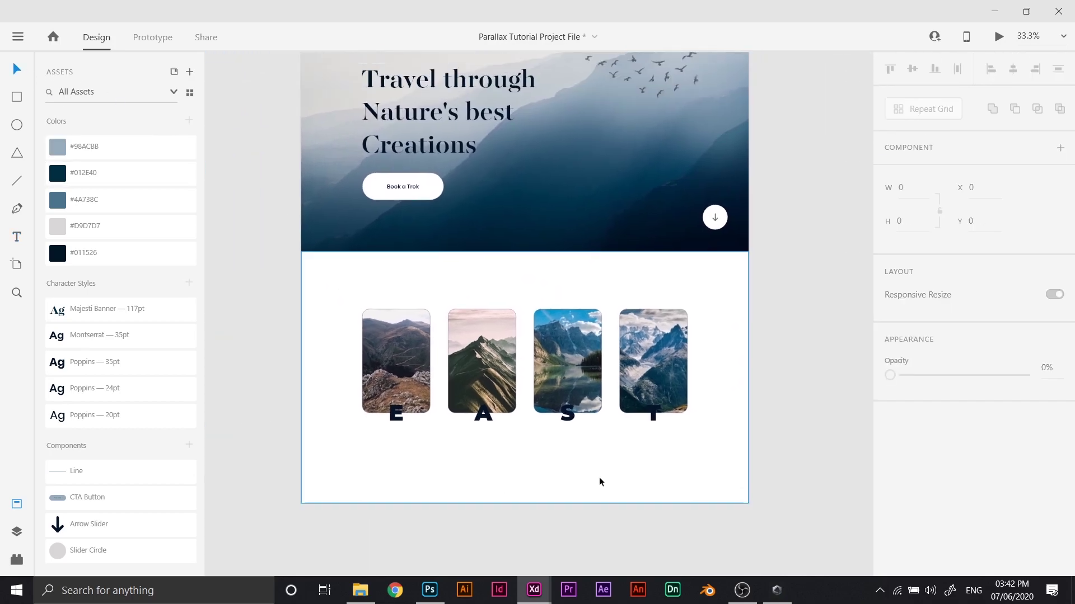
scroll(566, 423, "down", 2)
left_click_drag(434, 432, 685, 406)
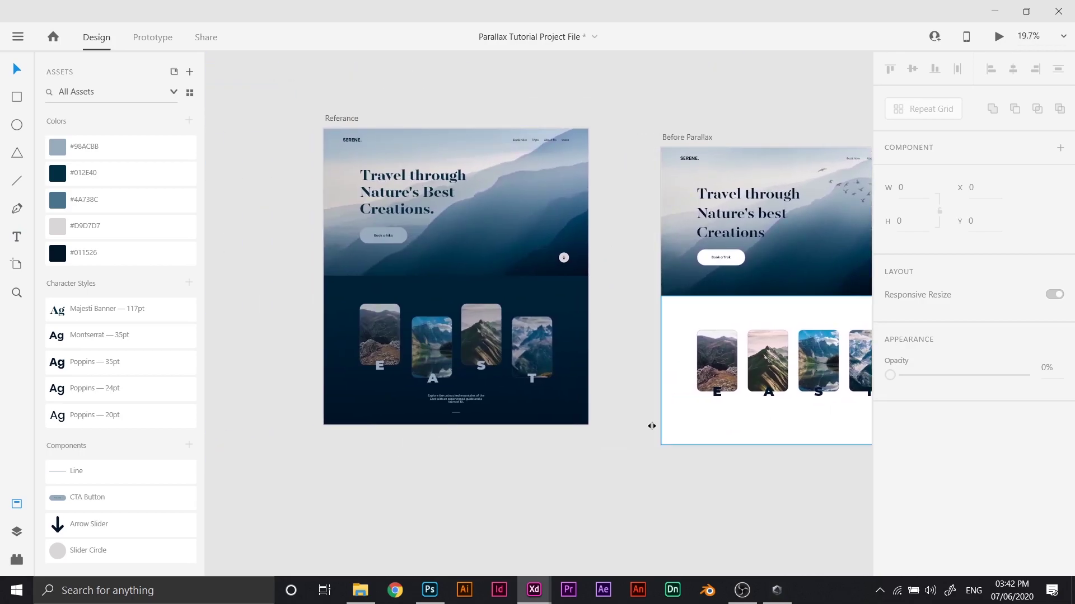
left_click_drag(767, 422, 640, 400)
left_click(305, 376)
scroll(459, 408, "up", 1)
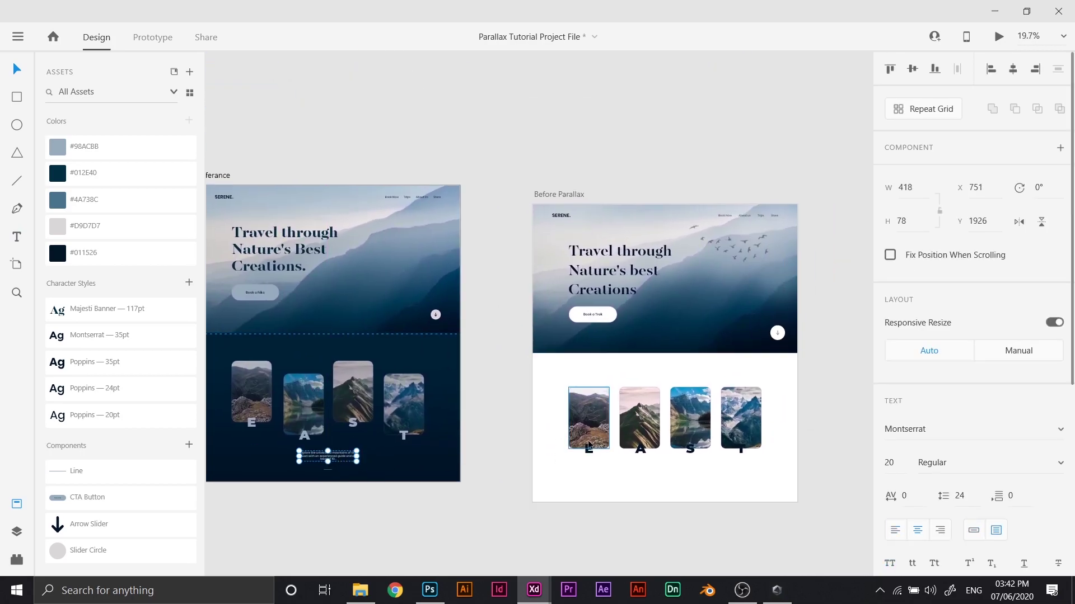
scroll(351, 459, "up", 4)
left_click_drag(351, 460, 582, 351)
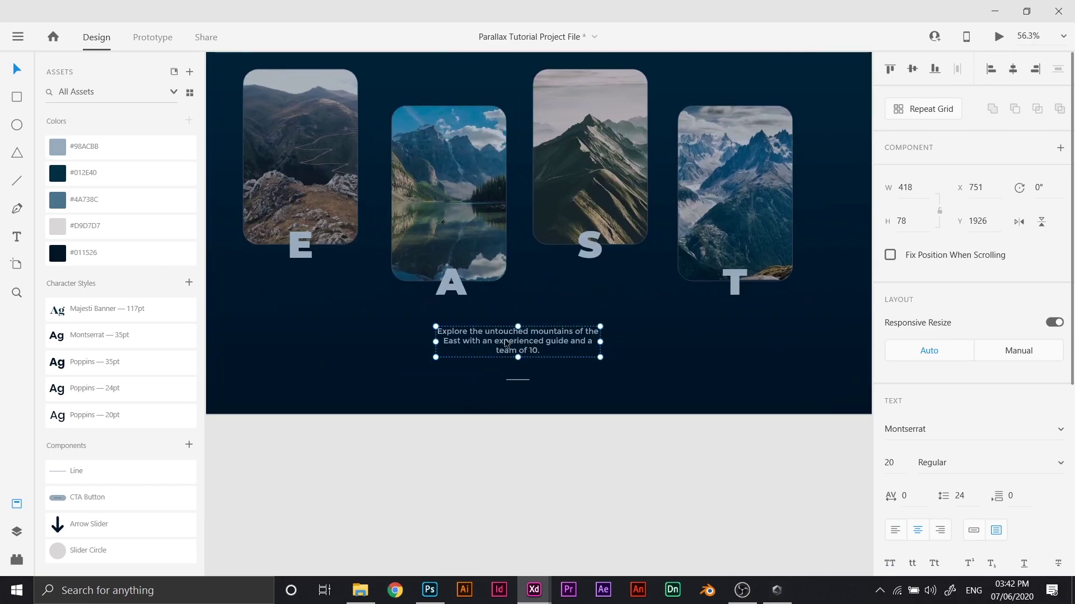
scroll(935, 472, "down", 5)
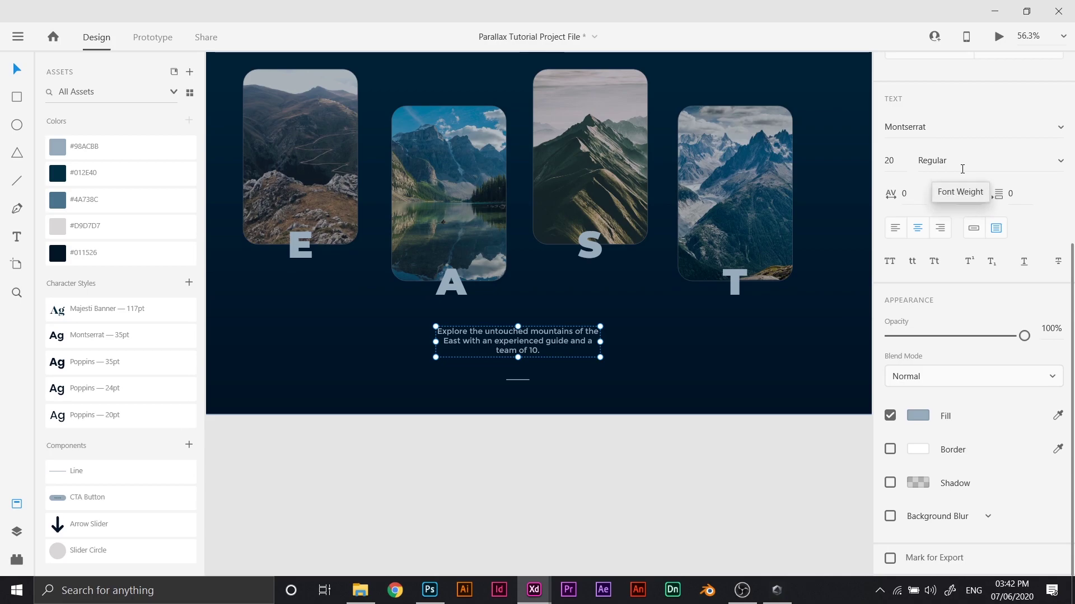
scroll(615, 328, "down", 2)
Step: Copy the Referance description paragraph to the Before Parallax artboard and centre it horizontally below the lettered cards
left_click_drag(672, 319, 823, 407)
scroll(823, 407, "up", 5)
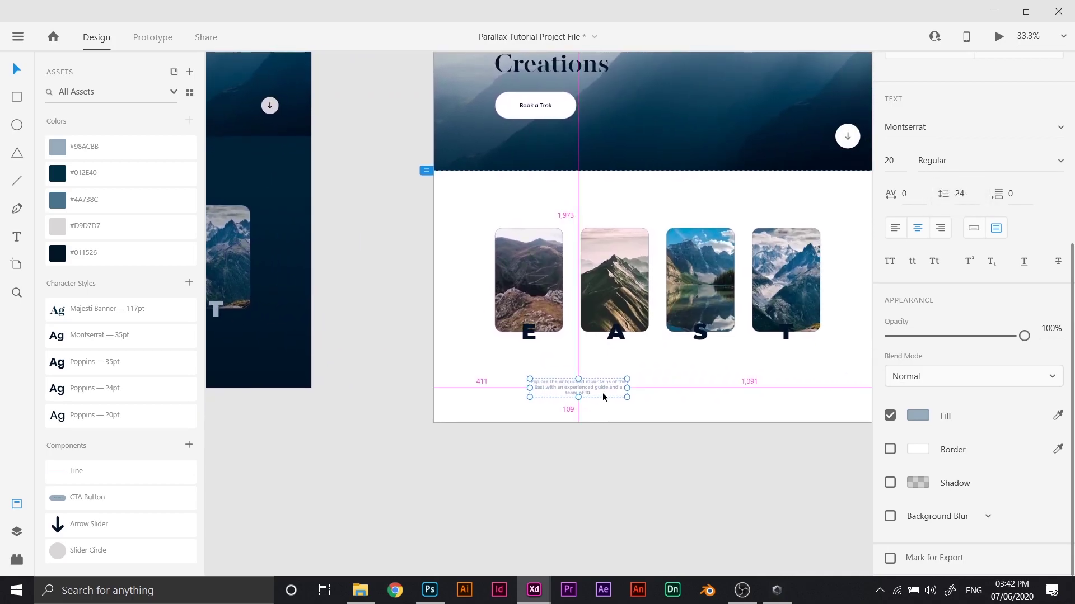
scroll(701, 354, "down", 4)
left_click_drag(665, 346, 598, 384)
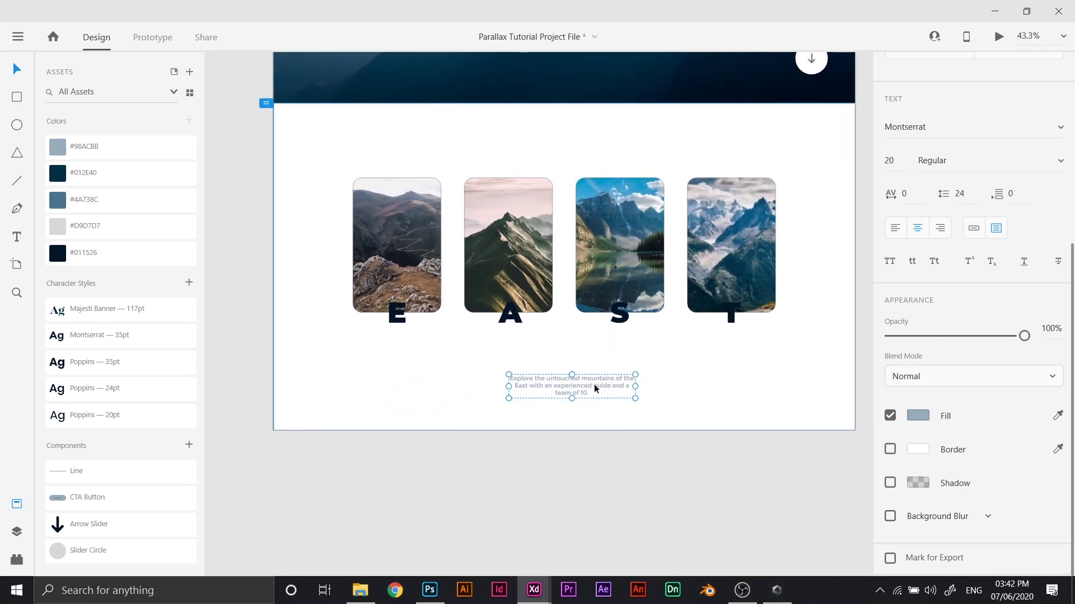
scroll(959, 152, "up", 5)
left_click(1014, 72)
left_click(648, 480)
left_click(570, 396)
left_click_drag(569, 391, 570, 381)
left_click(610, 463)
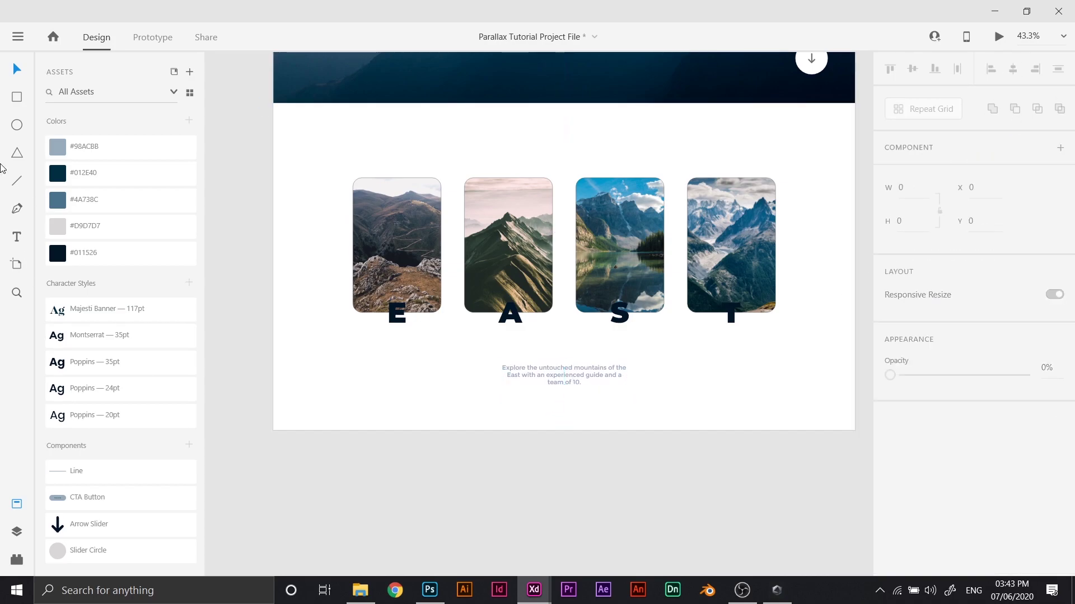
Step: Draw a horizontal line below the description paragraph, 100 px wide with a border size of 4
left_click_drag(552, 409, 582, 409)
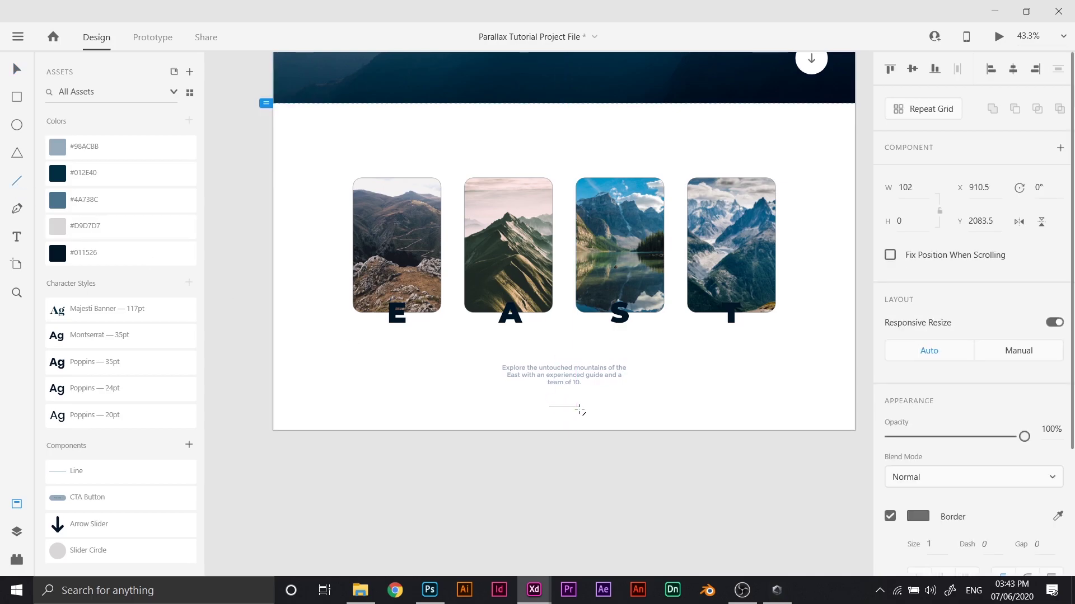
scroll(582, 410, "up", 5)
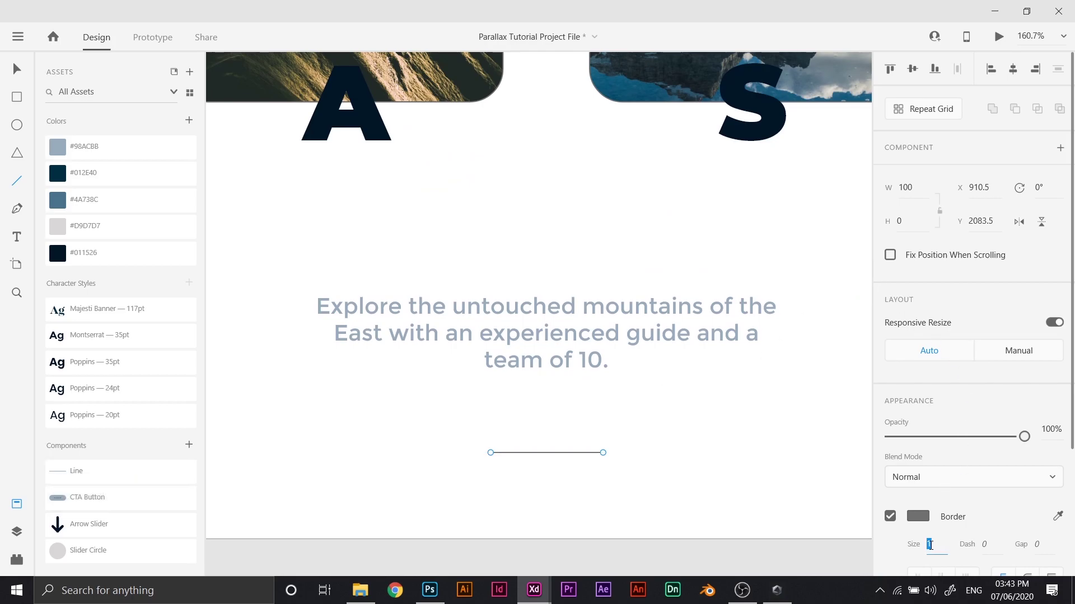
scroll(951, 515, "down", 3)
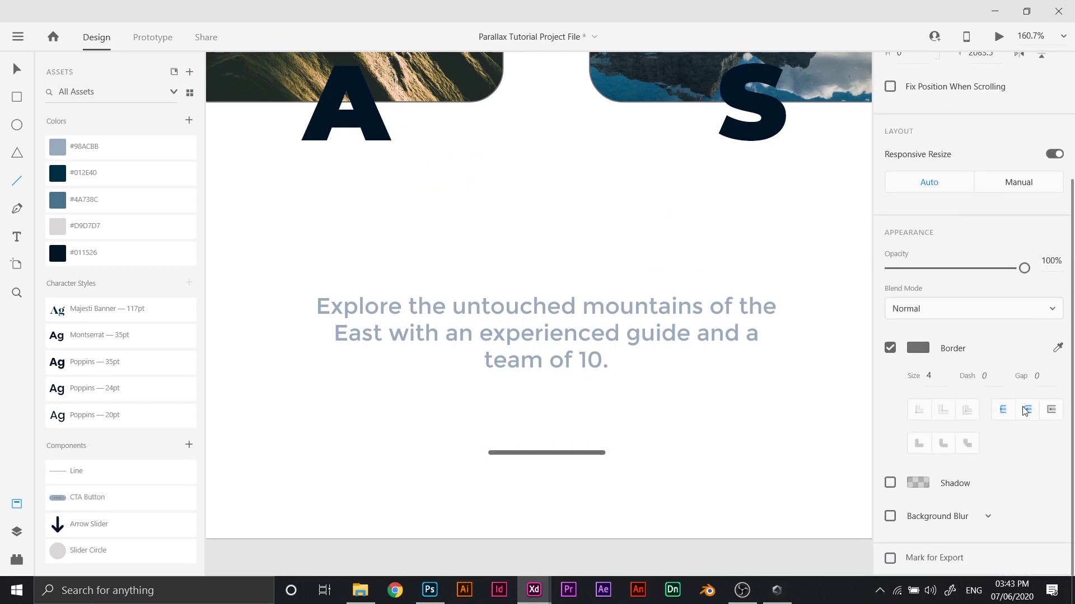
Step: Shorten the line and keep it centred beneath the description paragraph
left_click(16, 68)
left_click_drag(596, 451, 580, 453)
left_click(609, 430)
scroll(585, 437, "down", 4)
left_click_drag(578, 414, 567, 481)
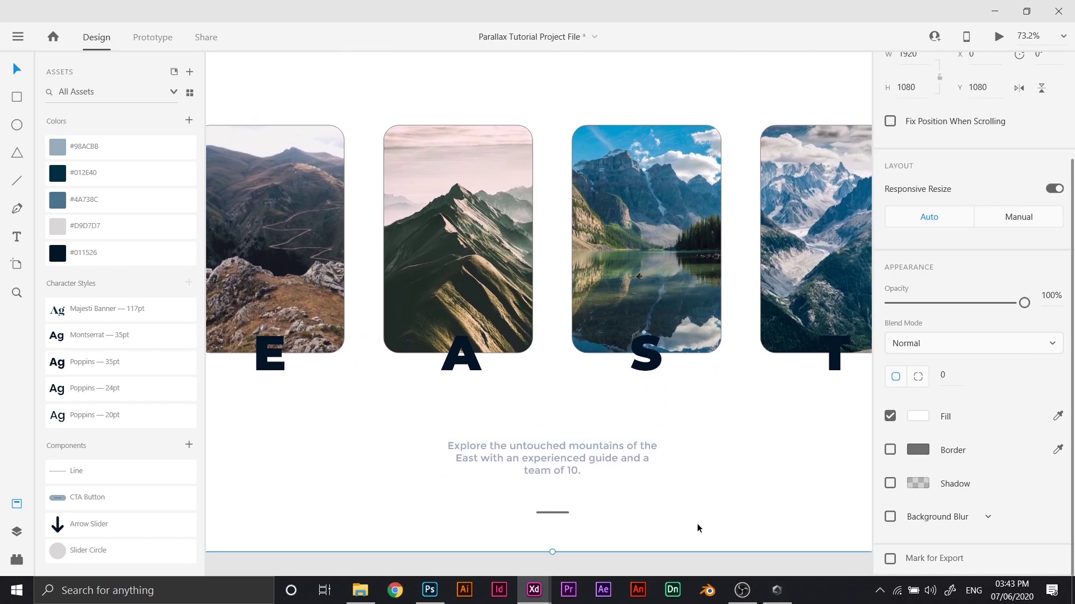
Step: Move the Before Parallax artboard up and slightly right, away from the Referance artboard, to about X 5503, Y -3214
scroll(604, 388, "down", 6)
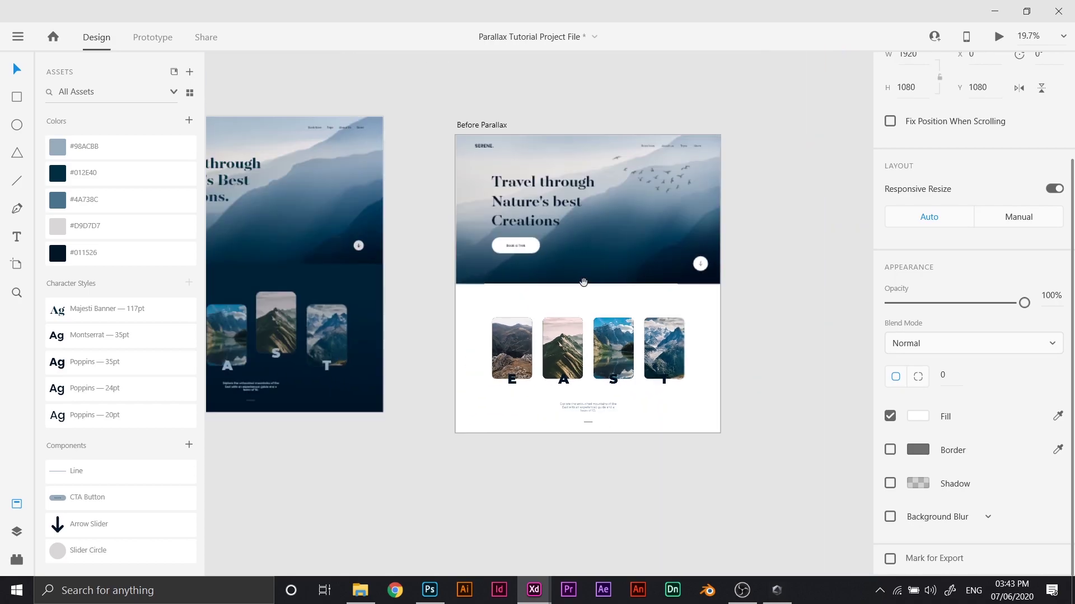
left_click_drag(582, 281, 558, 440)
left_click(482, 249)
left_click(455, 286)
left_click(465, 273)
left_click_drag(467, 277, 495, 211)
left_click(560, 179)
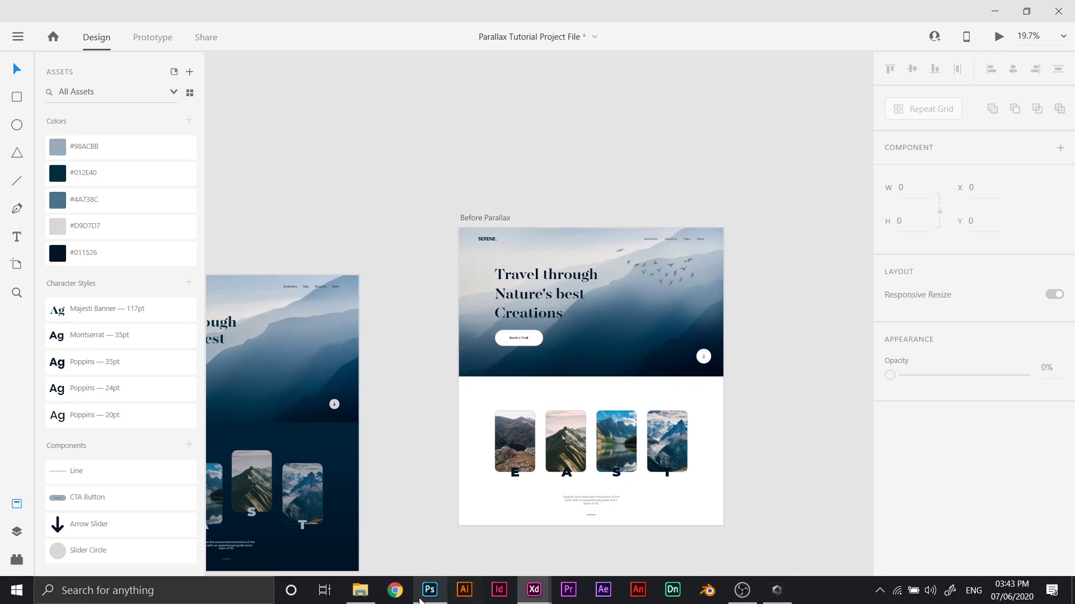
Step: Switch to Adobe Color in Chrome, extract a colour theme from the misty mountain image, and return to Adobe XD
left_click(395, 591)
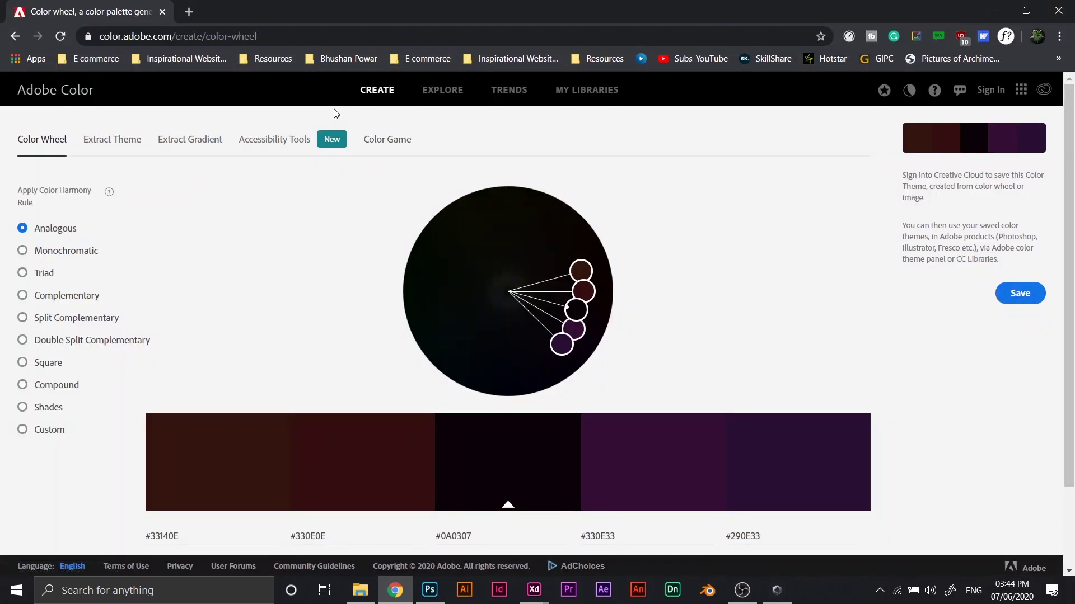
left_click(114, 139)
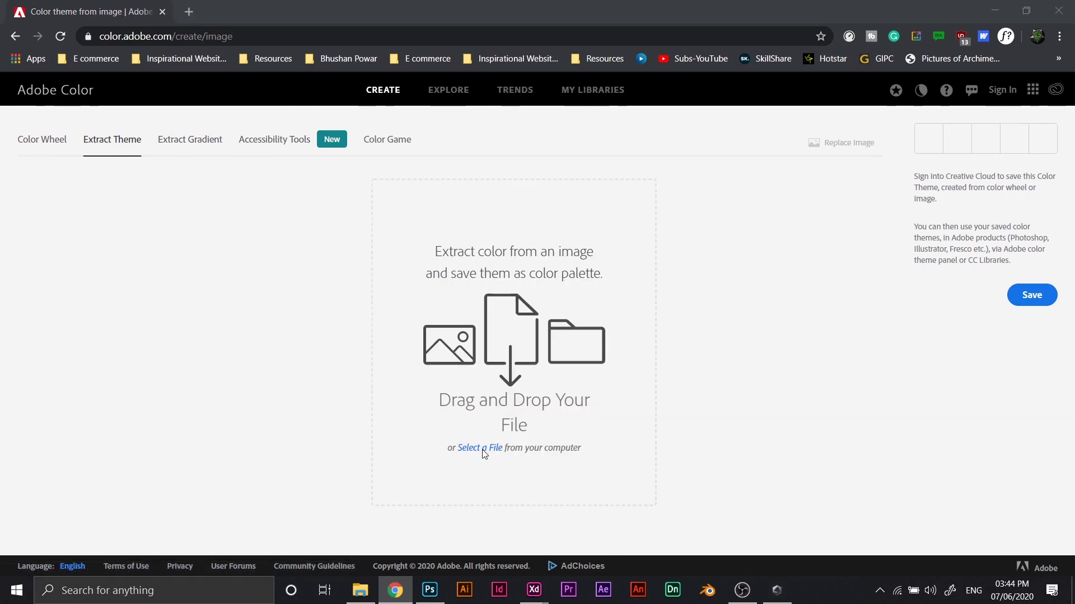
left_click(482, 450)
key("Return")
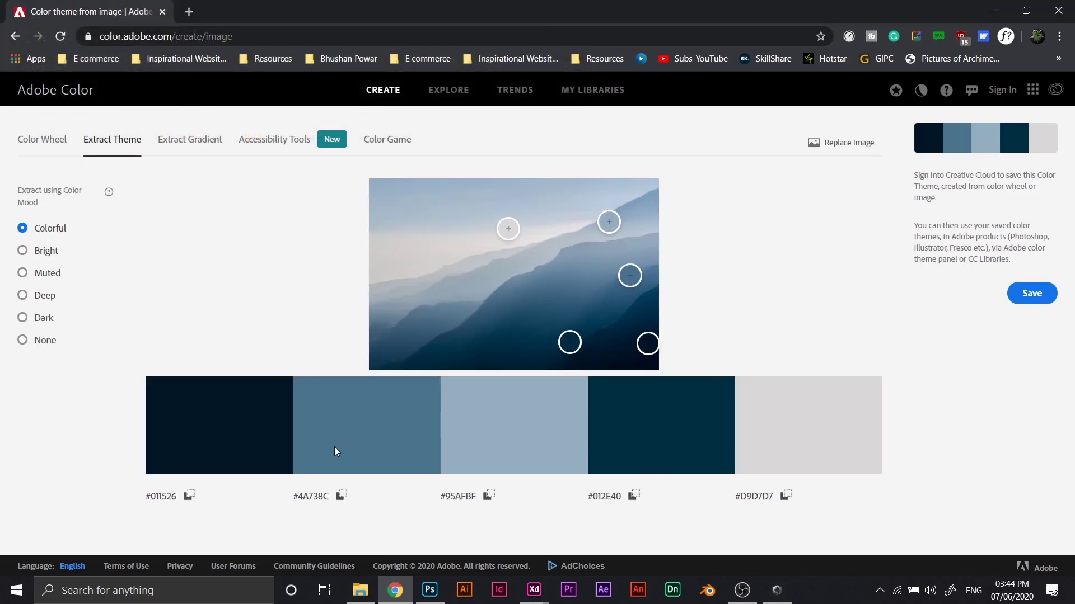
left_click(994, 11)
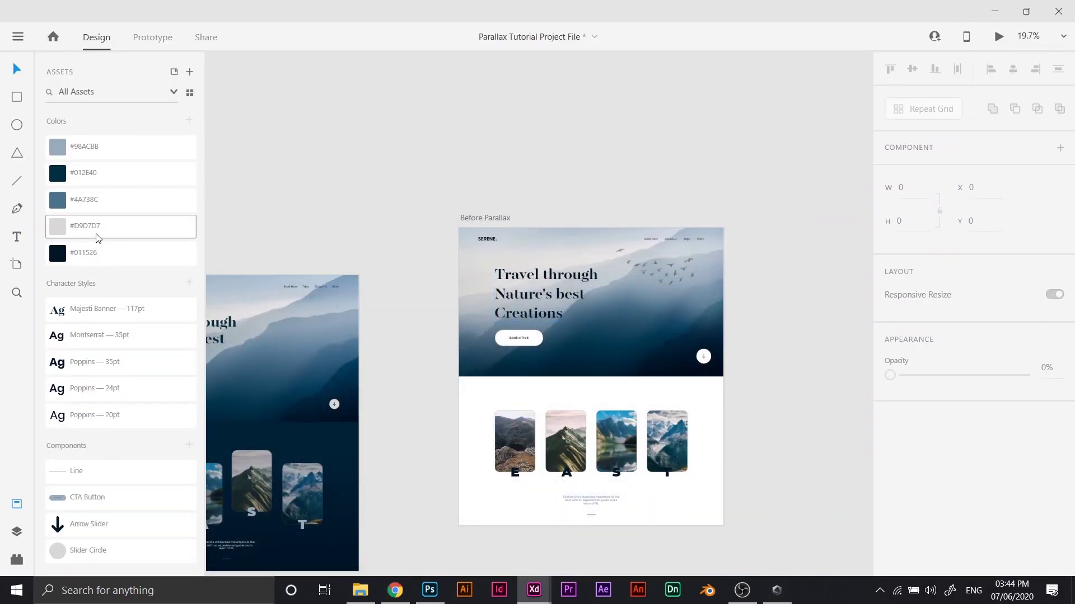
Step: Examine the shared fill colour of the SERENE logo, navigation links and headline on the Before Parallax artboard
left_click(488, 219)
key("ctrl+3")
left_click_drag(553, 245, 525, 387)
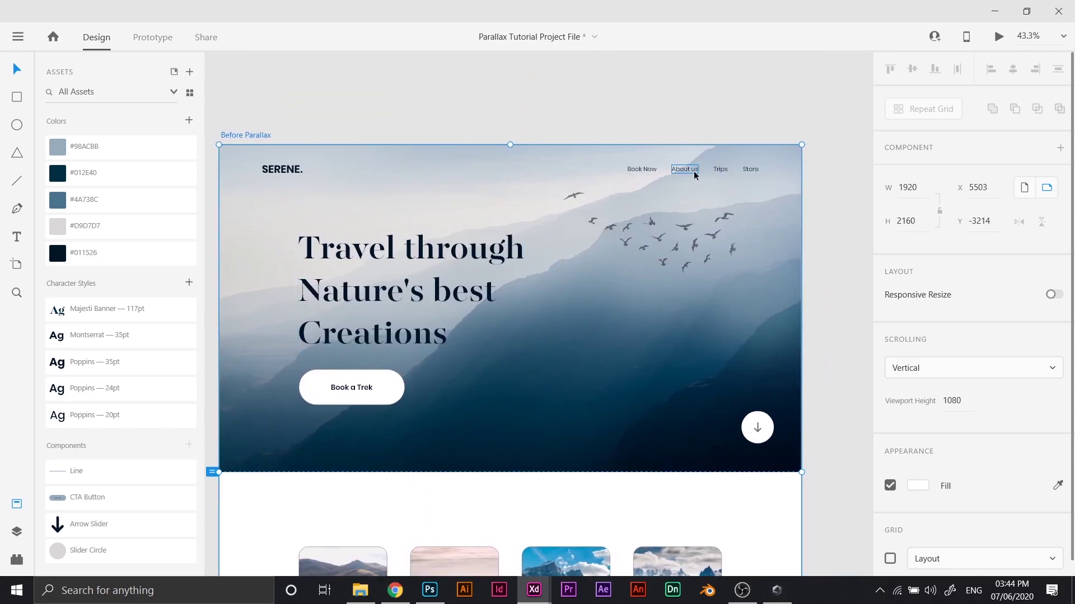
left_click(286, 172)
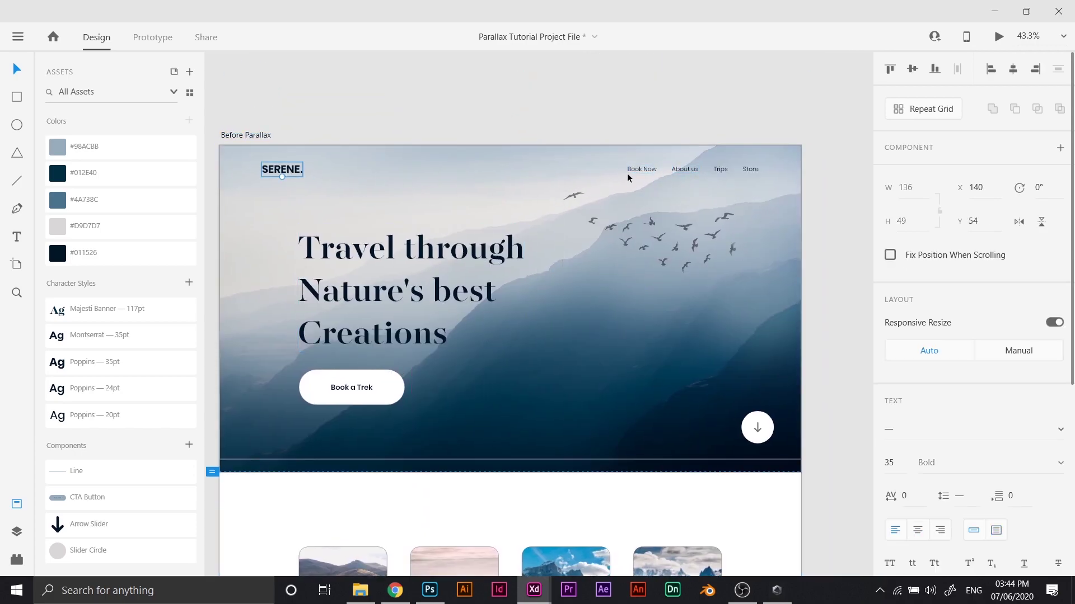
left_click_drag(606, 157, 759, 174)
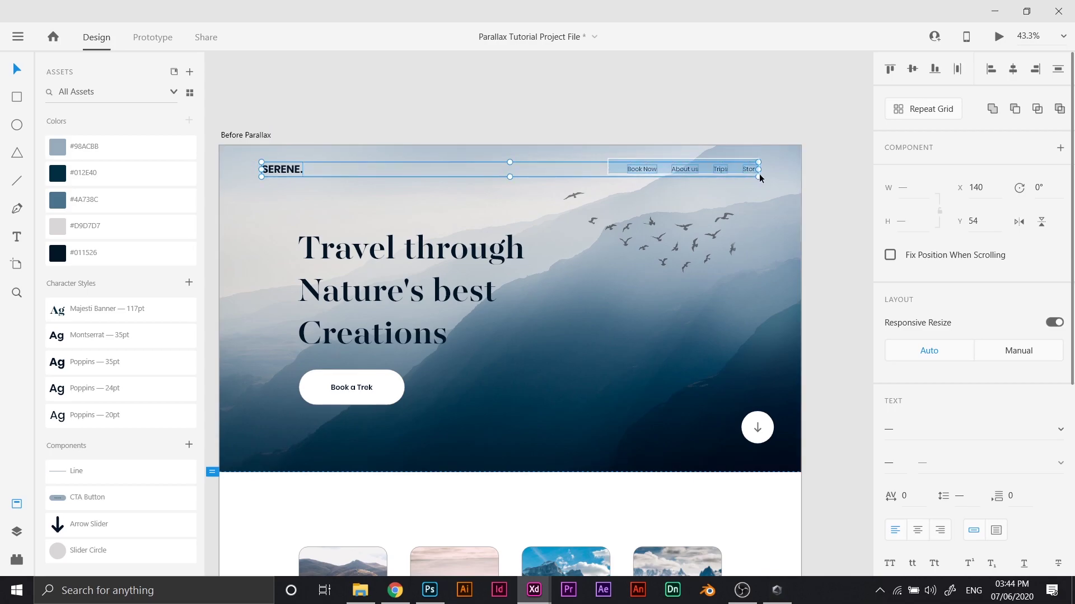
left_click(363, 270, "shift")
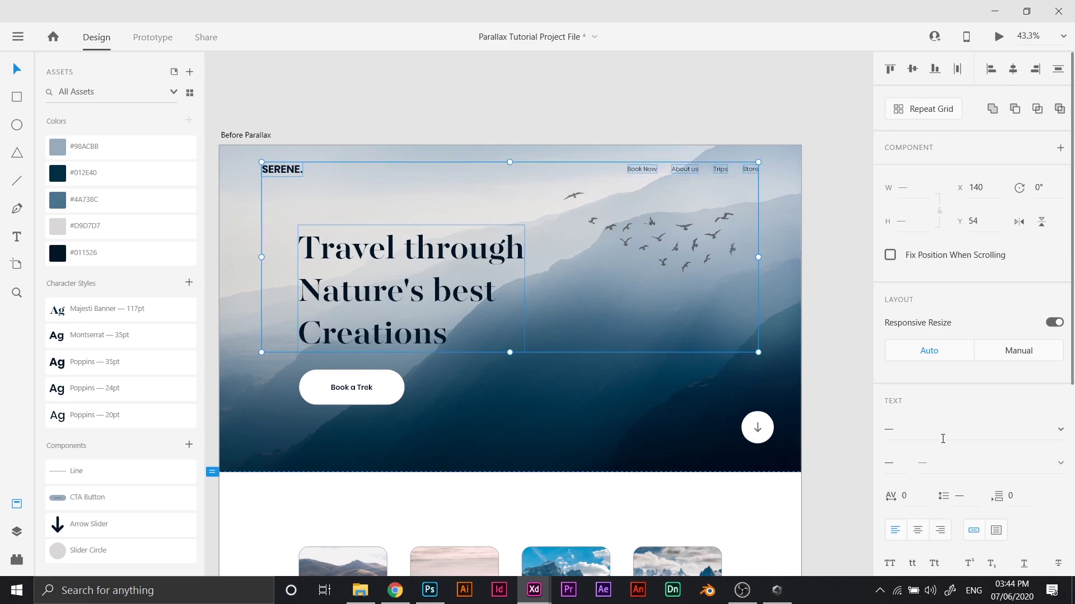
scroll(943, 438, "down", 5)
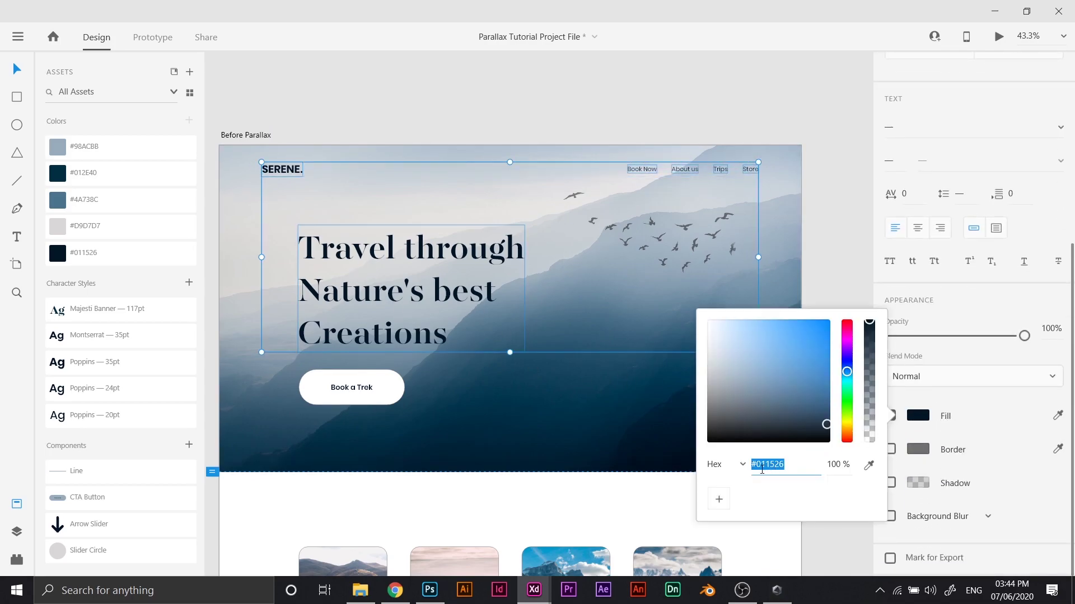
left_click(672, 108)
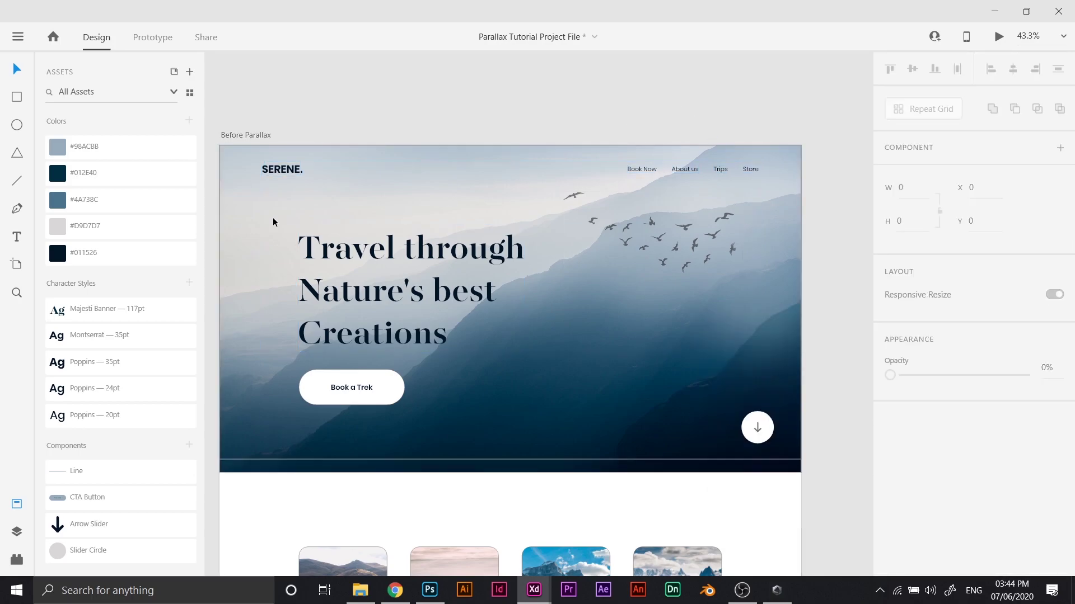
Step: Apply the palette colour #012E40 to the SERENE logo, the four navigation links and the headline
left_click(282, 169)
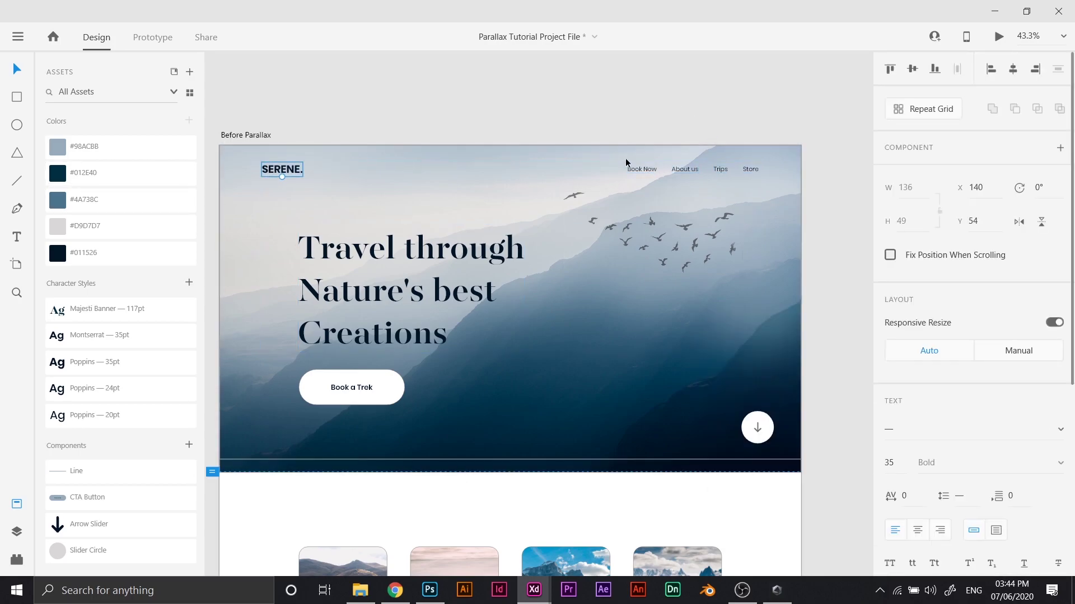
left_click(336, 246, "shift")
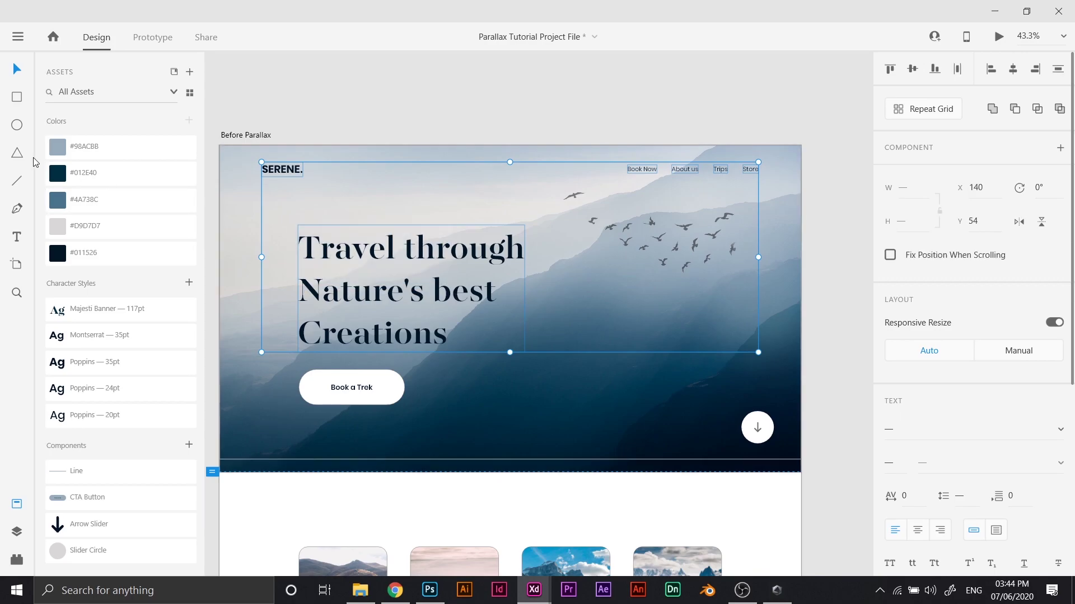
left_click(472, 108)
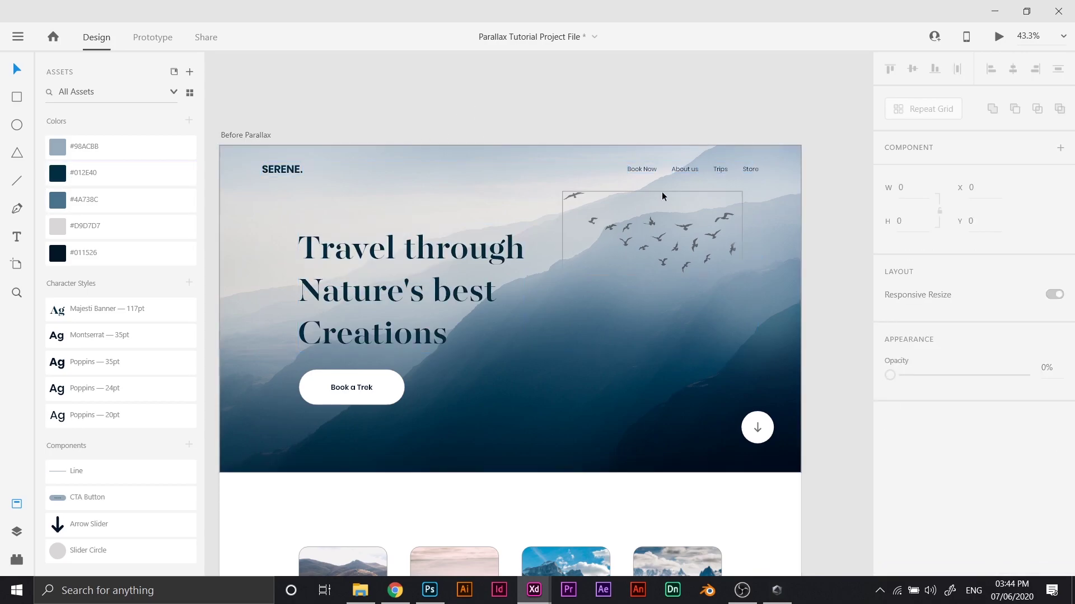
Step: Set the font weight of the Book Now, About us, Trips and Store navigation links to Medium
scroll(662, 196, "up", 3)
left_click_drag(548, 292, 374, 374)
scroll(446, 314, "up", 4)
left_click_drag(446, 314, 506, 349)
left_click(528, 270)
left_click(352, 271)
key("ctrl+a")
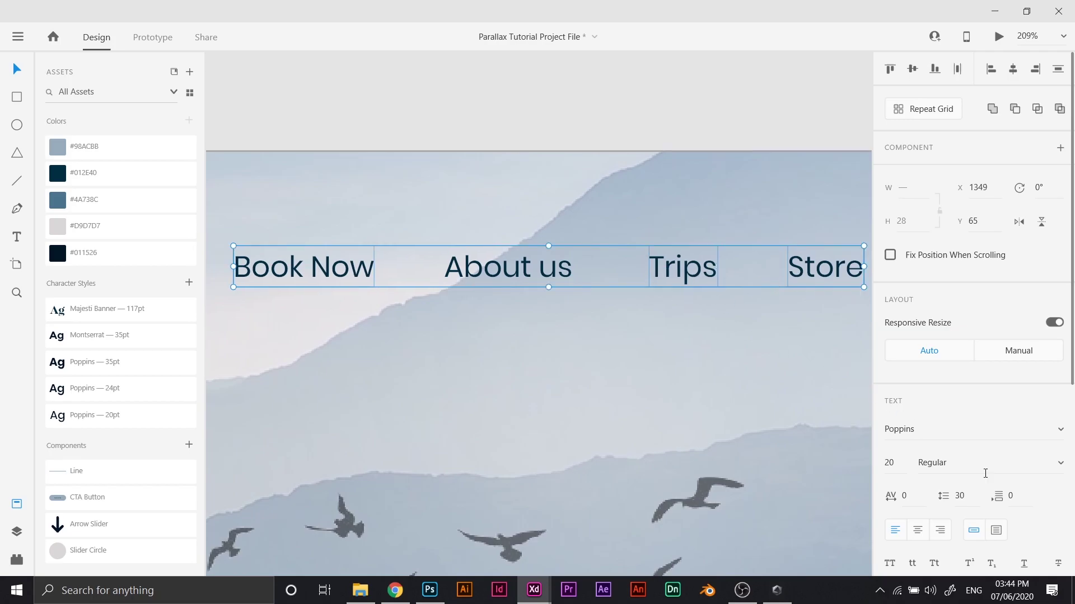
left_click(1064, 468)
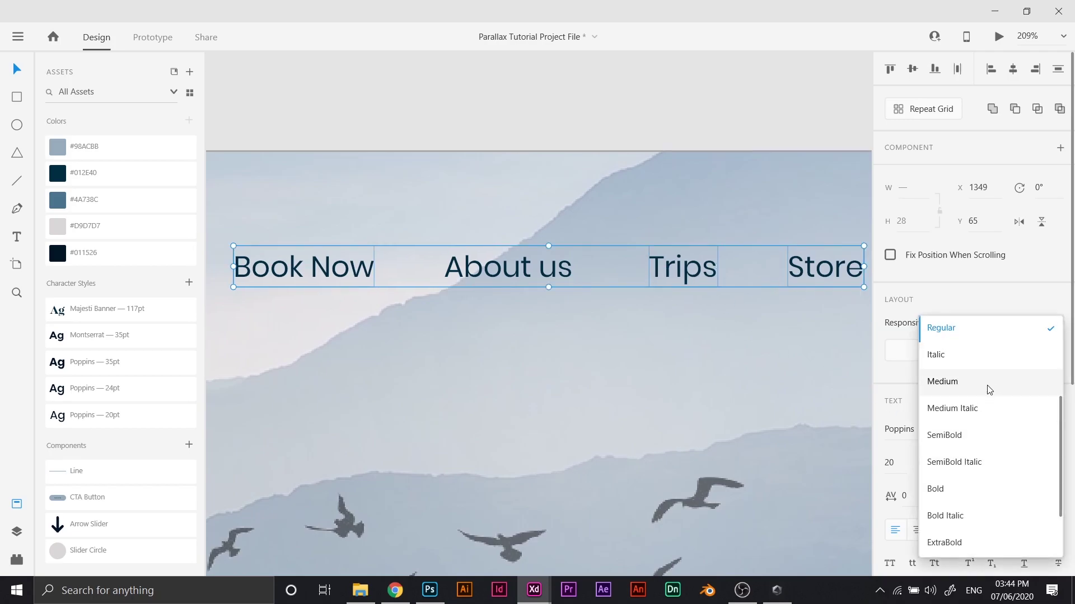
left_click(1019, 381)
left_click(637, 383)
scroll(637, 383, "down", 10)
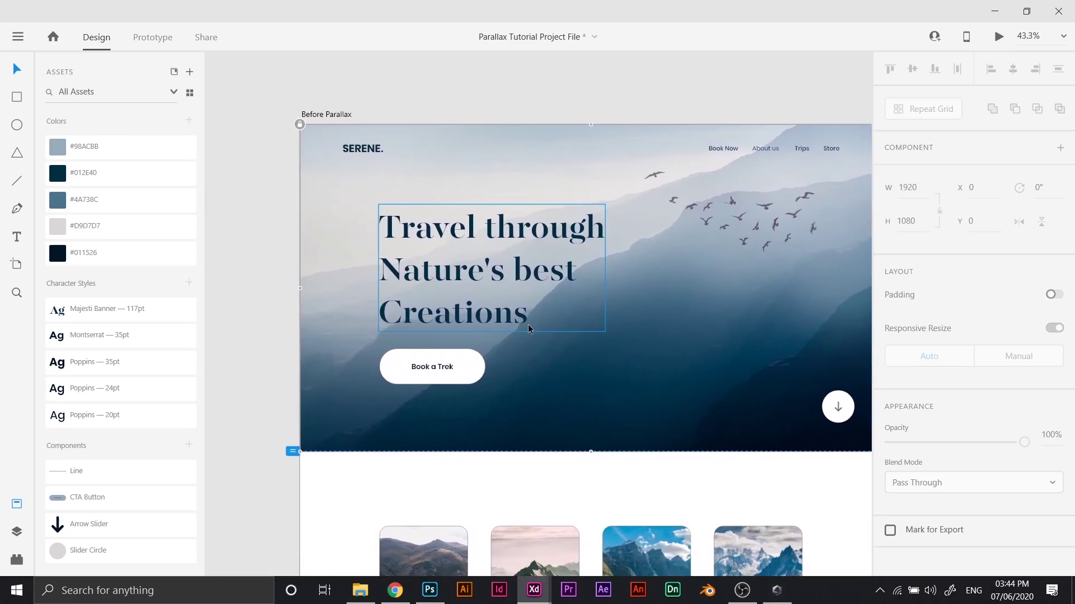
Step: Fill the Book a Trek button with the palette colour #98ACBB and colour its label #012E40
left_click(432, 366)
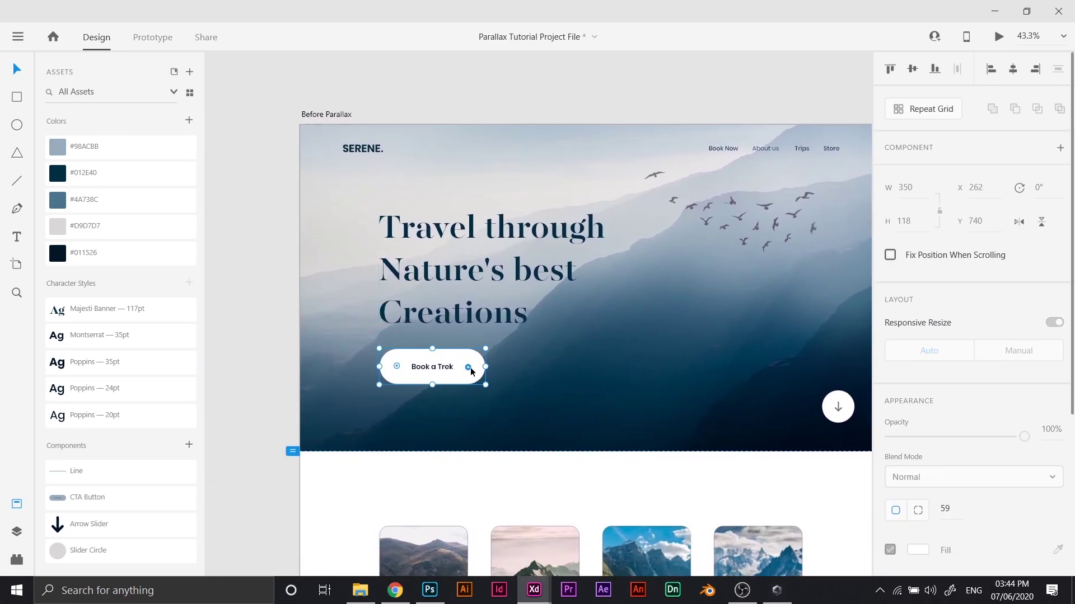
left_click(109, 209)
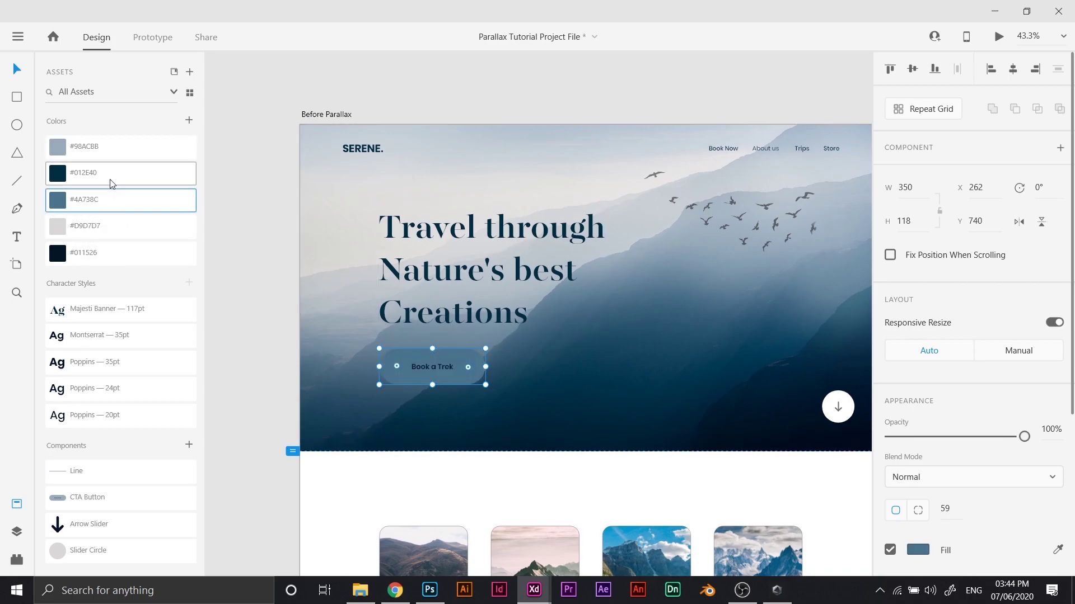
left_click(123, 154)
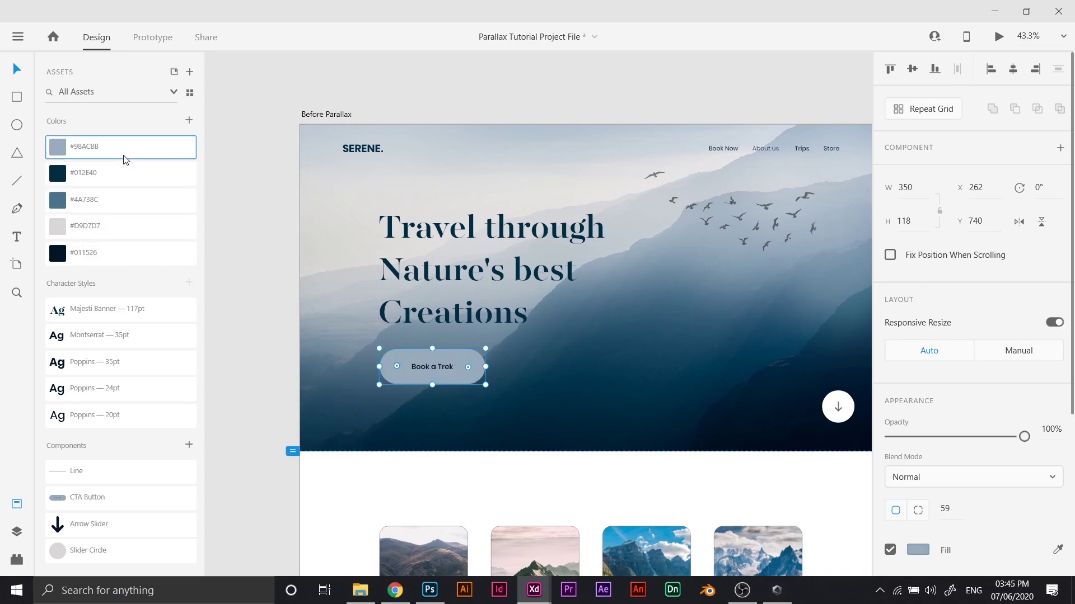
double_click(443, 369)
scroll(444, 369, "up", 5)
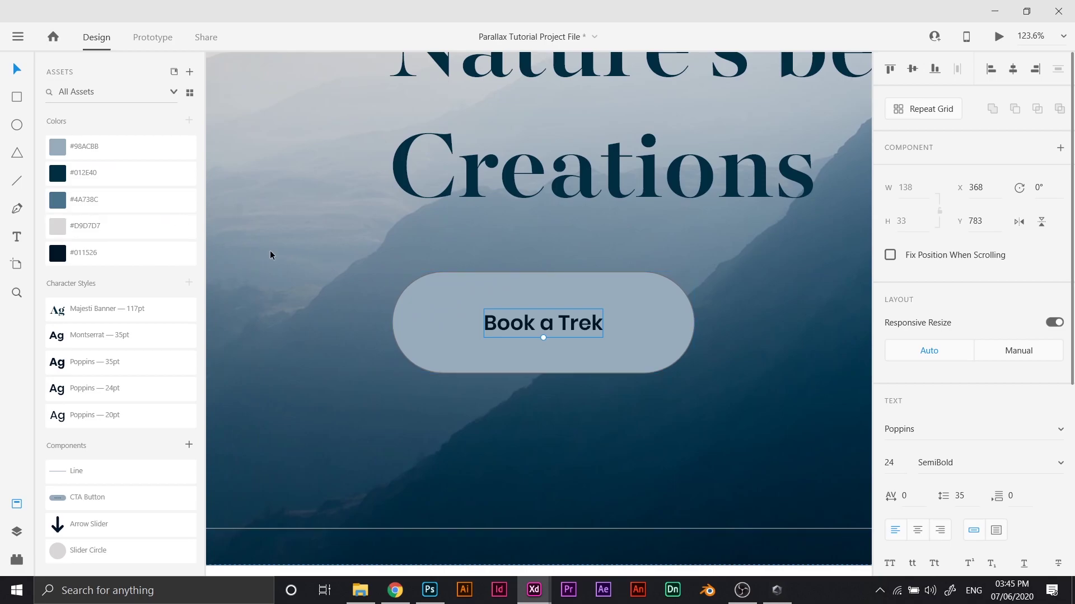
left_click(140, 178)
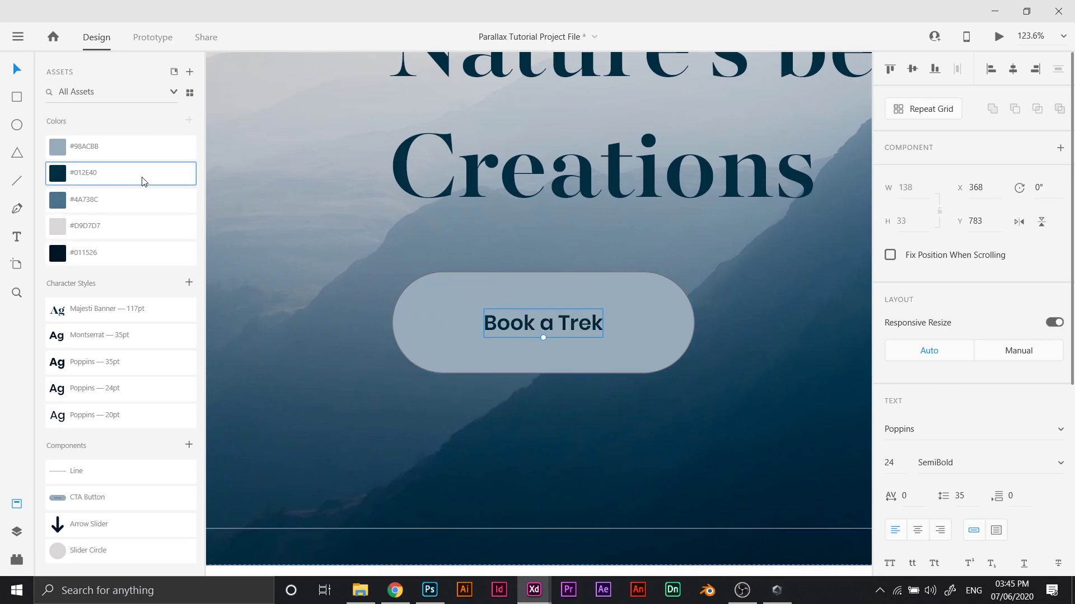
left_click(311, 249)
Step: Fill the hero's scroll-down circle with #98ACBB and recolour its down arrow to #012E40
scroll(547, 326, "down", 5)
left_click_drag(706, 308, 551, 375)
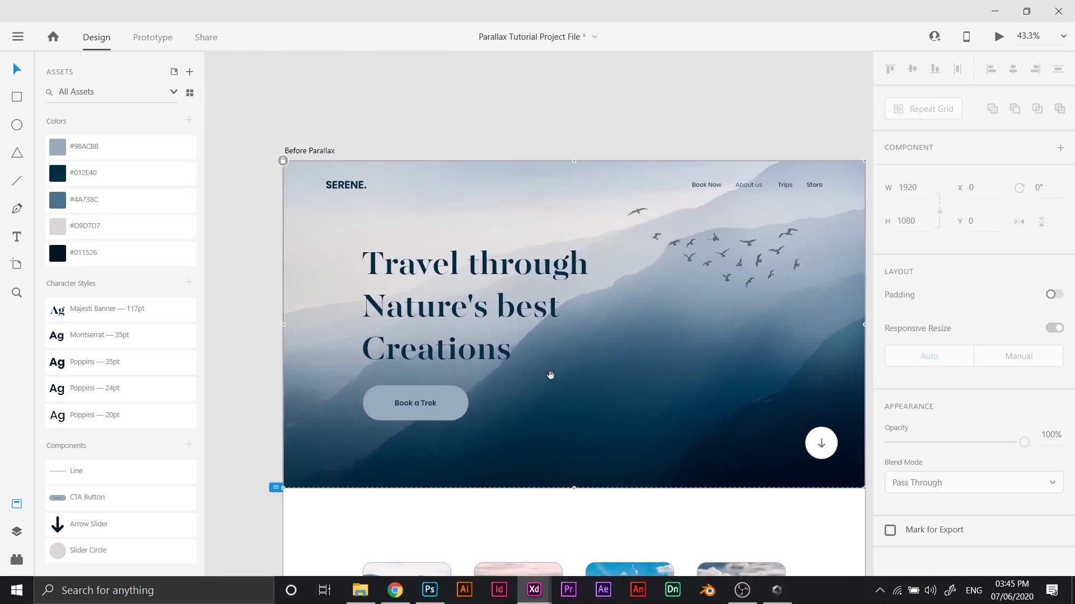
scroll(551, 375, "down", 4)
scroll(570, 398, "up", 5)
left_click(467, 371)
scroll(891, 486, "down", 4)
left_click(890, 348)
left_click(818, 367)
scroll(610, 369, "down", 4)
left_click_drag(628, 370, 422, 364)
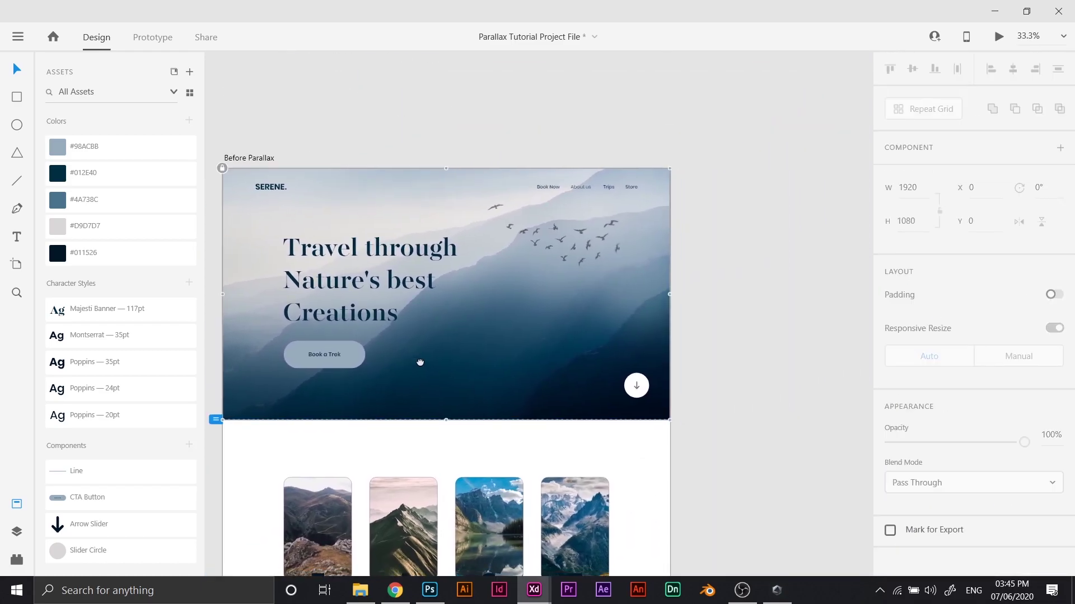
scroll(610, 422, "up", 5)
left_click_drag(610, 422, 456, 391)
left_click(494, 355)
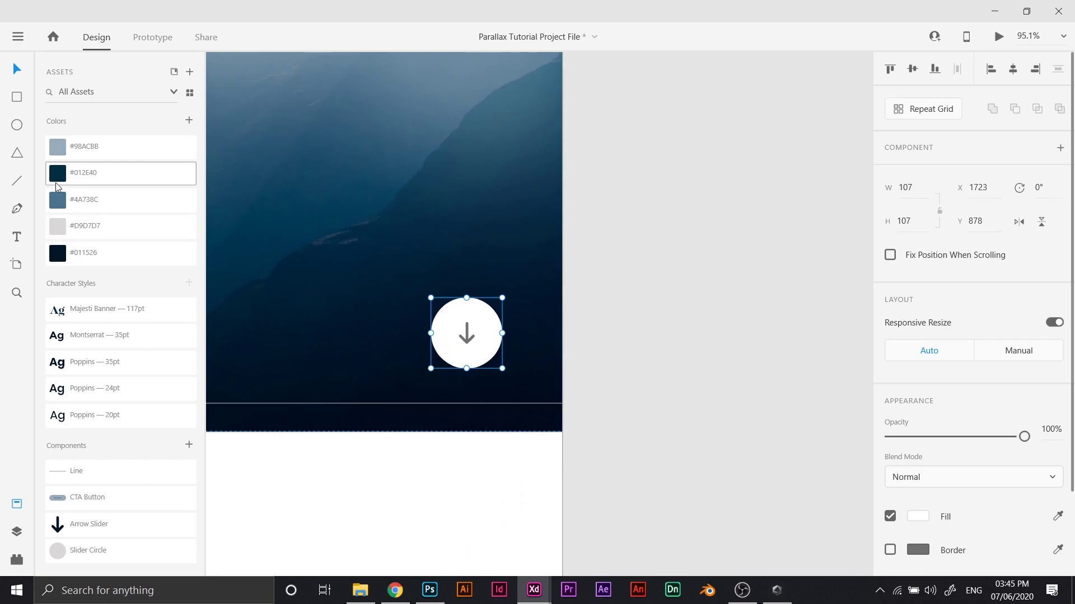
left_click(67, 146)
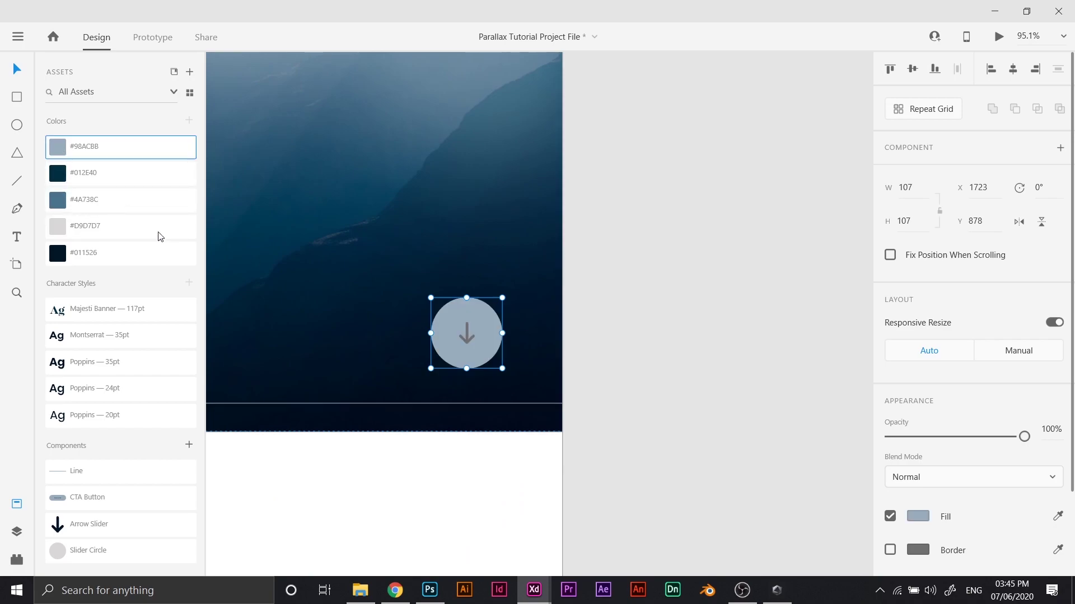
double_click(467, 340)
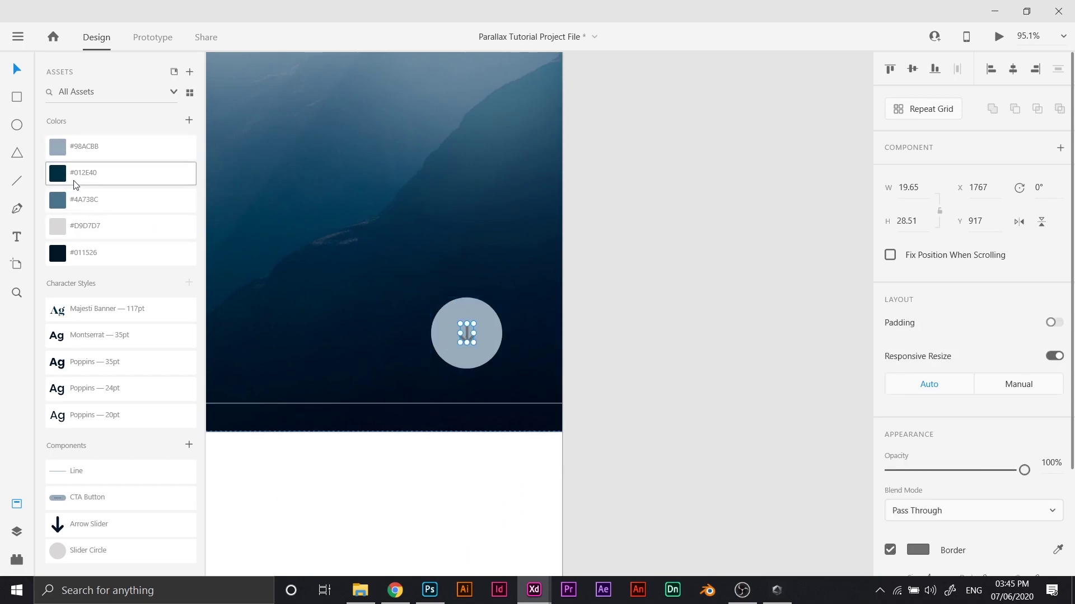
left_click(625, 323)
scroll(564, 336, "down", 6)
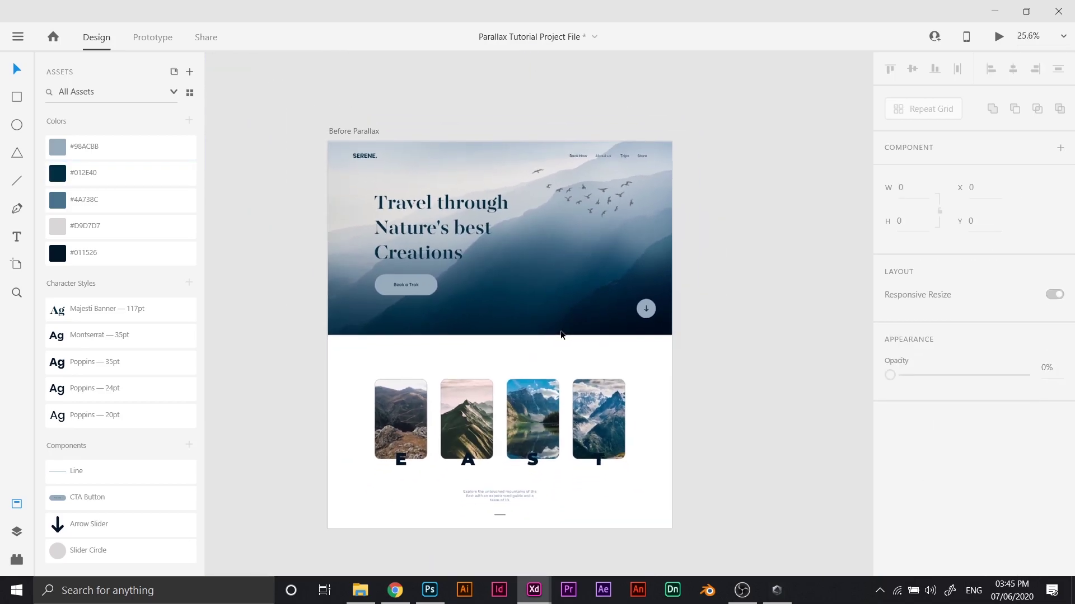
Step: Fill the background rectangle behind the EAST photo cards with #012E40, then change it to #011526
scroll(645, 389, "up", 5)
left_click(712, 299)
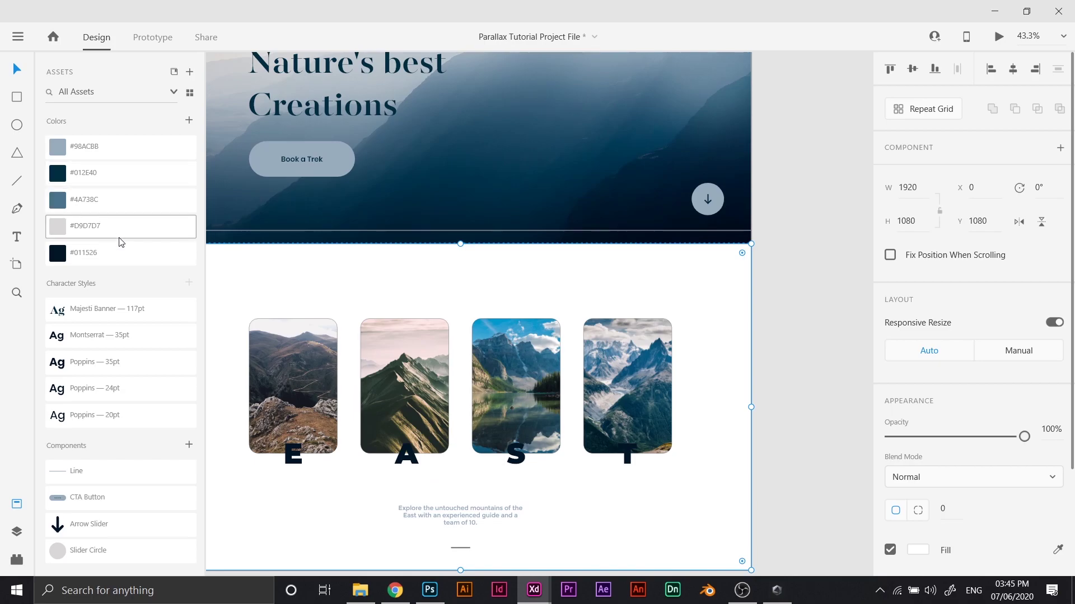
left_click(173, 181)
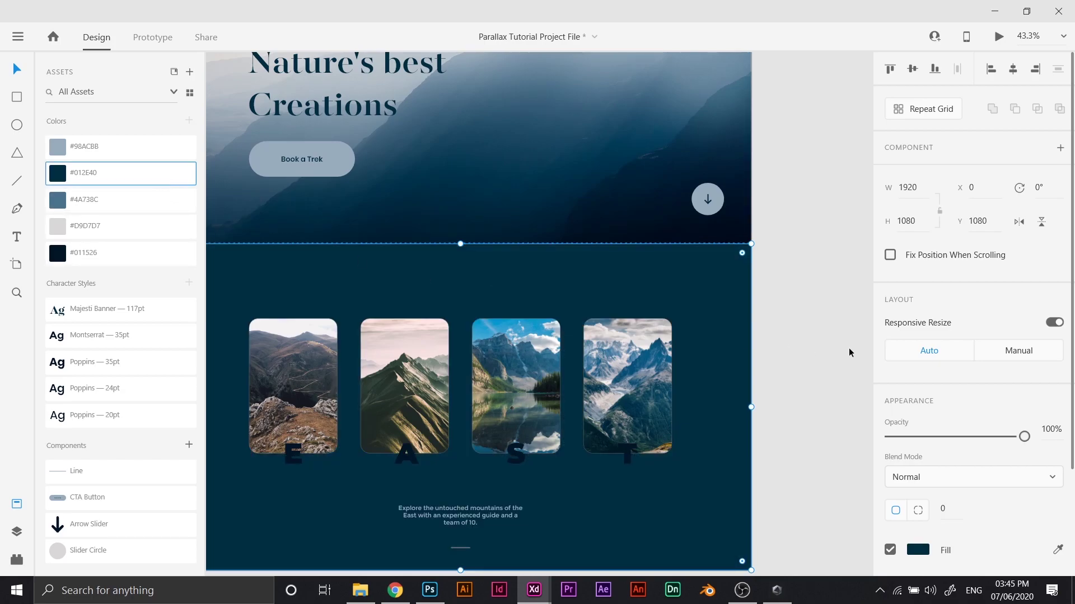
left_click(149, 252)
key("Escape")
scroll(699, 330, "down", 3)
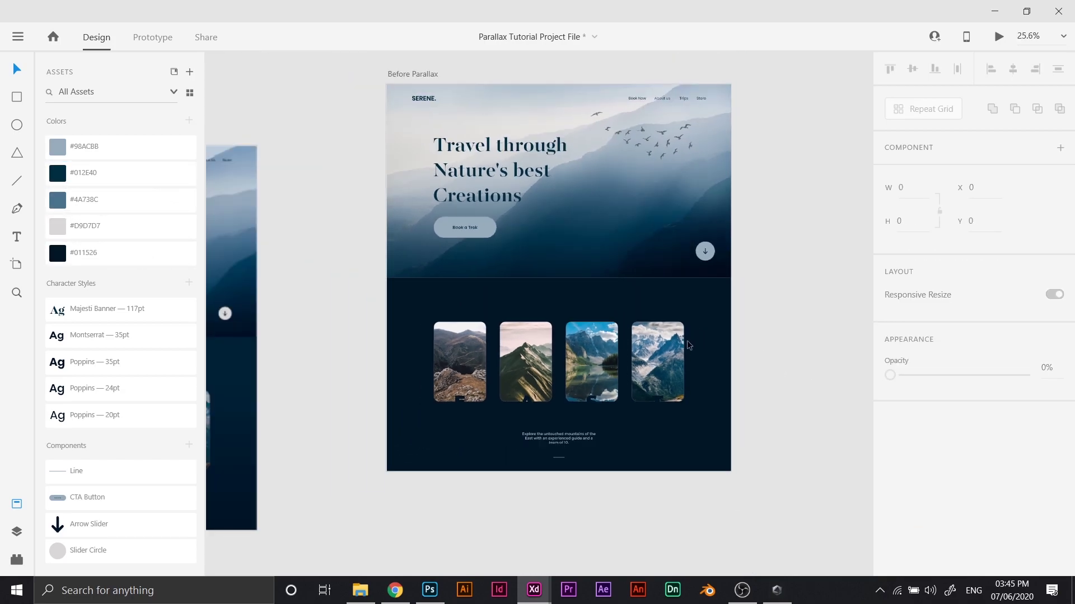
Step: Set the card section's background fill to #010B1B, sampled from the dark lower edge of the hero image
scroll(693, 341, "up", 3)
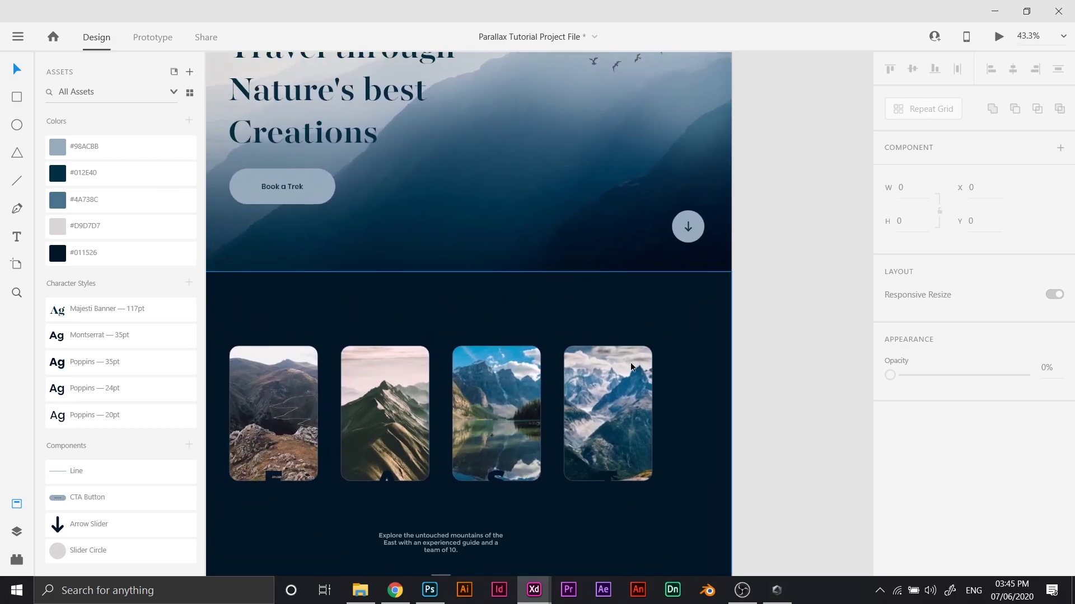
scroll(672, 297, "up", 2)
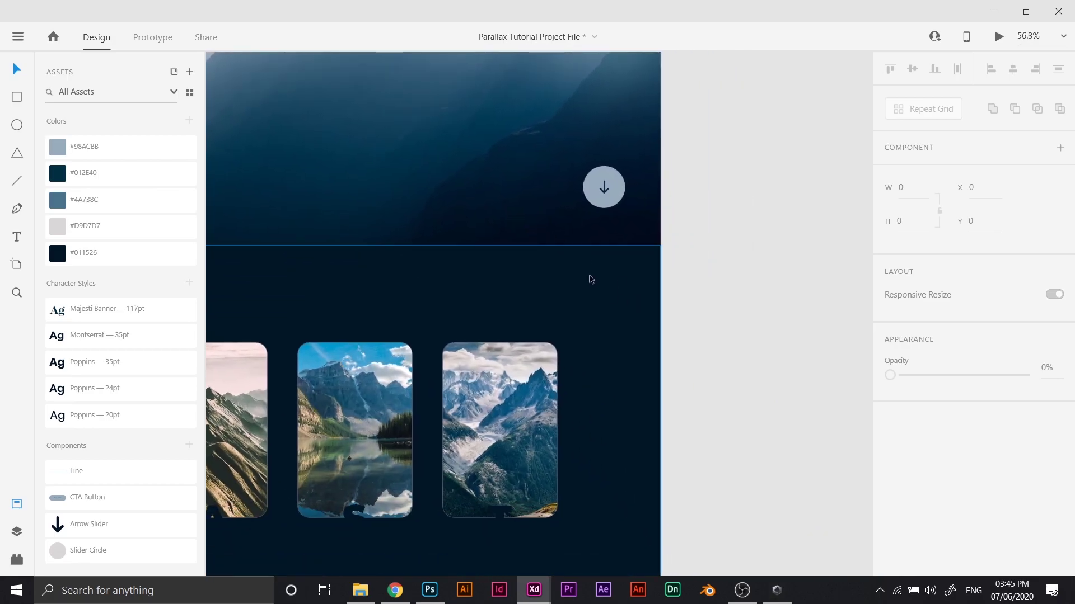
left_click(464, 261)
left_click_drag(493, 415, 612, 492)
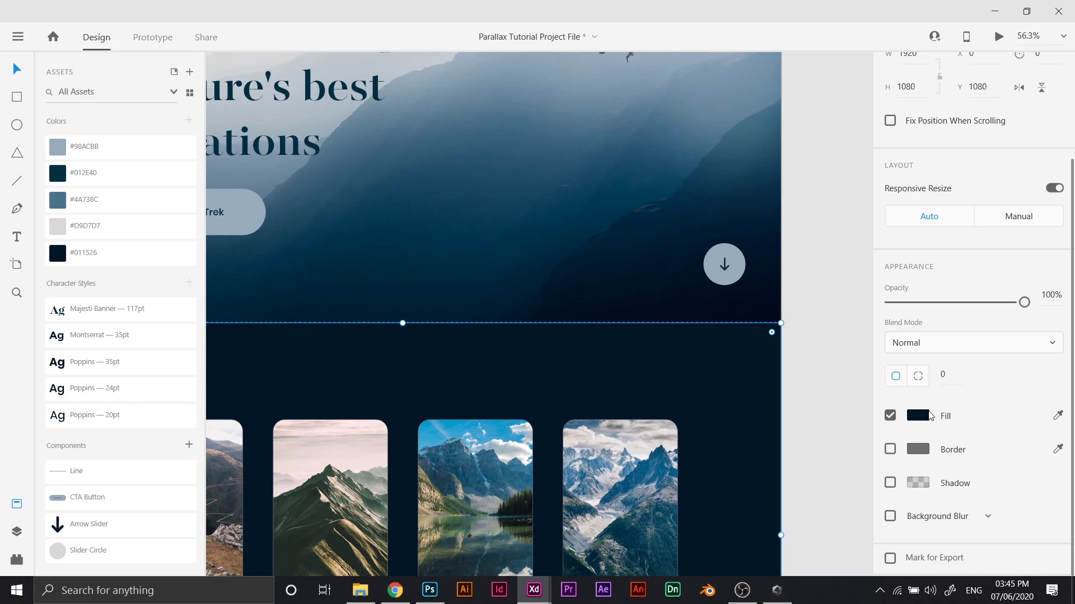
left_click(923, 419)
left_click(869, 477)
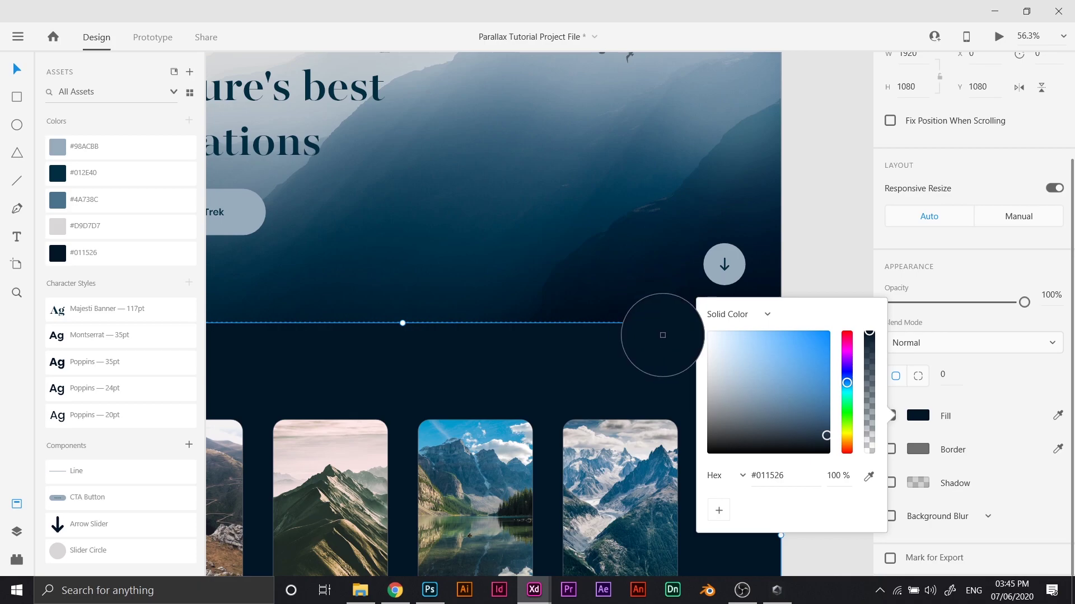
left_click(662, 317)
scroll(631, 331, "down", 8)
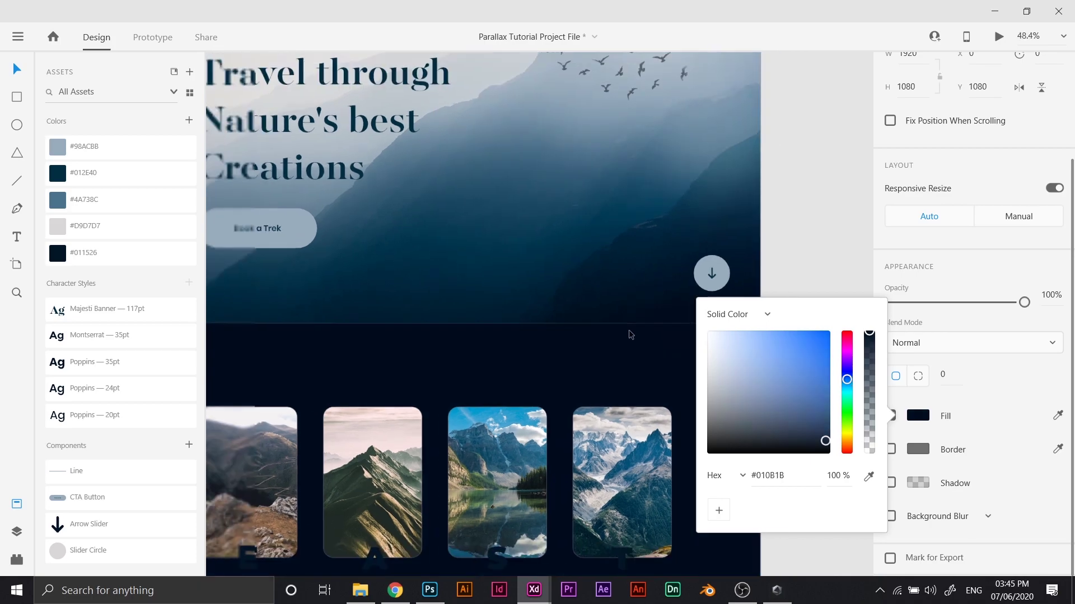
scroll(613, 393, "up", 5)
left_click_drag(481, 217, 528, 341)
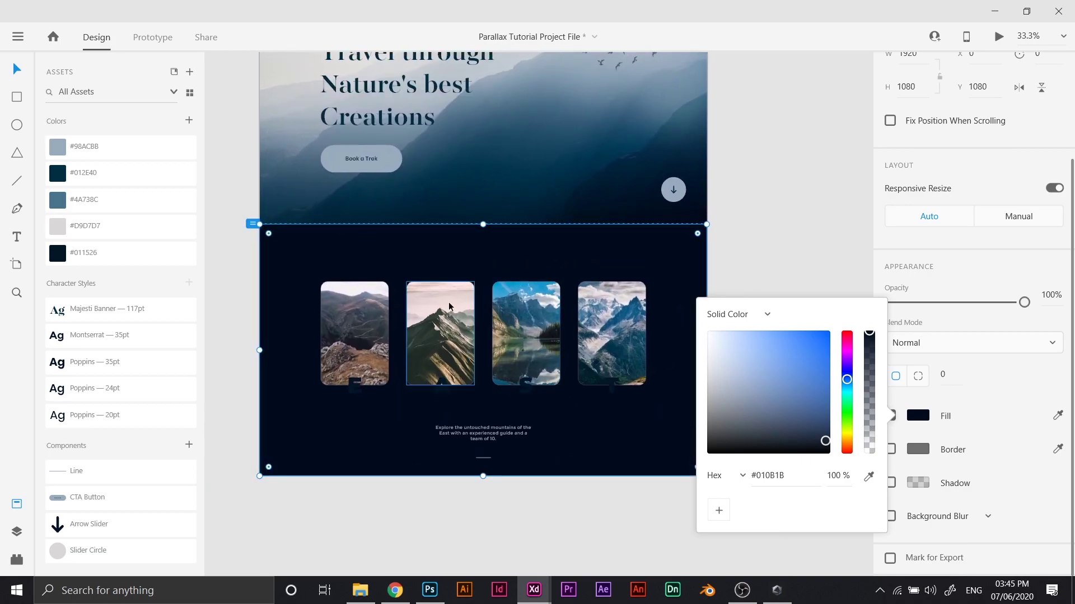
Step: Change the card section's background fill to a linear gradient from the saved dark navy swatch to #012E40
left_click(737, 317)
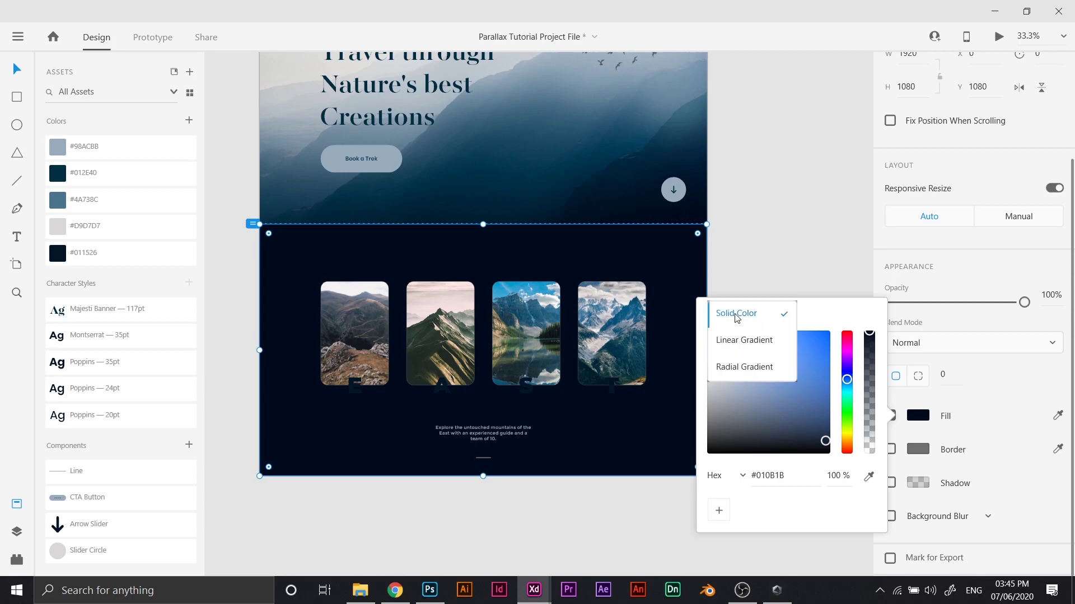
left_click(743, 342)
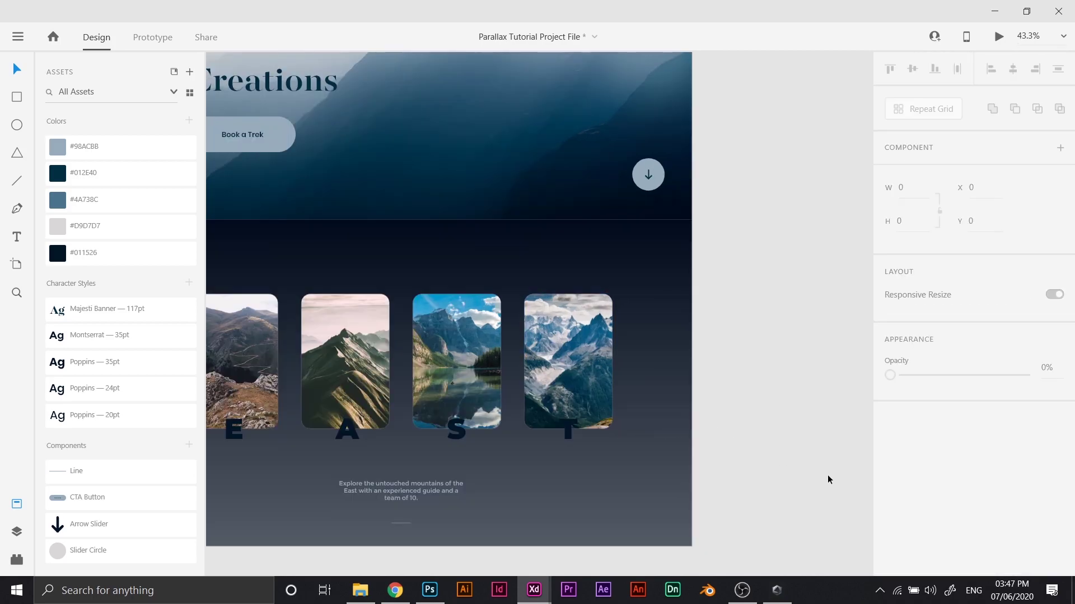
left_click(643, 384)
left_click(915, 553)
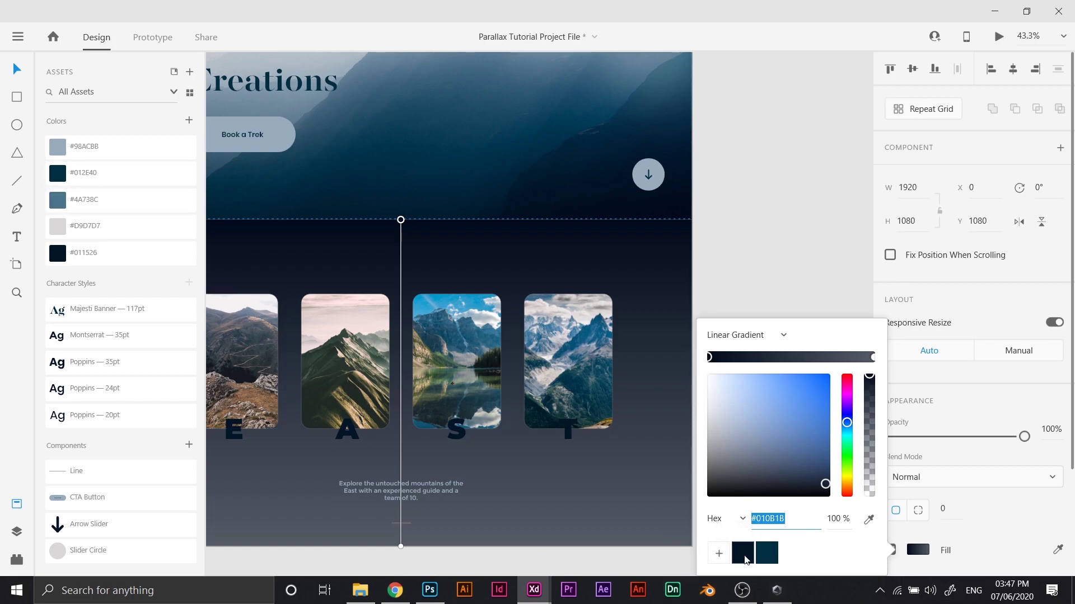
left_click(744, 559)
left_click(871, 358)
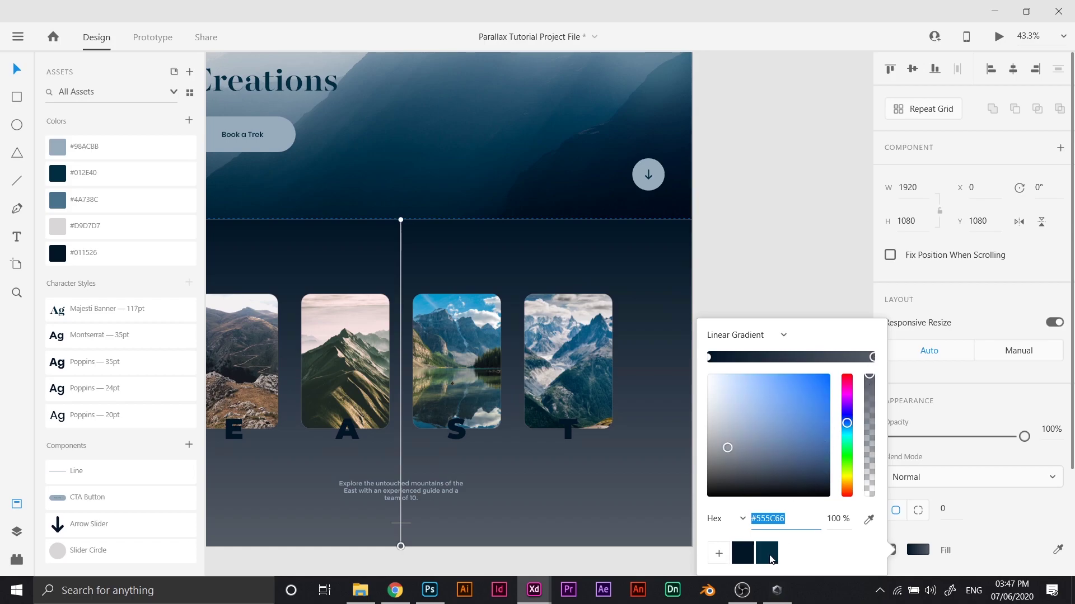
left_click(772, 560)
left_click(756, 251)
Step: Extend the card section's gradient downward so its #012E40 end point lies below the artboard's lower edge
scroll(662, 415, "down", 5)
left_click_drag(469, 445, 560, 460)
scroll(565, 402, "up", 4)
scroll(564, 402, "up", 4)
scroll(574, 428, "down", 8)
left_click(691, 342)
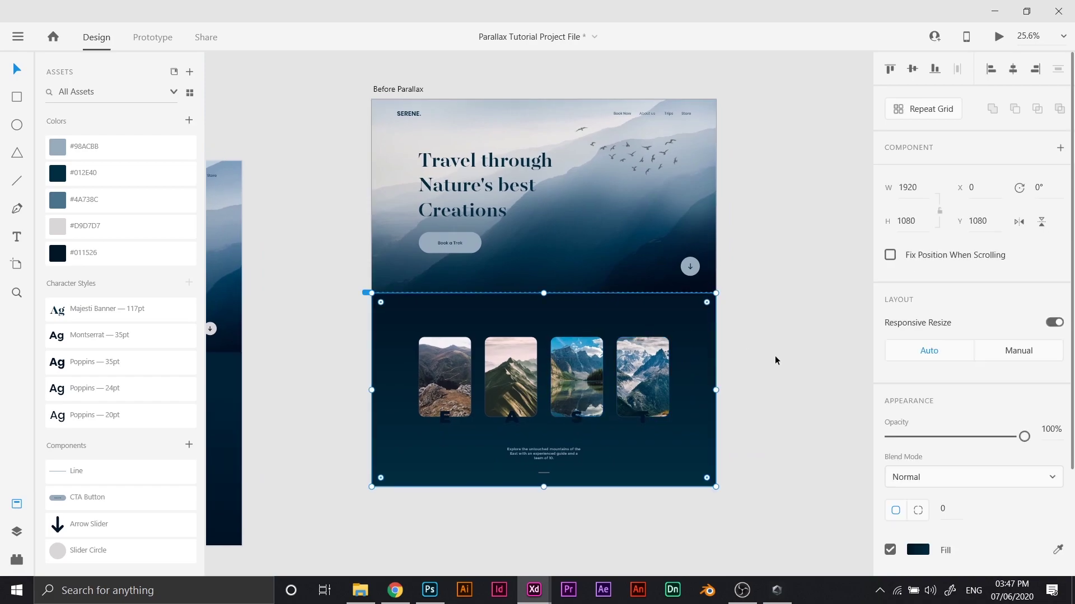
left_click(918, 550)
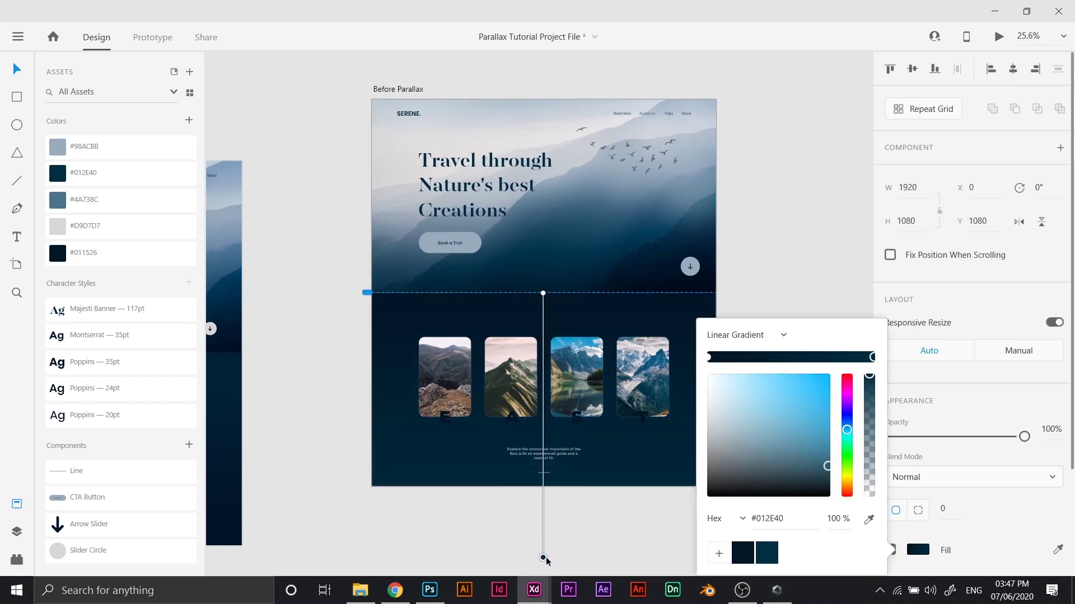
left_click(608, 518)
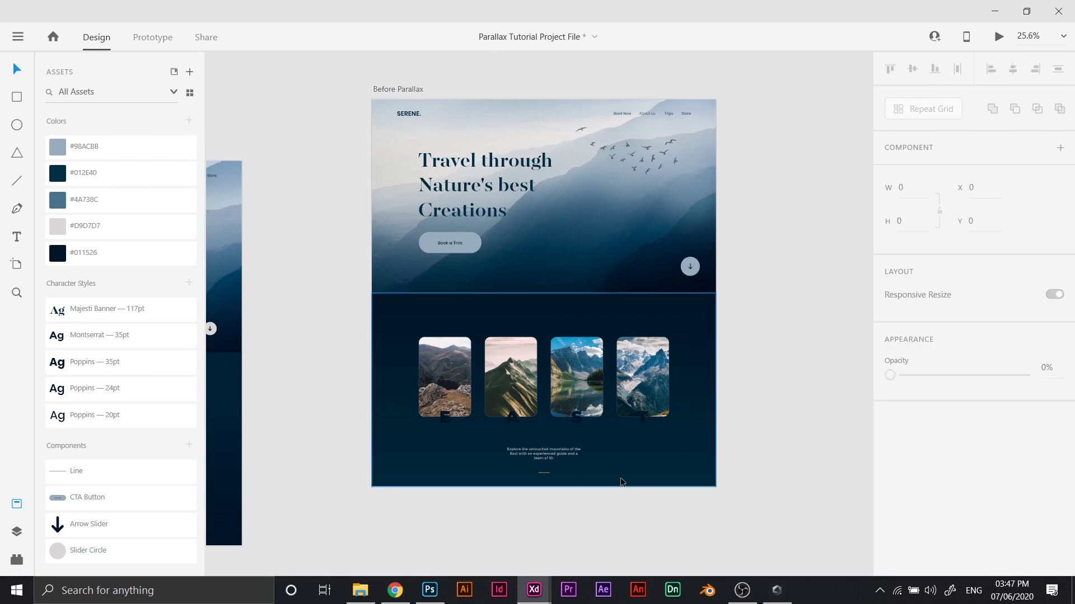
Step: Colour the E, A, S and T letters over the photo cards with the palette colour #D9D7D7
scroll(503, 394, "up", 3)
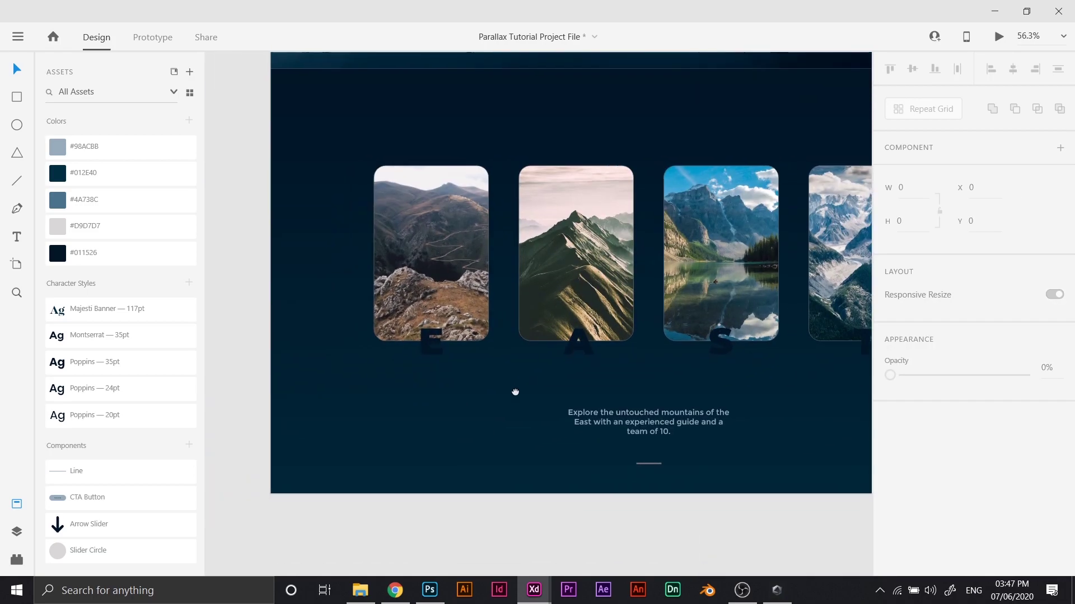
left_click(340, 361)
left_click(487, 361, "shift")
left_click(630, 361, "shift")
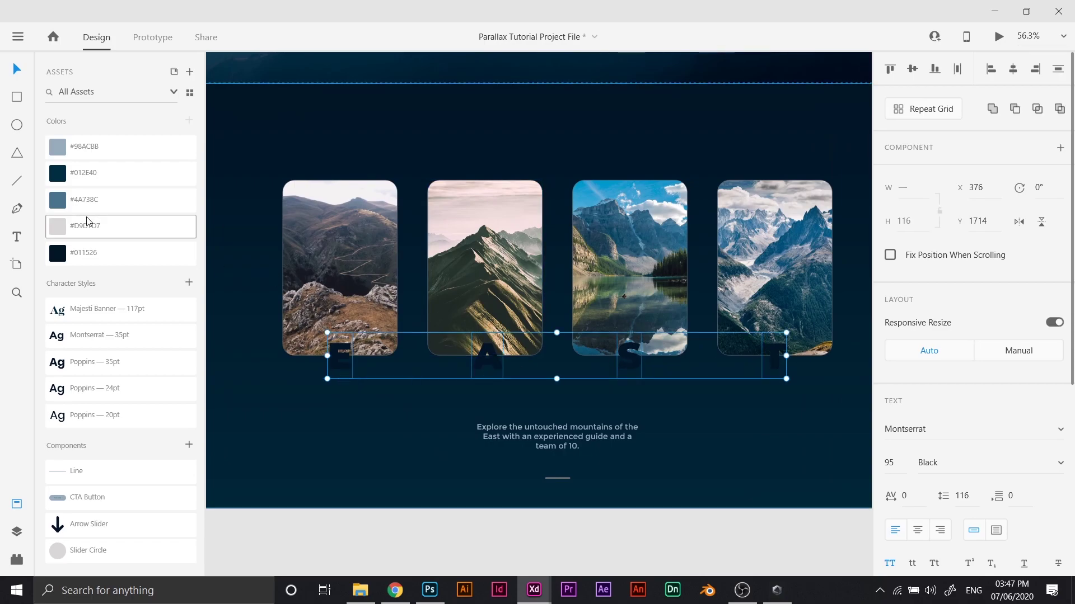
left_click(102, 235)
left_click(650, 449)
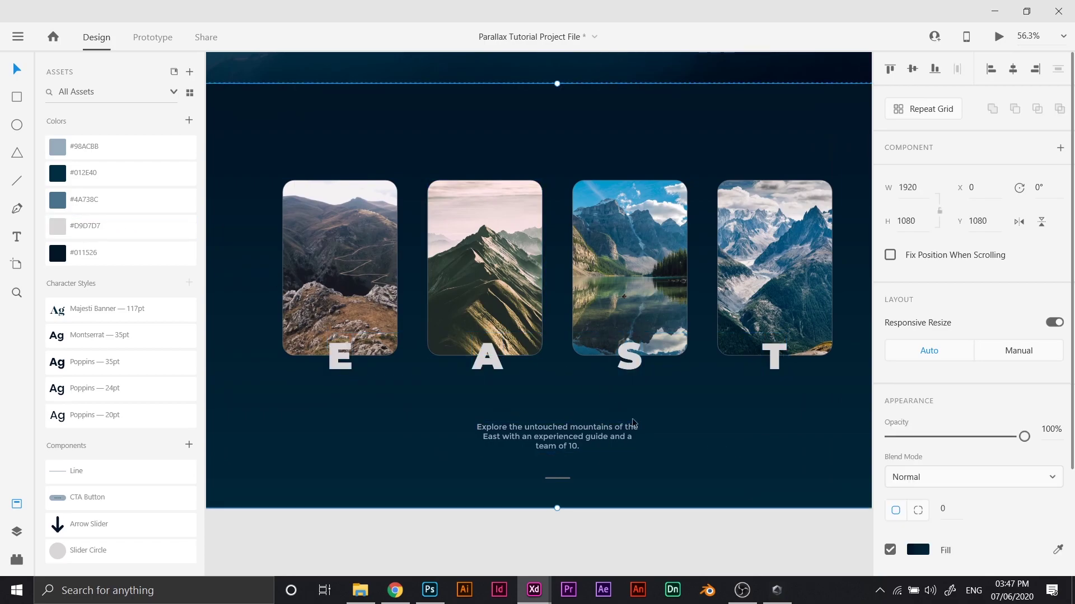
Step: Colour the short line beneath the card section's paragraph with the palette colour #D9D7D7
scroll(630, 423, "up", 2)
scroll(772, 184, "down", 5)
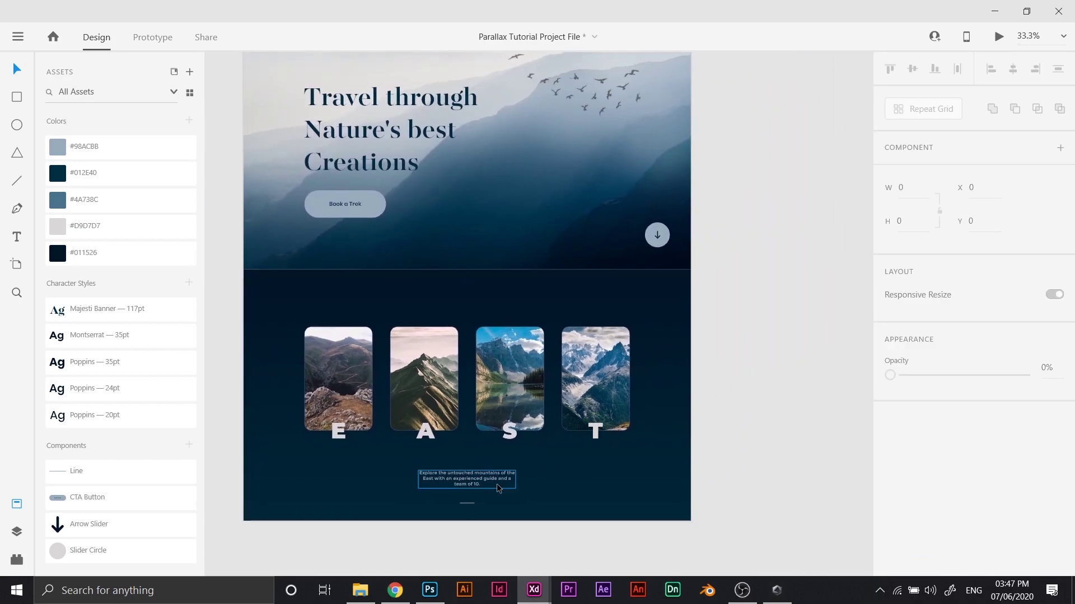
left_click(469, 504)
left_click(120, 227)
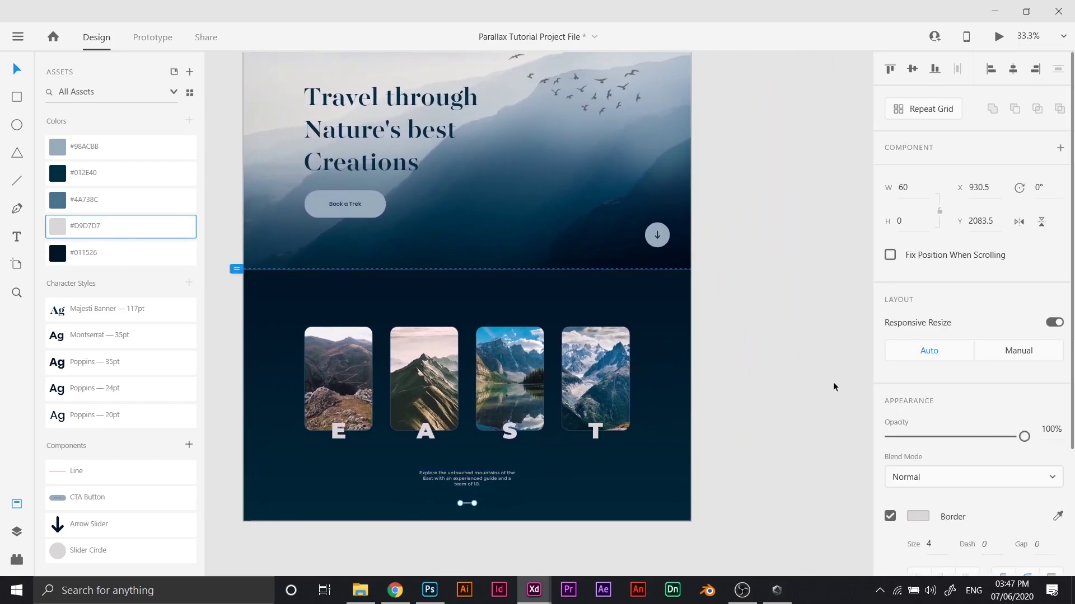
left_click(834, 388)
scroll(629, 448, "up", 1)
scroll(548, 421, "down", 6)
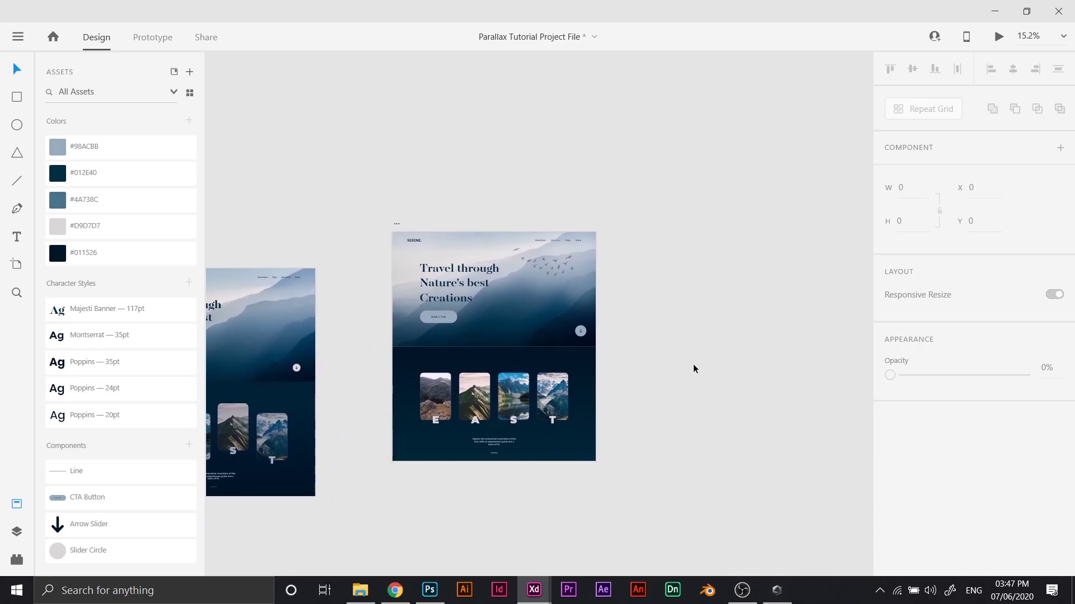
scroll(693, 369, "up", 2)
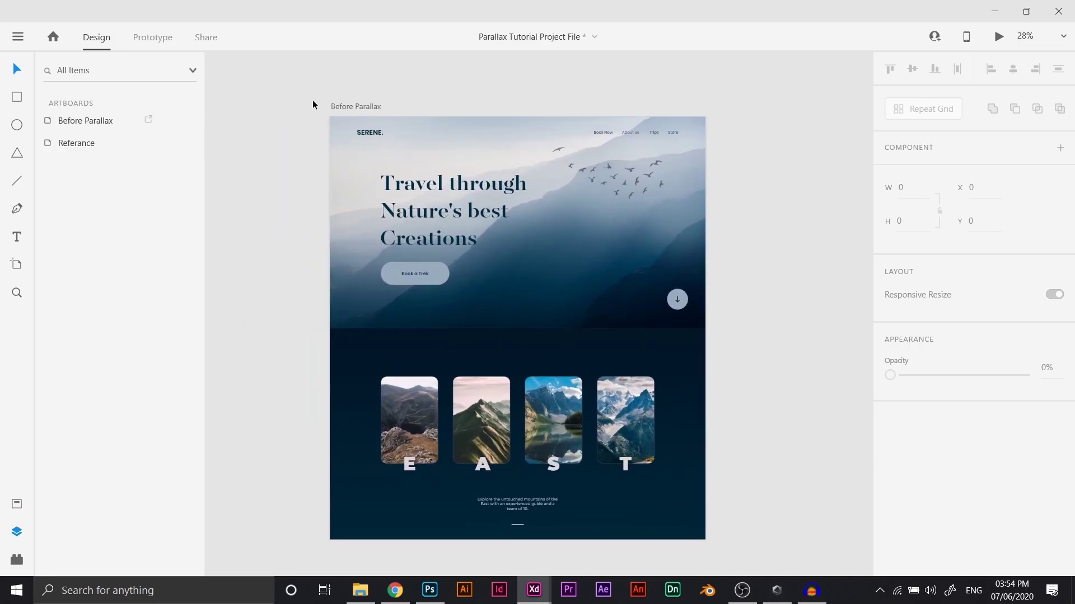
Step: Duplicate the Before Parallax artboard and place the copy to the right of the original
left_click_drag(351, 107, 393, 96)
left_click(643, 98)
left_click(777, 163)
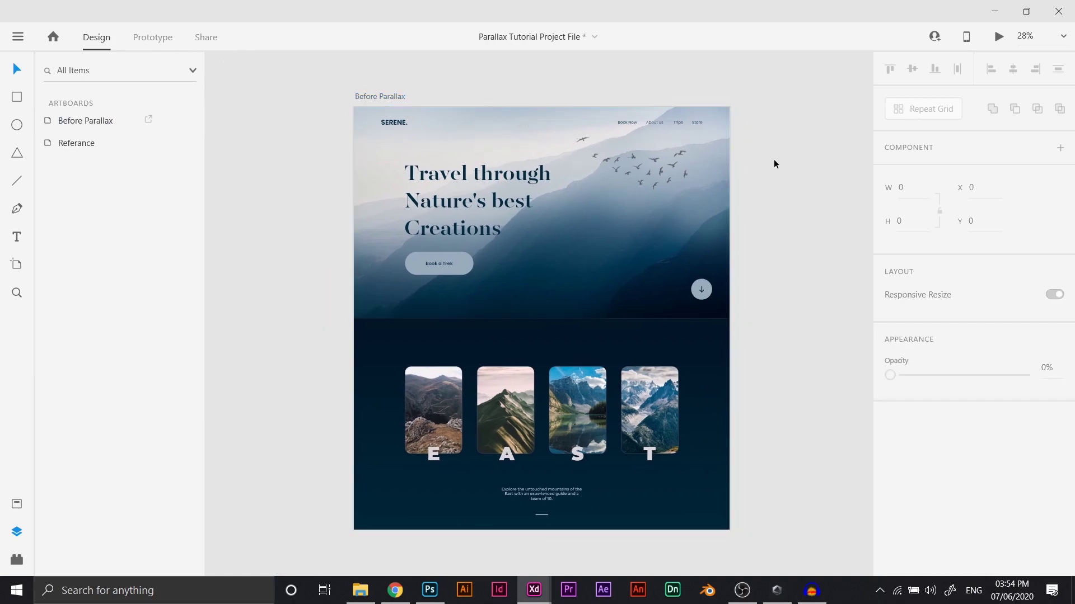
left_click_drag(689, 177, 600, 182)
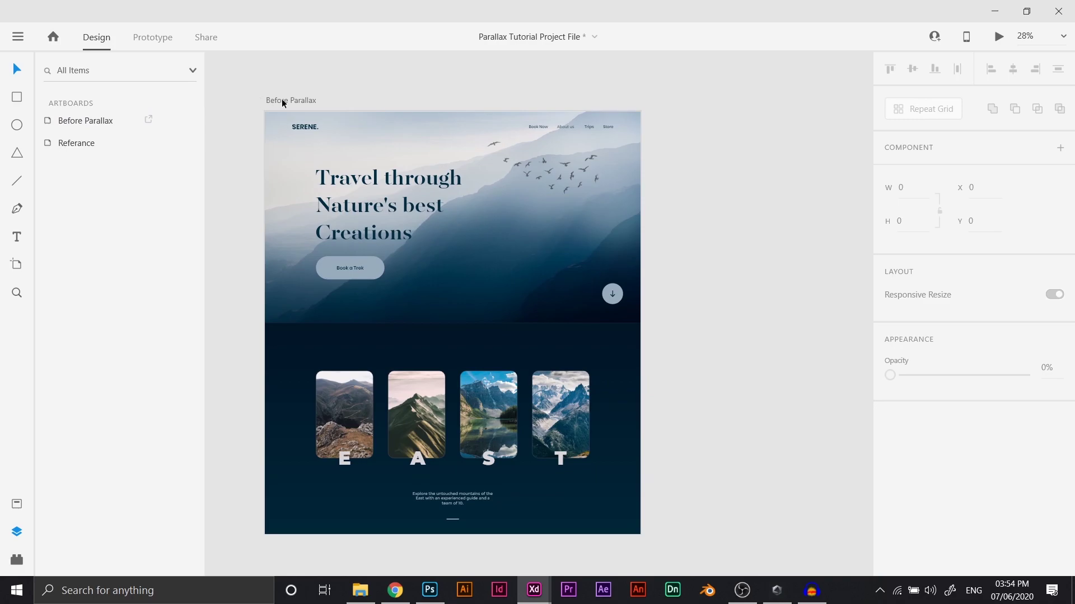
left_click(158, 37)
left_click_drag(295, 105, 698, 103)
left_click(740, 91)
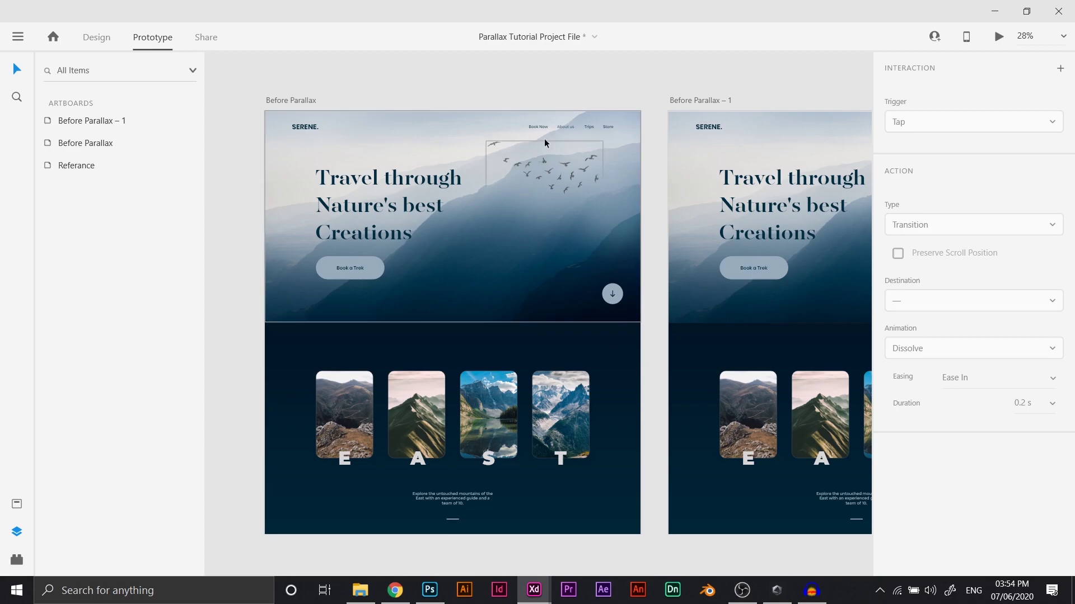
Step: Expand the Photoshop Image Setup group among the Before Parallax artboard's layers to show its separate image layers
left_click(92, 39)
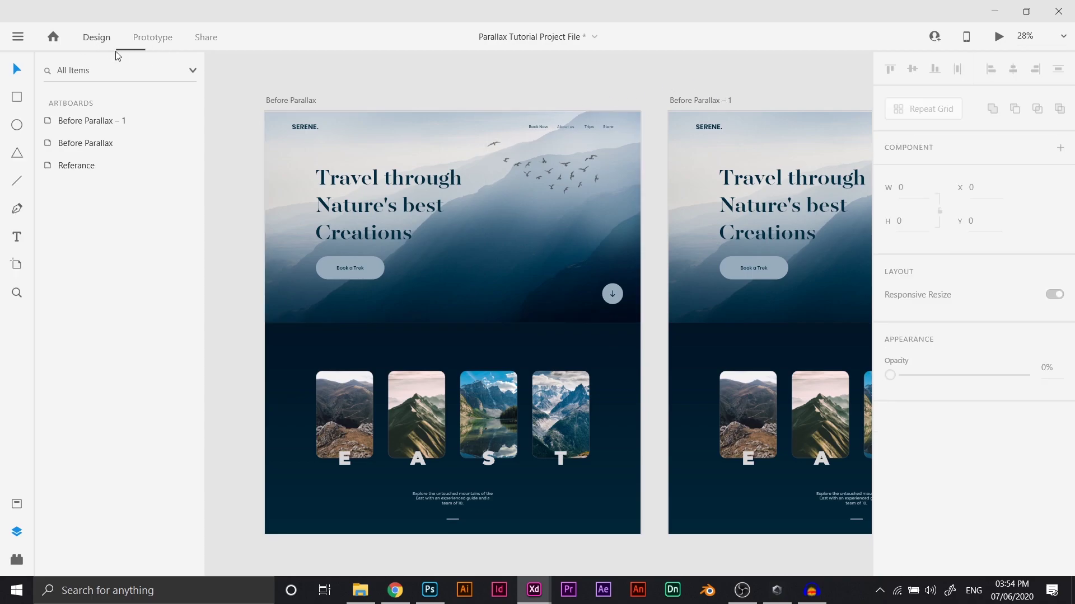
left_click(93, 145)
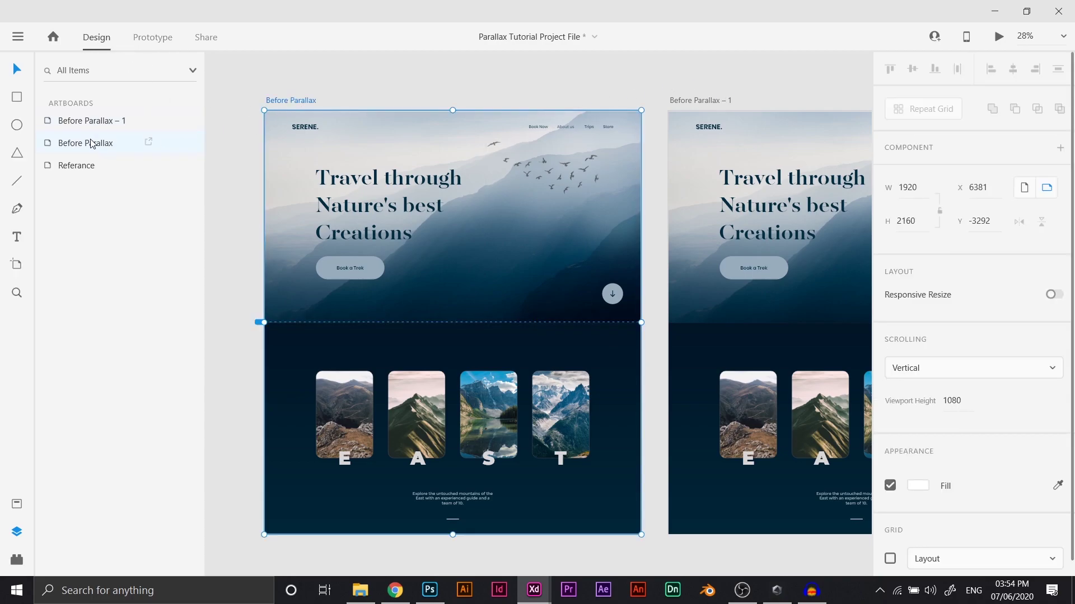
left_click(49, 147)
scroll(96, 274, "down", 5)
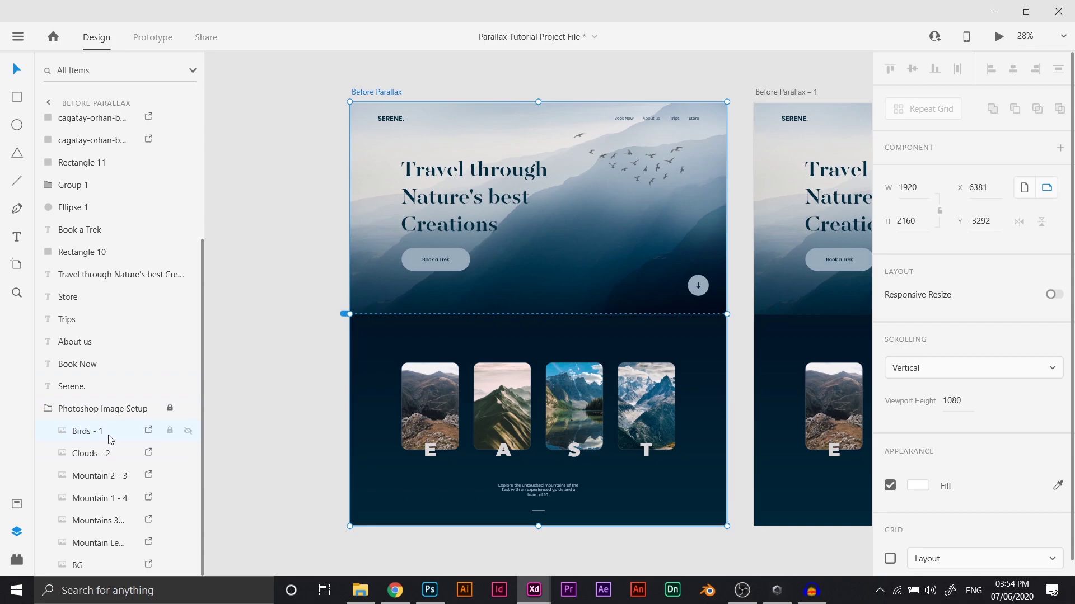
Step: Unlock and expand the Photoshop Image Setup group in the Before Parallax – 1 artboard
left_click_drag(724, 235, 389, 287)
left_click_drag(590, 255, 490, 255)
left_click(359, 147)
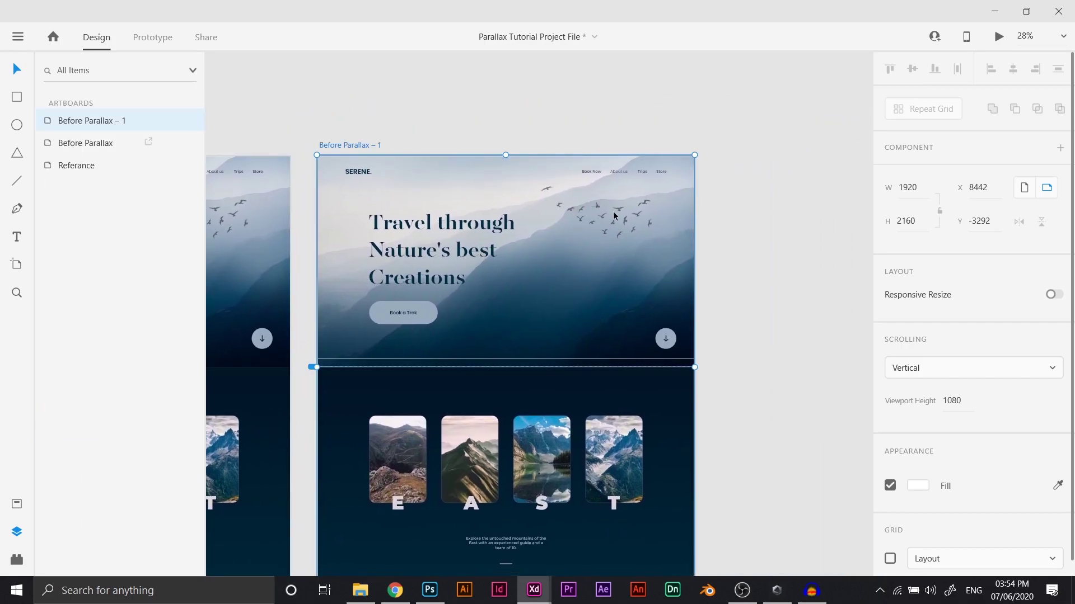
left_click(51, 122)
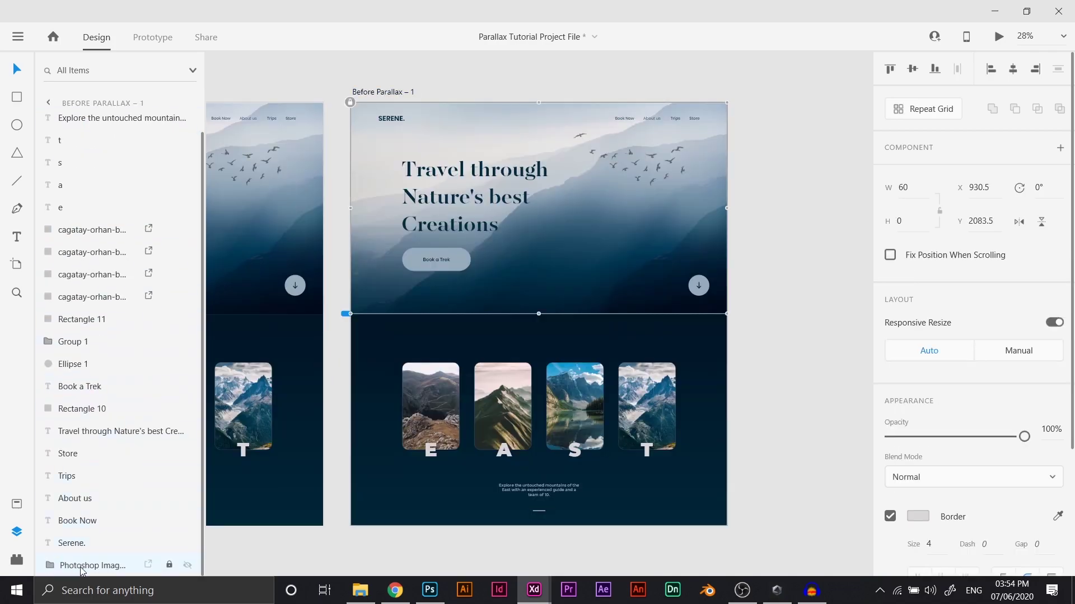
left_click(73, 567)
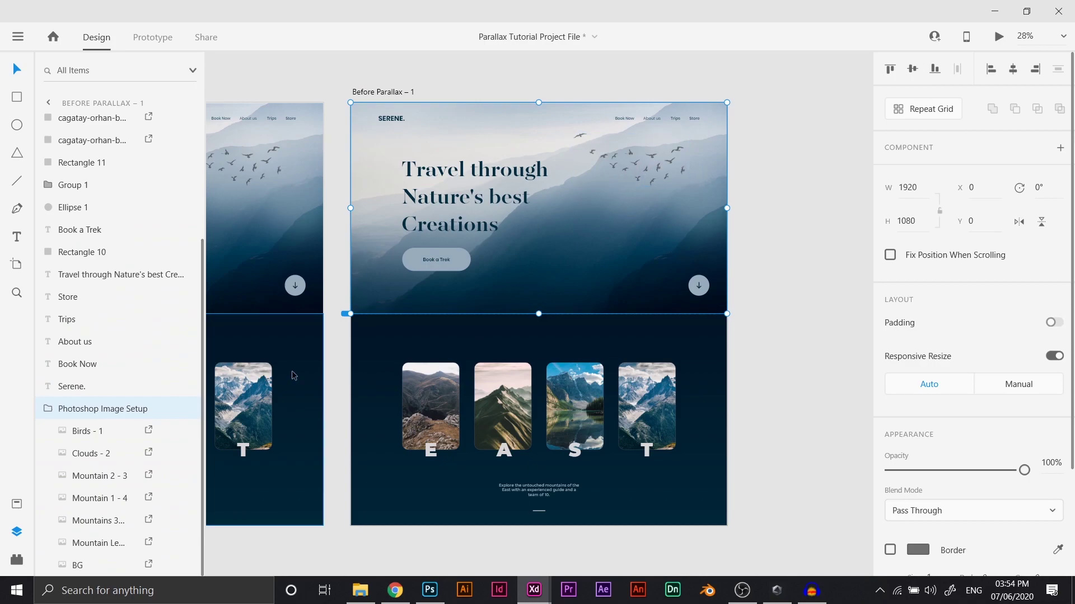
Step: Move the Birds - 1 image in the Before Parallax – 1 artboard out past its right edge
left_click(84, 431)
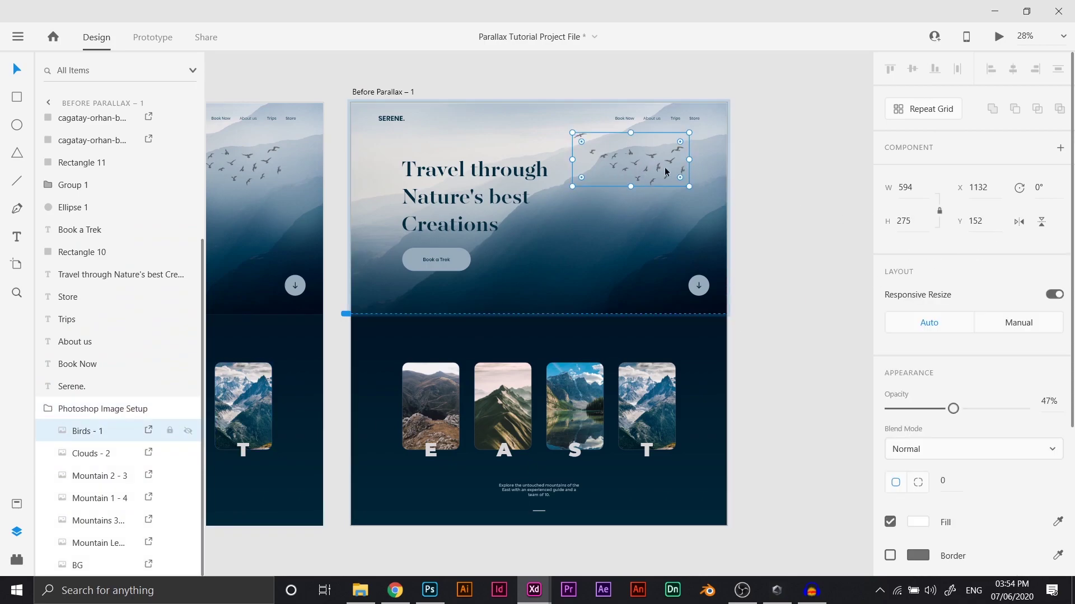
left_click_drag(661, 171, 810, 166)
left_click(789, 218)
scroll(537, 251, "left", 5)
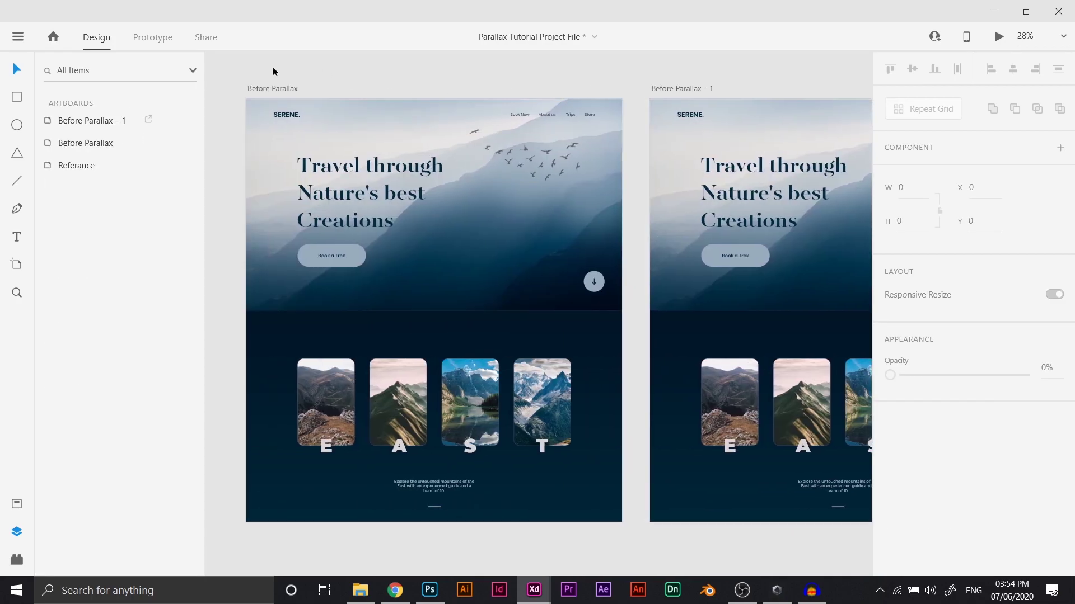
Step: Unlock the Before Parallax artboard's Photoshop Image Setup group and move its Clouds - 2 image up to a Y position of -311
left_click(270, 88)
double_click(54, 147)
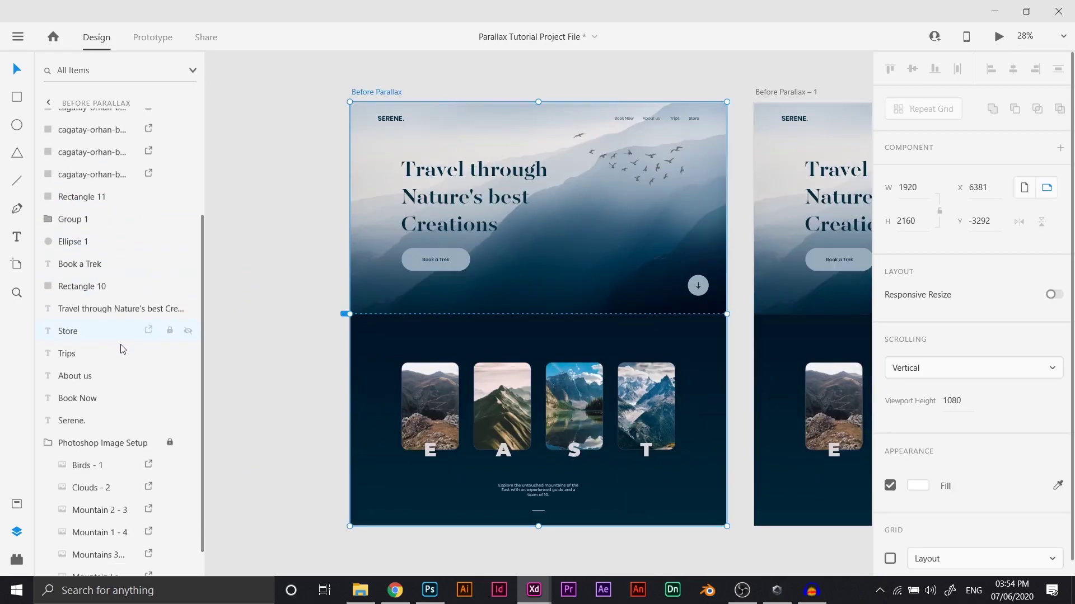
scroll(88, 460, "down", 2)
left_click(104, 454)
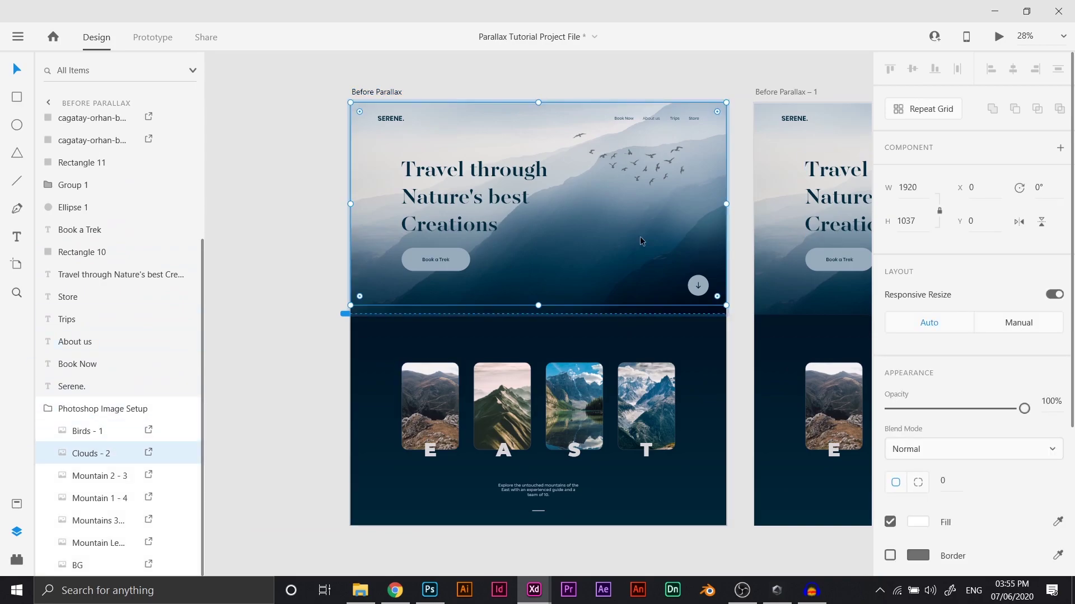
left_click_drag(614, 151, 556, 229)
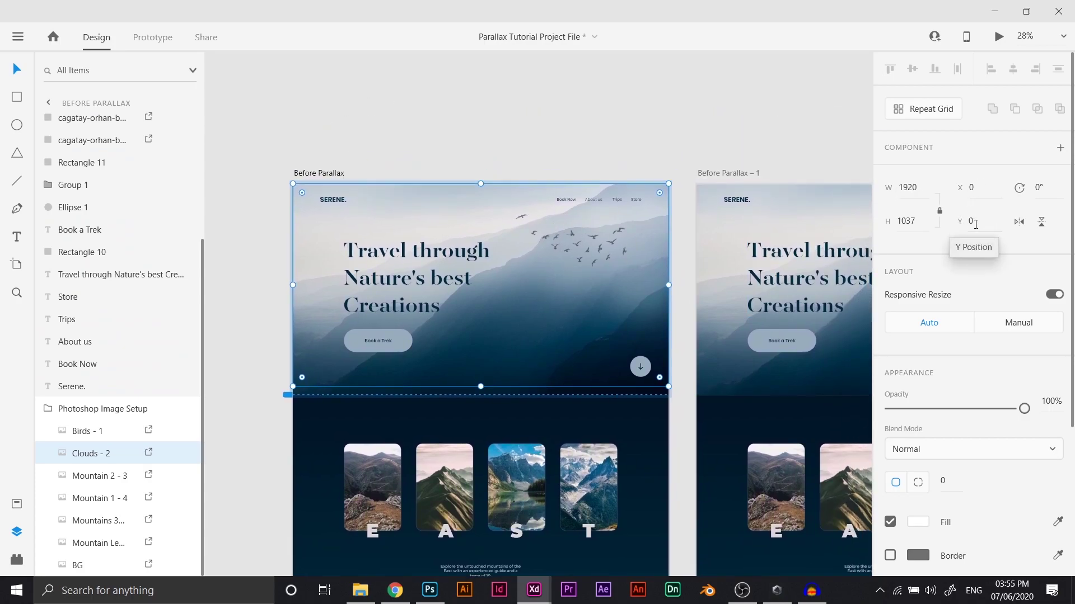
left_click_drag(973, 222, 977, 404)
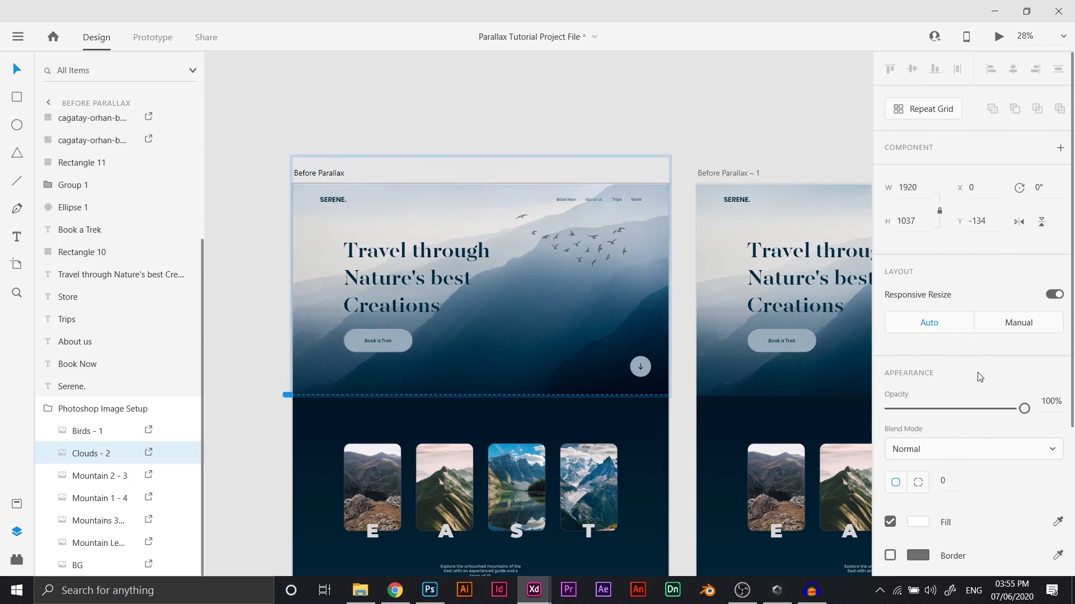
left_click_drag(989, 222, 985, 468)
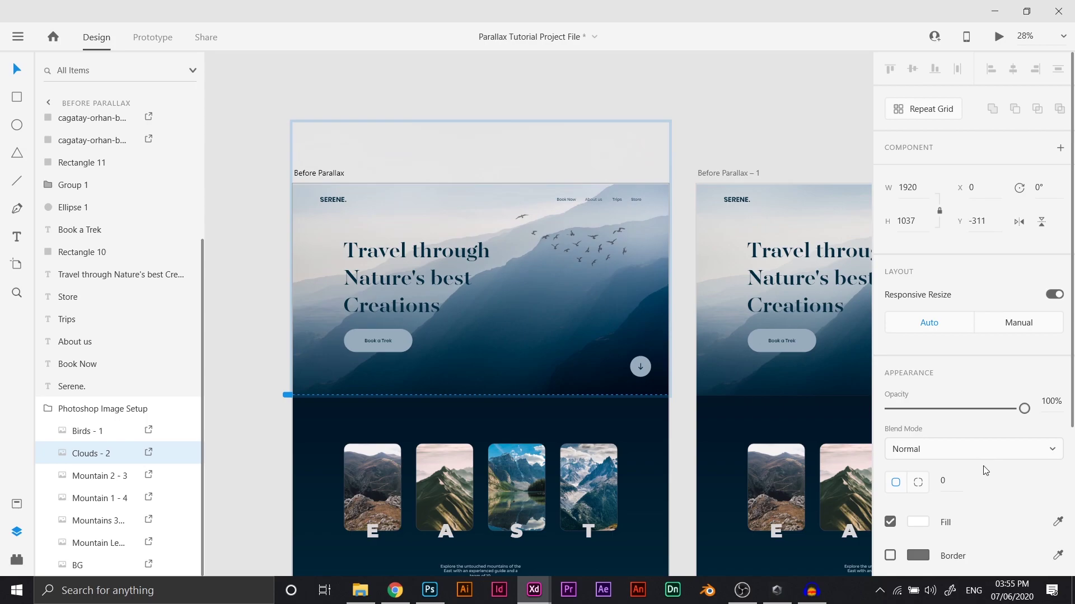
left_click(270, 187)
Step: Enlarge the Before Parallax artboard's Mountain 2 - 3 image proportionally from its upper-left corner to a width of about 2254
left_click_drag(695, 228, 675, 187)
double_click(84, 147)
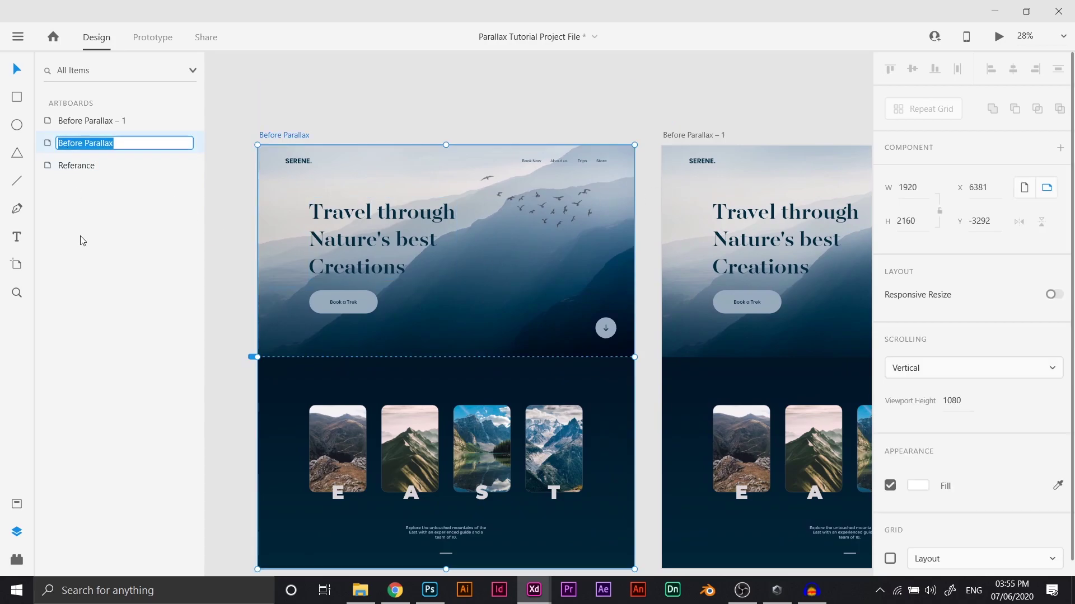
double_click(48, 144)
left_click(49, 145)
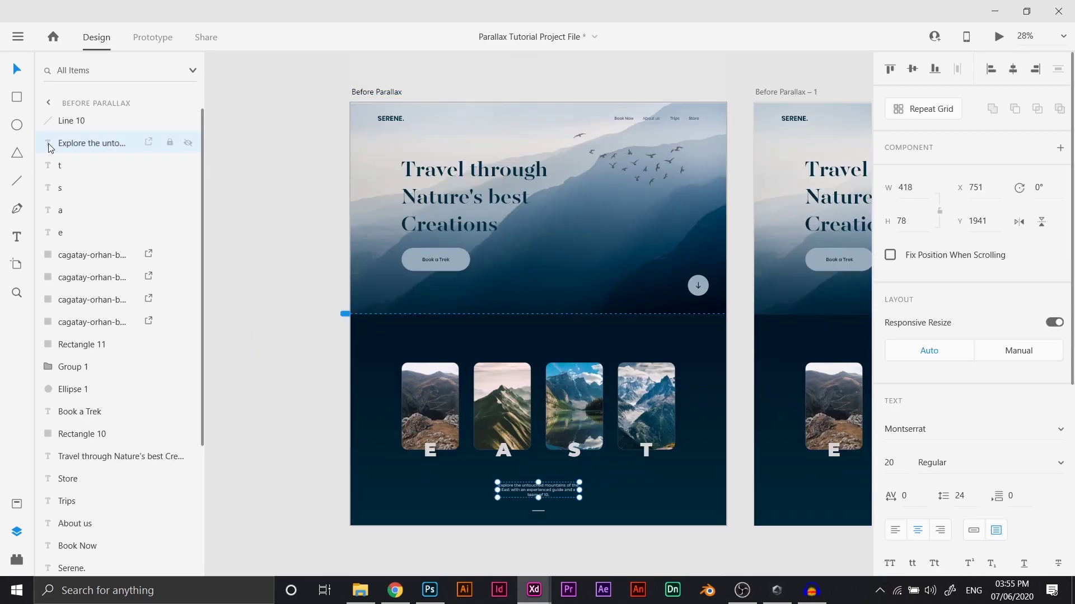
scroll(128, 391, "down", 3)
scroll(129, 390, "down", 1)
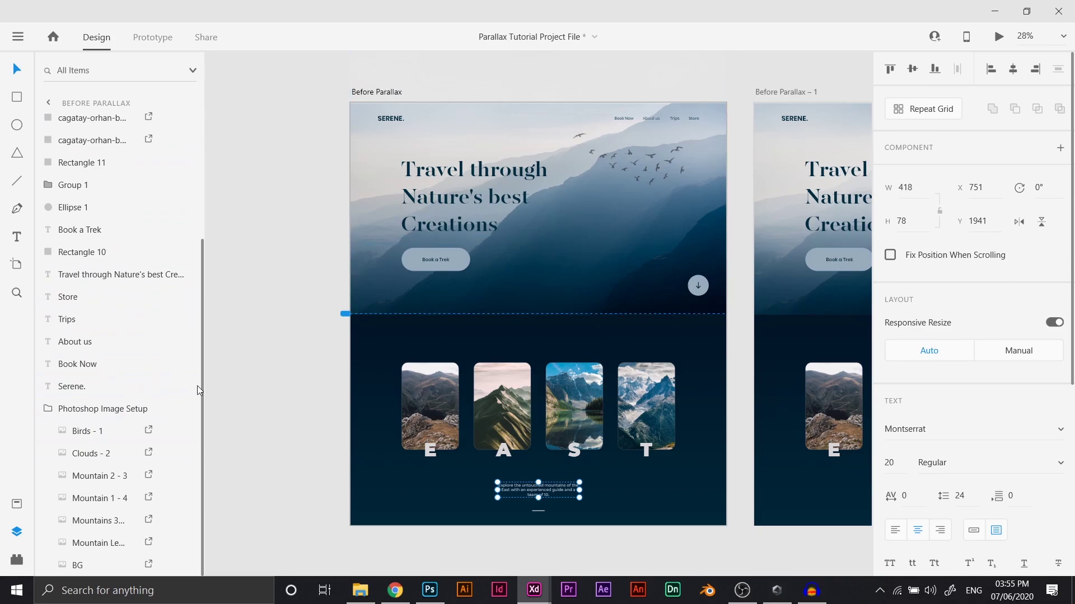
left_click(108, 477)
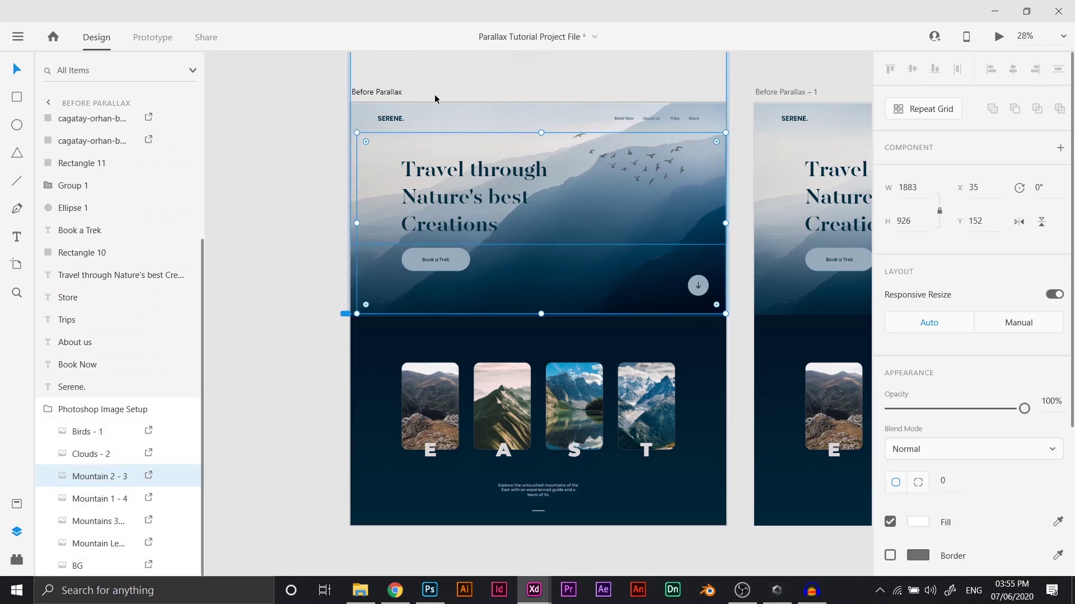
left_click_drag(323, 114, 285, 96)
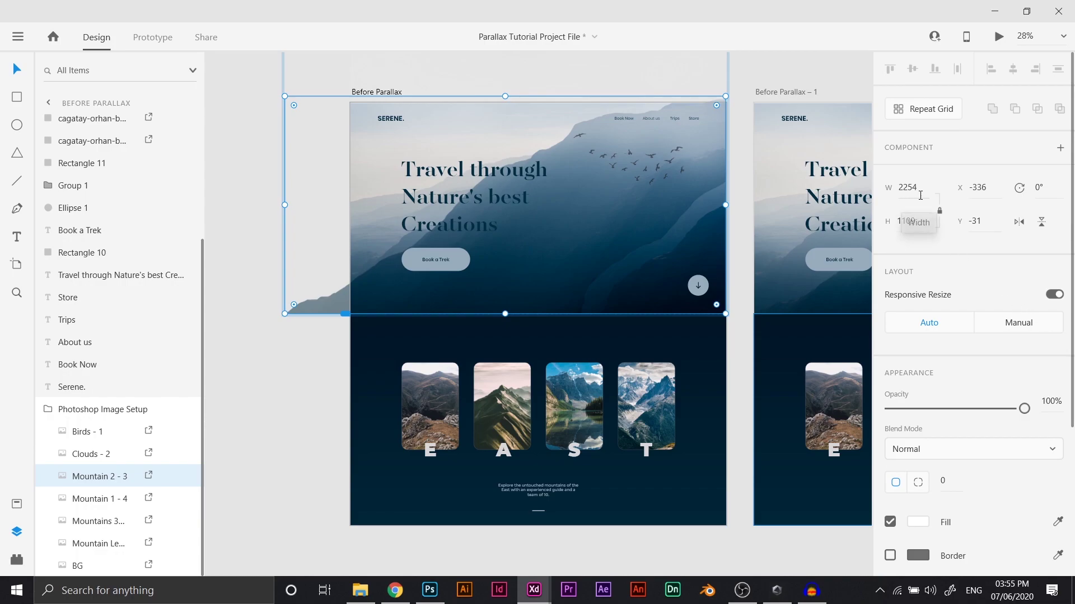
Step: Scale the Before Parallax artboard's Mountain 2 - 3 image proportionally to a height of 1182
left_click_drag(915, 230, 920, 45)
Step: Enlarge the Mountain 1 - 4 image from its upper-left corner to about 932 by 823 and stack it above Mountain 2 - 3
left_click(62, 503)
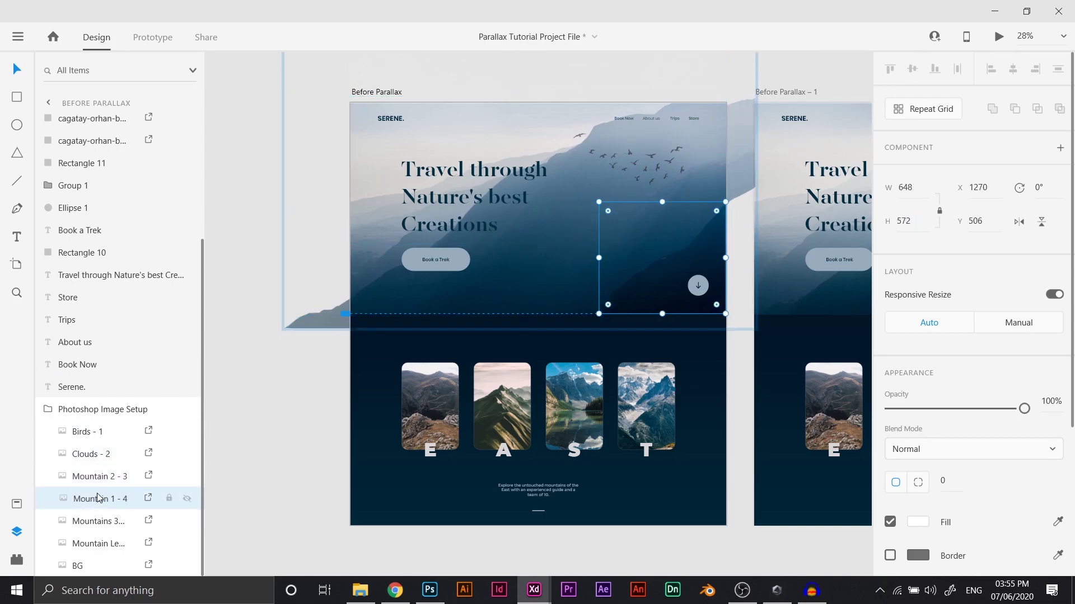
left_click_drag(600, 201, 551, 178)
left_click_drag(113, 491, 118, 476)
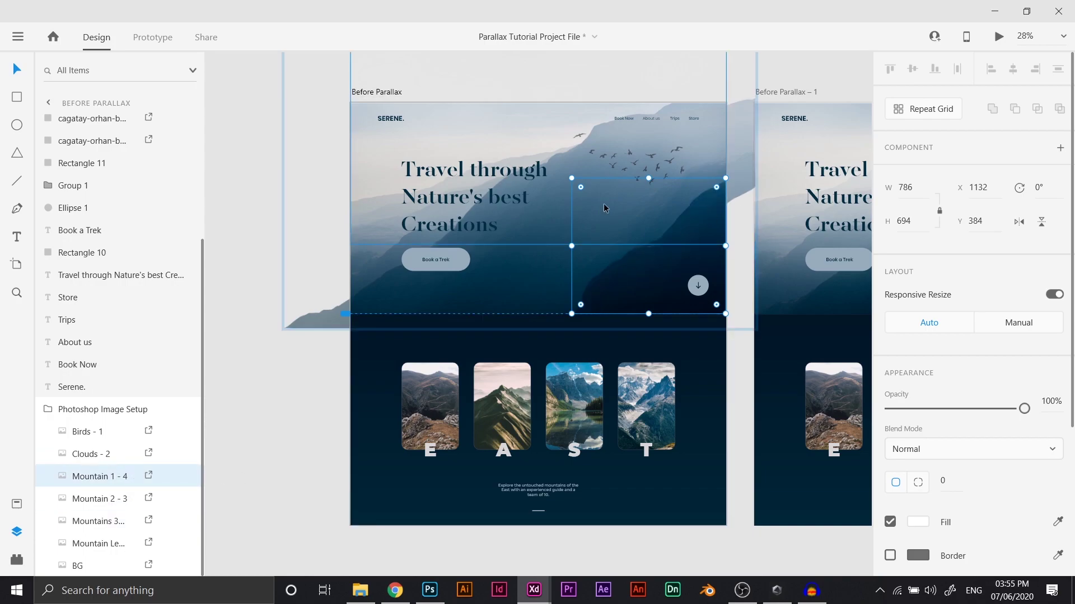
left_click_drag(572, 178, 544, 151)
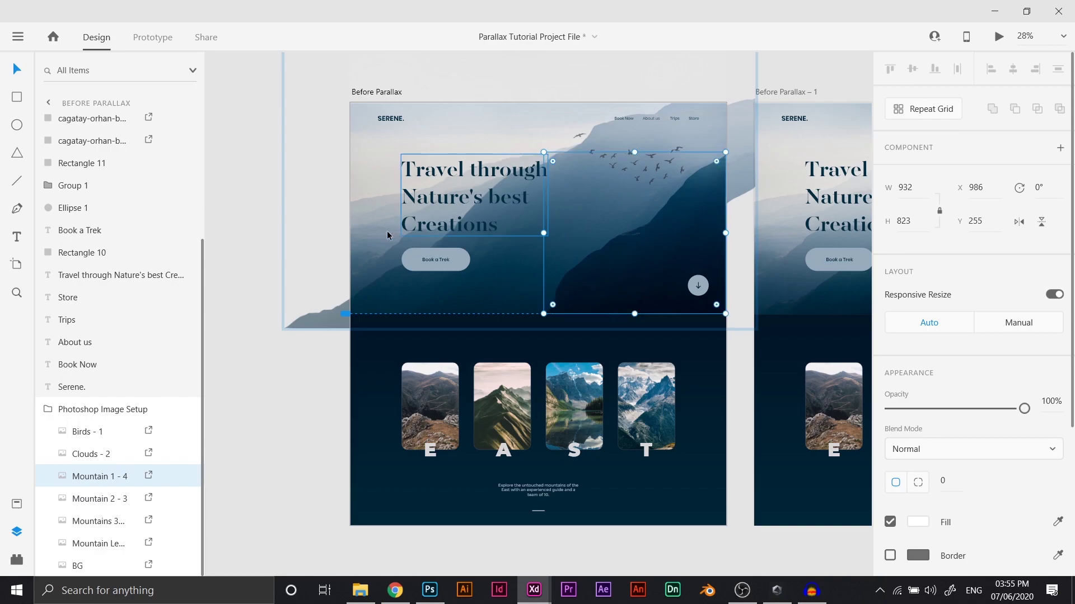
left_click(275, 257)
Step: In the Before Parallax – 1 artboard, move the Mountain 1 - 4 layer above Mountain 2 - 3 in the Photoshop Image Setup group
left_click_drag(724, 251, 434, 278)
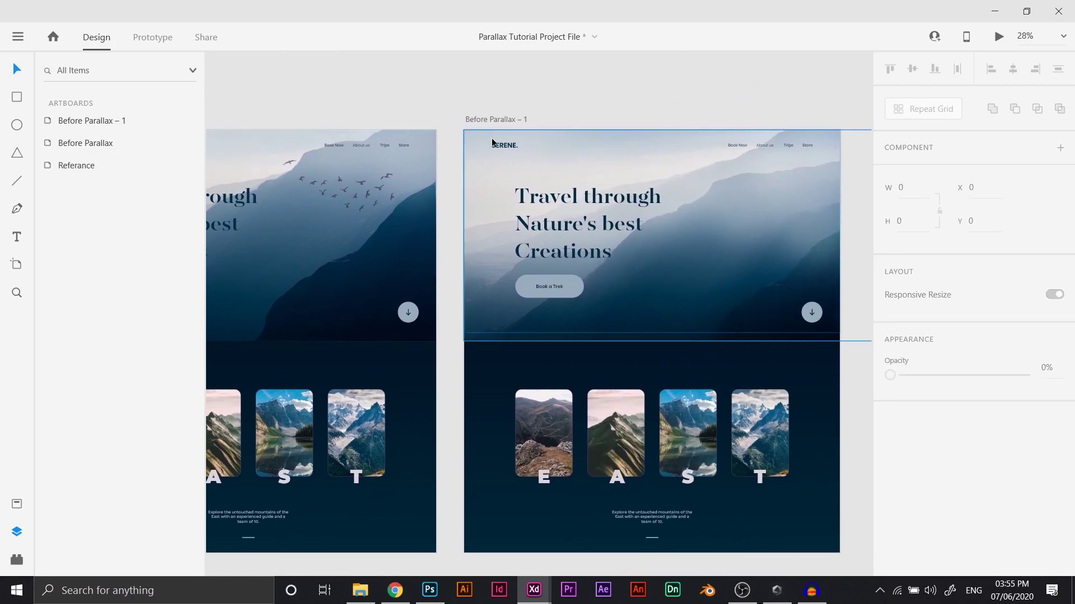
left_click(504, 120)
scroll(528, 138, "right", 3)
double_click(54, 122)
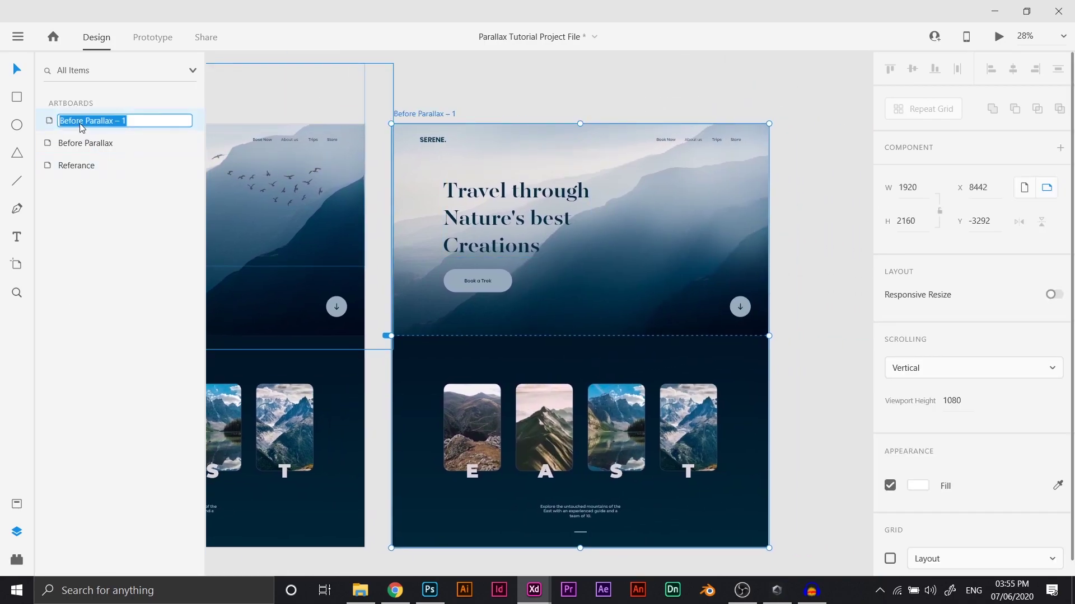
double_click(48, 121)
scroll(144, 459, "down", 4)
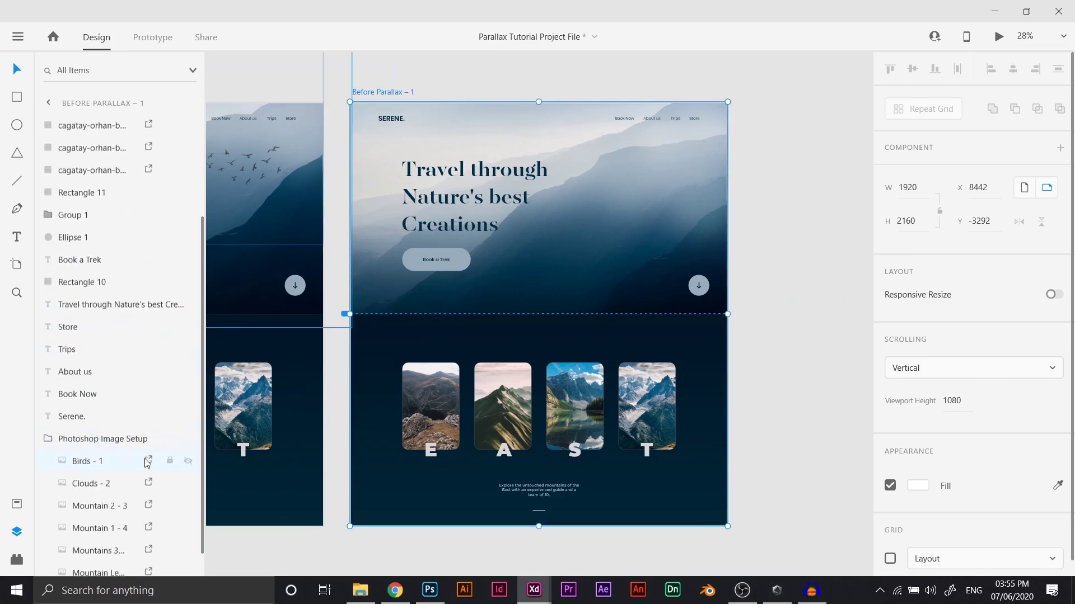
left_click_drag(111, 507, 124, 473)
left_click(782, 392)
Step: Set the Before Parallax artboard's Mountains 3 image to a height of 1079 and a Y position of -114
left_click_drag(235, 272, 484, 279)
left_click_drag(359, 279, 557, 285)
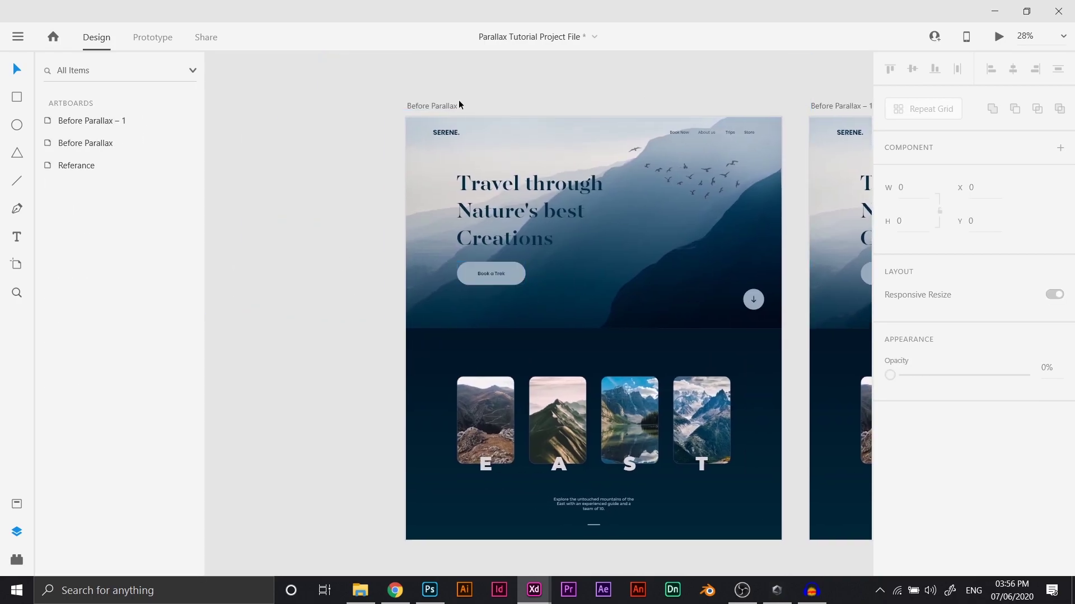
left_click(443, 107)
double_click(144, 143)
scroll(107, 463, "down", 5)
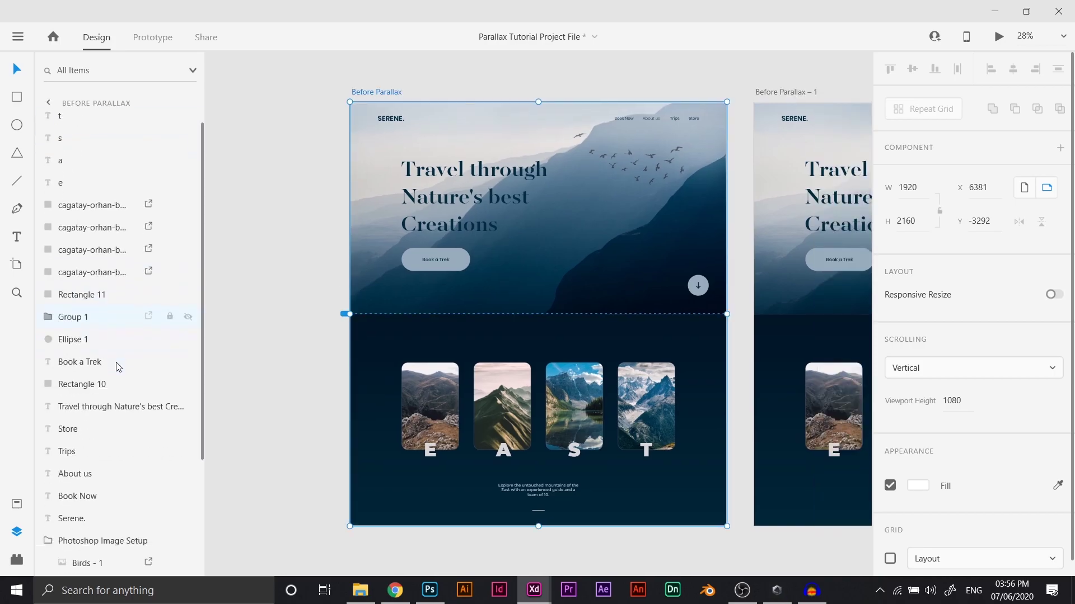
left_click(104, 499)
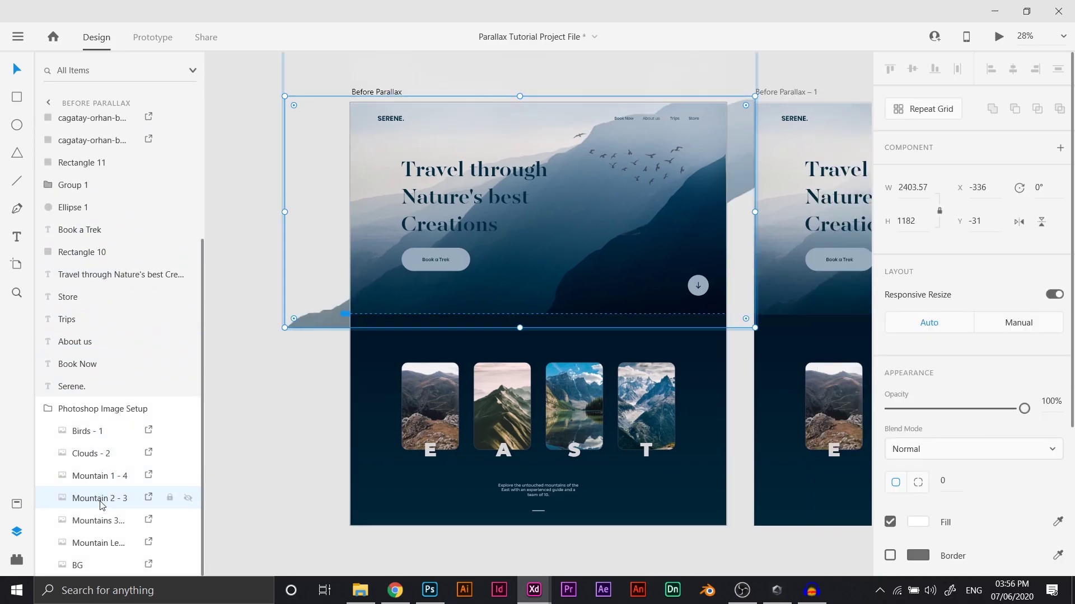
left_click(101, 521)
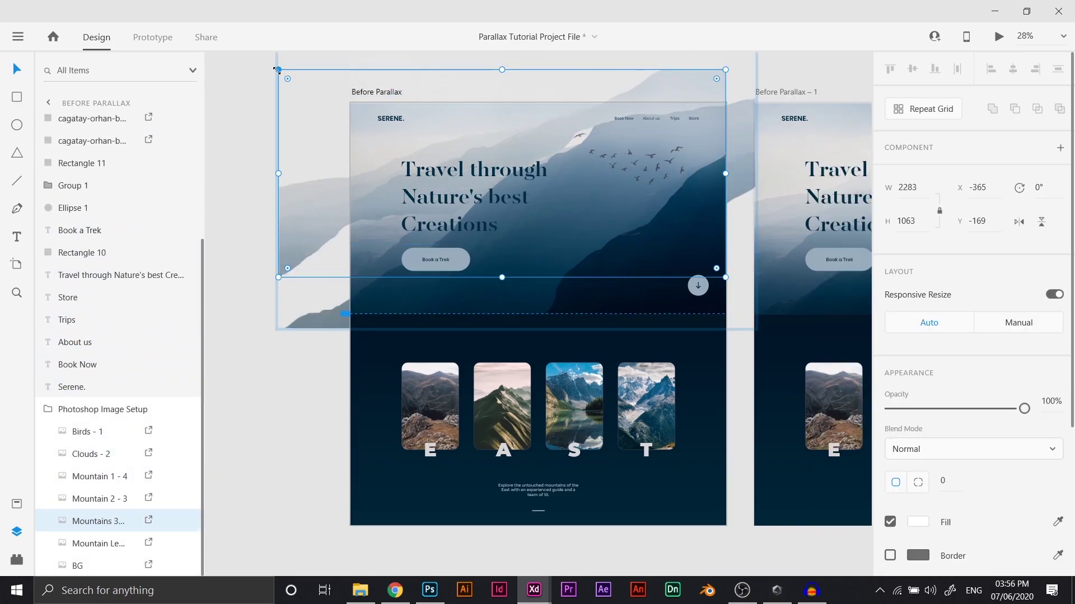
double_click(910, 221)
type("1079")
key("Return")
double_click(979, 220)
type("-114")
key("Return")
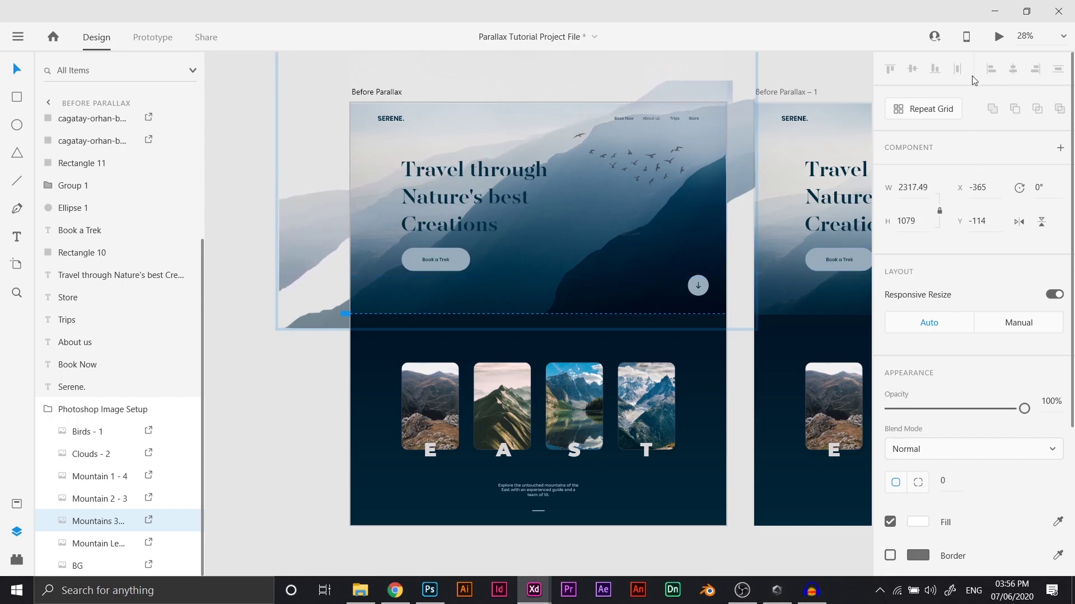
Step: Adjust the Mountains 3 image's X position to -295
double_click(978, 187)
type("-273")
key("Return")
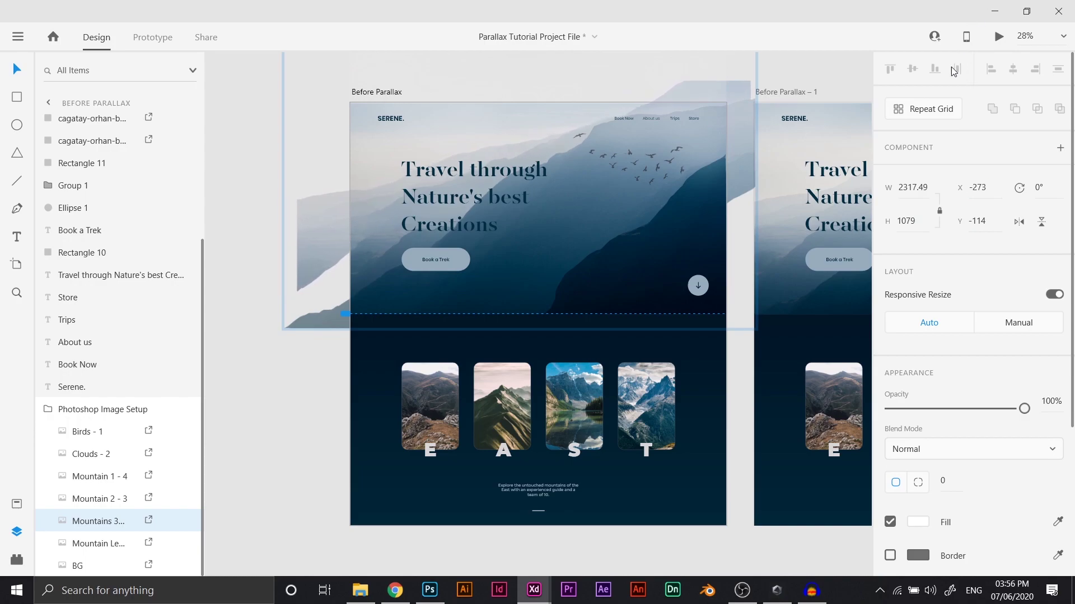
double_click(984, 187)
type("-291")
key("Return")
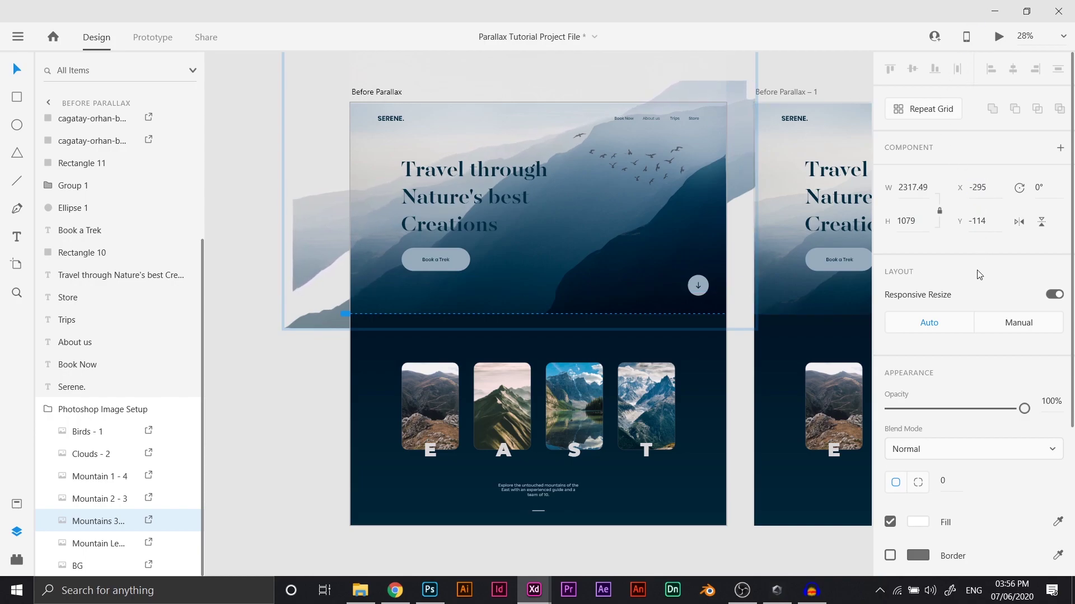
Step: Enlarge the left mountain image in Before Parallax from its upper-left corner to about 1054 by 650 and set its Y position to 447
left_click(109, 543)
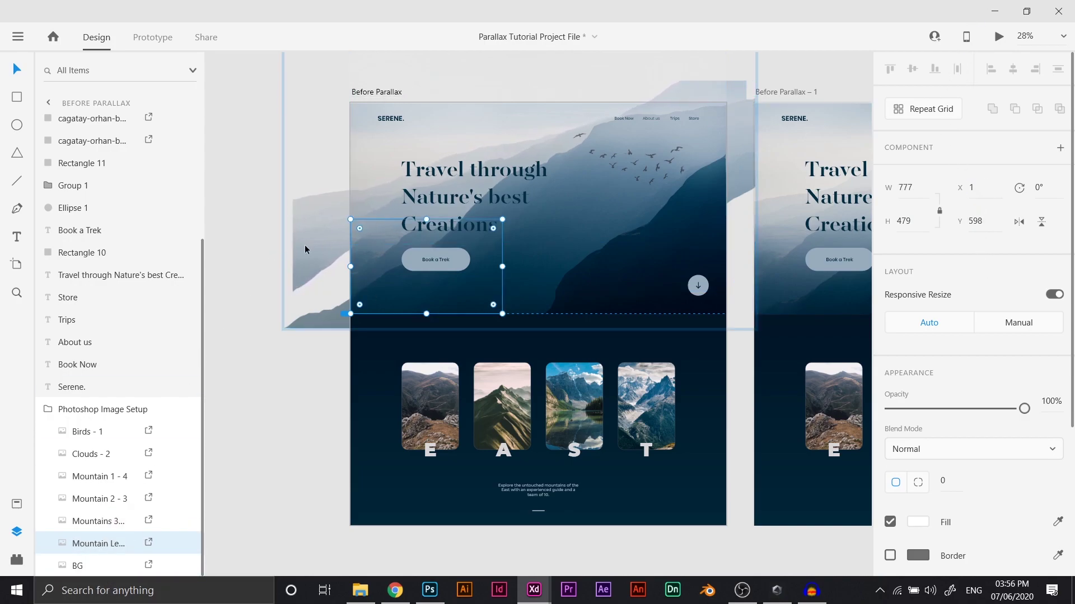
left_click_drag(350, 219, 292, 155)
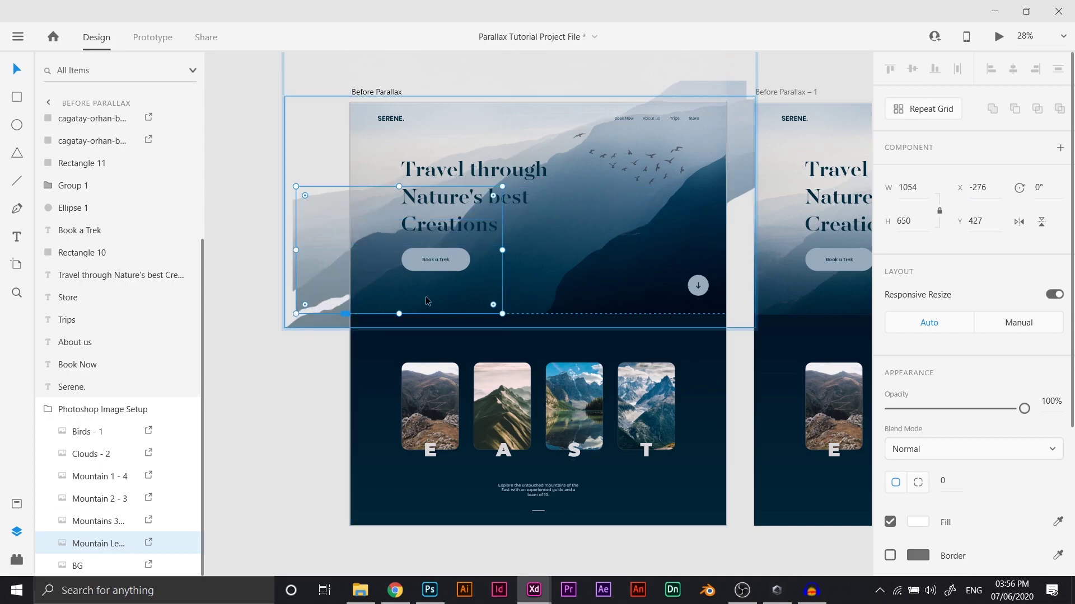
double_click(981, 218)
type("420")
key("Return")
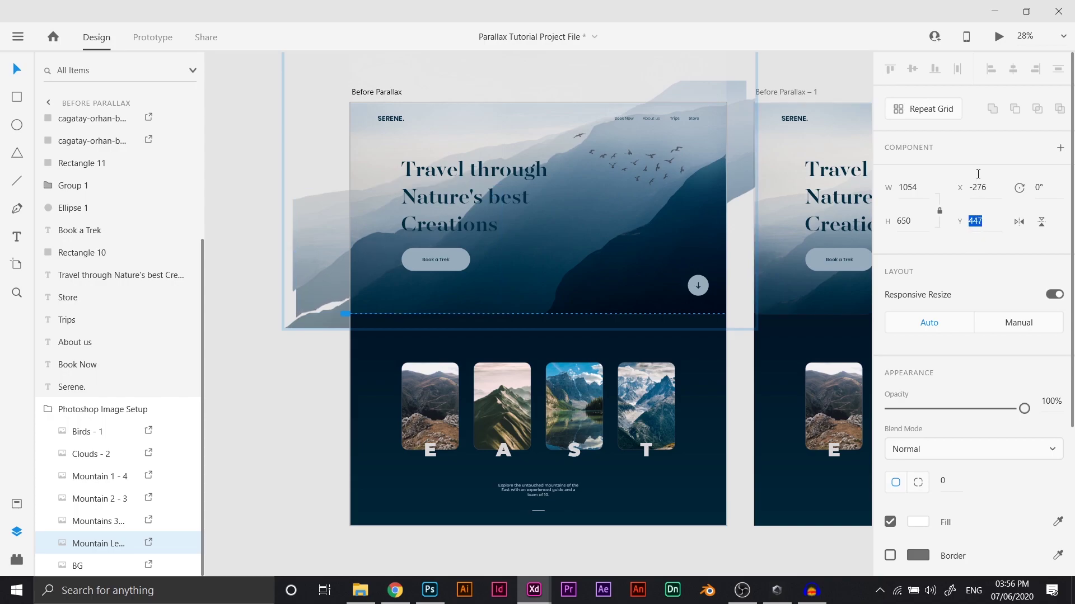
left_click(254, 170)
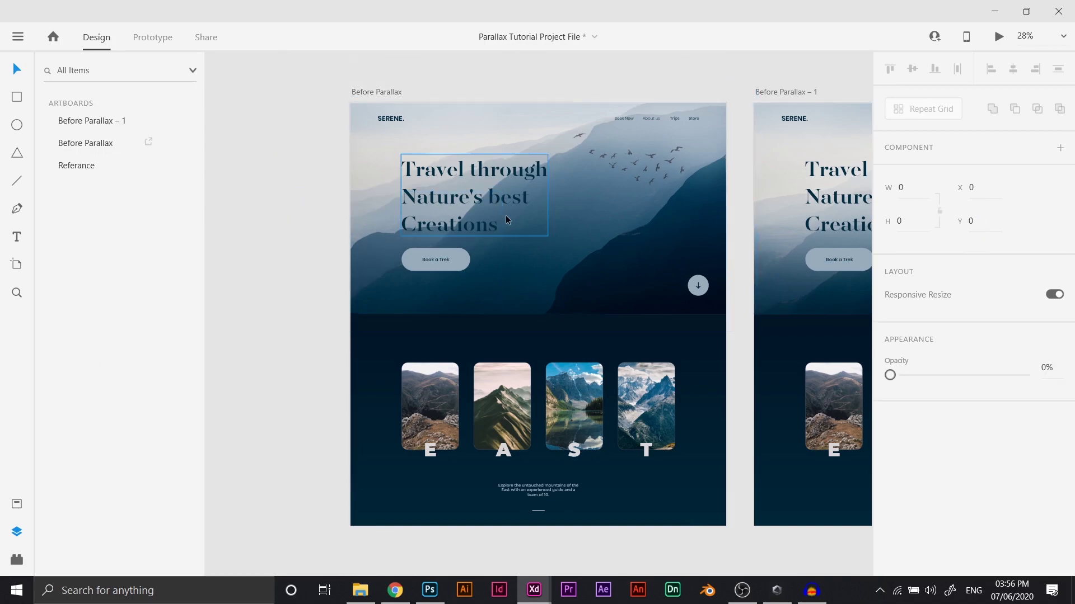
Step: Switch to Prototype mode and link the Before Parallax artboard to Before Parallax – 1
left_click_drag(698, 152, 514, 241)
scroll(559, 212, "down", 3)
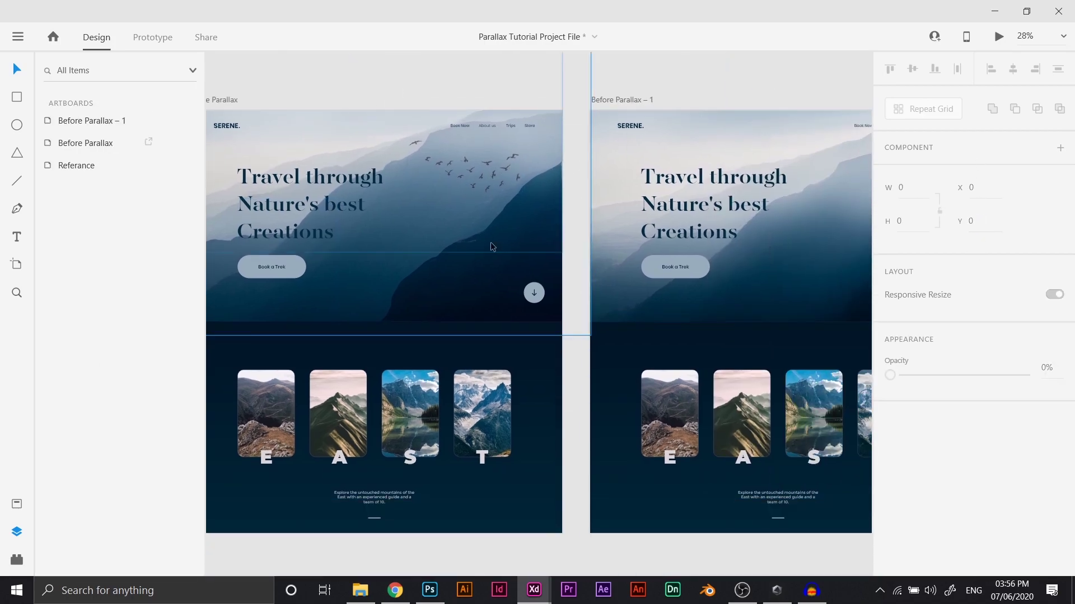
left_click_drag(367, 218, 494, 303)
left_click(153, 38)
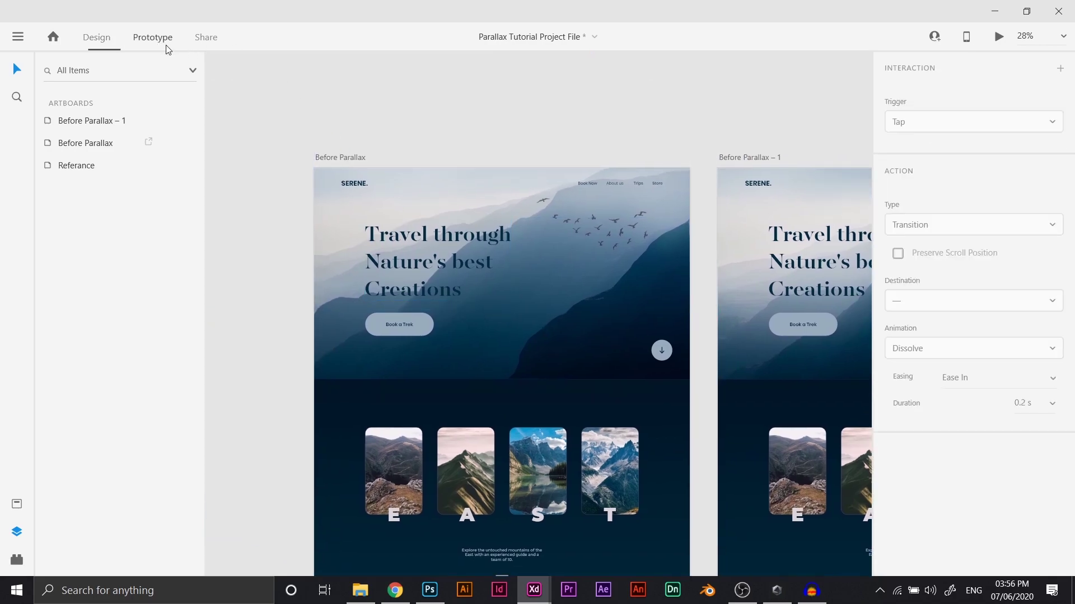
left_click(345, 158)
left_click_drag(711, 332, 554, 264)
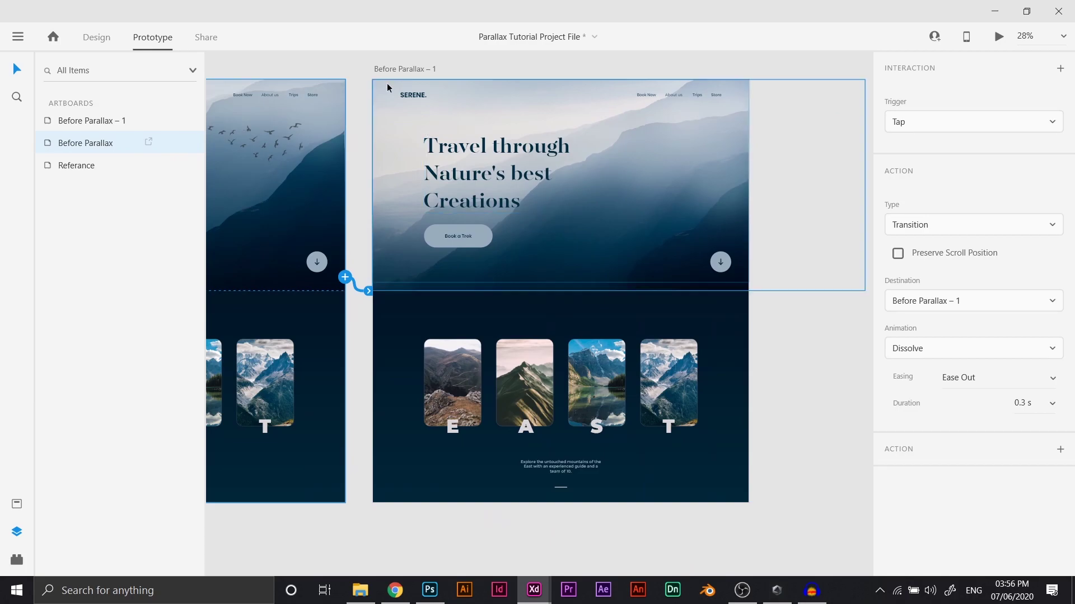
Step: Change the Before Parallax artboard's tap action type to Auto-Animate
left_click(402, 72)
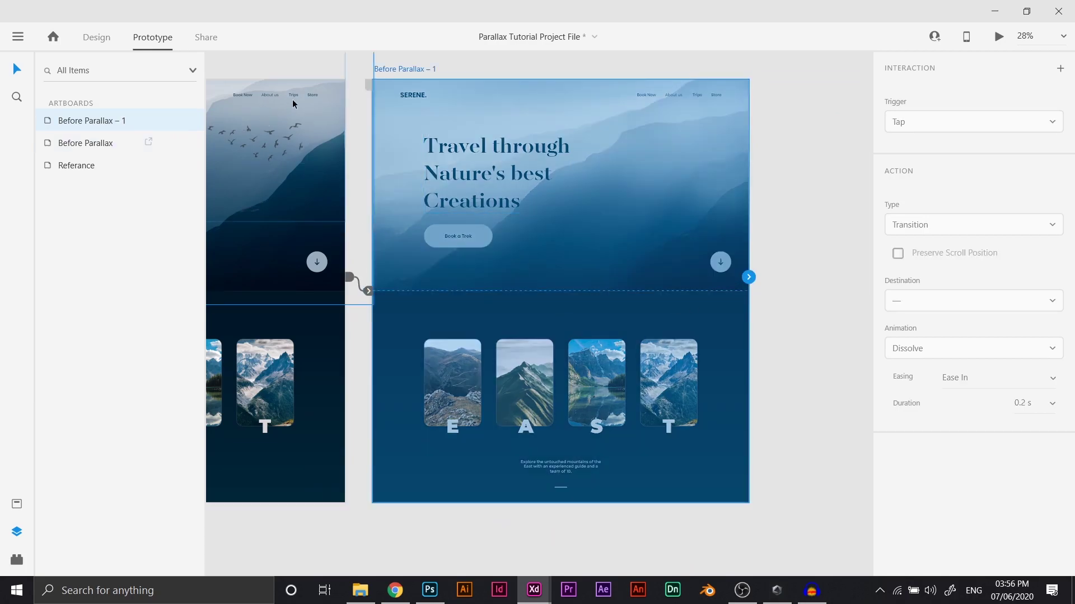
left_click_drag(432, 261, 700, 295)
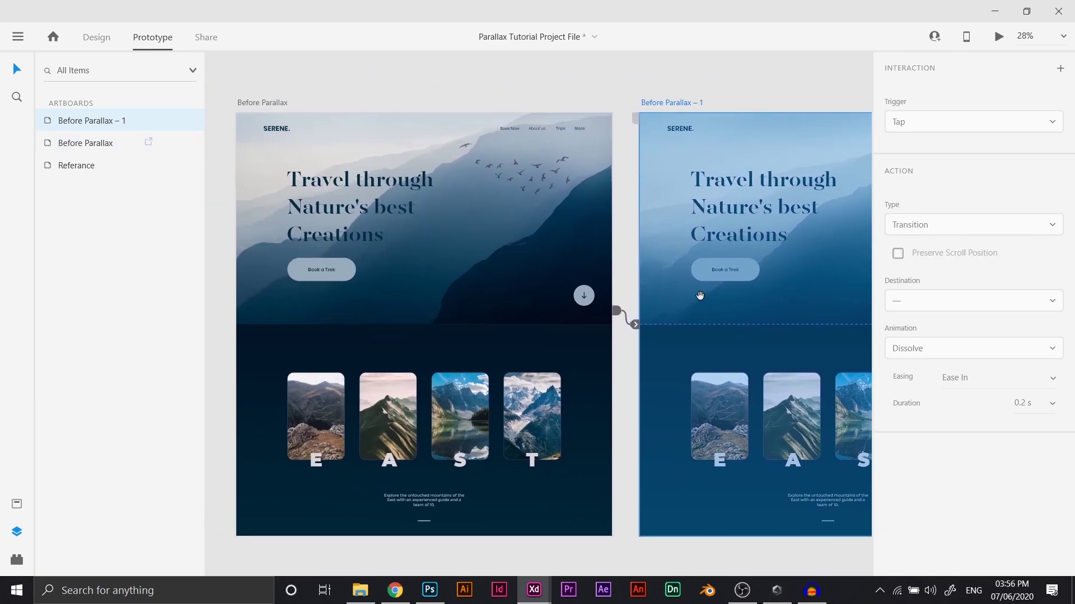
left_click(269, 109)
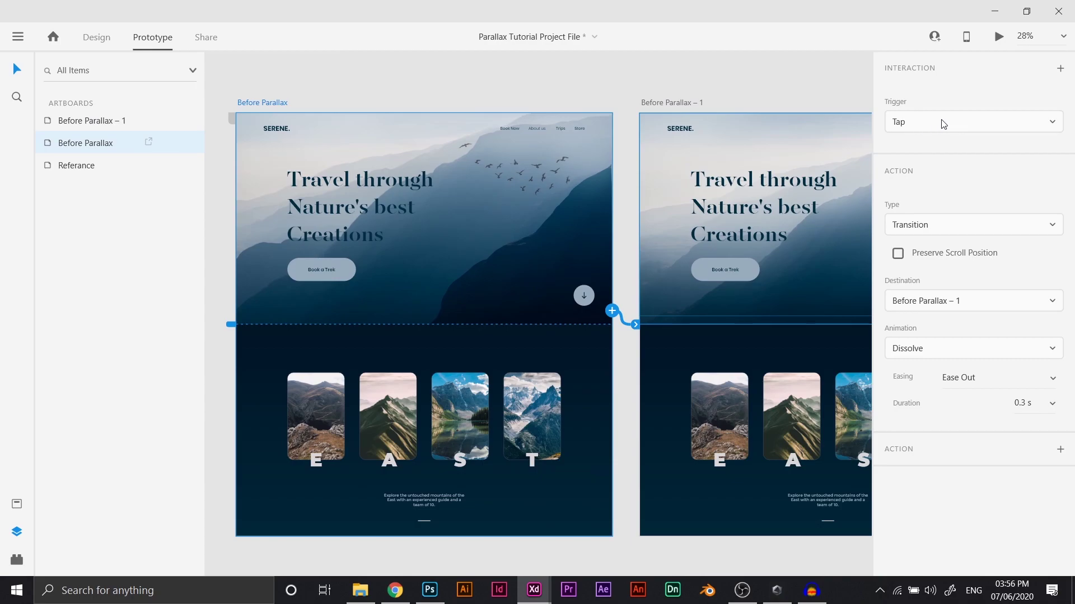
left_click(948, 229)
left_click(958, 252)
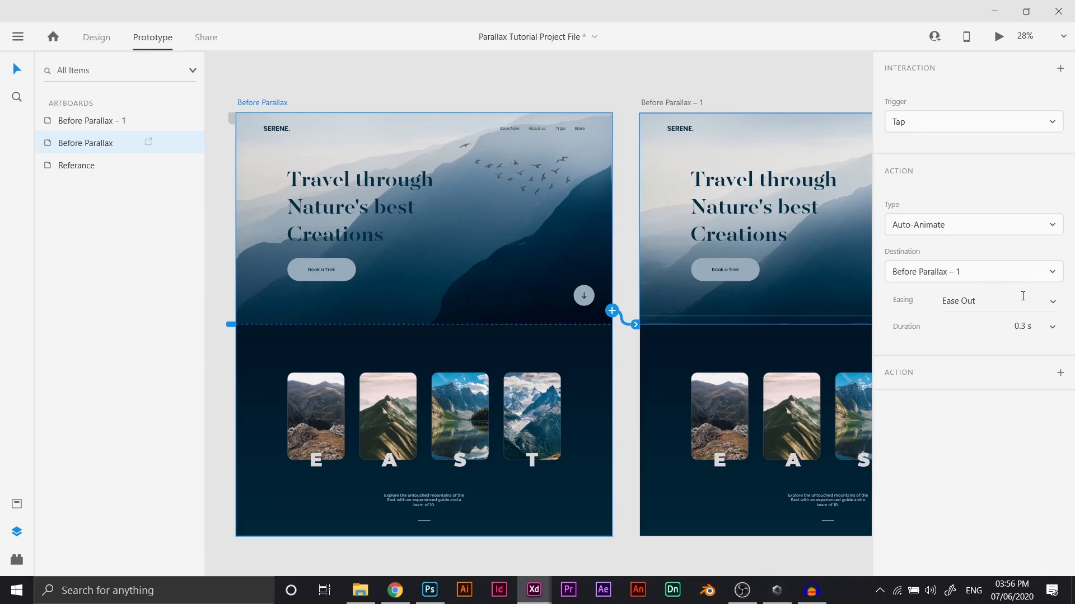
Step: Rename the Before Parallax – 1 artboard as After parallax
double_click(685, 104)
type("After paral")
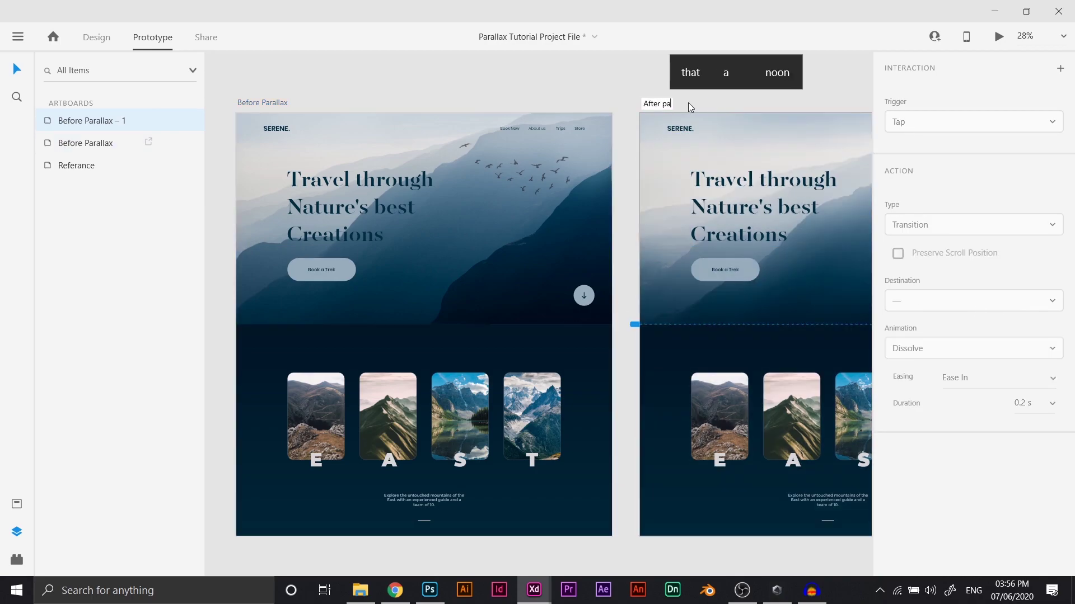
key("Return")
left_click(726, 92)
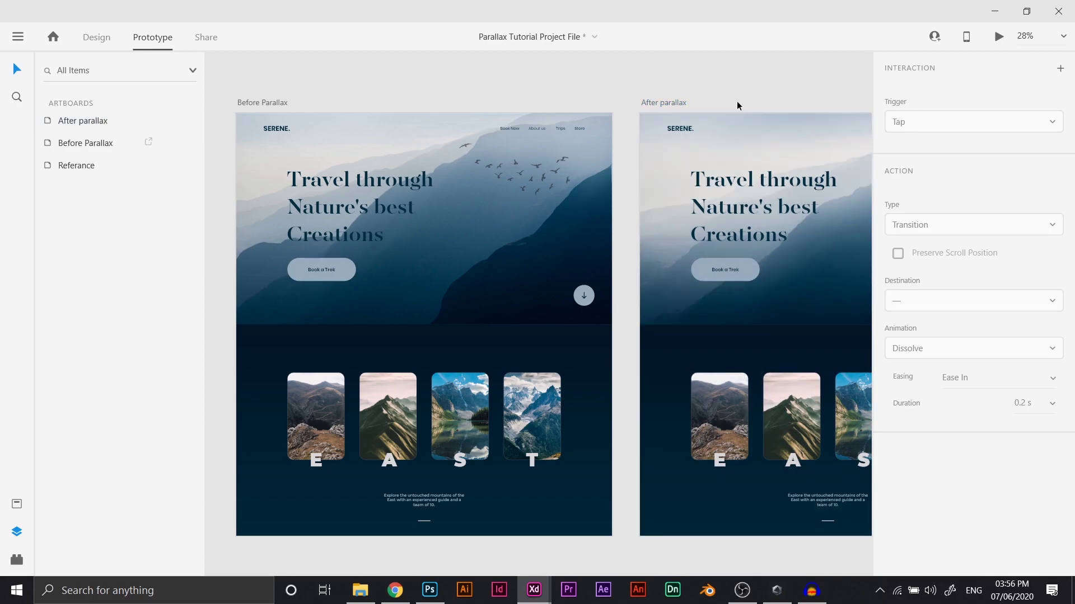
Step: Set the Before Parallax artboard's Auto-Animate easing to Ease In-Out and its duration to 2 s
left_click(685, 103)
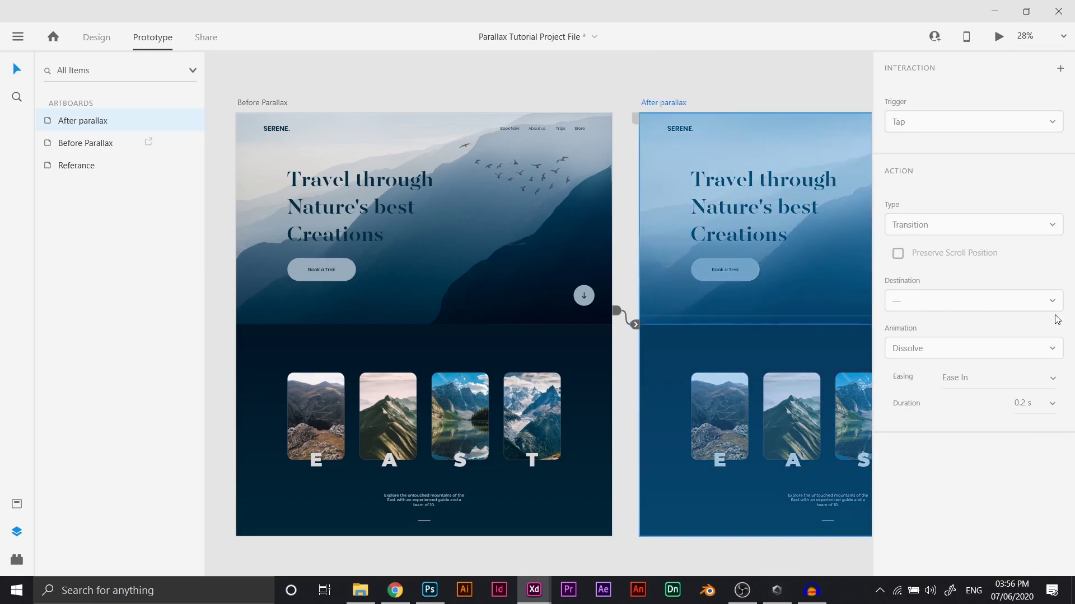
left_click(275, 104)
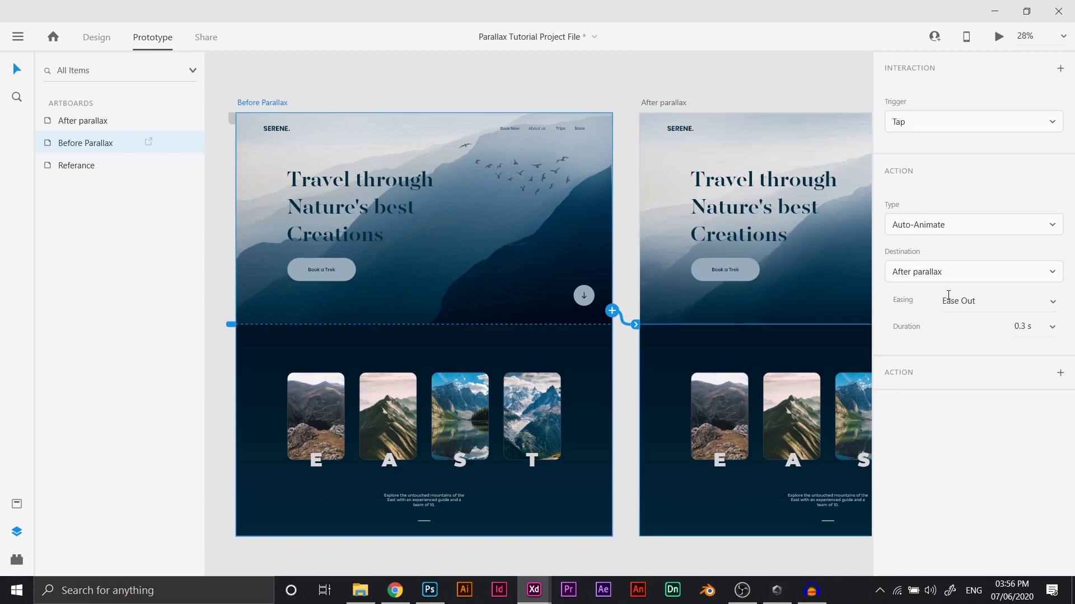
left_click(1054, 306)
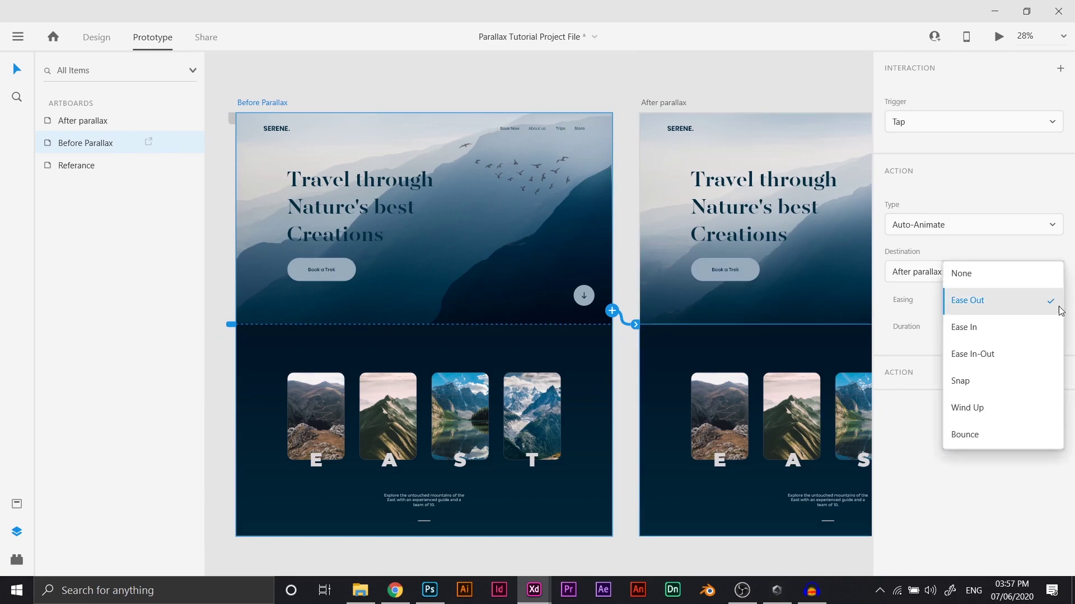
left_click(1010, 365)
left_click(1050, 327)
left_click(1021, 327)
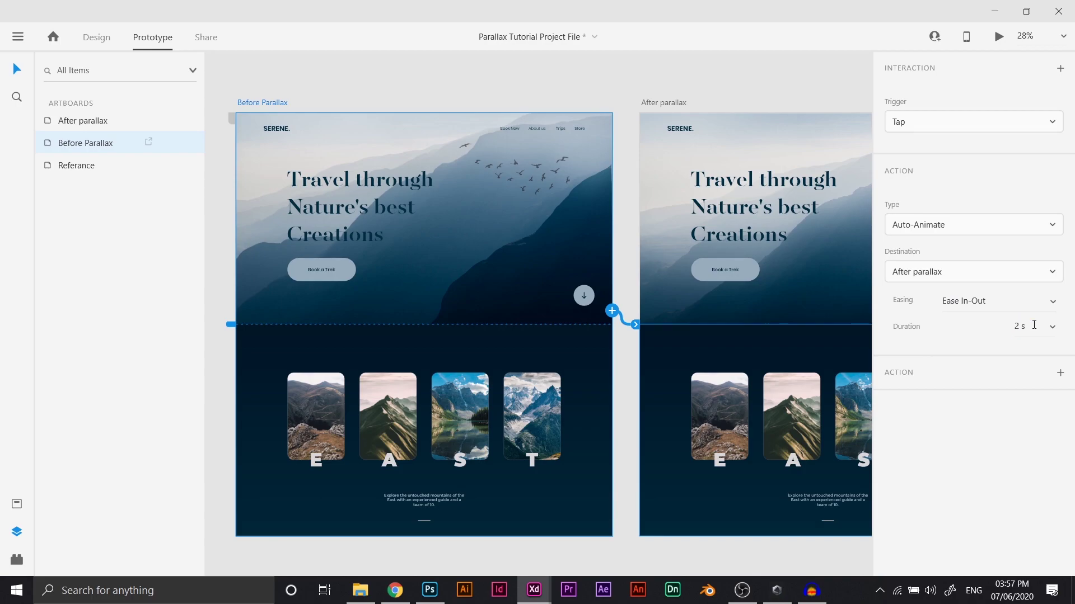
left_click(310, 83)
Step: Preview the prototype from the Before Parallax artboard, play the tap transition, and close the preview
left_click(269, 102)
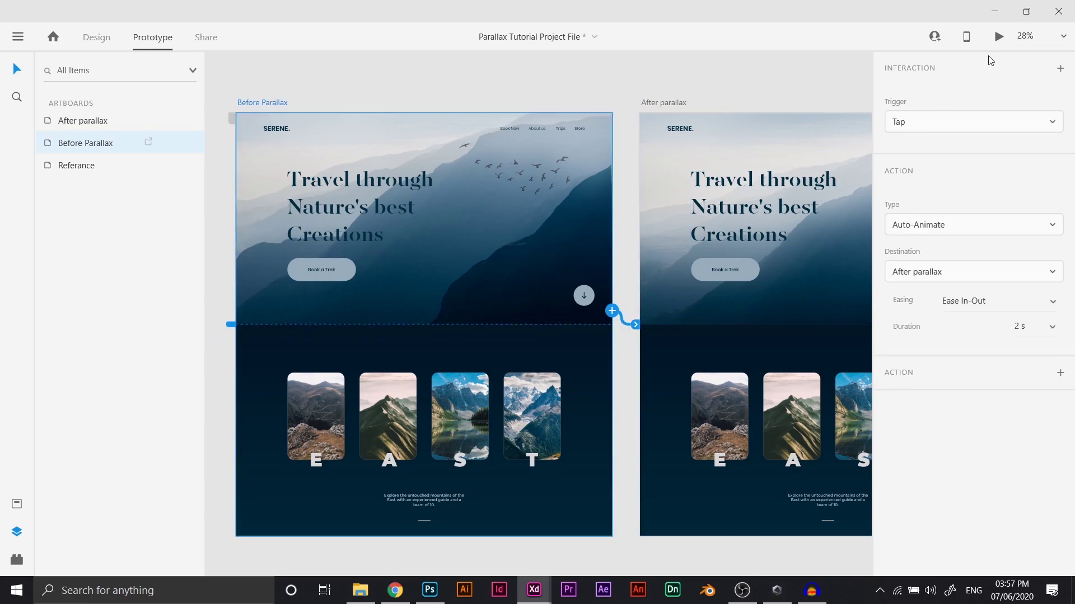
left_click(1001, 40)
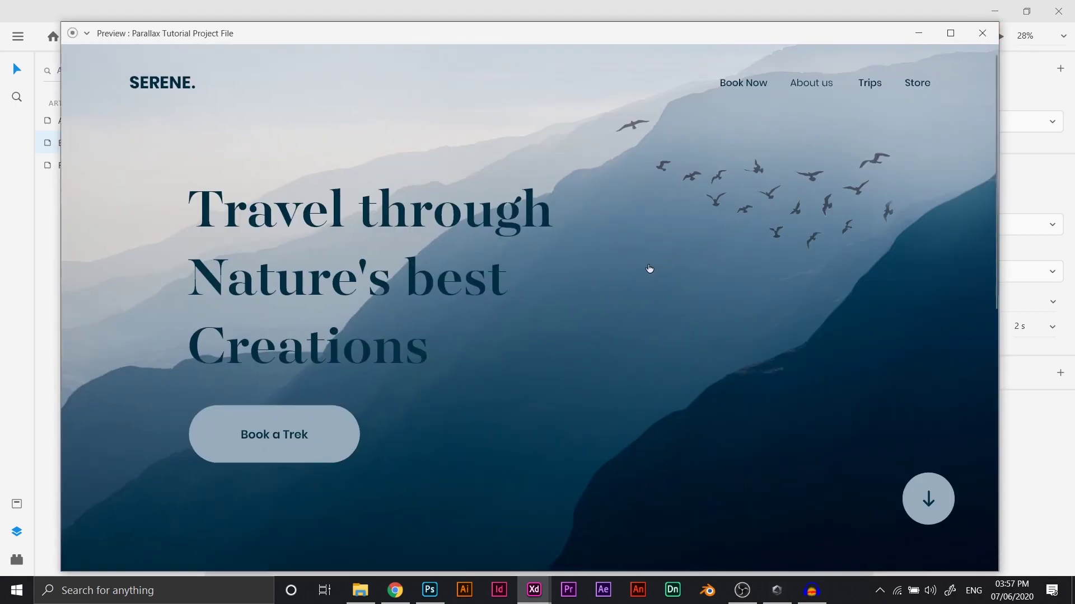
left_click(618, 278)
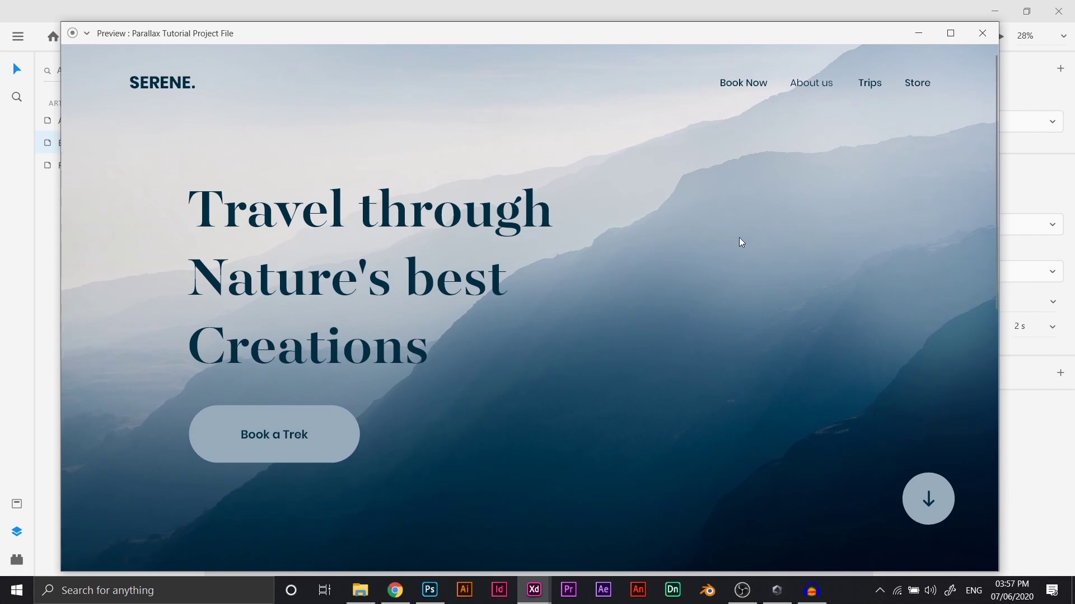
left_click(982, 34)
Step: Preview the prototype again from the Before Parallax artboard in a maximised window
scroll(664, 249, "down", 5)
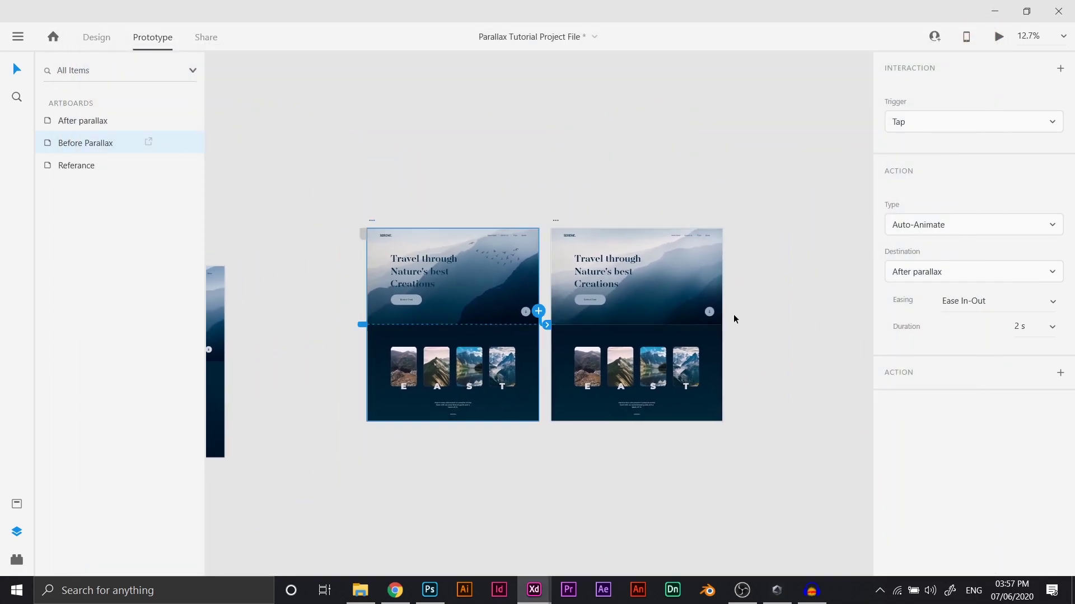
left_click(556, 222)
left_click_drag(722, 312, 521, 311)
left_click(371, 220)
key("ctrl+Return")
left_click(951, 34)
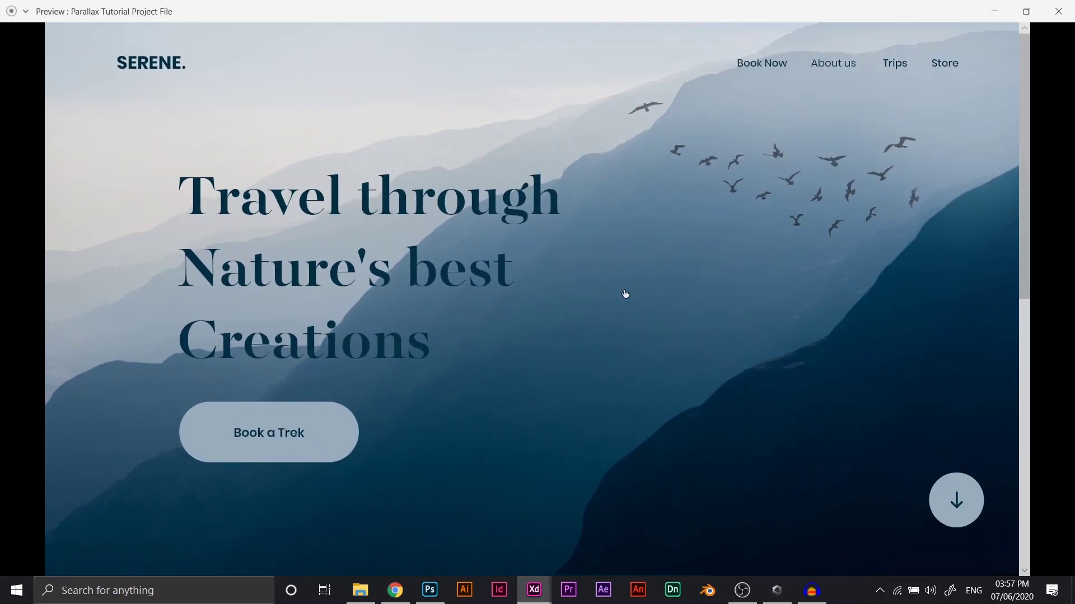
Step: Play the tap transition in the maximised preview, return to the start state, and minimise the preview
left_click(593, 263)
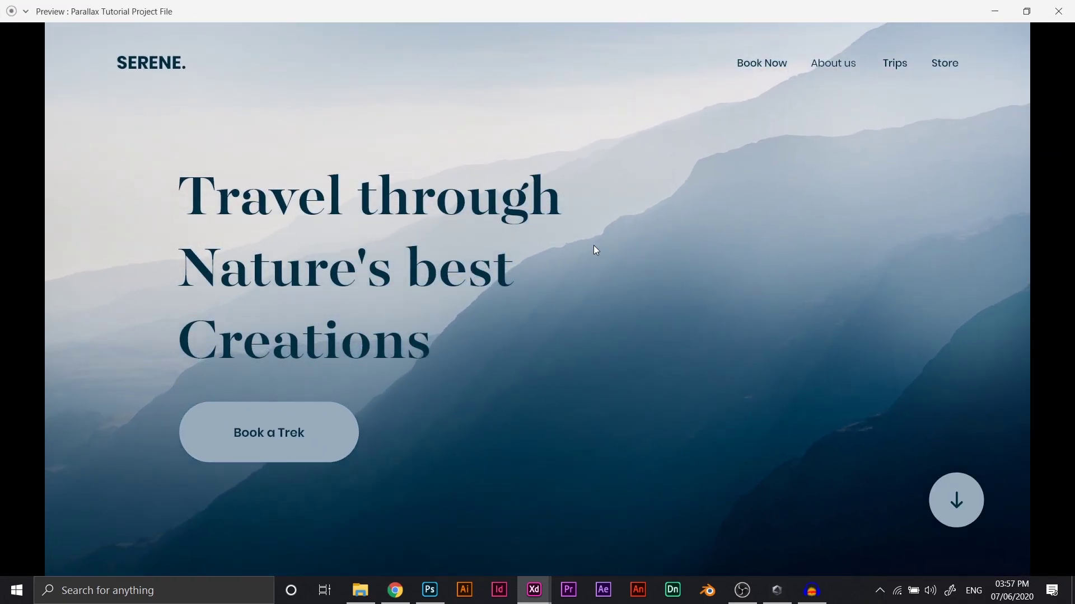
left_click(593, 245)
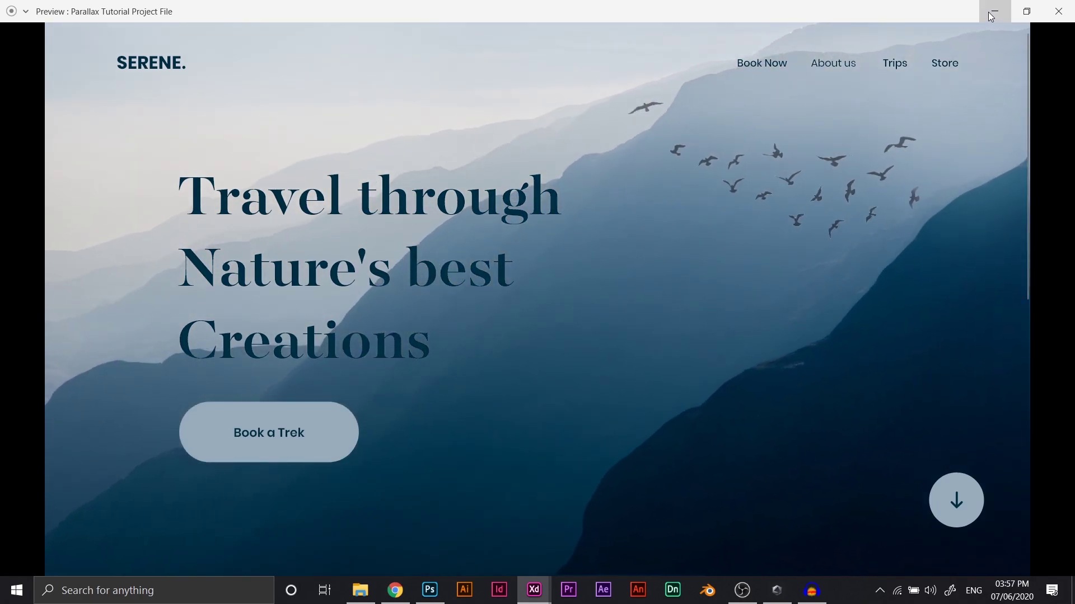
left_click(989, 12)
Step: Move all contents of the After parallax artboard up to Y -1080, bringing the image-card section to the artboard's upper edge
left_click(590, 95)
scroll(593, 323, "up", 3)
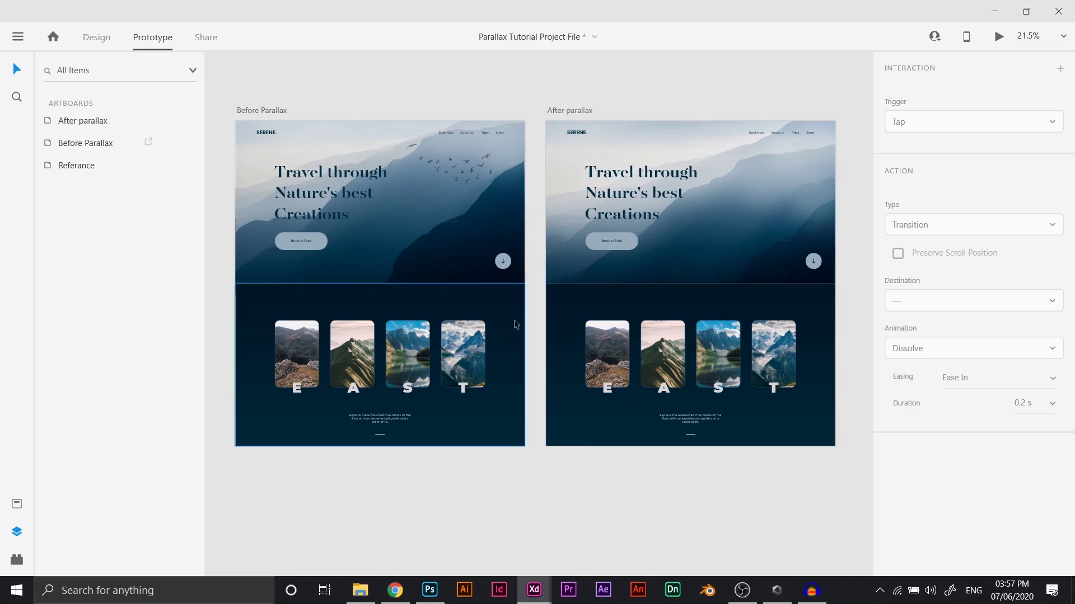
left_click_drag(539, 128, 836, 439)
left_click(99, 39)
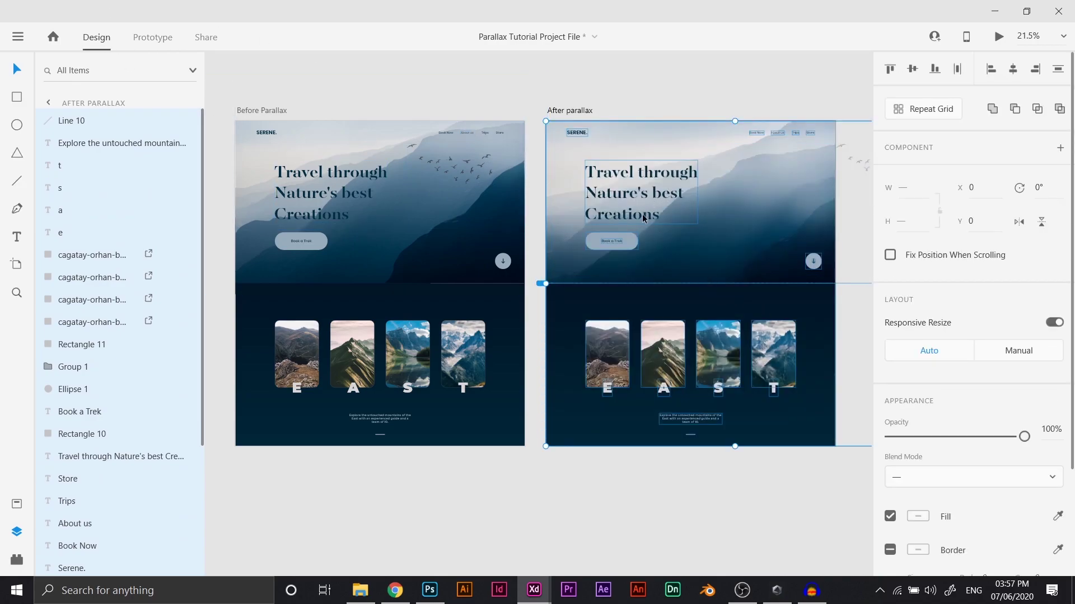
left_click_drag(723, 389, 709, 216)
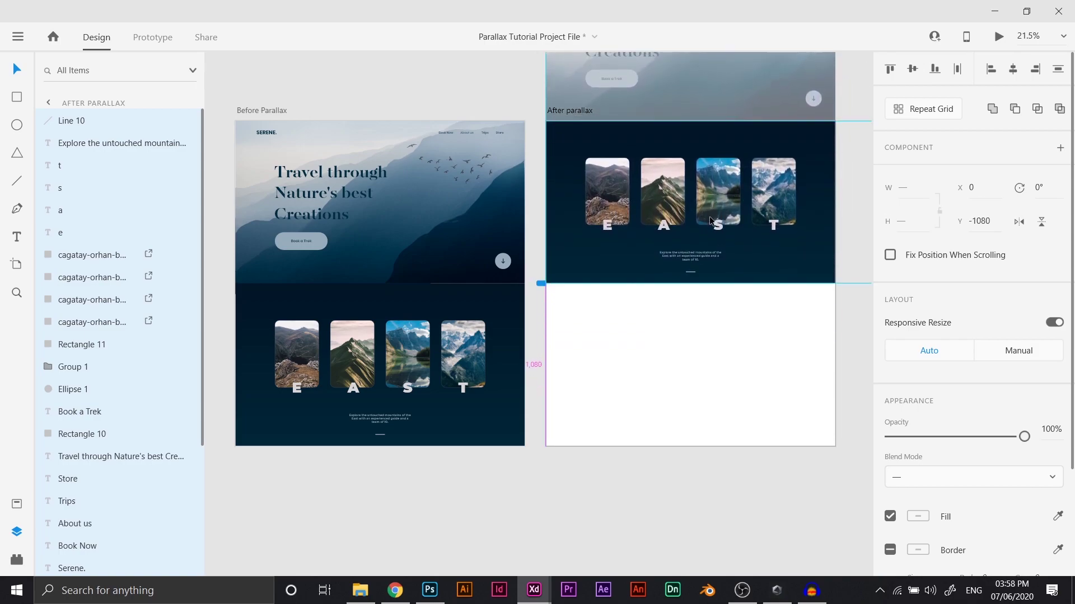
left_click(847, 344)
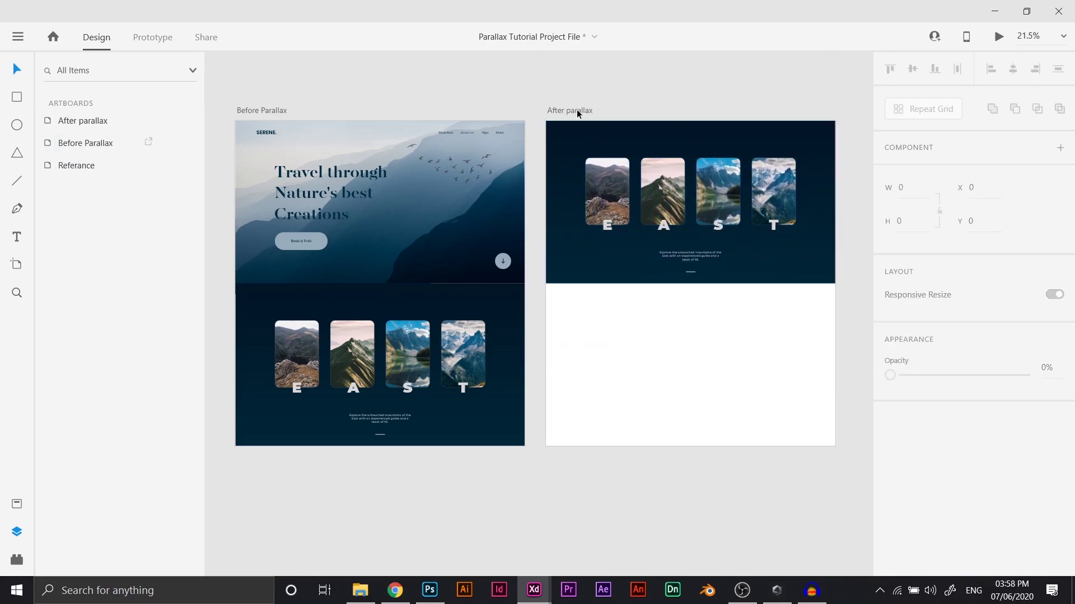
Step: Set the After parallax artboard's height to 1080
left_click(570, 110)
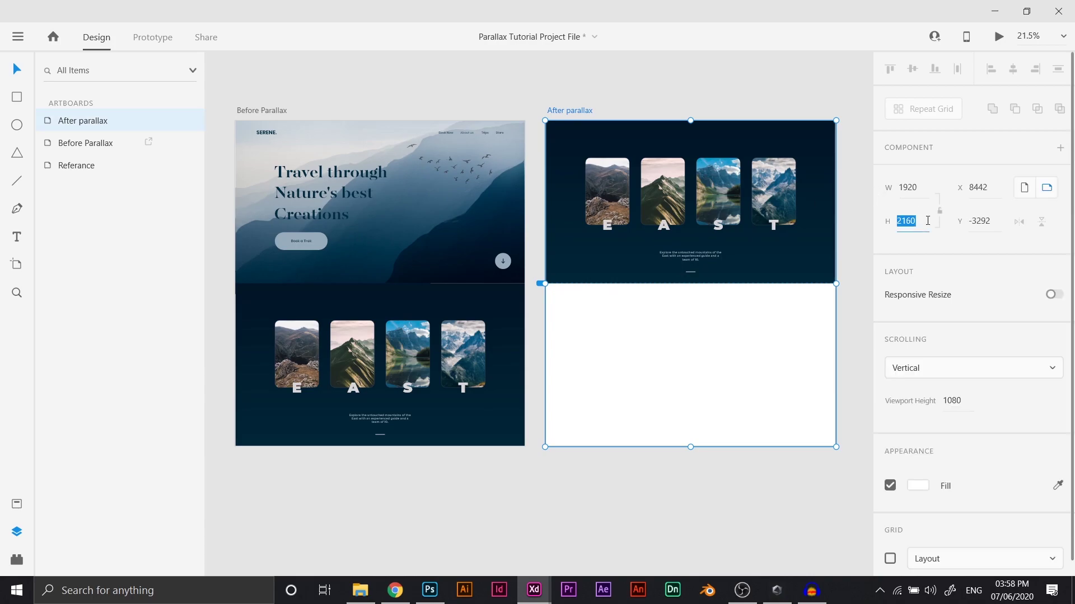
key("Return")
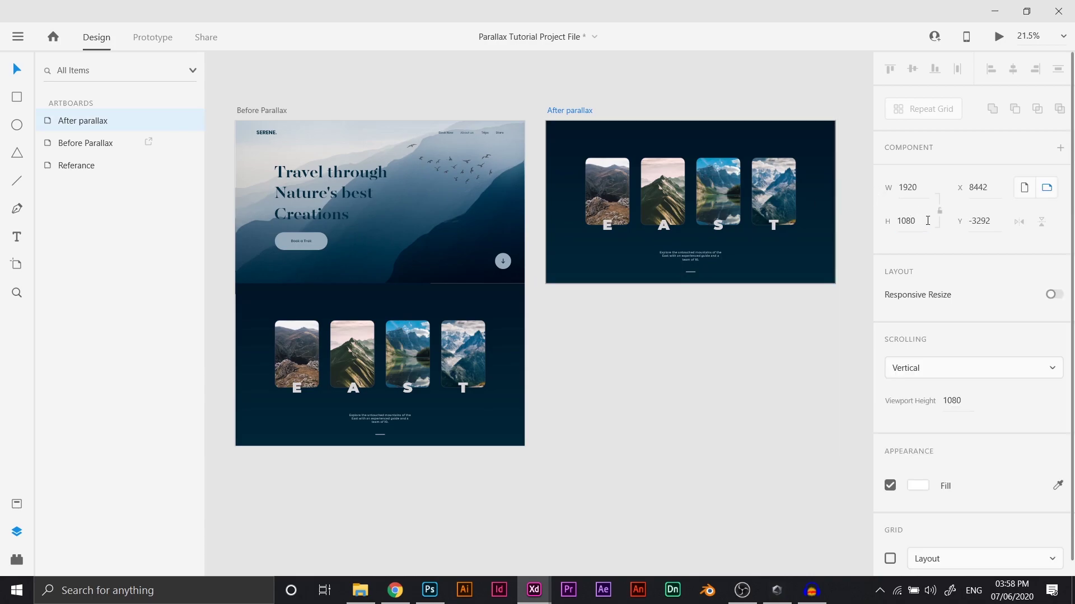
left_click(732, 302)
Step: Examine the four image cards and their letters in the lower section of the Before Parallax artboard
scroll(428, 387, "up", 1)
left_click_drag(398, 391, 525, 355)
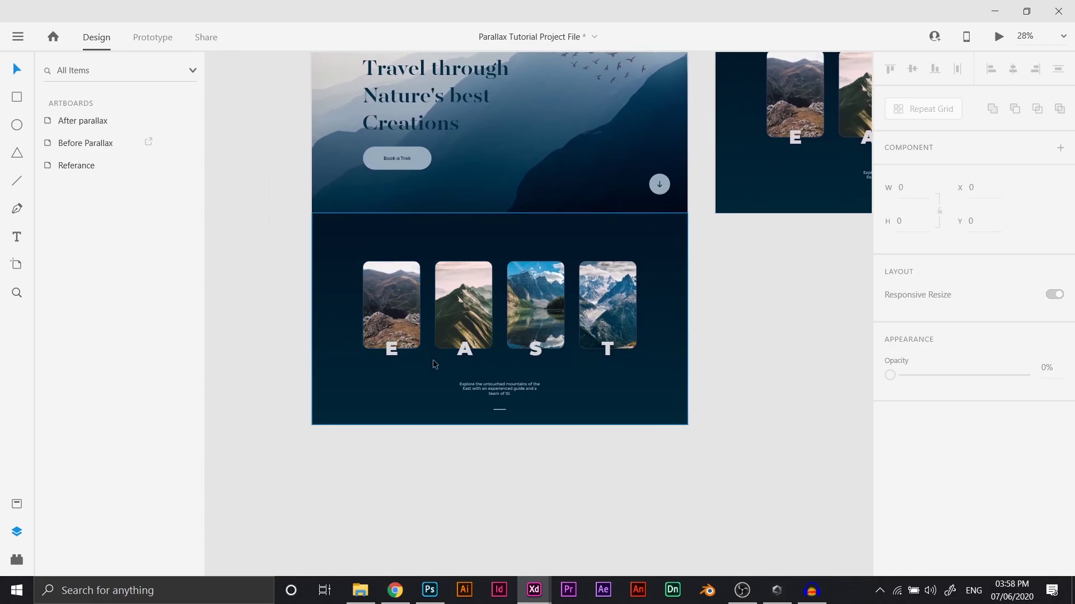
scroll(439, 358, "up", 2)
left_click_drag(688, 218, 344, 394)
scroll(778, 136, "down", 4)
left_click_drag(765, 178, 658, 295)
scroll(484, 361, "up", 3)
left_click_drag(421, 357, 544, 255)
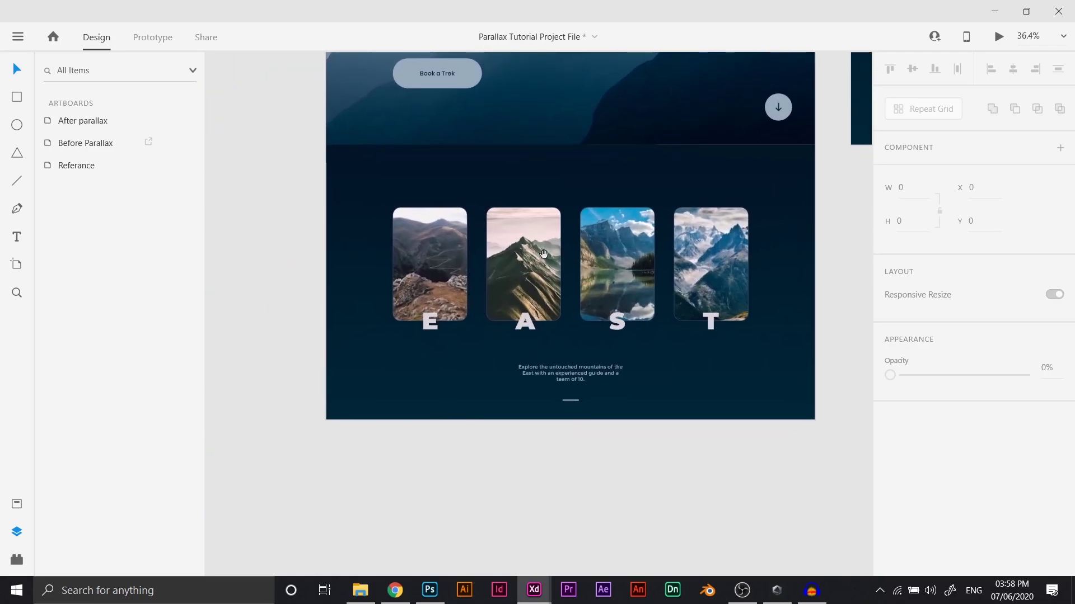
left_click(433, 269)
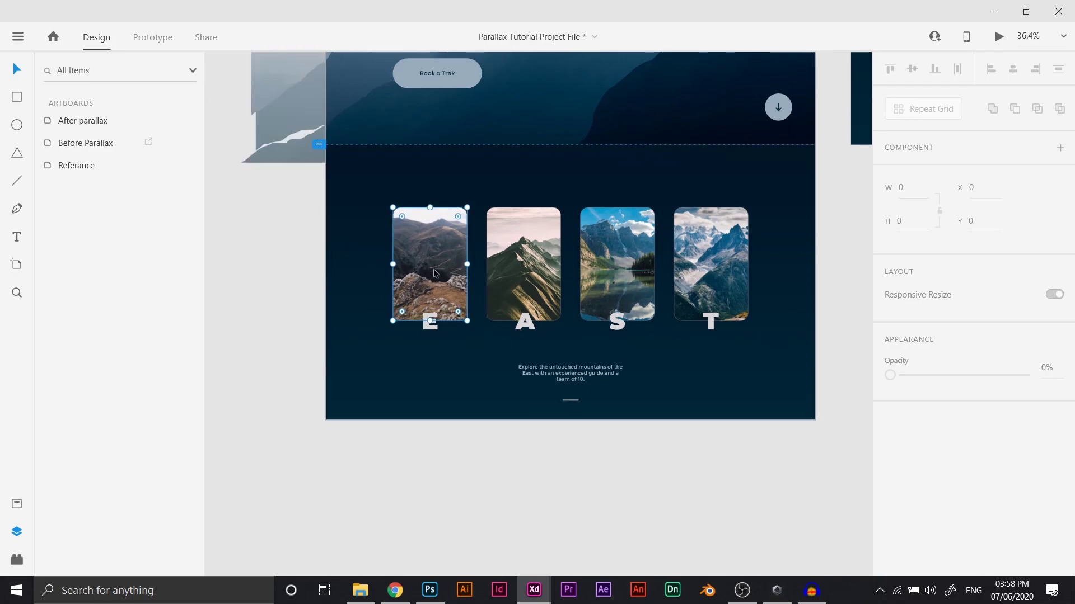
left_click(797, 266)
Step: In After parallax, raise the first image card with its letter E to Y 130 and lower the second with its A to Y 324
left_click_drag(798, 213, 338, 373)
scroll(501, 149, "up", 1)
left_click_drag(501, 148, 338, 313)
left_click(325, 322)
left_click(330, 384, "shift")
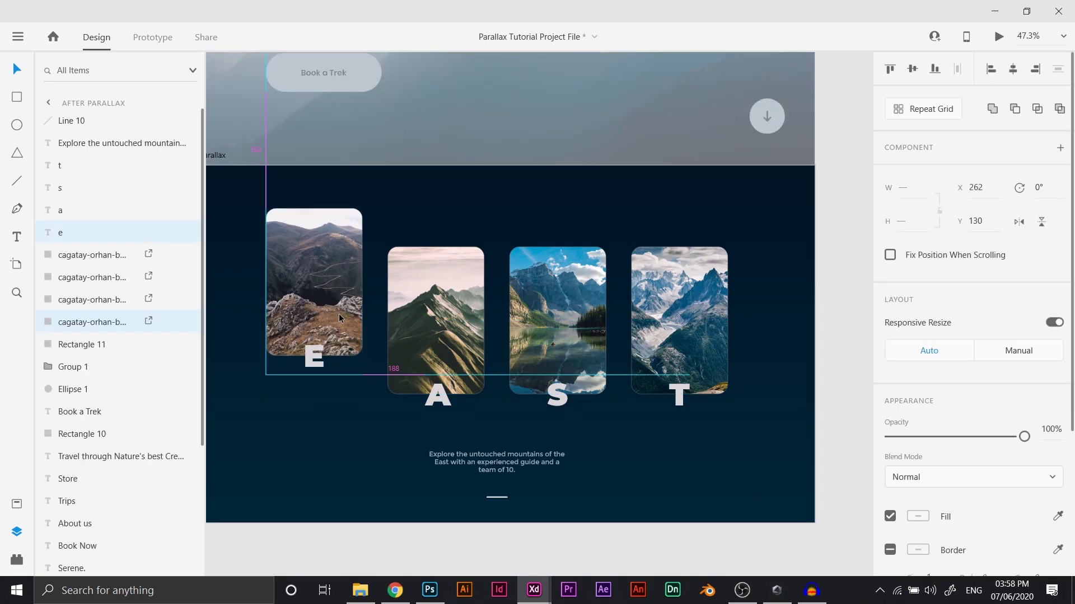
left_click(446, 336)
left_click(439, 397, "shift")
left_click_drag(451, 332, 451, 358)
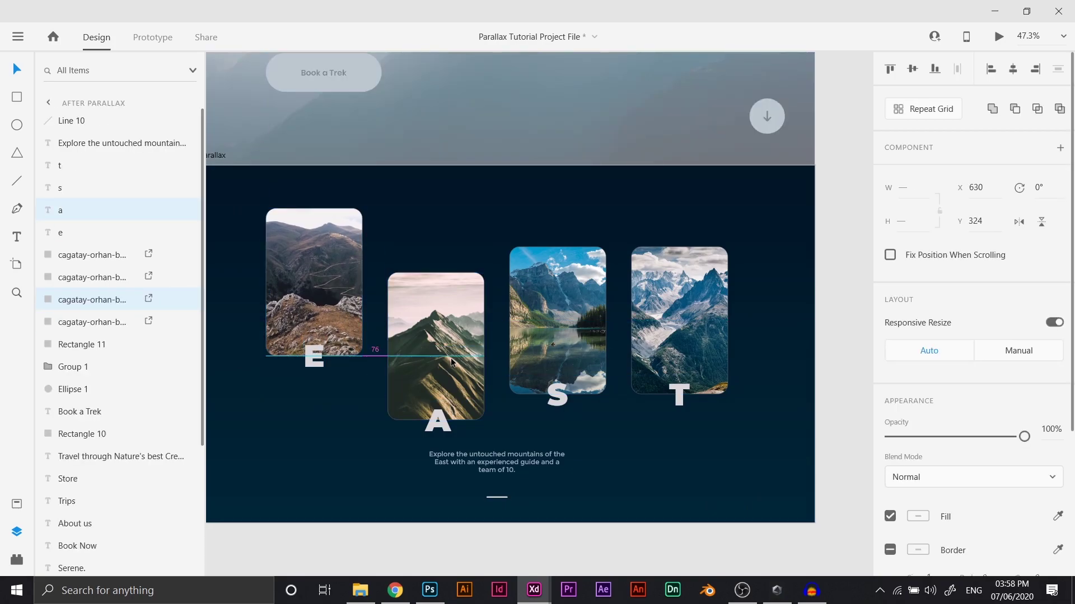
Step: Raise the third image card with its letter S level with the first, and lower the fourth with its T level with the second
left_click(562, 363)
left_click(567, 396, "shift")
left_click_drag(578, 362, 576, 320)
left_click(680, 367)
left_click(680, 403, "shift")
left_click_drag(684, 320, 683, 344)
left_click(841, 318)
Step: In Before Parallax, move the letters E and S just below their image cards and the letters A and T further down
scroll(618, 418, "down", 5)
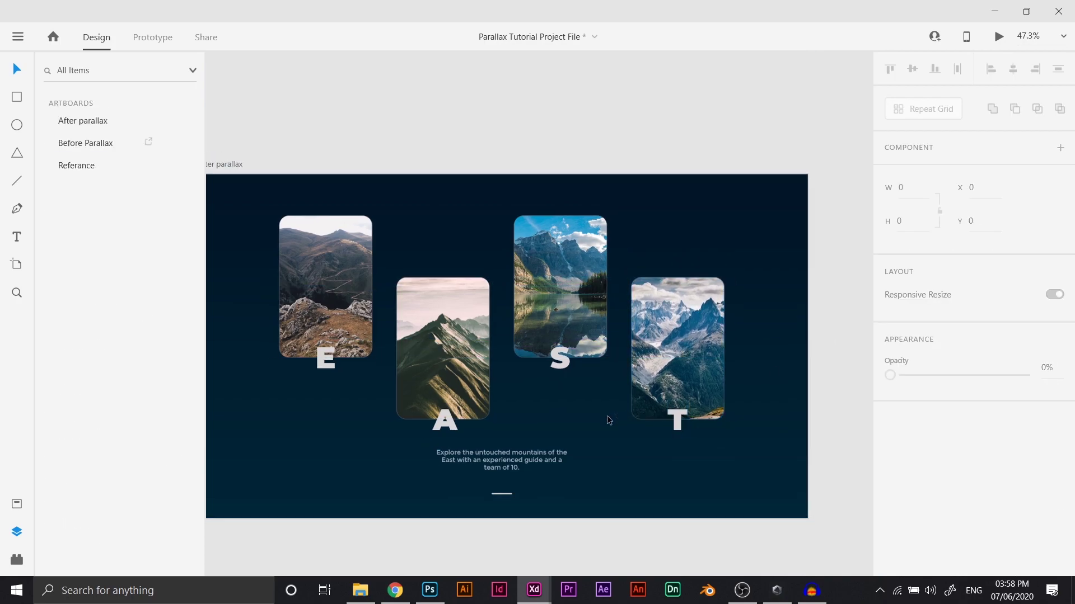
left_click_drag(551, 392, 552, 396)
left_click(588, 445)
scroll(550, 432, "up", 2)
scroll(528, 429, "up", 2)
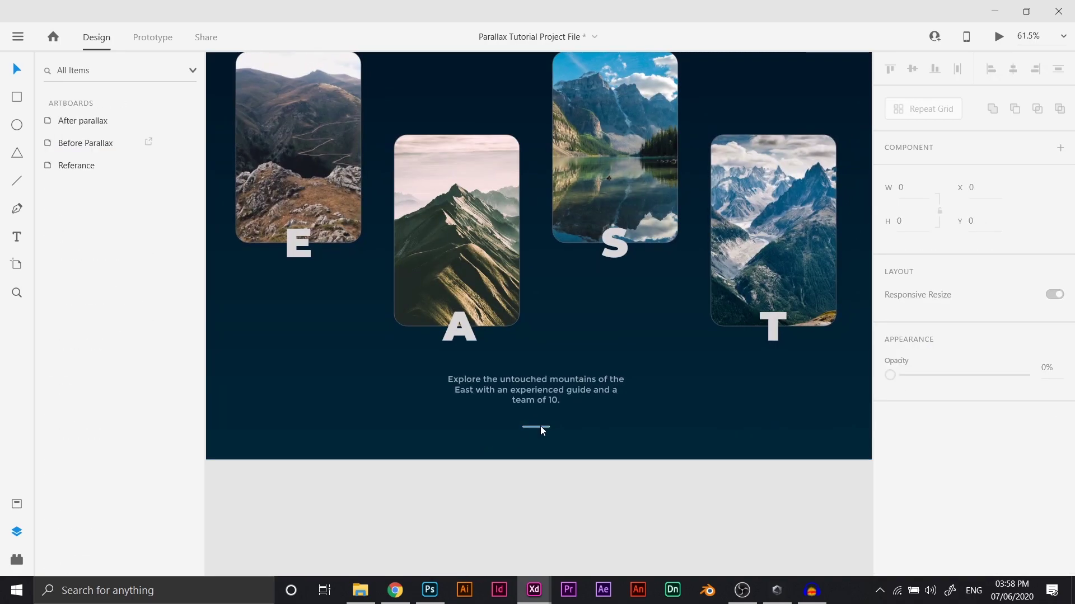
scroll(539, 425, "down", 5)
scroll(545, 412, "down", 2)
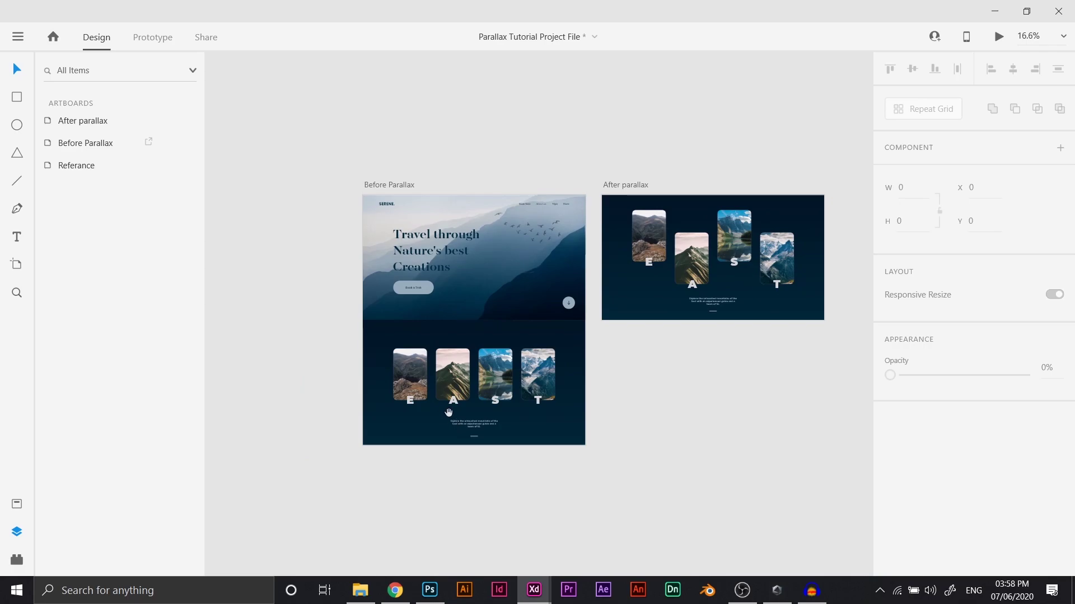
scroll(504, 392, "up", 5)
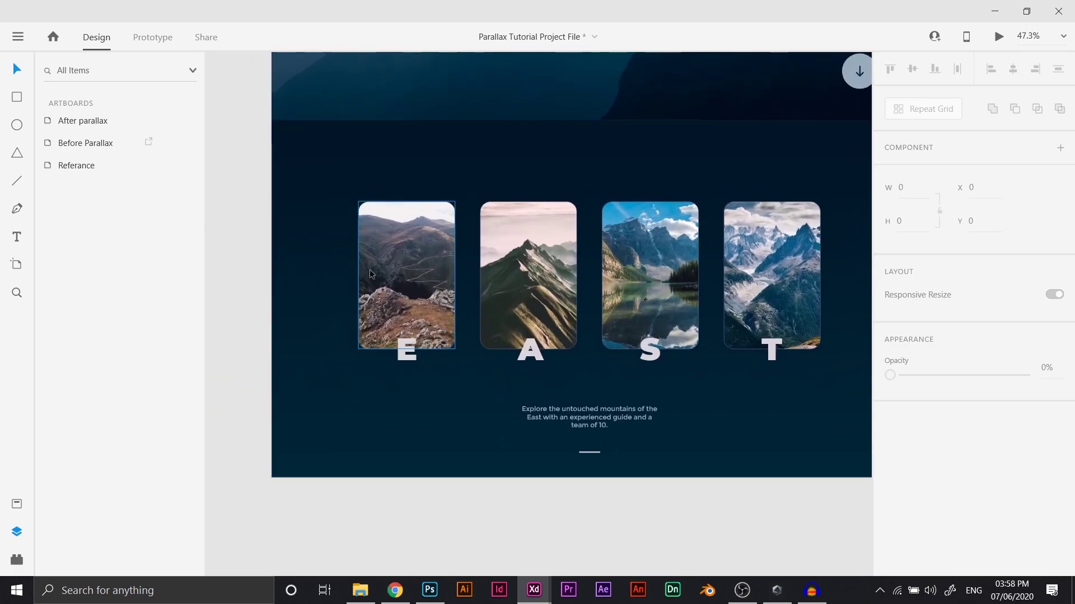
left_click_drag(412, 362, 409, 404)
left_click_drag(536, 361, 533, 454)
left_click_drag(655, 356, 656, 398)
left_click_drag(772, 350, 768, 455)
Step: Move the description text and the short line below the Before Parallax artboard, placing the line at Y 3199.5
left_click_drag(572, 415, 452, 522)
left_click_drag(487, 416, 472, 235)
left_click_drag(444, 157, 440, 240)
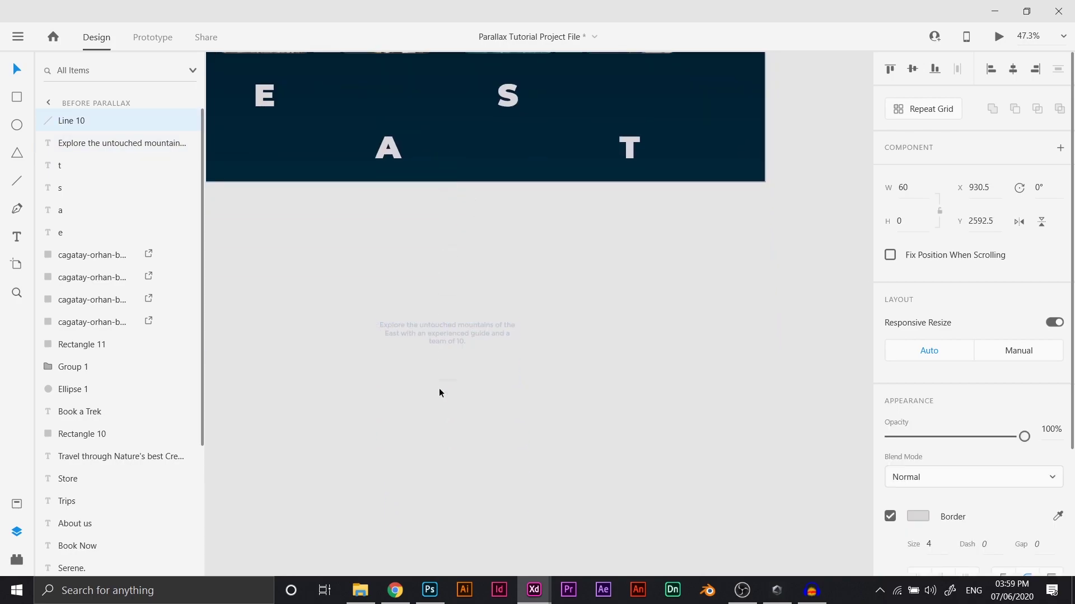
left_click_drag(435, 517, 435, 523)
scroll(485, 360, "down", 4)
left_click_drag(485, 361, 365, 513)
left_click_drag(434, 342, 640, 301)
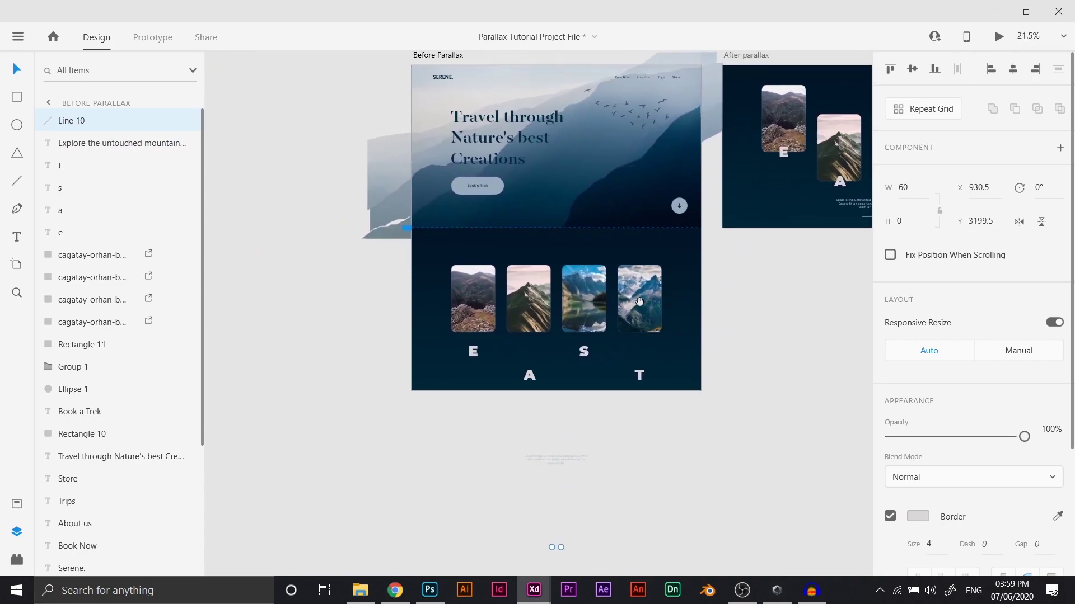
scroll(576, 314, "down", 2)
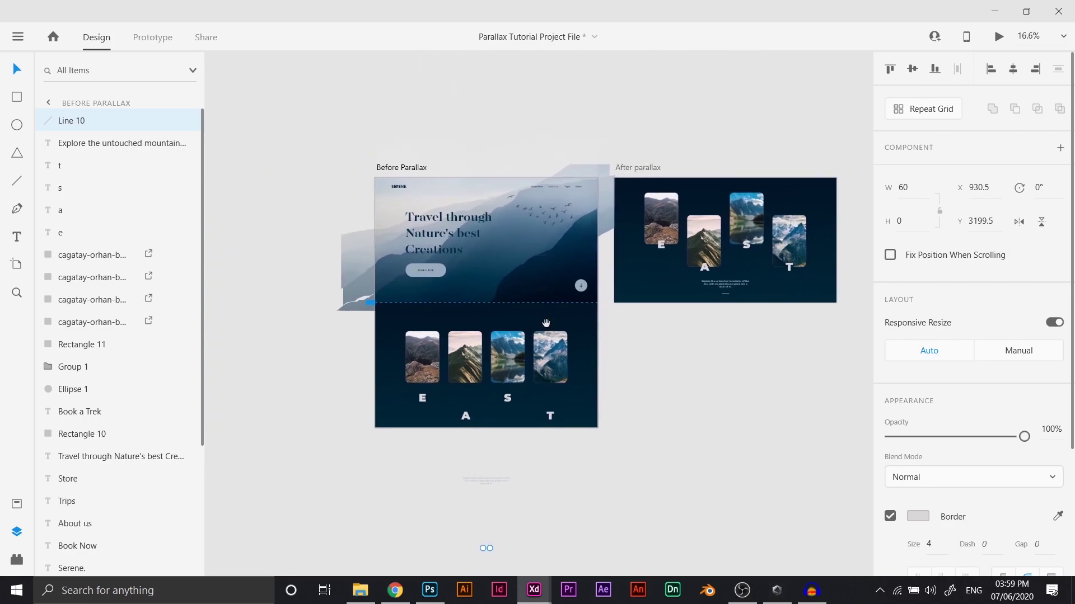
Step: Set the Before Parallax artboard's height to 1080
left_click(413, 168)
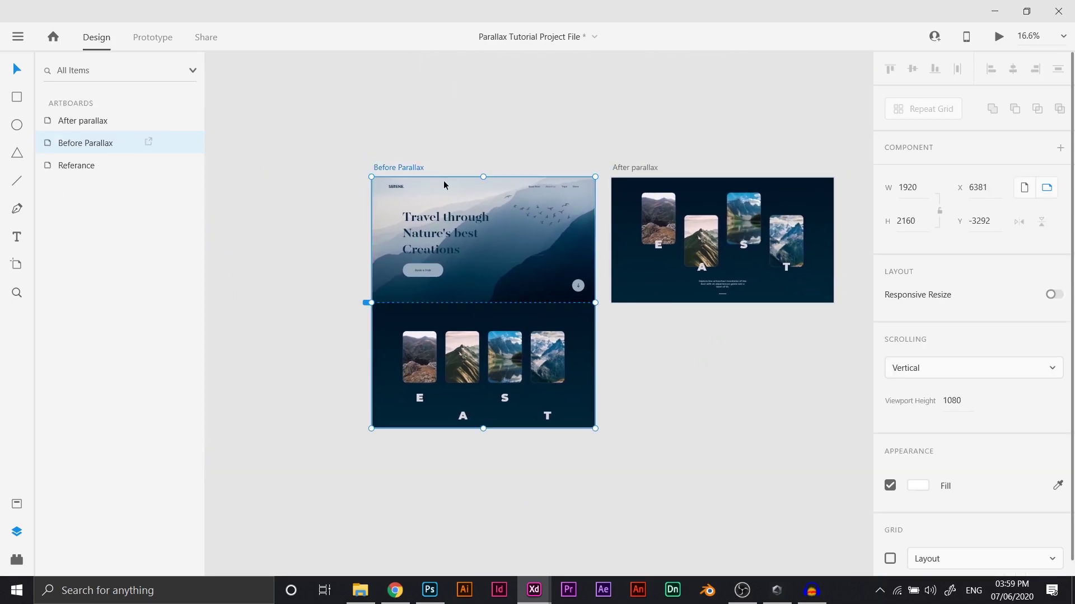
left_click(922, 225)
type("1080")
key("Return")
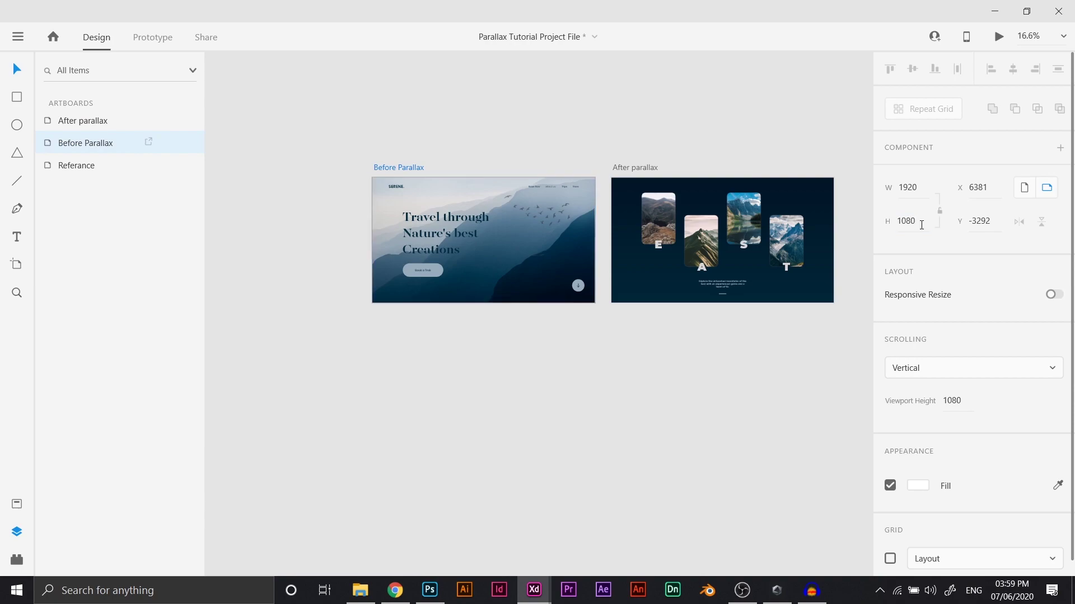
Step: Switch to prototyping mode and preview the prototype from the Before Parallax artboard
left_click(153, 37)
left_click_drag(500, 139, 345, 164)
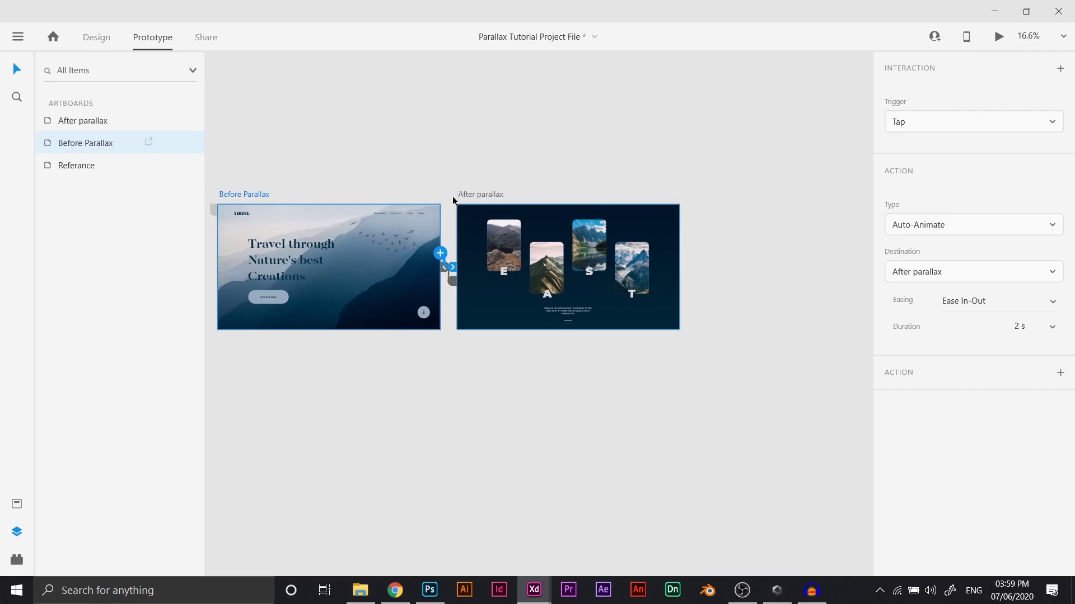
key("ctrl+Return")
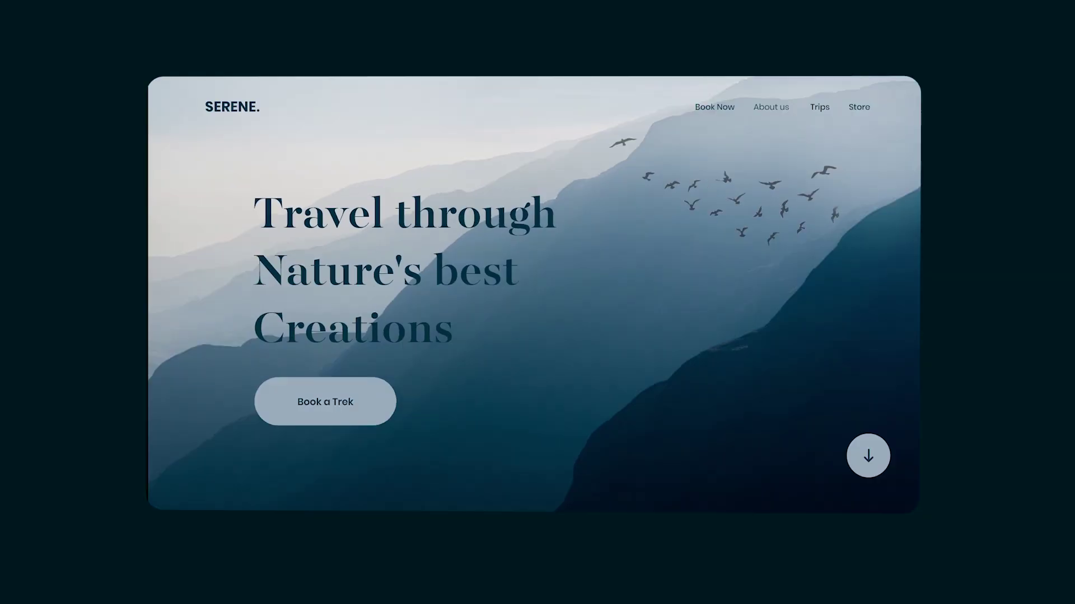